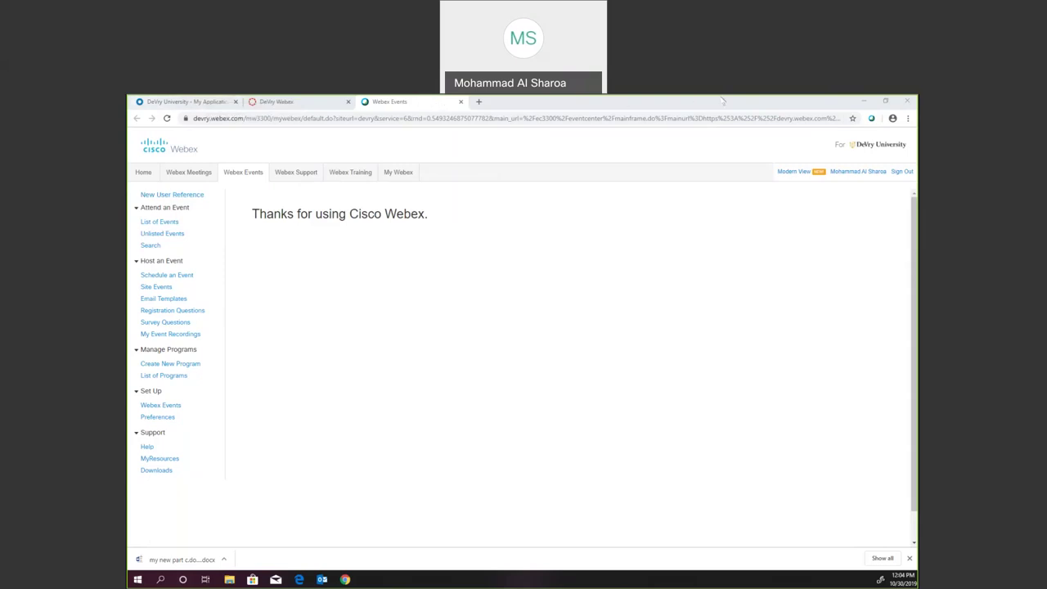
Step: Switch to the Canvas course, open its Modules page and examine the introduction, Week 1 and Week 2 items
left_click(292, 101)
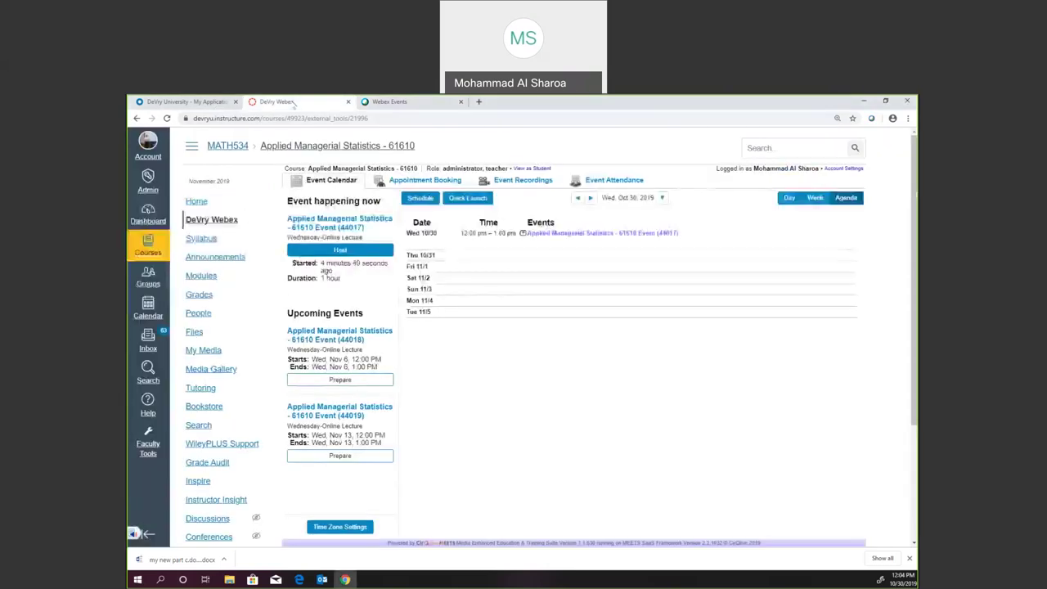
left_click(202, 276)
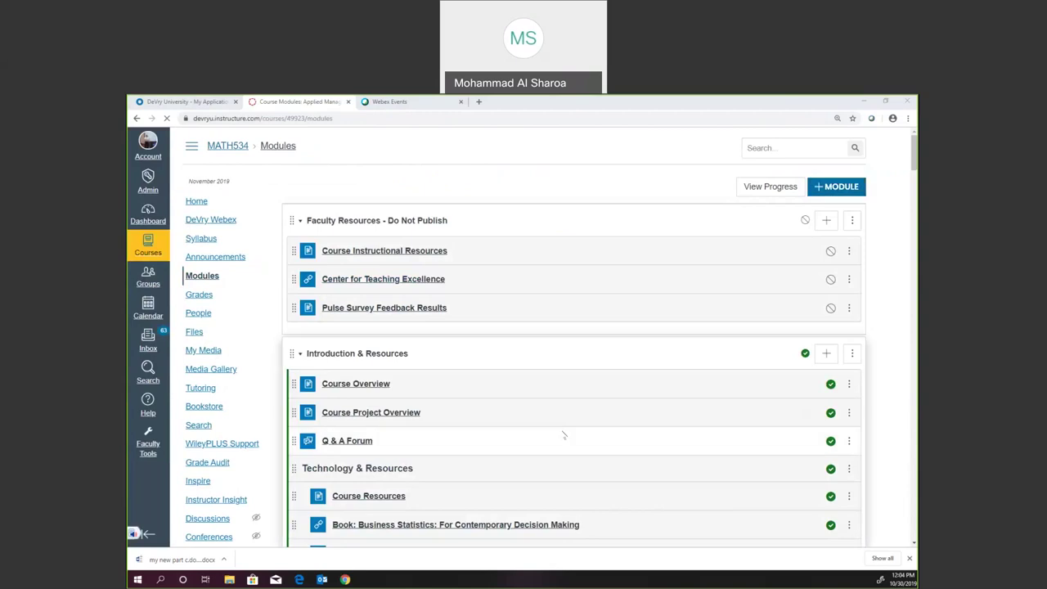
scroll(469, 380, "down", 1)
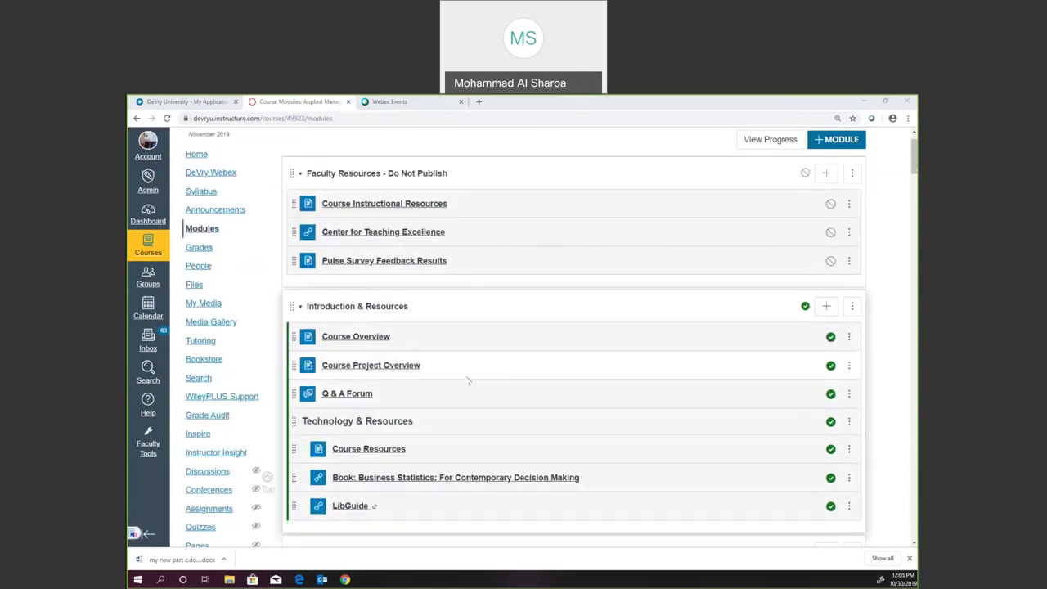
scroll(468, 380, "down", 6)
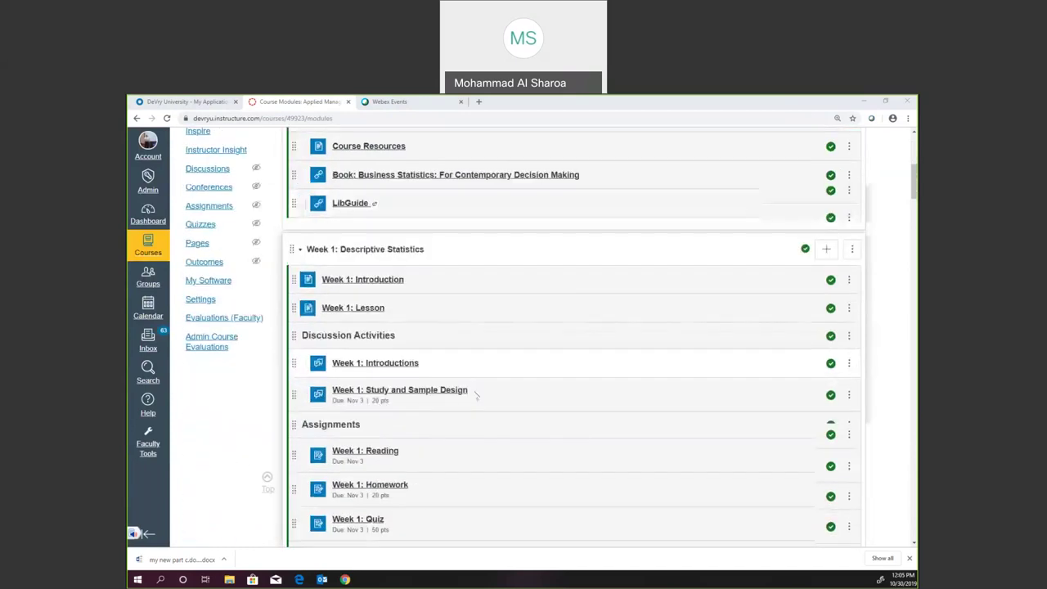
scroll(479, 398, "down", 1)
scroll(479, 398, "down", 2)
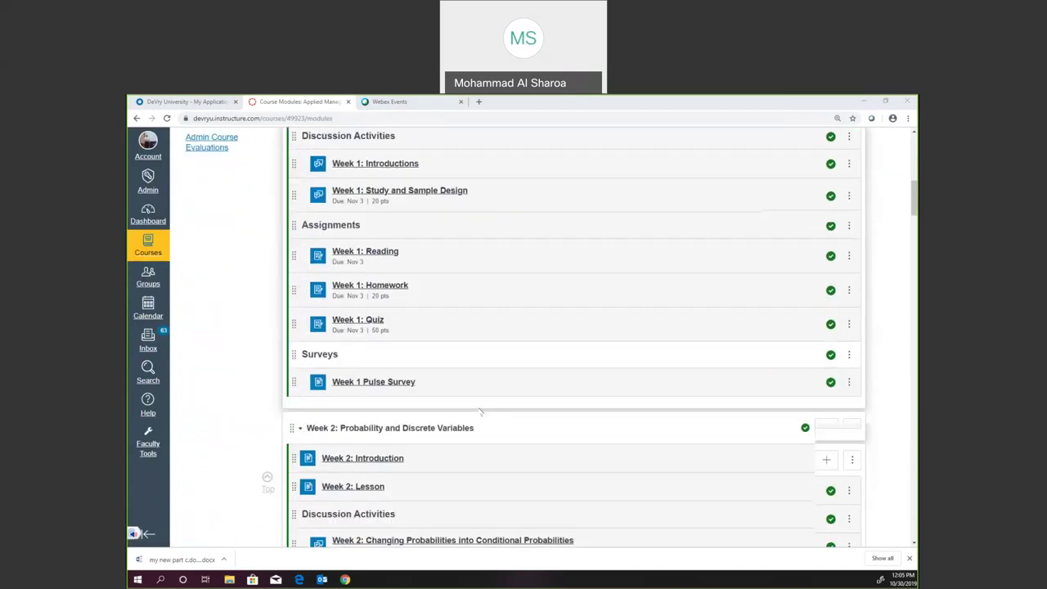
scroll(480, 418, "up", 4)
scroll(480, 418, "up", 2)
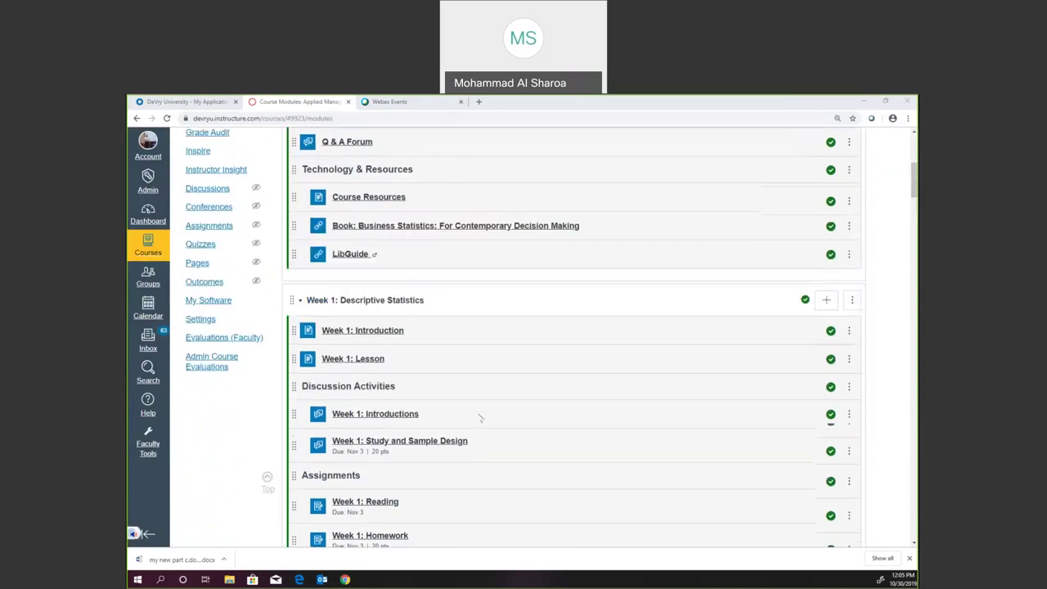
scroll(480, 417, "down", 1)
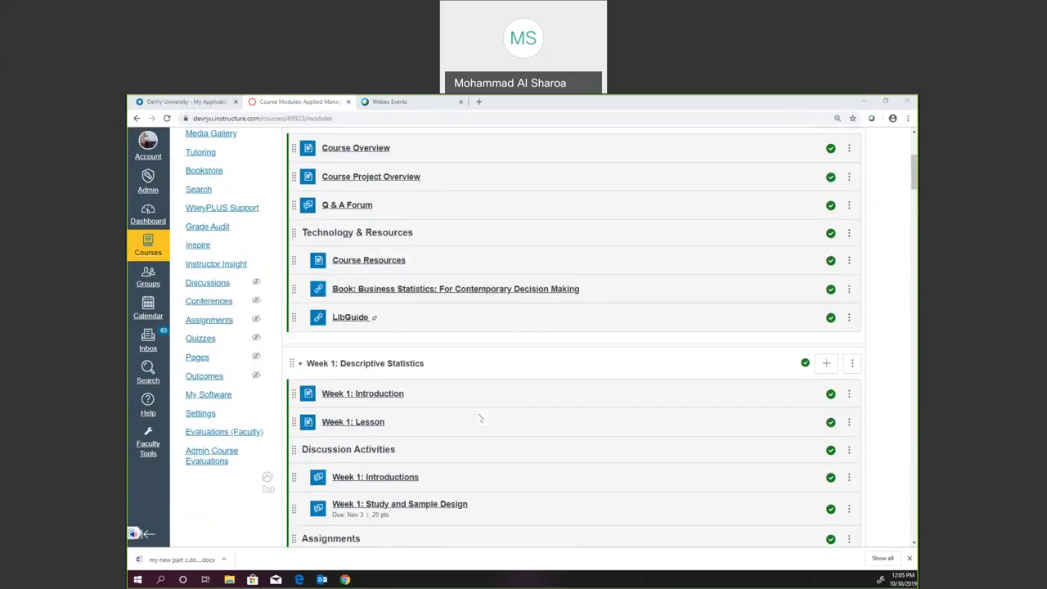
scroll(480, 418, "down", 1)
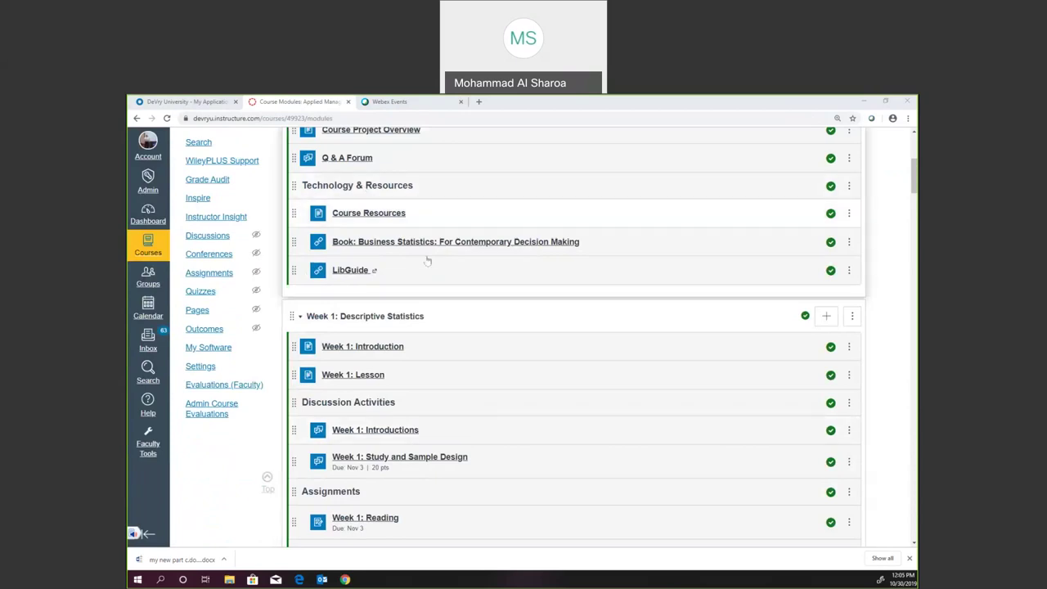
scroll(442, 286, "up", 4)
Step: Reload the course modules and open the Course Resources page under Technology & Resources
left_click(202, 276)
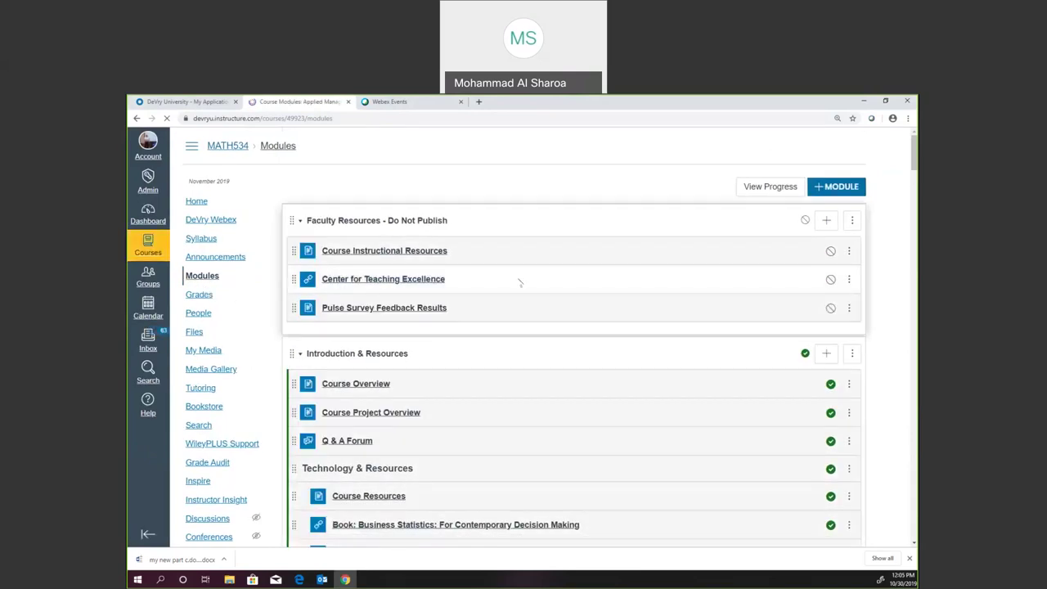
scroll(523, 327, "down", 3)
scroll(525, 346, "down", 3)
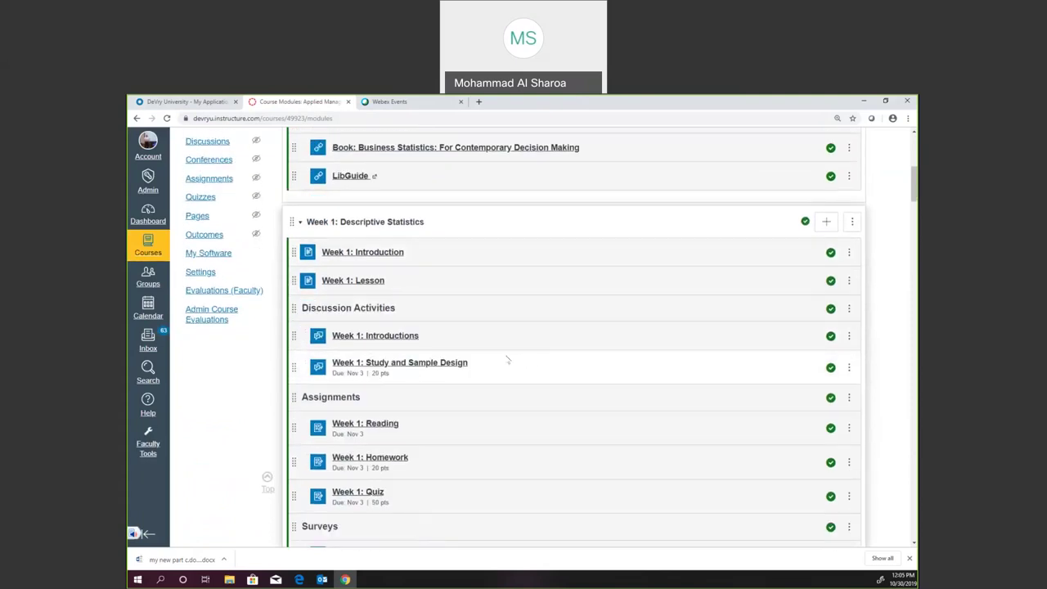
scroll(508, 361, "down", 1)
scroll(511, 362, "up", 4)
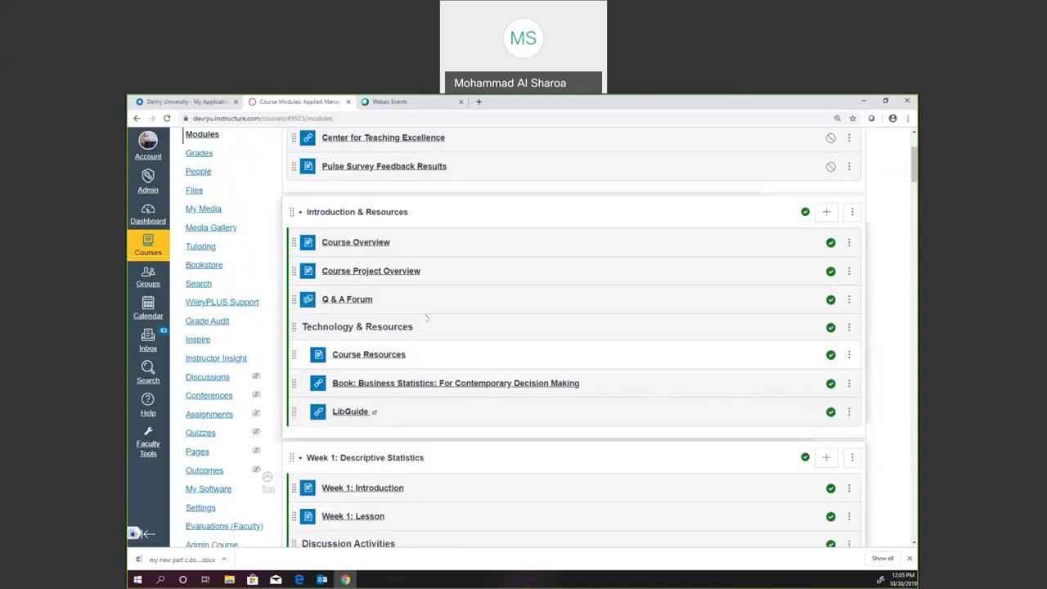
left_click(372, 355)
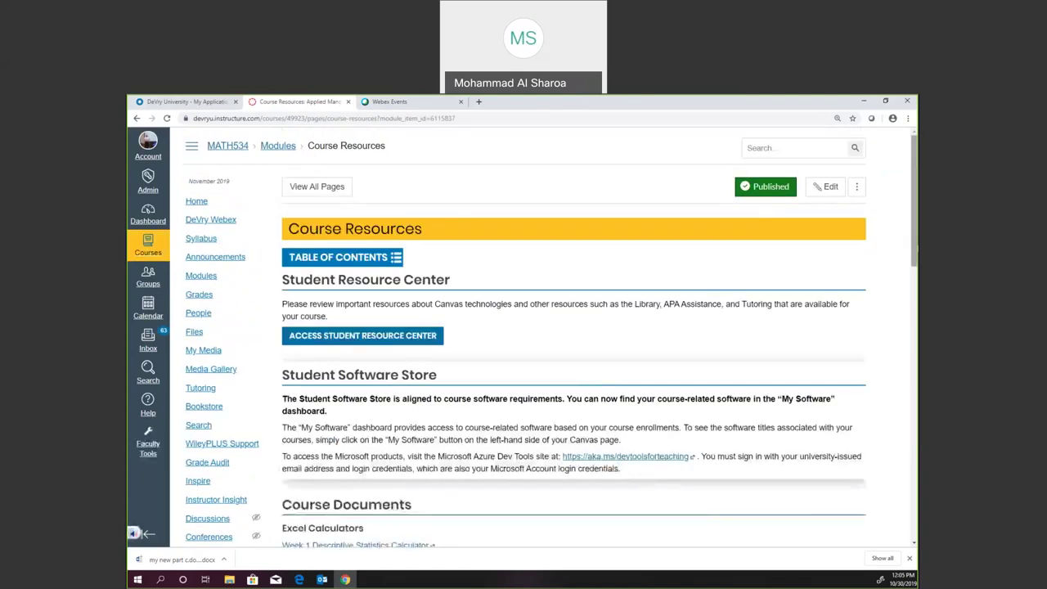
Step: Examine the weekly Excel Calculators list under Course Documents on the Course Resources page
scroll(496, 239, "down", 3)
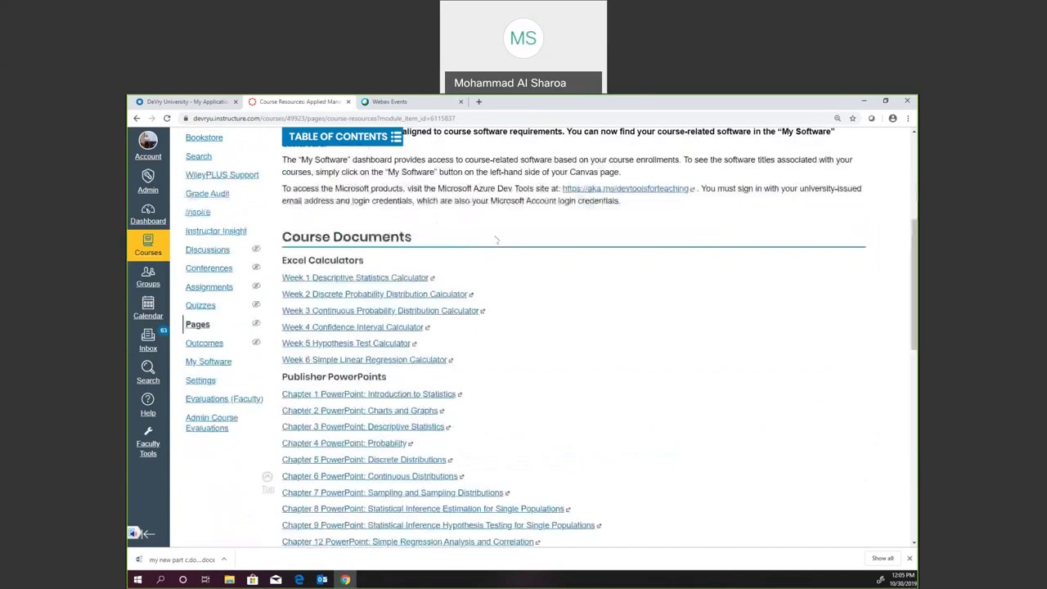
left_click_drag(278, 254, 481, 387)
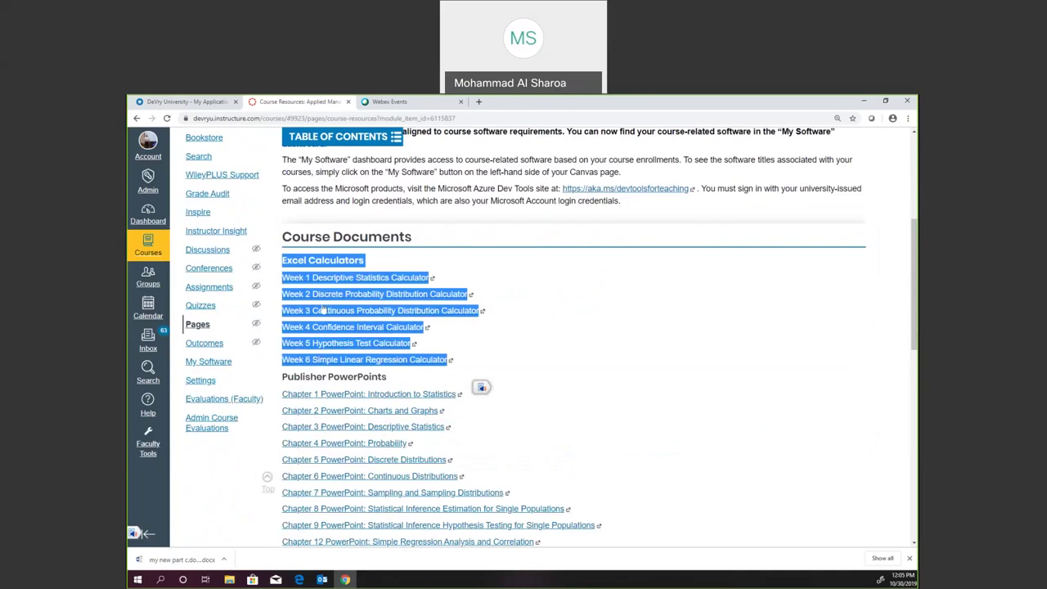
left_click(471, 360)
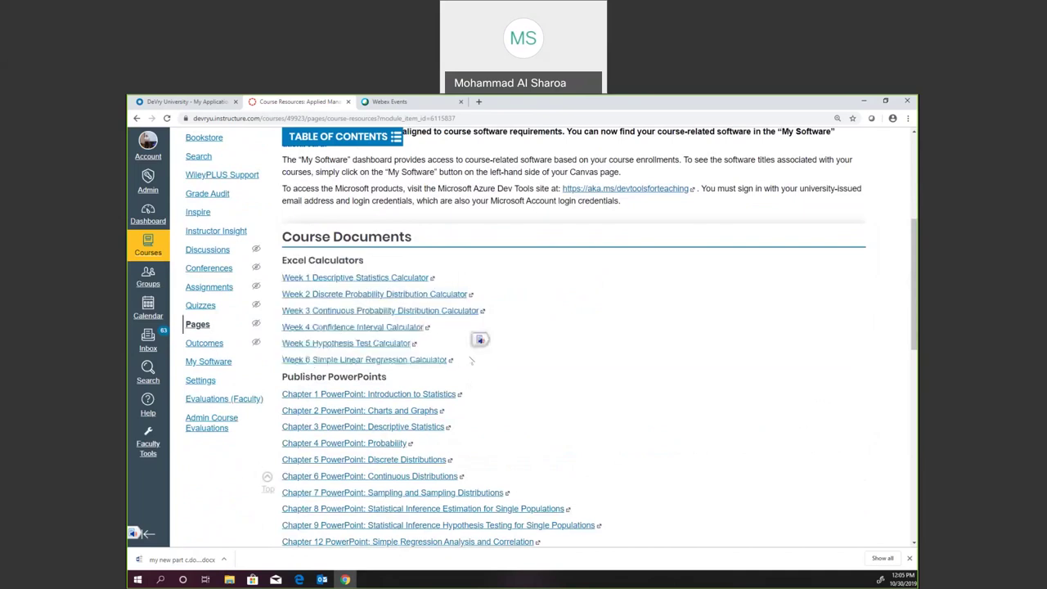
Step: Download the Week 1 Descriptive Statistics Calculator, open it in Excel and enable editing
left_click(333, 278)
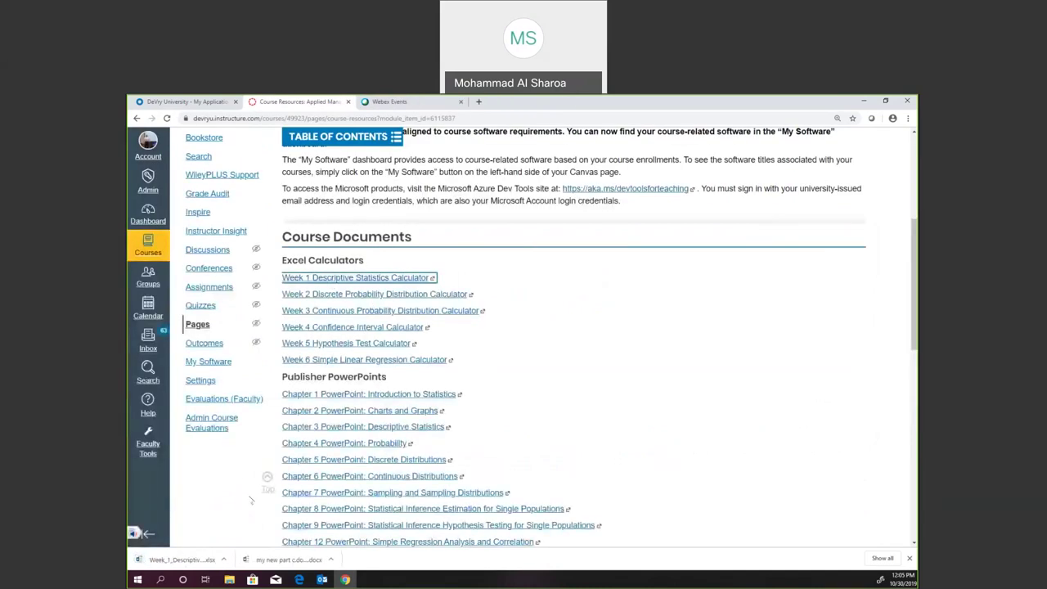
left_click(173, 560)
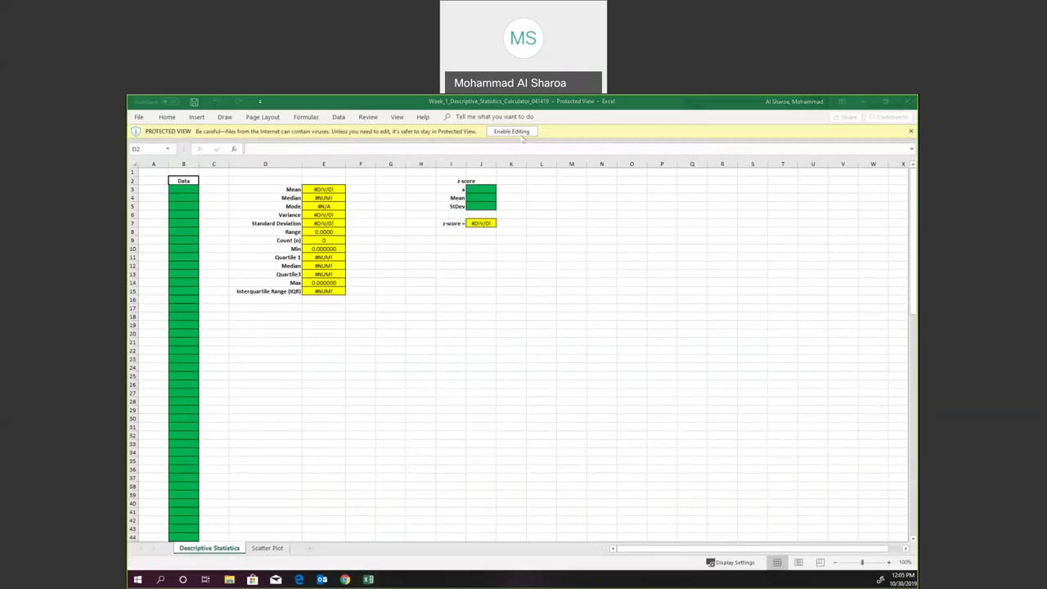
left_click(525, 134)
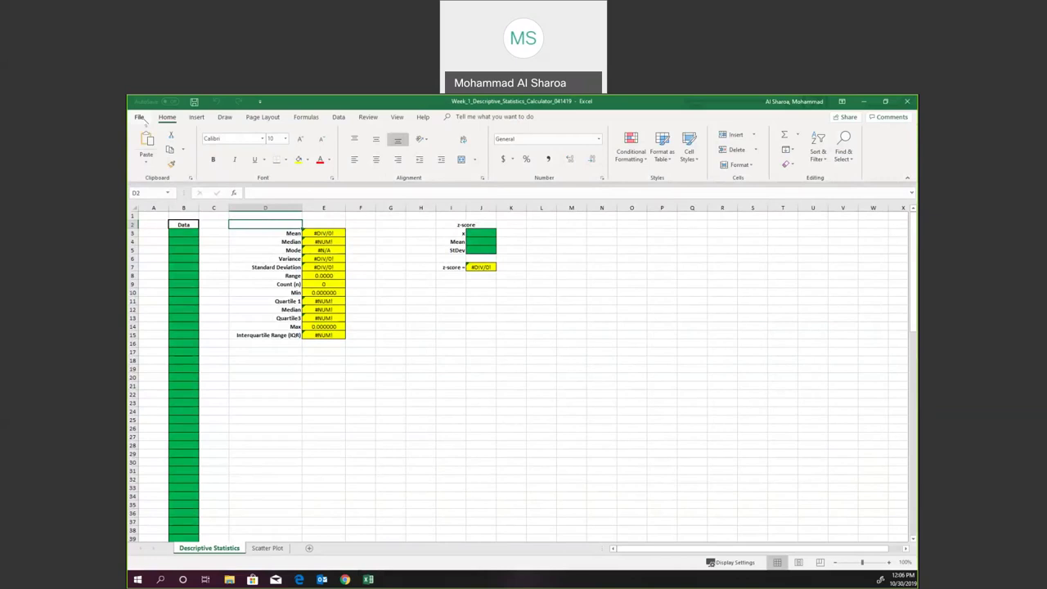
Step: Save a copy of the calculator workbook to the Desktop under its existing file name
left_click(139, 117)
left_click(158, 244)
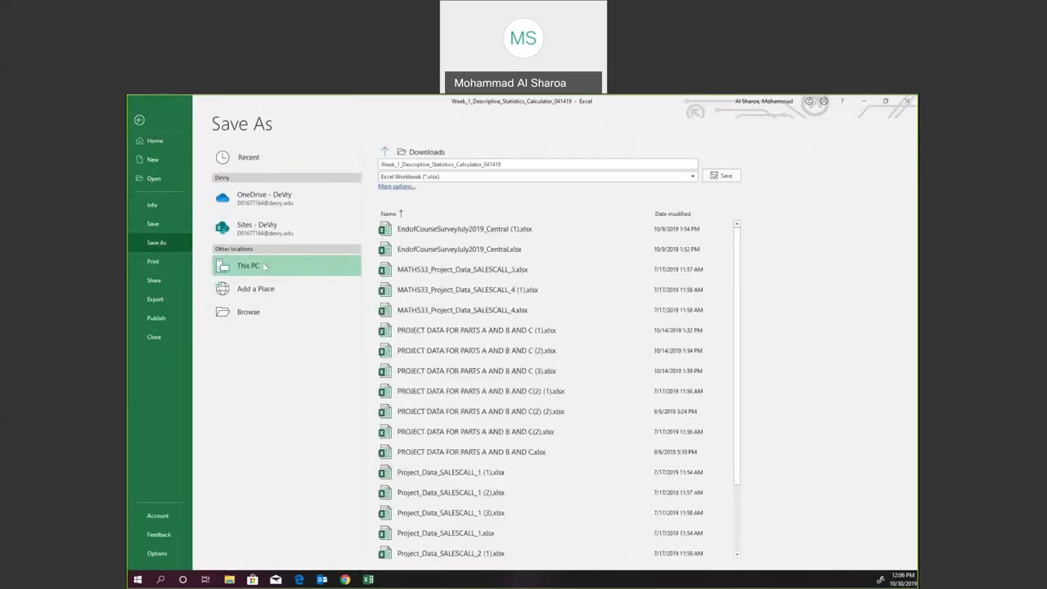
double_click(265, 265)
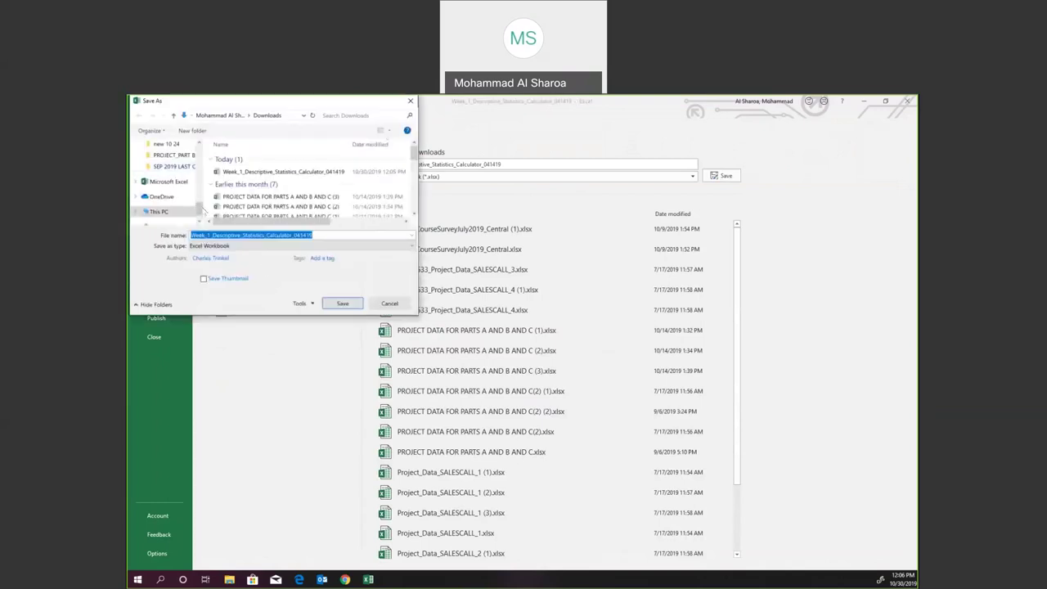
scroll(171, 176, "up", 5)
left_click(164, 162)
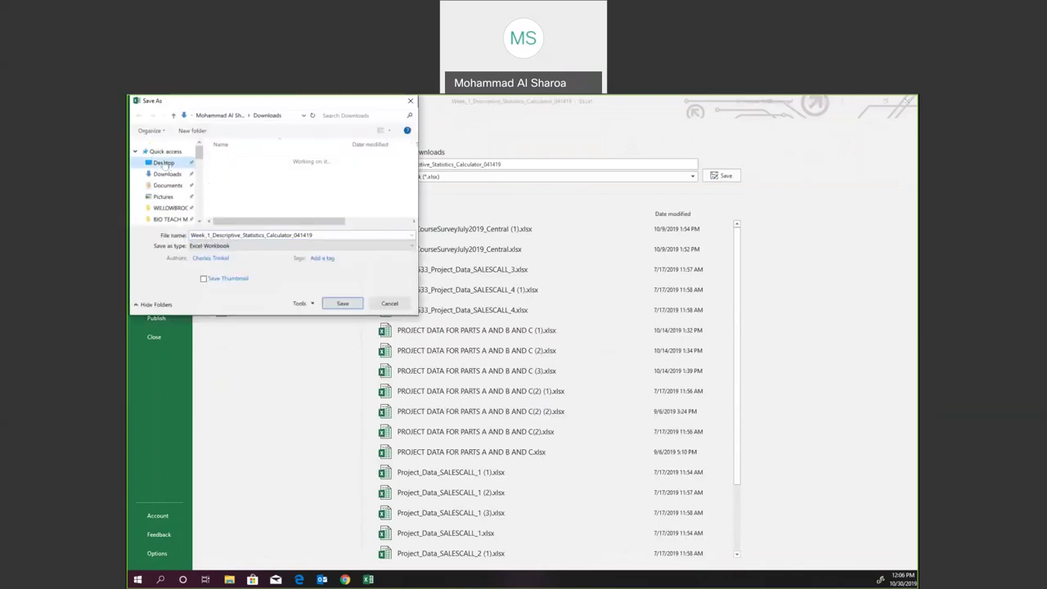
left_click(342, 304)
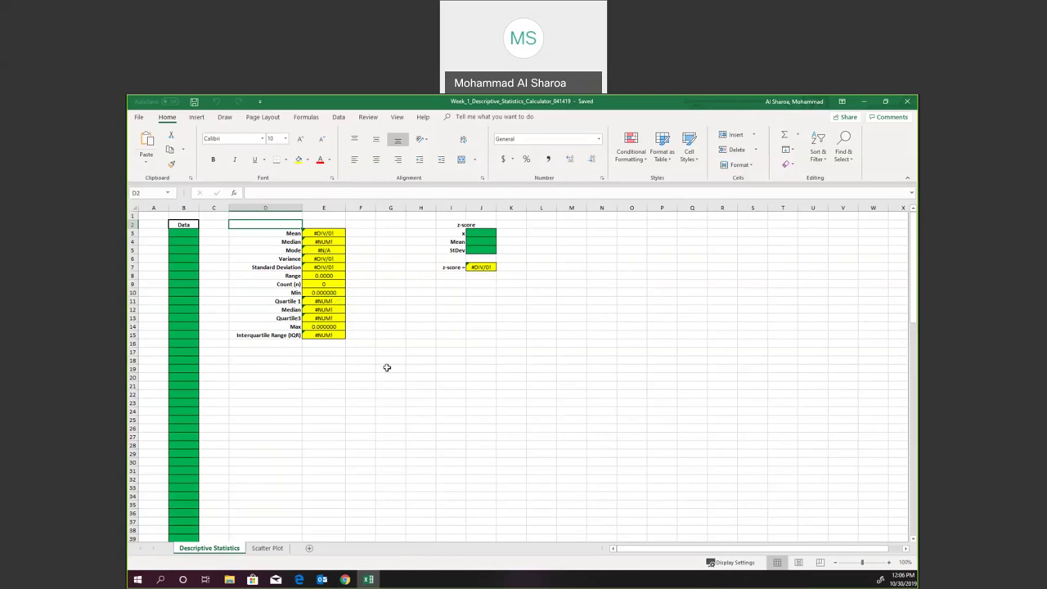
Step: Examine the calculator's data entry column, descriptive statistics results, z-score inputs and z-score formula cell
left_click(368, 477)
left_click_drag(151, 216, 219, 544)
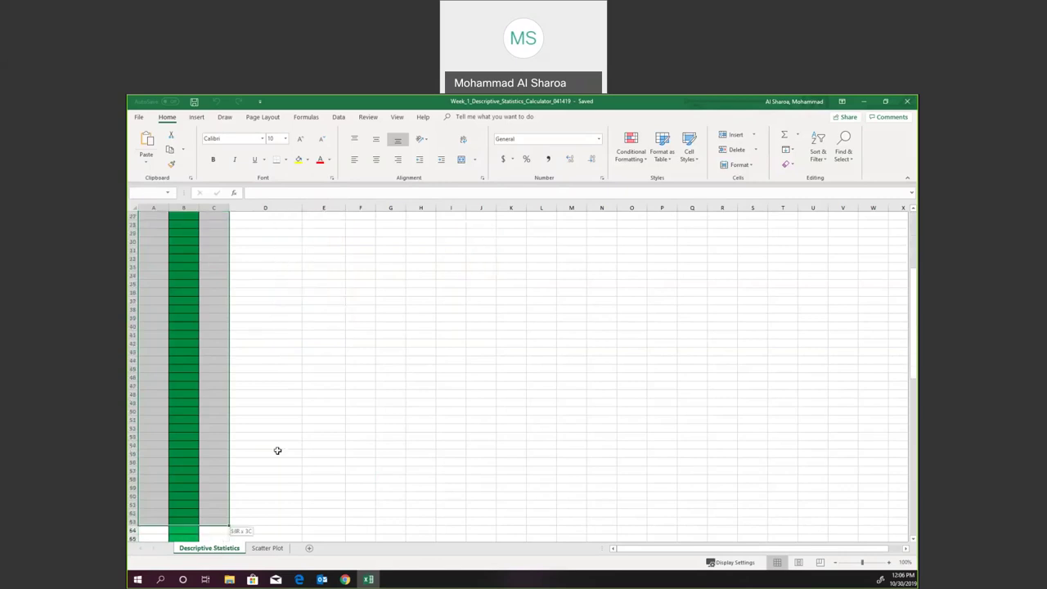
key("ctrl+Home")
left_click_drag(282, 218, 368, 352)
left_click_drag(448, 223, 501, 251)
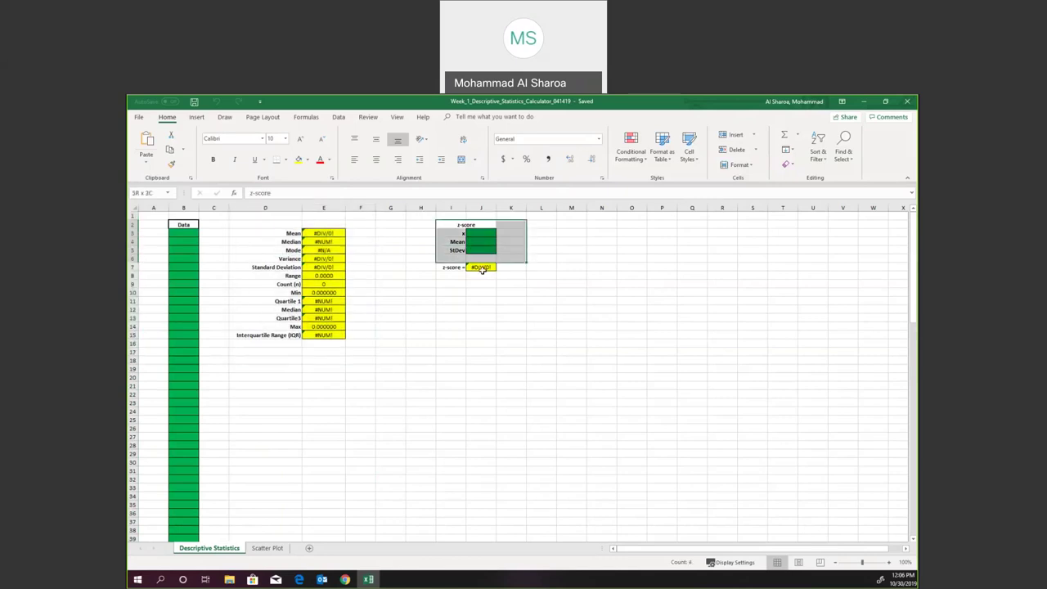
left_click(479, 267)
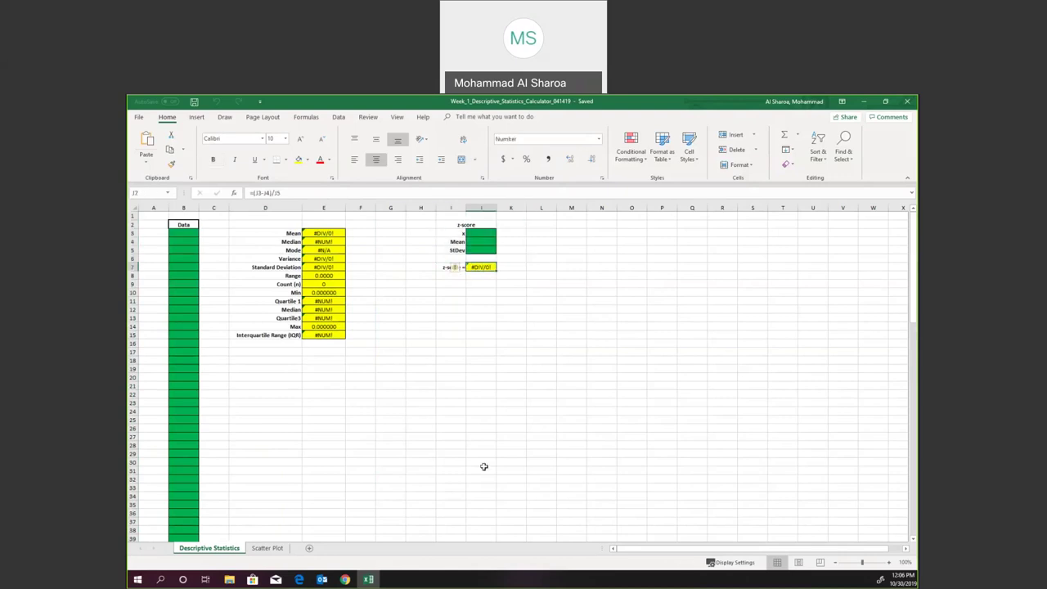
Step: Switch back to the Canvas course in Chrome and load the Week 1: Homework assignment in a new window
left_click(344, 579)
scroll(336, 213, "up", 3)
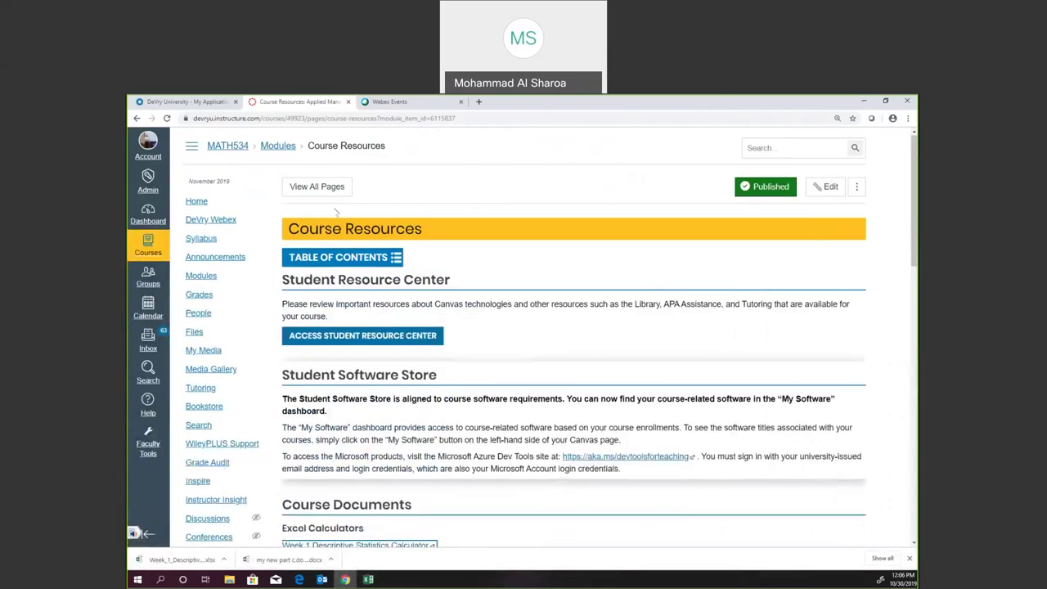
left_click(200, 275)
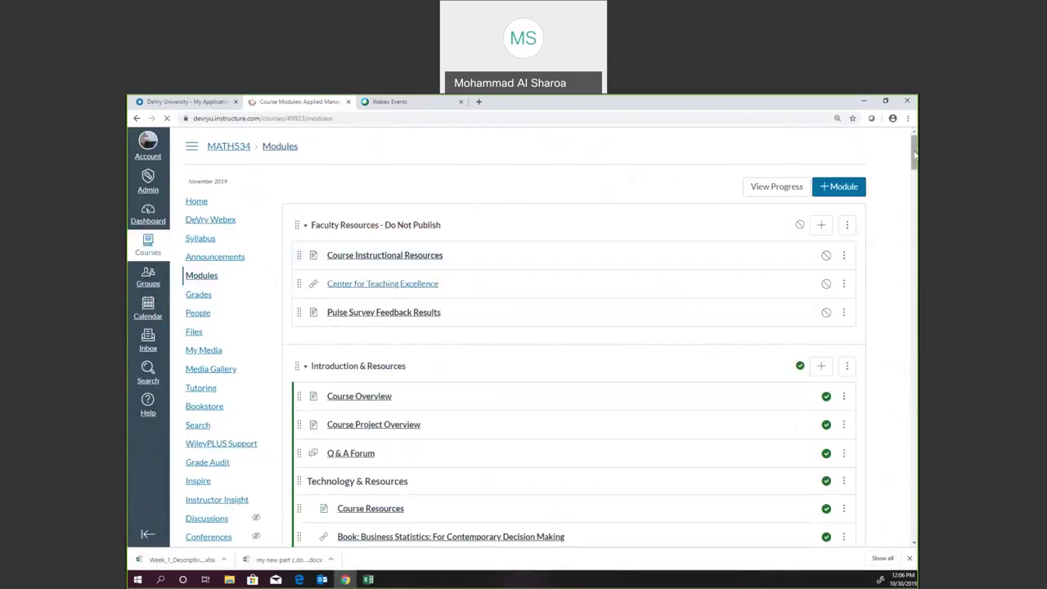
scroll(914, 154, "down", 10)
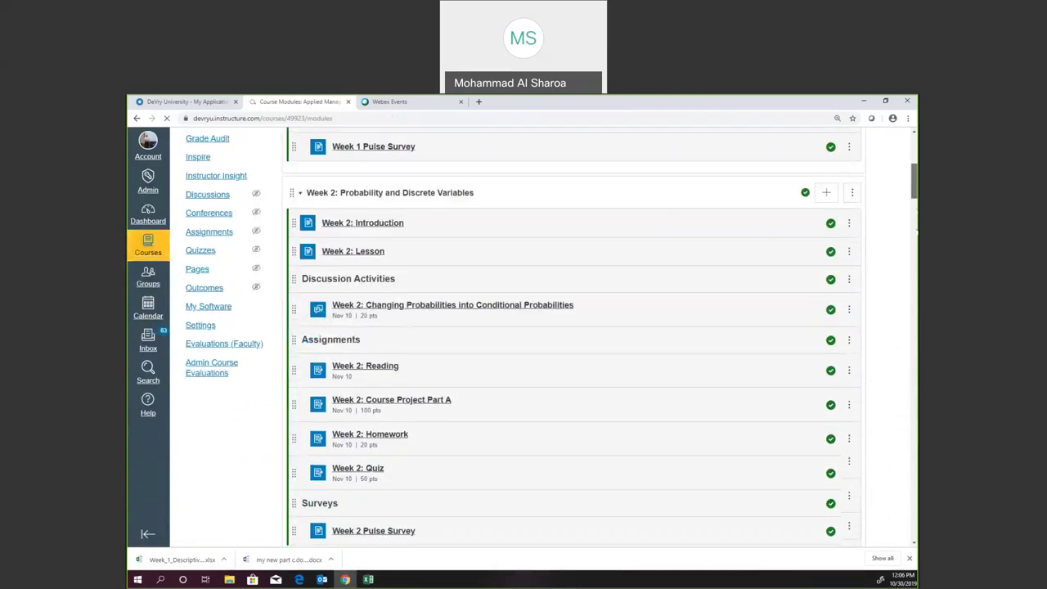
scroll(573, 368, "down", 20)
scroll(578, 342, "down", 2)
scroll(578, 342, "up", 4)
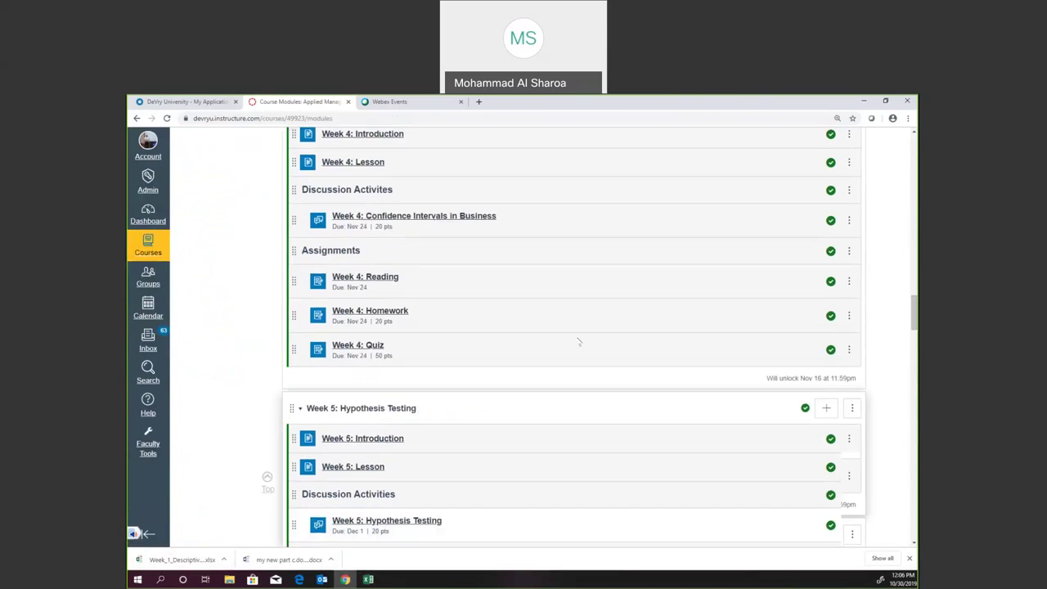
scroll(578, 342, "up", 10)
scroll(578, 342, "up", 5)
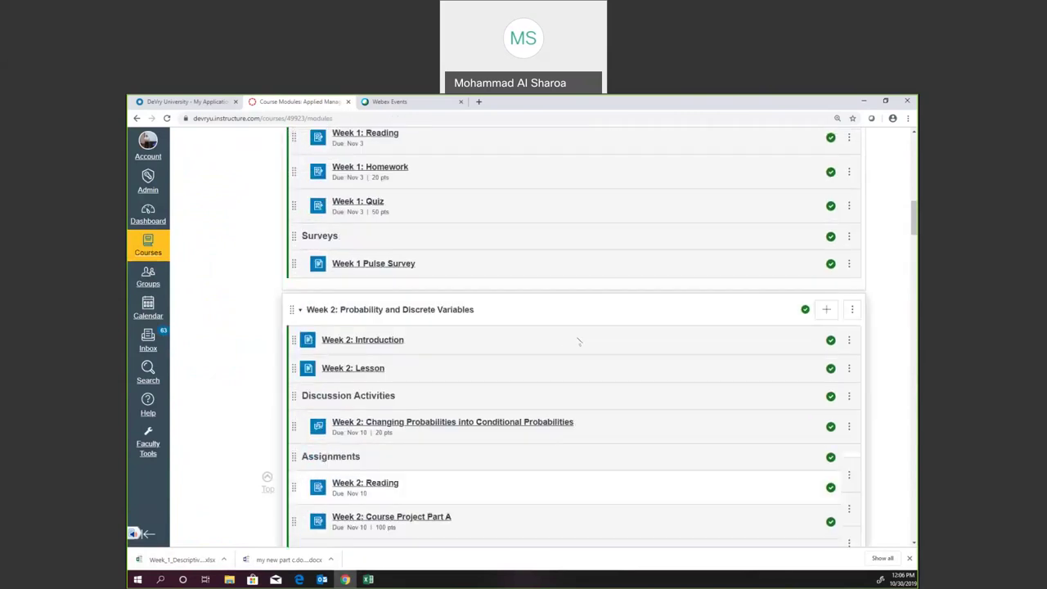
scroll(578, 342, "up", 1)
left_click(388, 176)
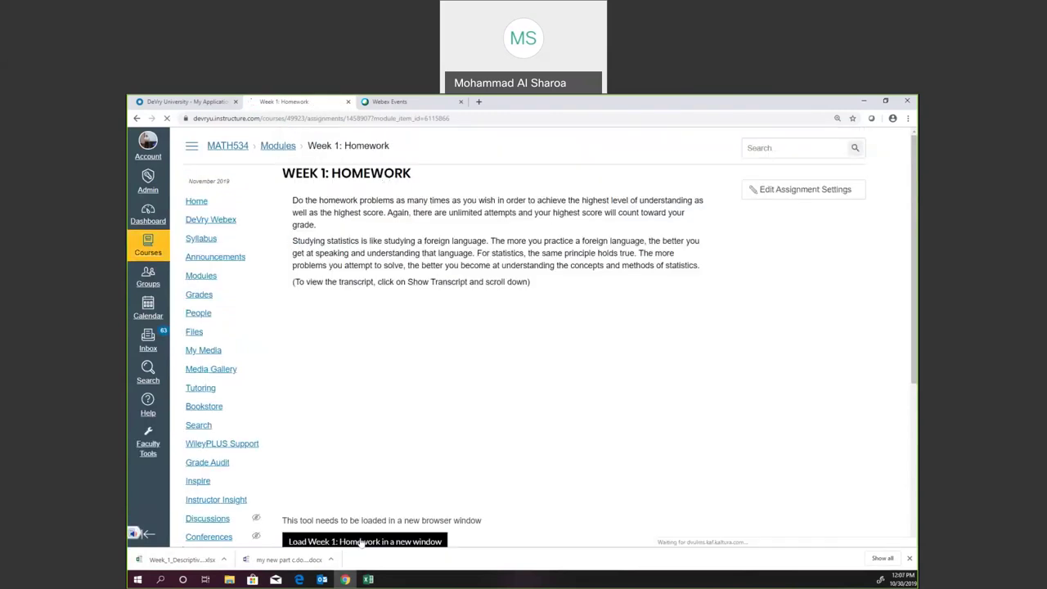
scroll(386, 446, "down", 1)
left_click(357, 495)
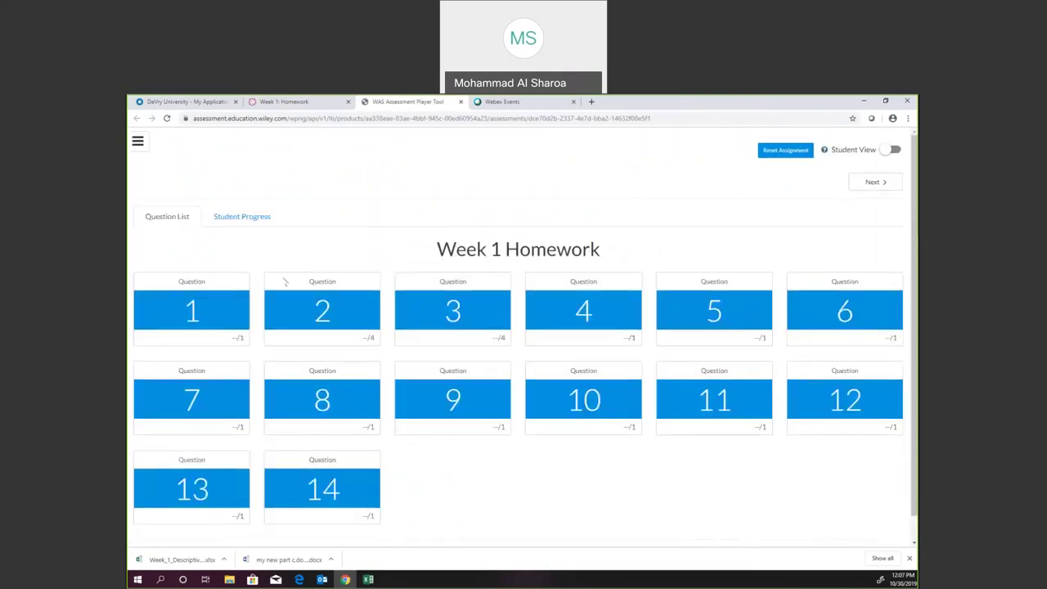
Step: View Question 3 of the Week 1 homework and go back through Question 2 to Question 1
left_click(452, 307)
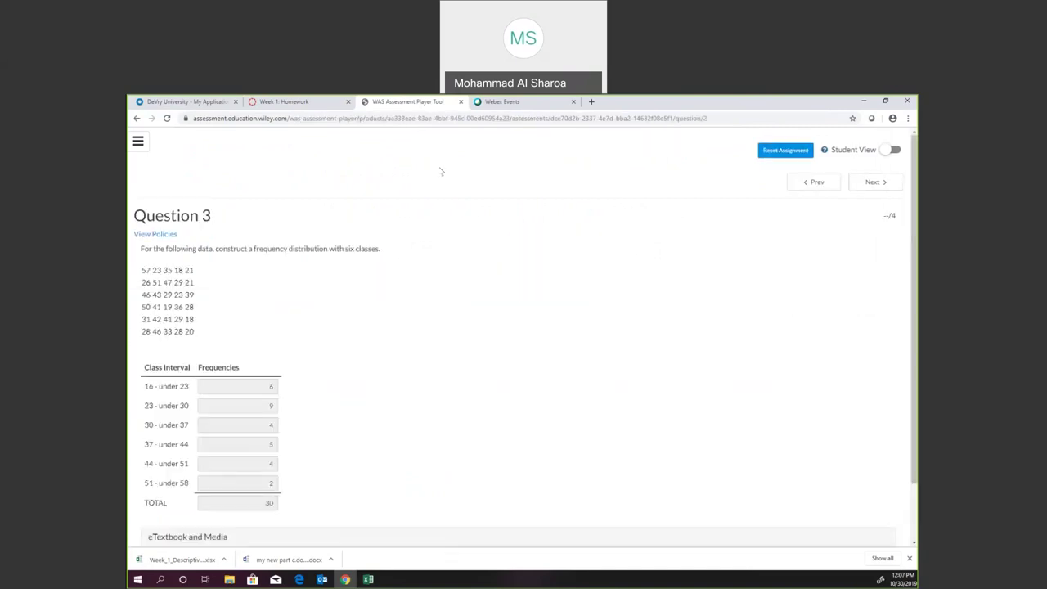
left_click(794, 181)
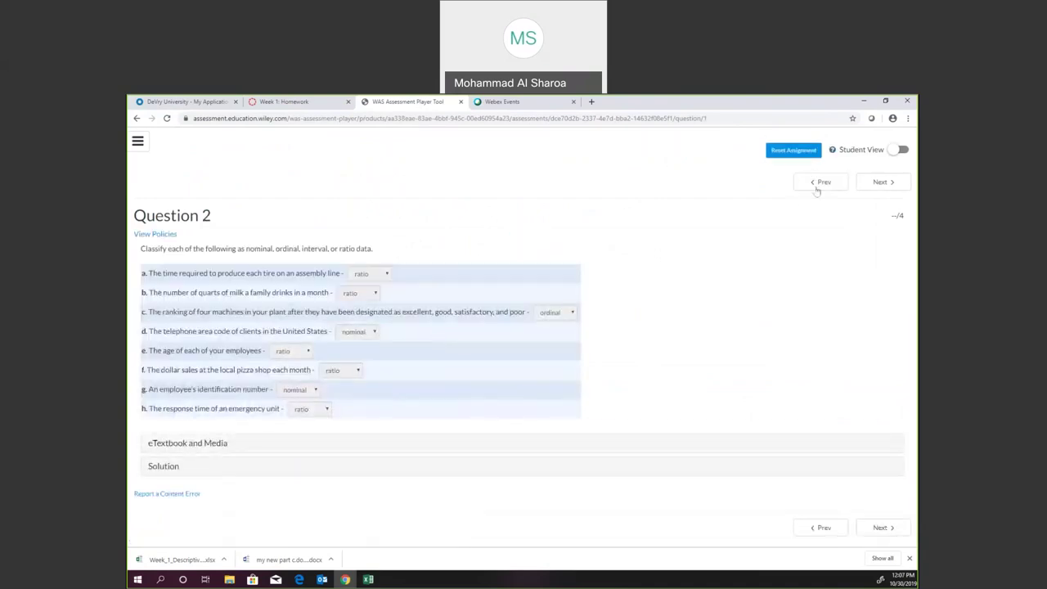
left_click(814, 181)
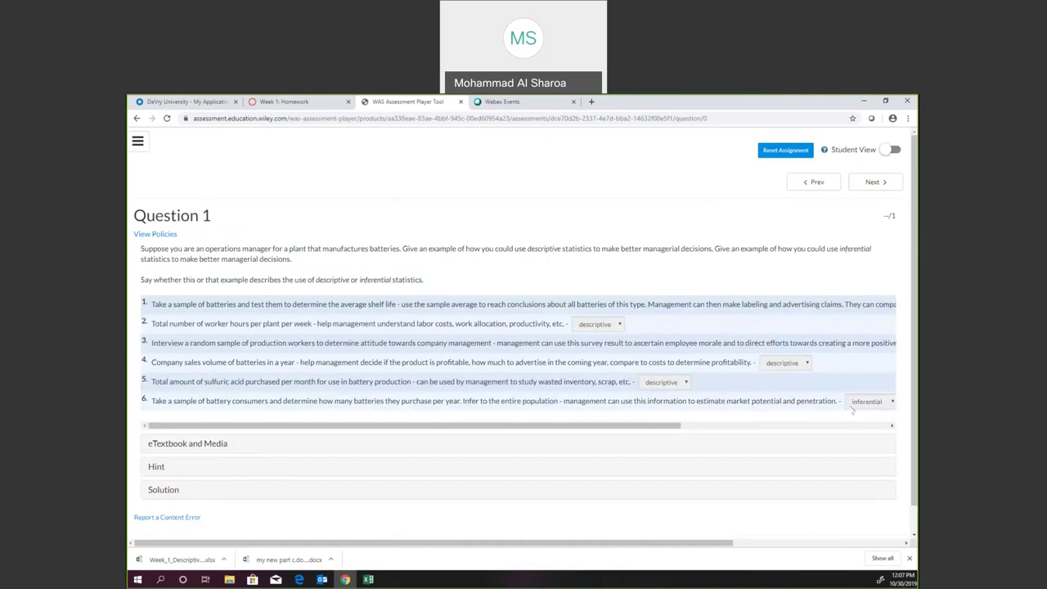
Step: Return to the Week 1 Homework question list, load Question 3 and enlarge the page
left_click(813, 182)
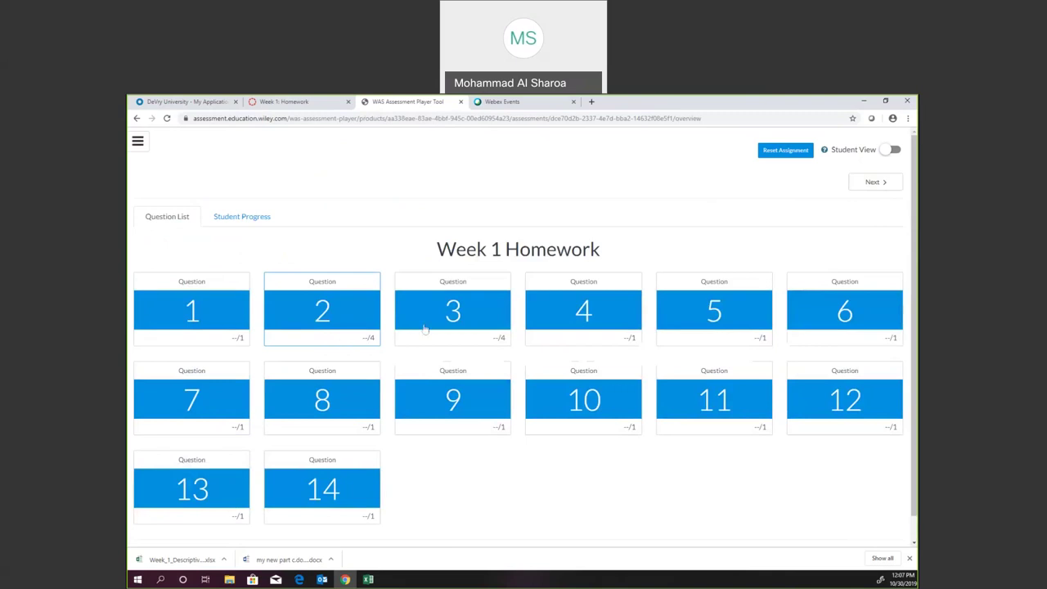
left_click(463, 312)
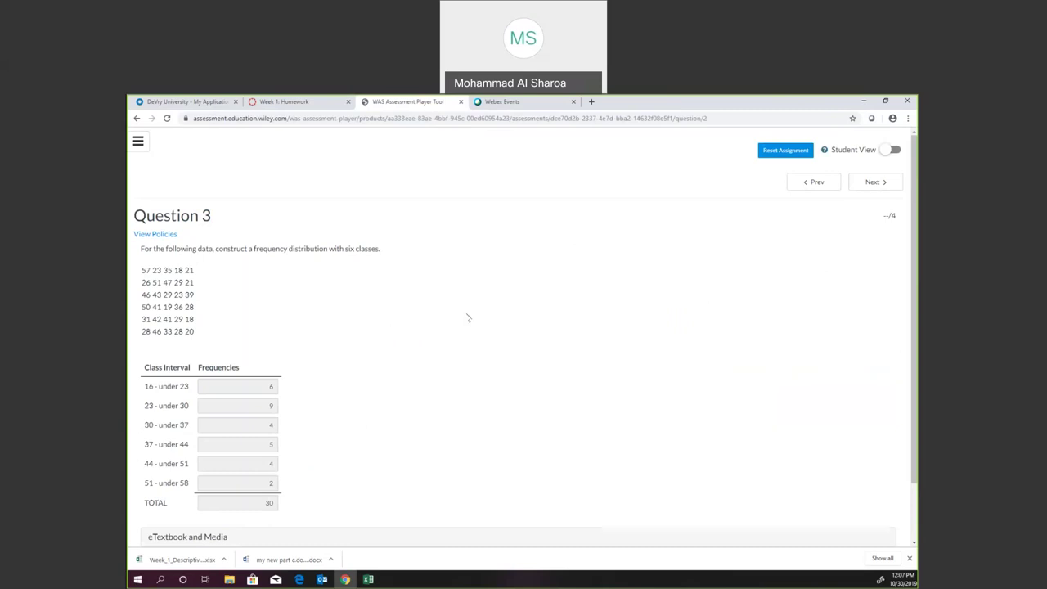
key("ctrl+plus")
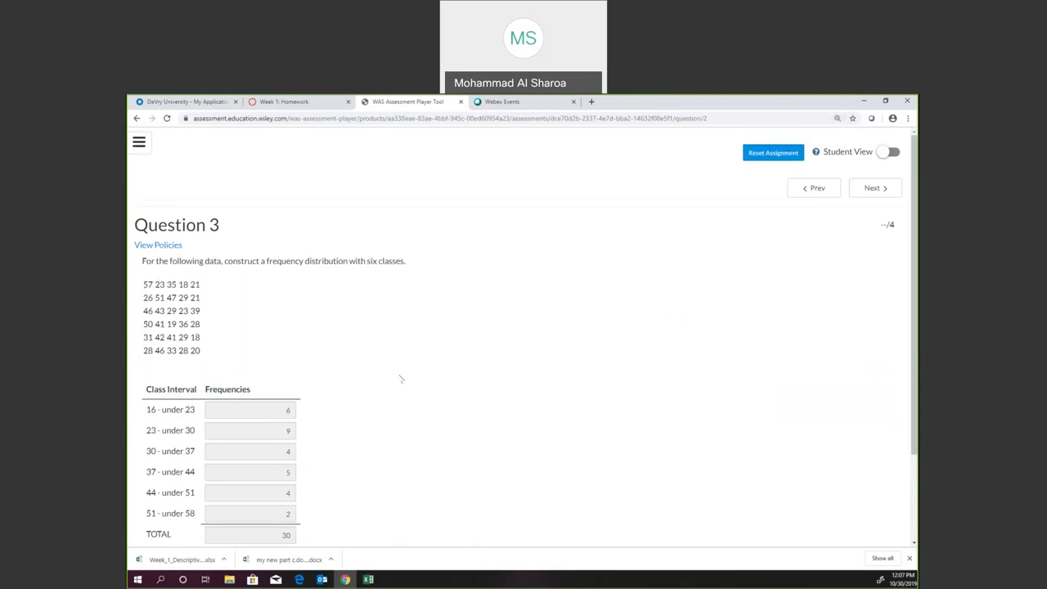
Step: Examine Question 3's class intervals and check the data row by row for values in the class 16 - under 23
scroll(368, 373, "down", 1)
scroll(368, 373, "up", 1)
mouse_move(190, 405)
left_mouse_down()
mouse_move(145, 404)
mouse_move(190, 406)
left_mouse_up()
left_click(145, 404)
left_click(253, 347)
left_click_drag(145, 279, 193, 280)
left_click(193, 281)
left_click_drag(140, 297, 185, 297)
left_click(187, 287)
double_click(194, 296)
left_click_drag(141, 310, 168, 317)
double_click(170, 322)
left_click_drag(141, 335, 188, 332)
double_click(195, 337)
double_click(194, 350)
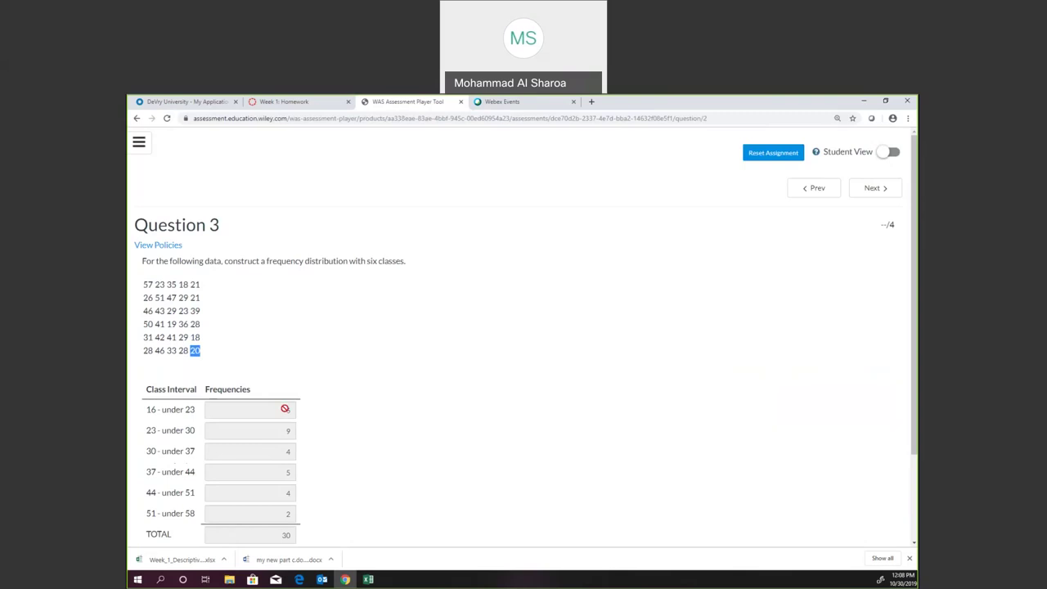
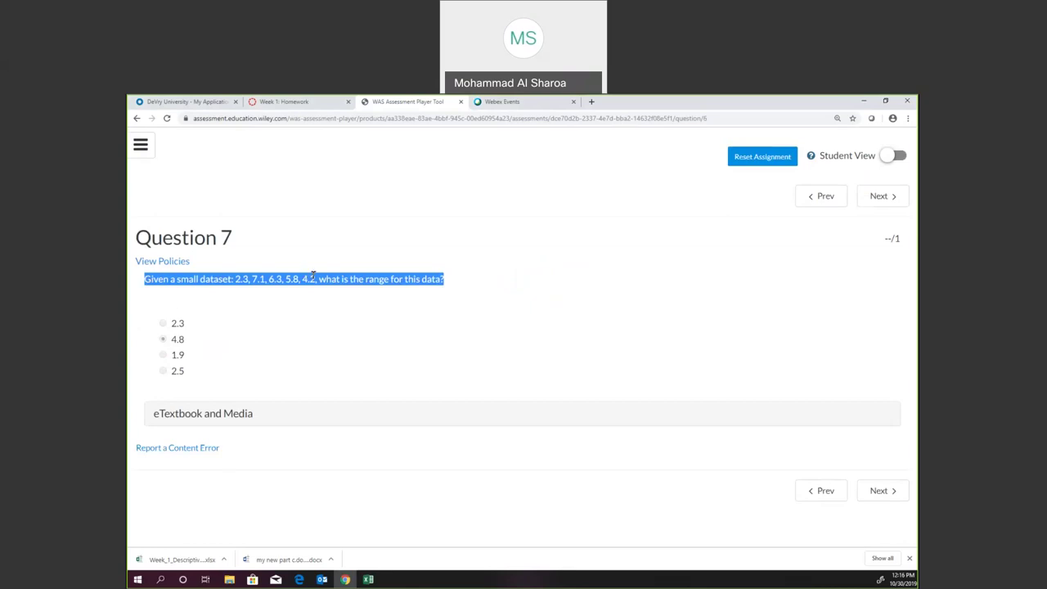
Step: Highlight the dataset in Question 7 and pick out its largest value, 7.1, and smallest value, 2.3
left_click_drag(316, 278, 218, 278)
left_click(243, 273)
double_click(259, 278)
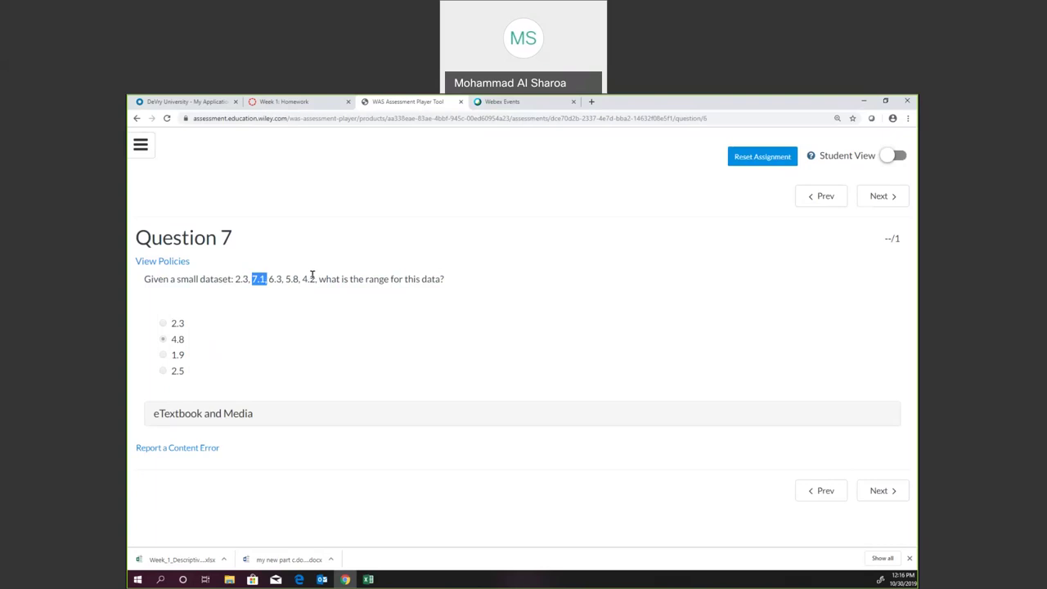
double_click(242, 277)
left_click(250, 275)
double_click(258, 277)
left_click(231, 276)
double_click(242, 278)
double_click(260, 278)
double_click(241, 278)
left_click(368, 578)
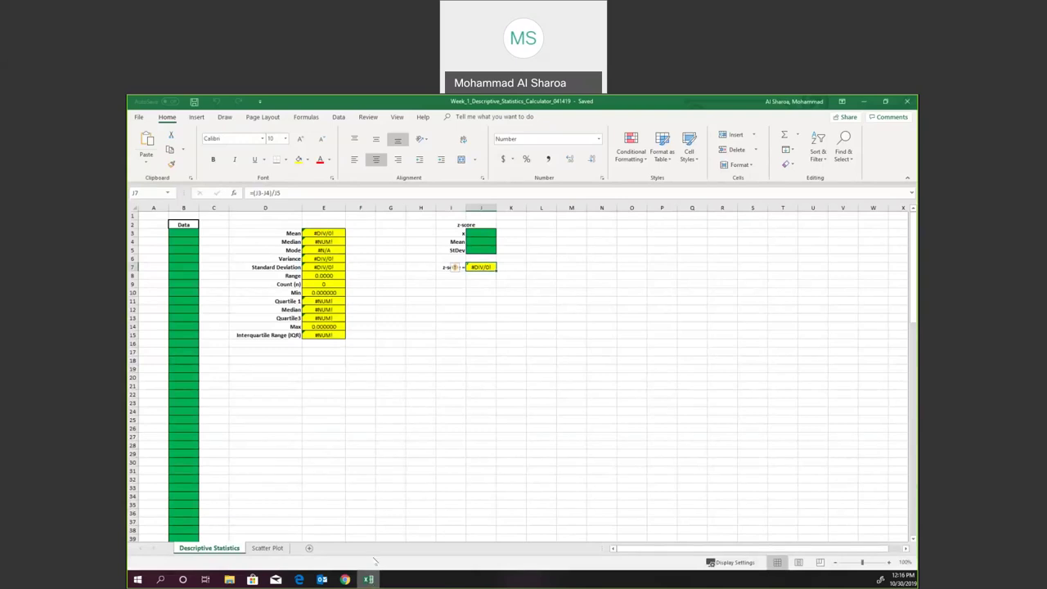
mouse_move(368, 581)
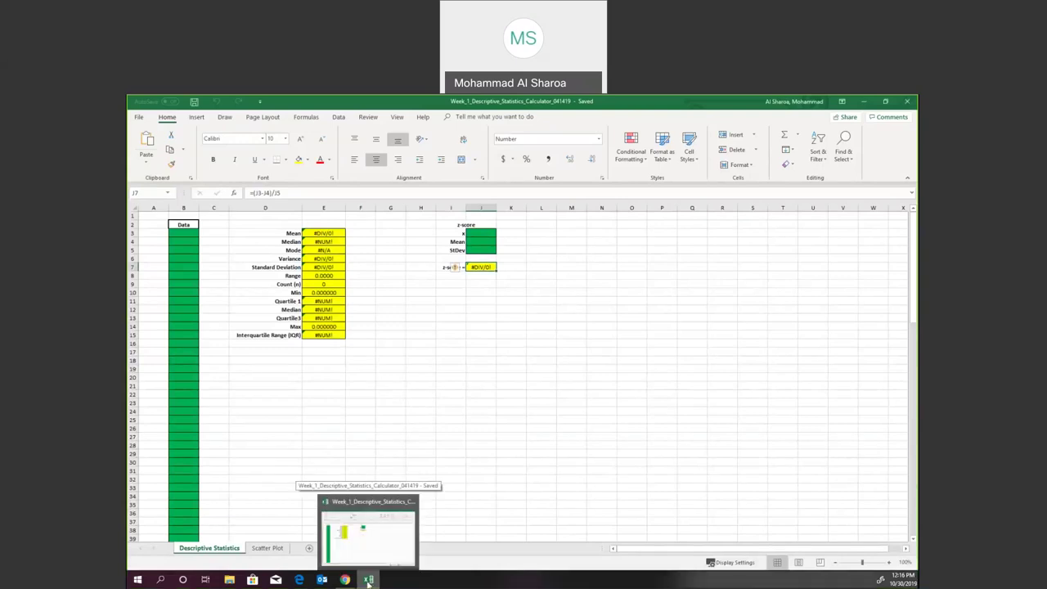
left_click(368, 580)
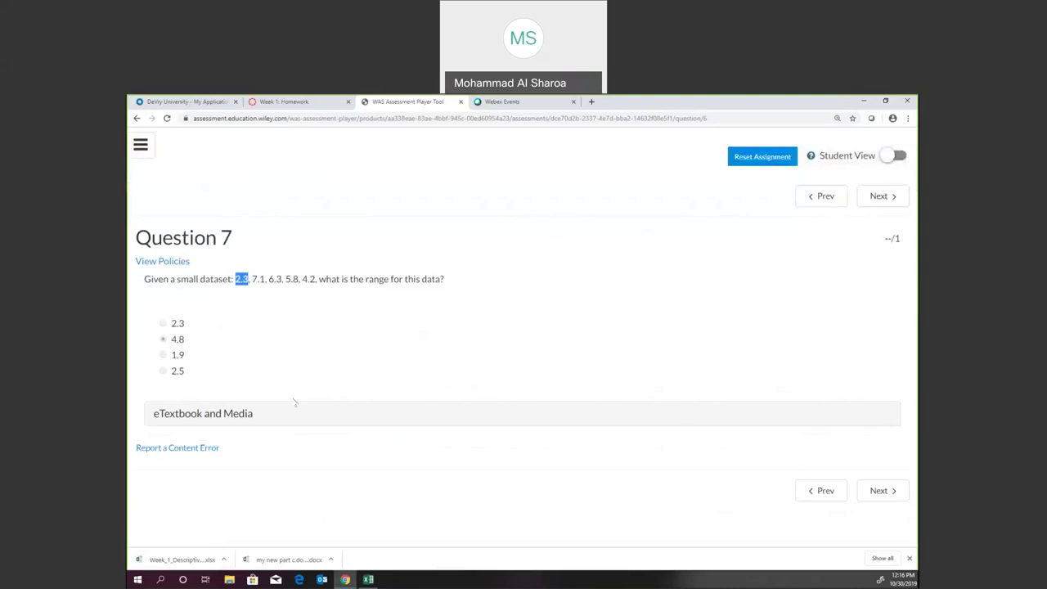
Step: Switch to the Windows Calculator, compute the Question 7 range as 7.1 - 2.3, and minimize the calculator
left_click(162, 580)
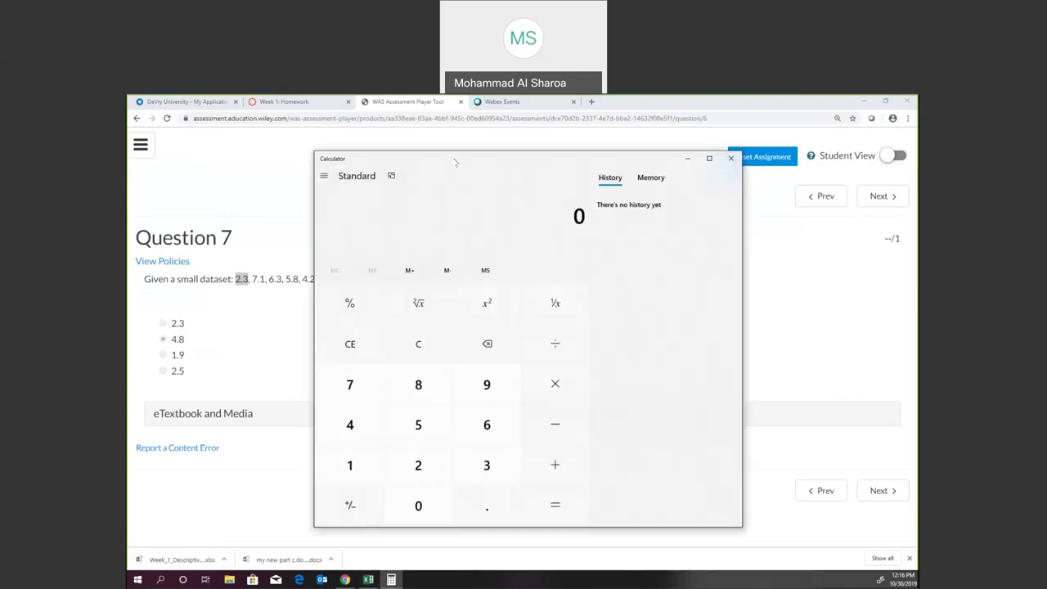
left_click(409, 377)
left_click(545, 495)
left_click(418, 456)
left_click(614, 416)
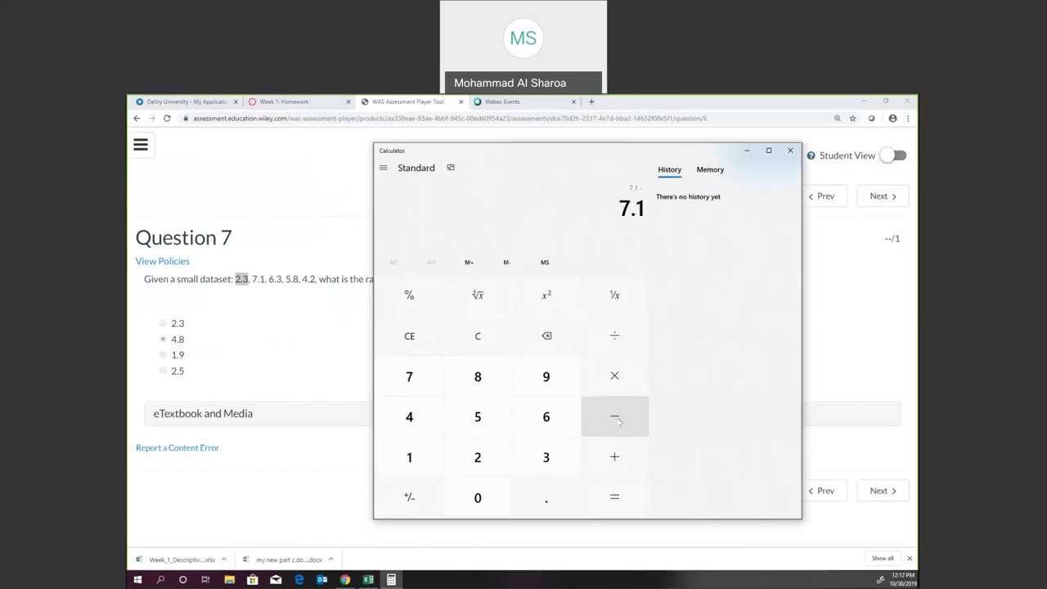
left_click(479, 458)
left_click(546, 499)
left_click(545, 456)
left_click(614, 496)
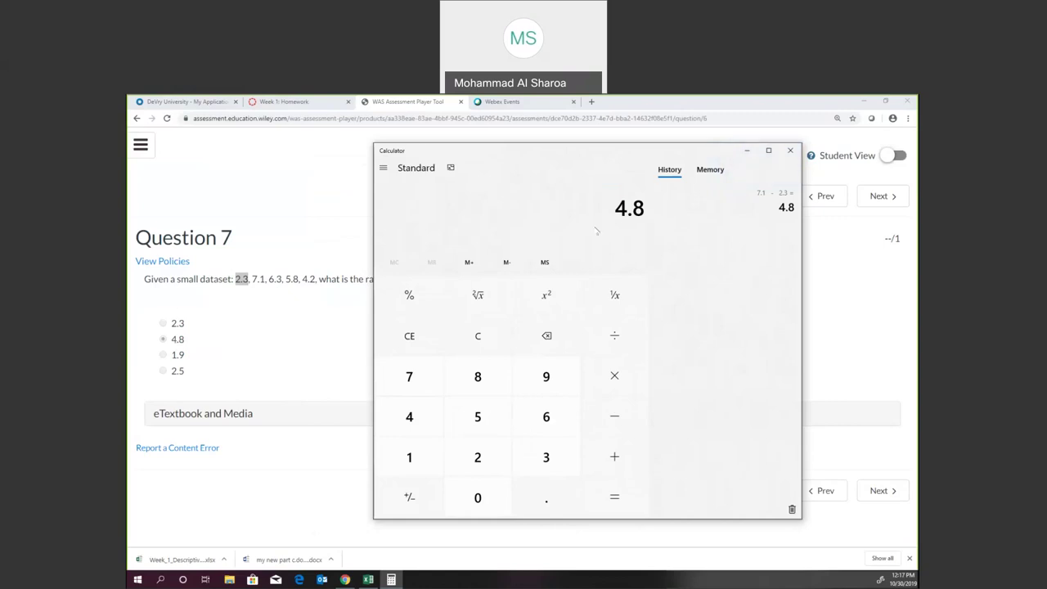
left_click(749, 151)
Step: Highlight the Question 7 dataset and arrange the homework page and the Week 1 statistics calculator workbook side by side
left_click_drag(235, 280, 312, 275)
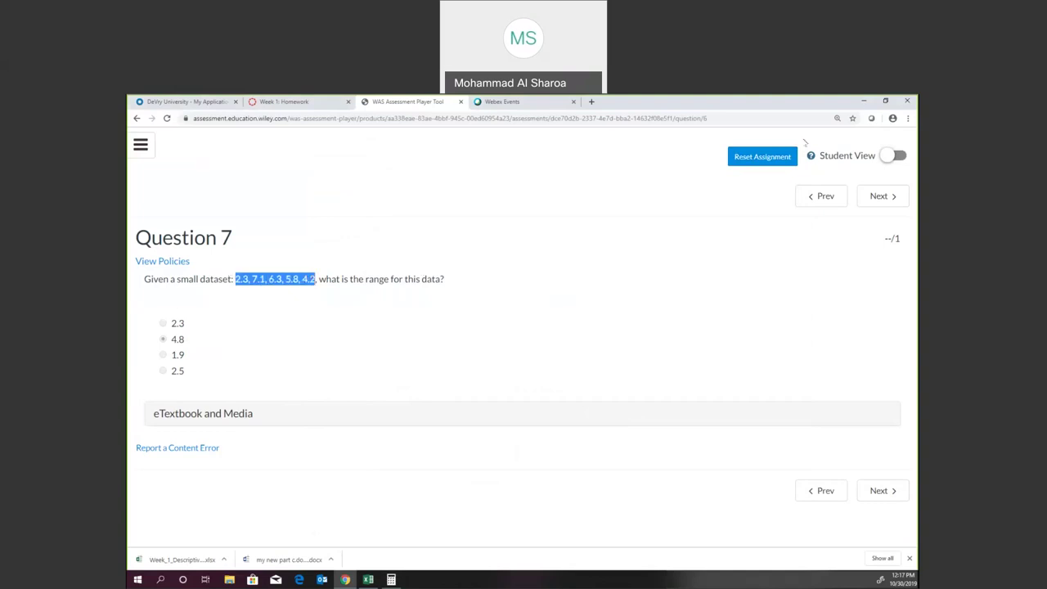
left_click(884, 100)
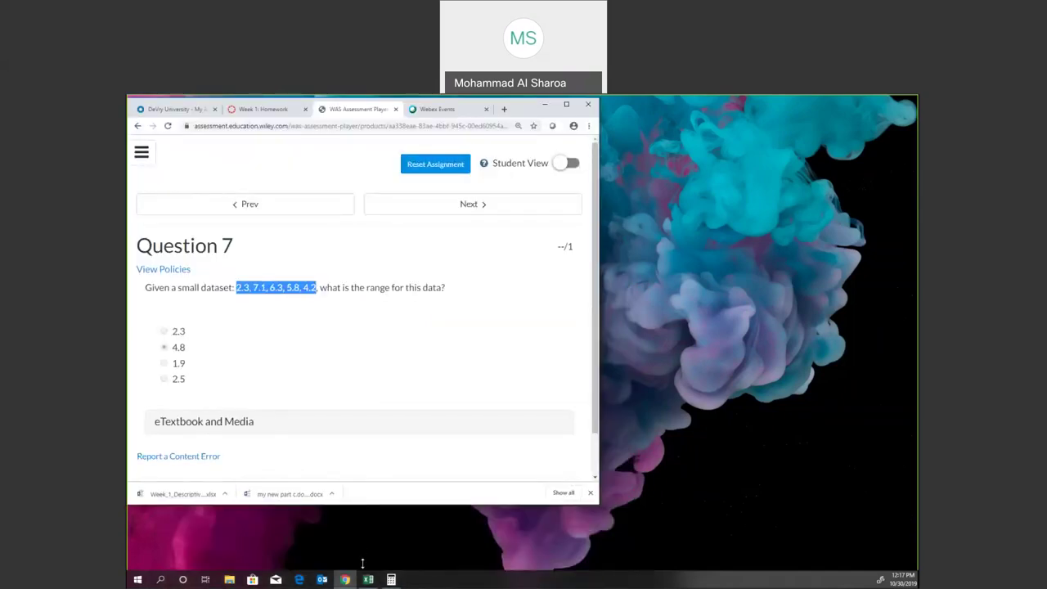
left_click_drag(363, 562, 363, 566)
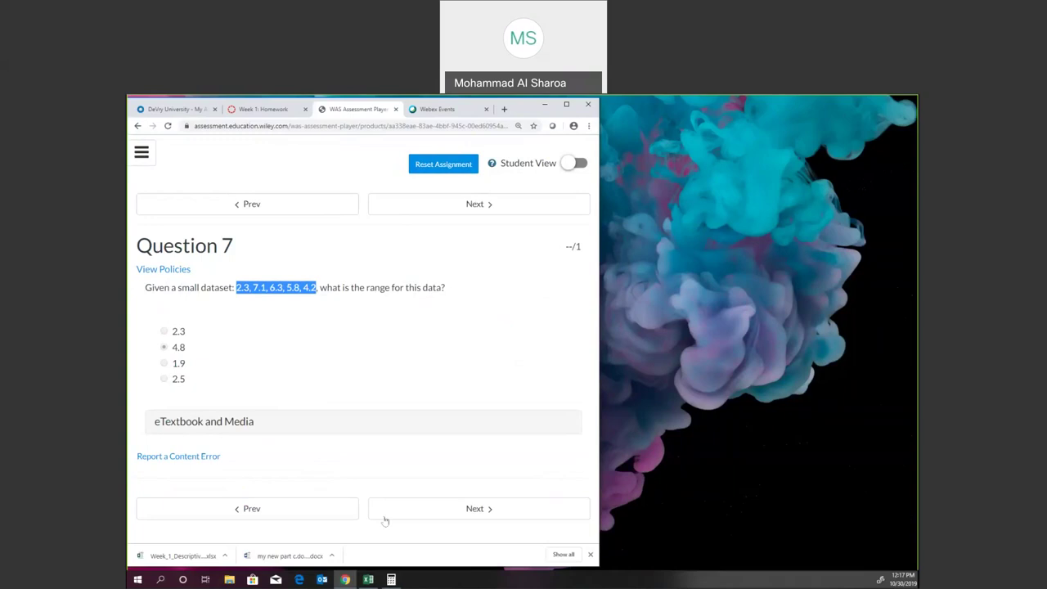
left_click(368, 579)
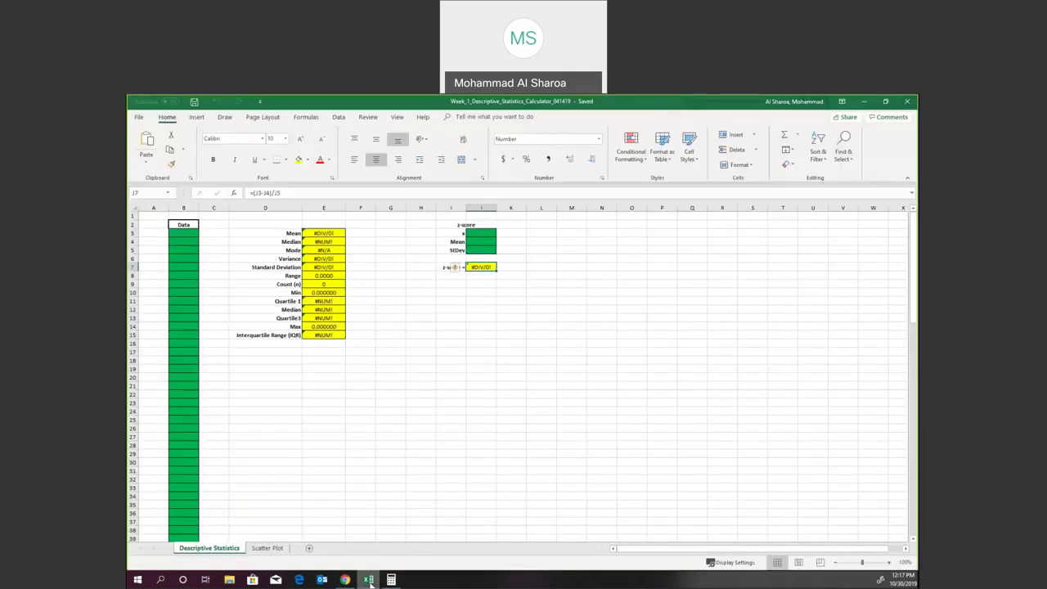
left_click(885, 101)
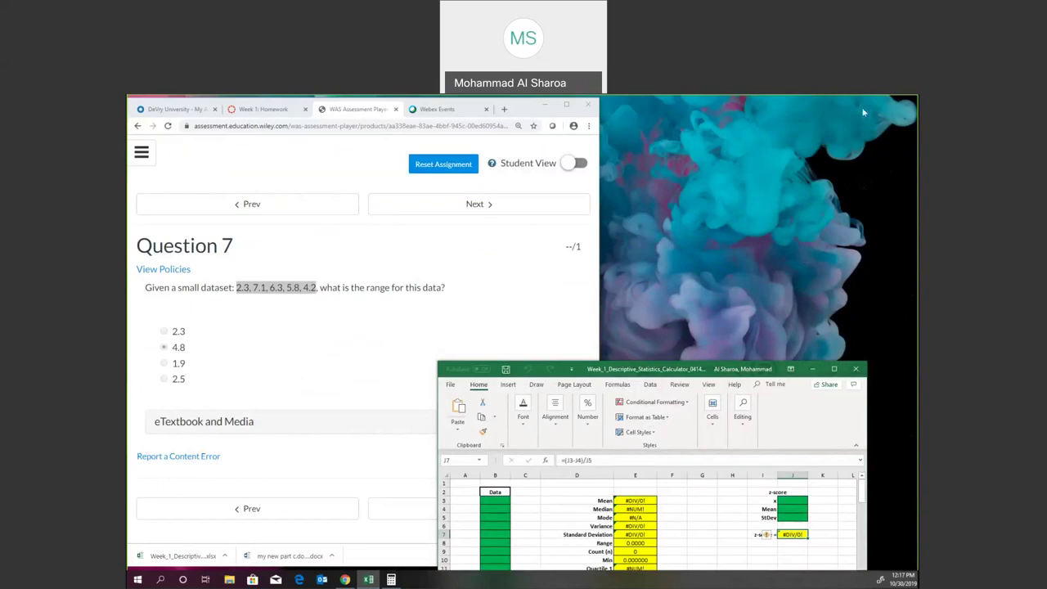
left_click_drag(760, 369, 848, 105)
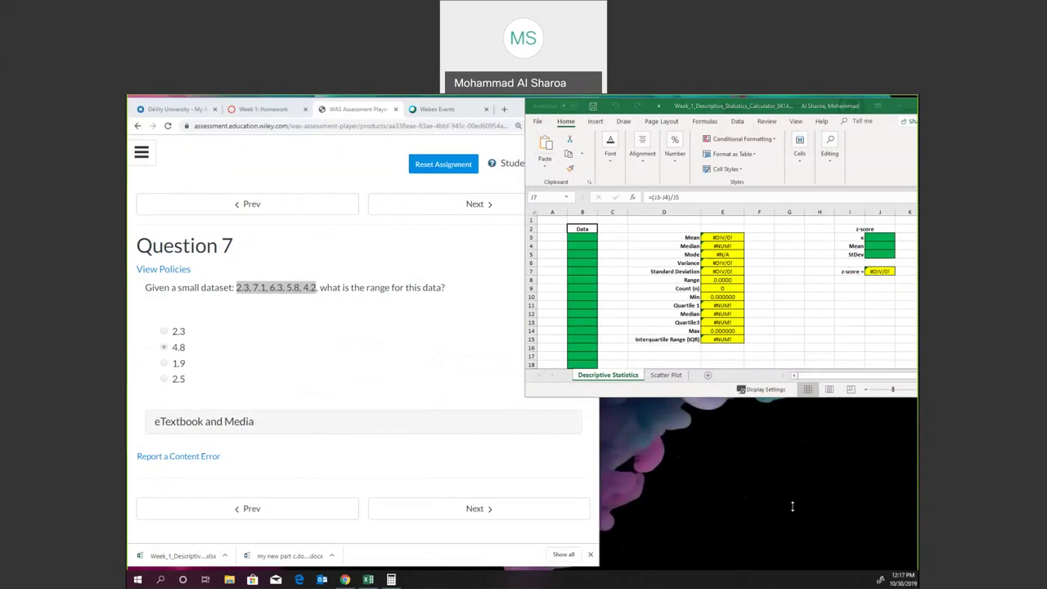
left_click_drag(789, 547, 790, 552)
Step: Enter the Question 7 values 2.3, 7.1, 6.3, 5.8 and 4.2 down the calculator's Data column from cell B3
left_click(579, 235)
type("2.3")
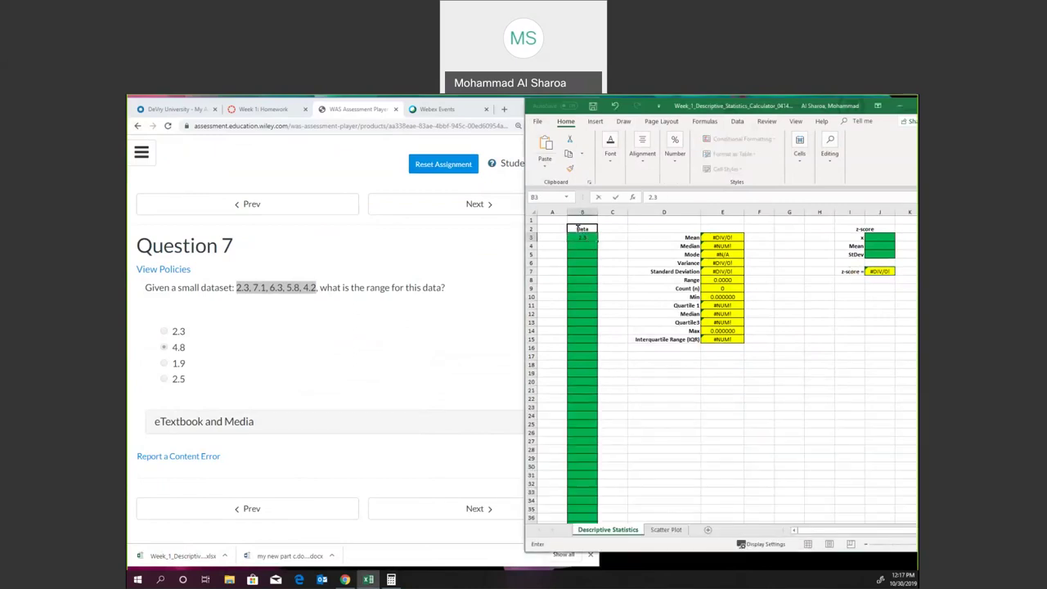
key("Return")
type("4")
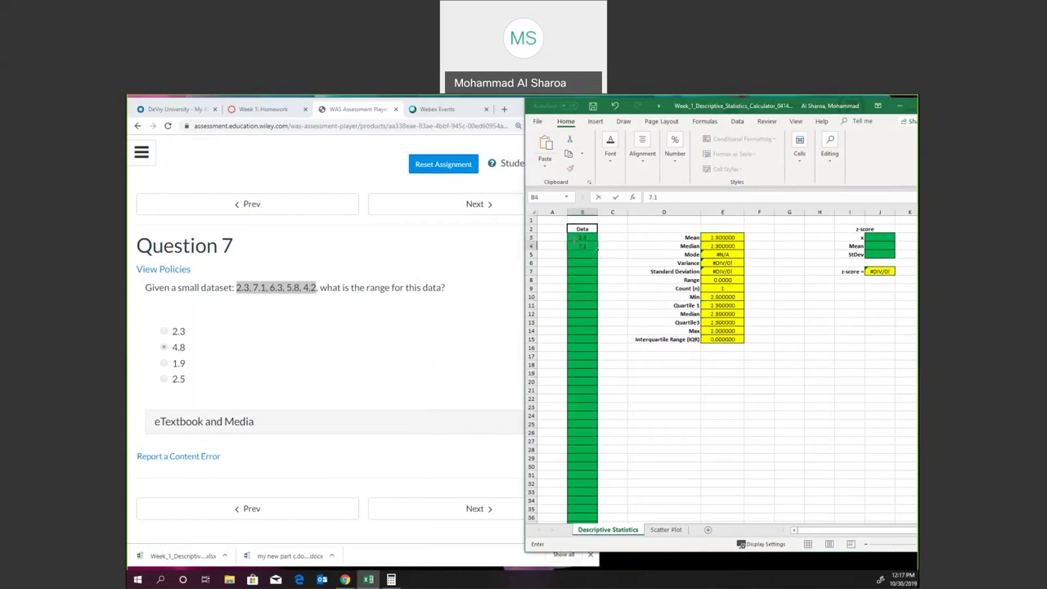
key("Return")
type("6")
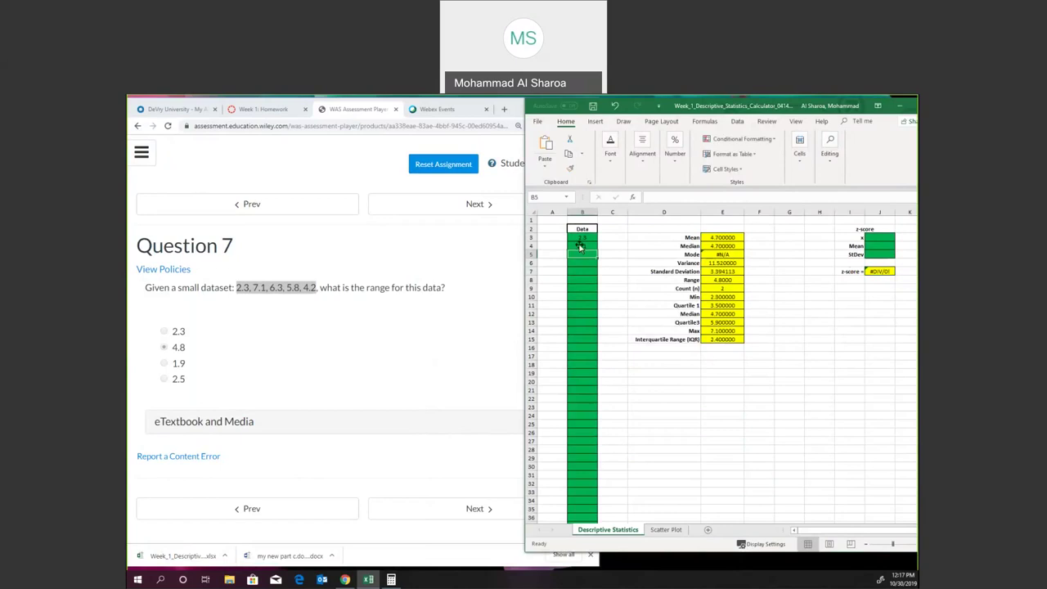
type(".3")
key("Return")
type("5.8")
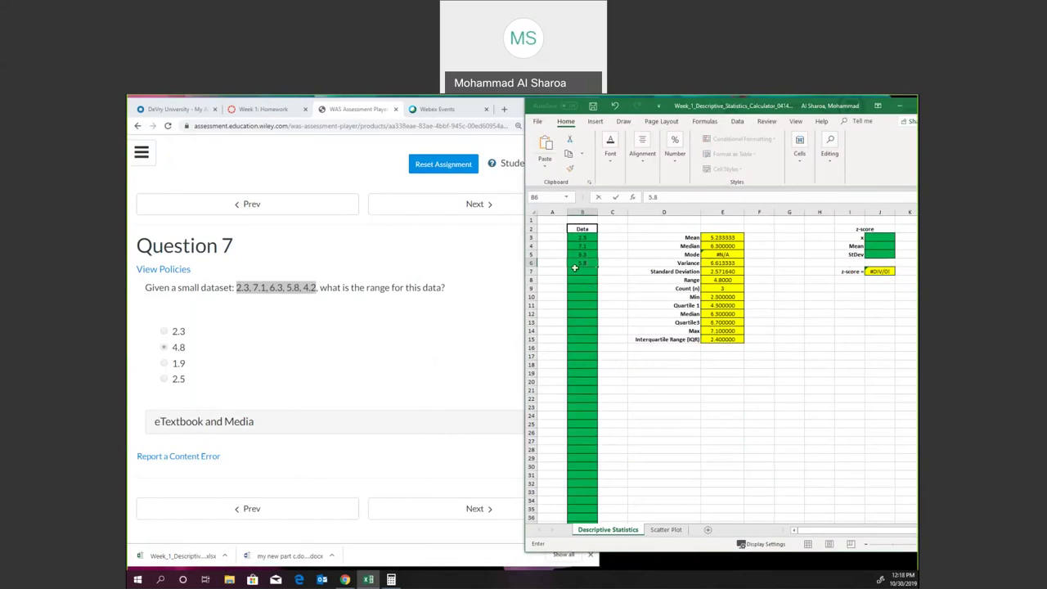
key("Return")
type("4.2")
left_click(645, 363)
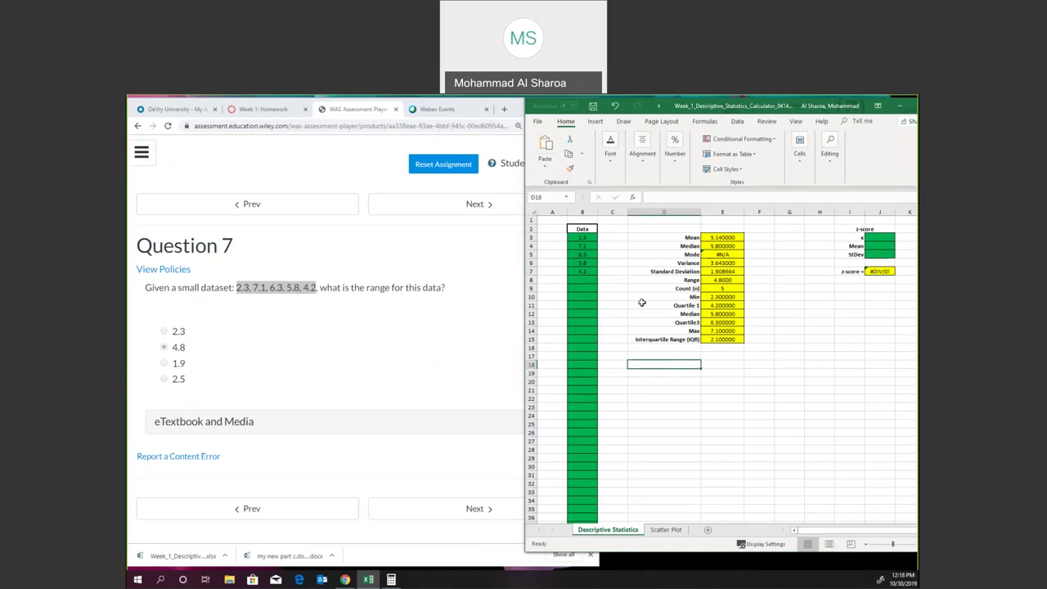
Step: Review the entered data and examine the calculator's mean, median and range results for Question 7
left_click_drag(581, 237, 579, 273)
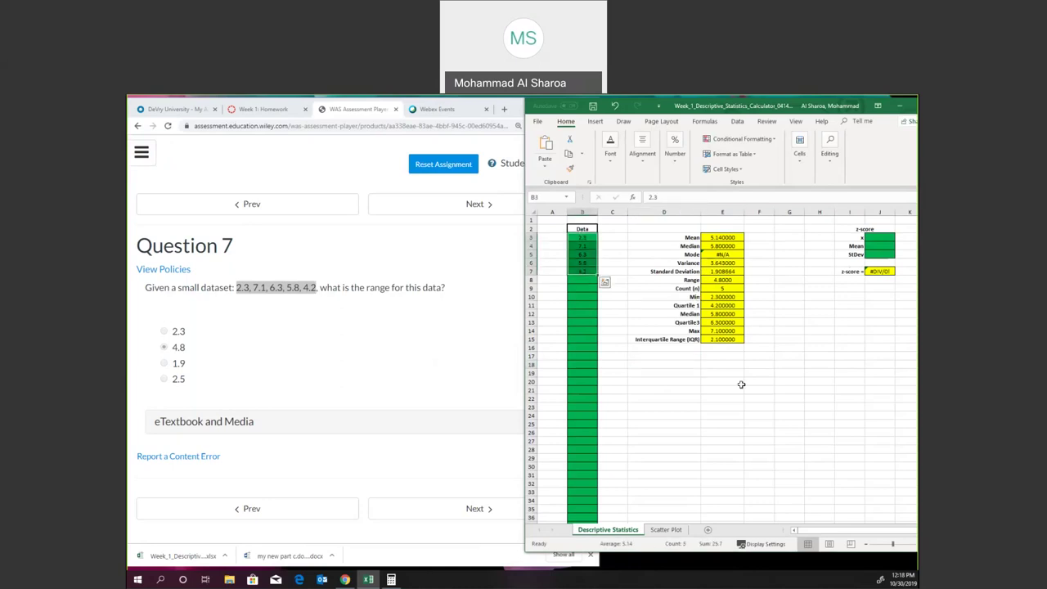
left_click(579, 274)
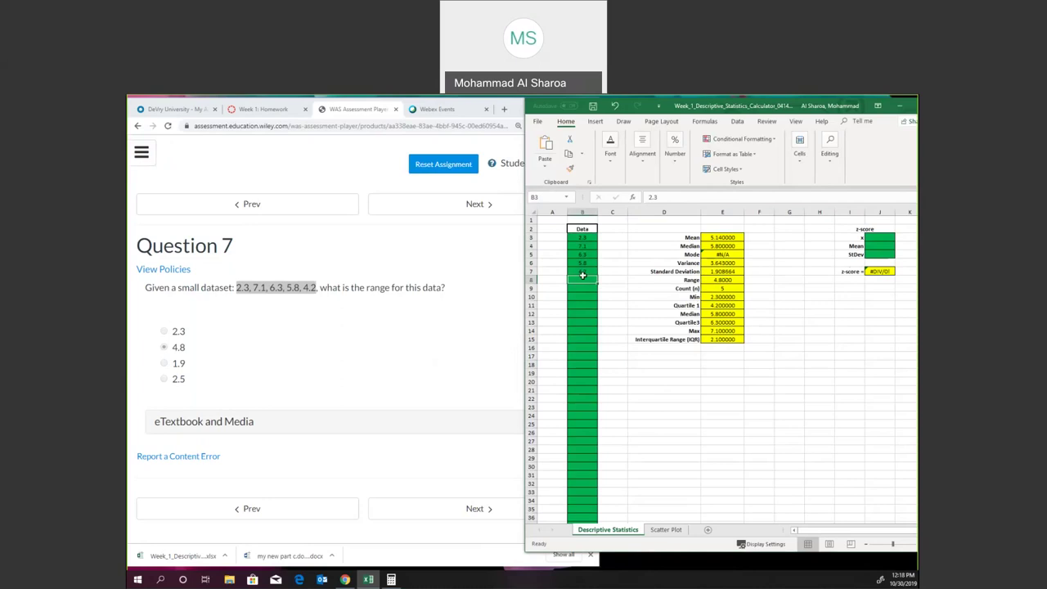
left_click(733, 386)
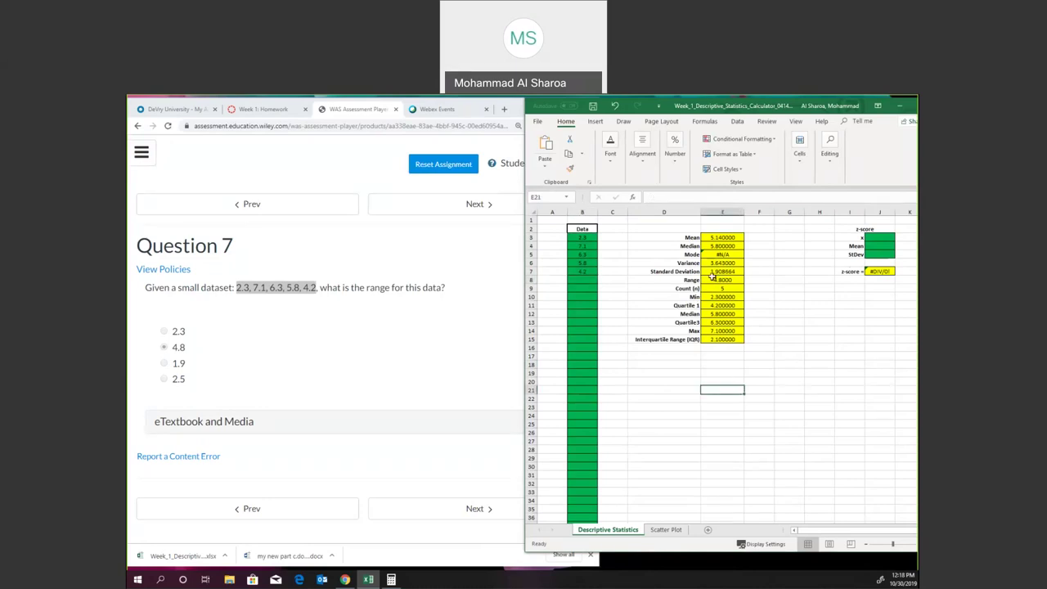
left_click(684, 236)
left_click_drag(685, 235, 718, 243)
left_click(691, 246)
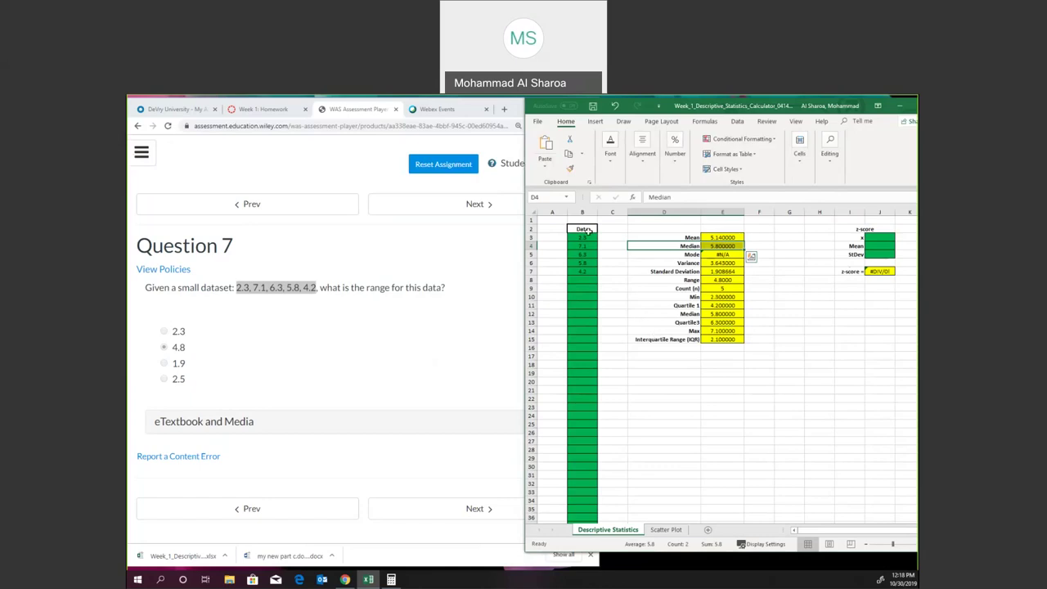
left_click(723, 279)
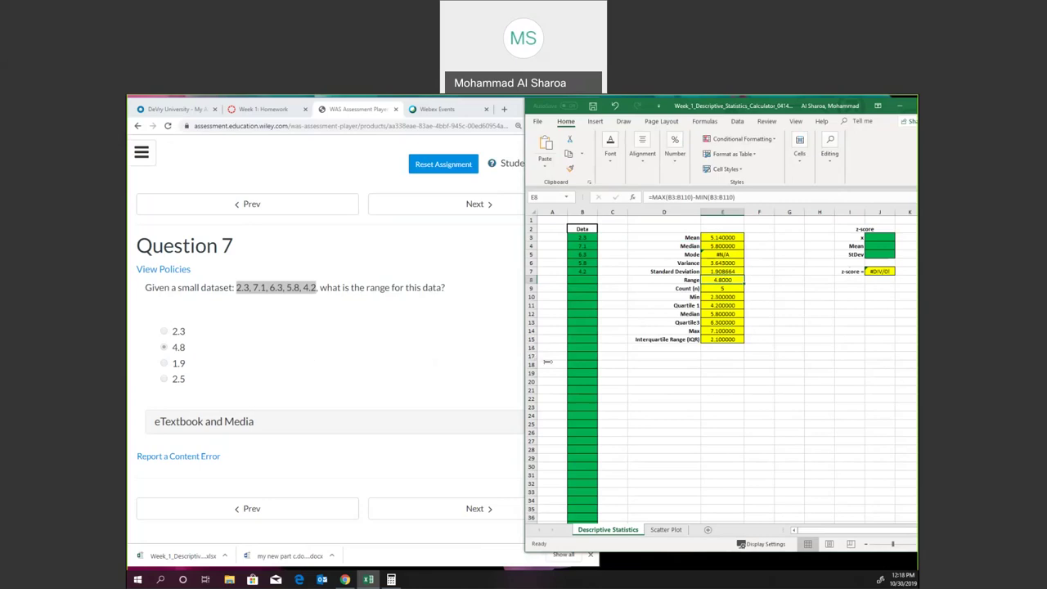
Step: Shift the workbook window away from the homework page and advance the homework to Question 8
left_click_drag(547, 361, 554, 361)
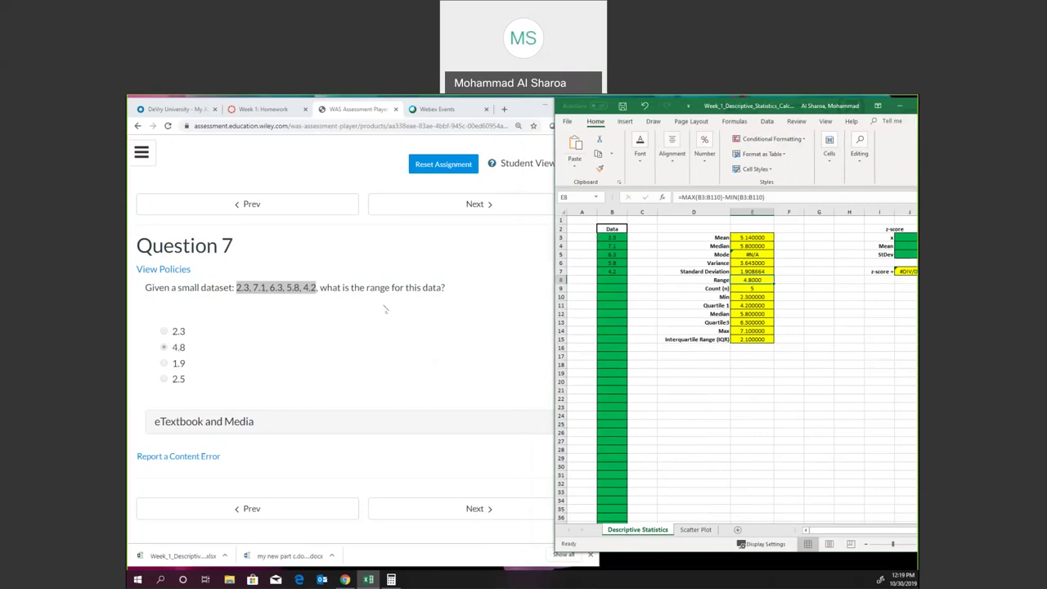
left_click(453, 296)
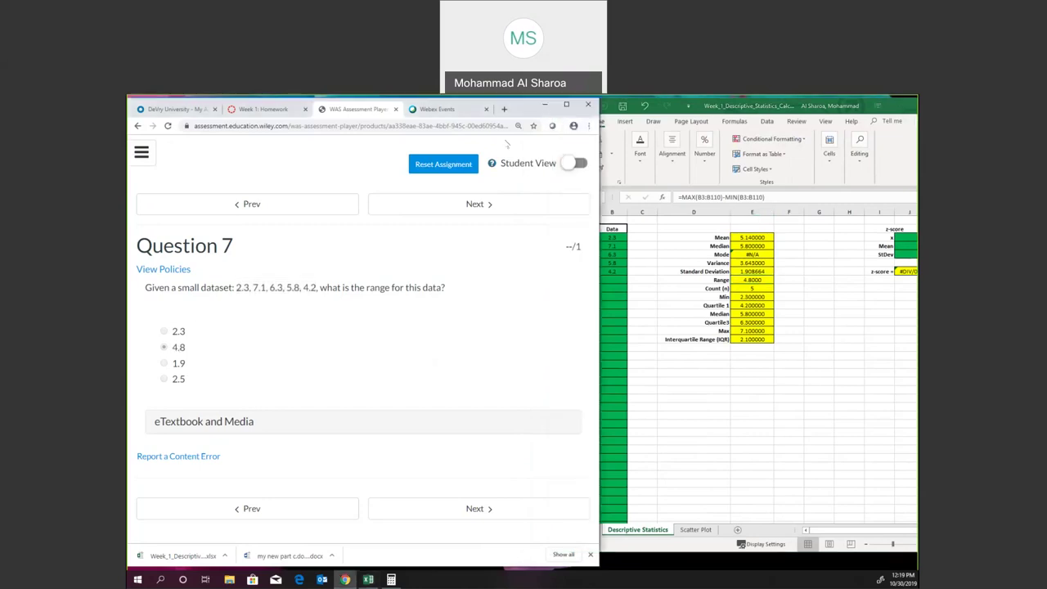
left_click(442, 213)
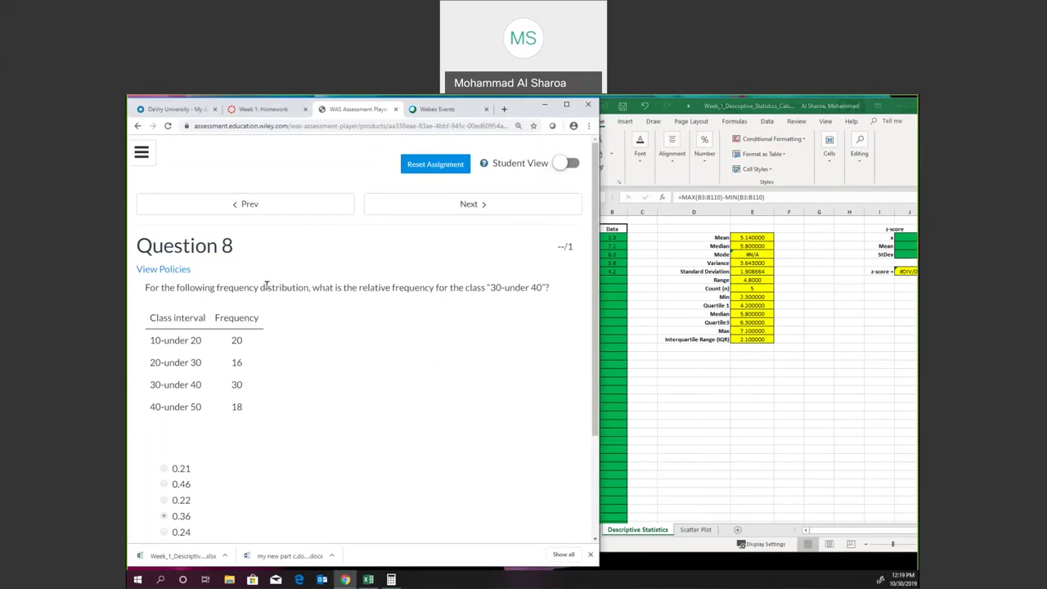
Step: Highlight the phrase "relative frequency for the class 30-under 40" in Question 8 and review its frequency table and answer choices
left_click_drag(357, 287, 544, 284)
left_click(482, 286)
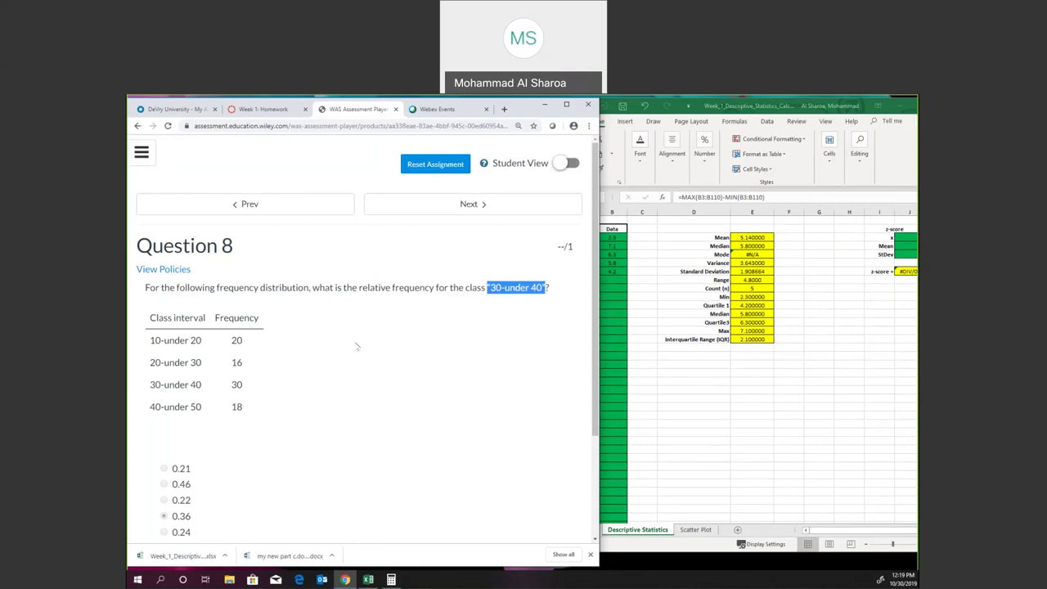
left_click_drag(358, 287, 399, 287)
left_click_drag(508, 286, 542, 287)
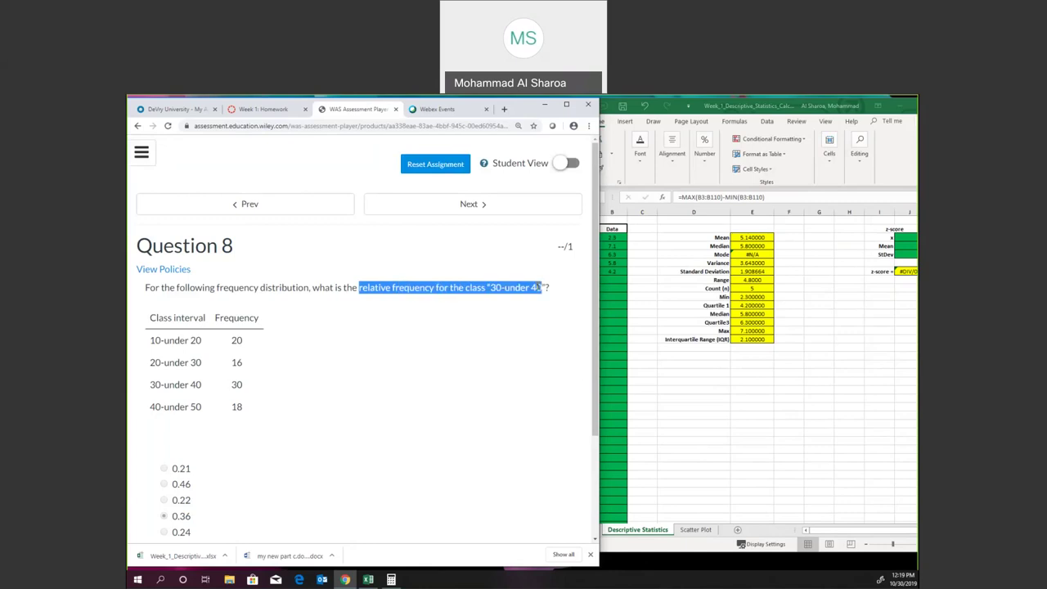
scroll(396, 374, "down", 1)
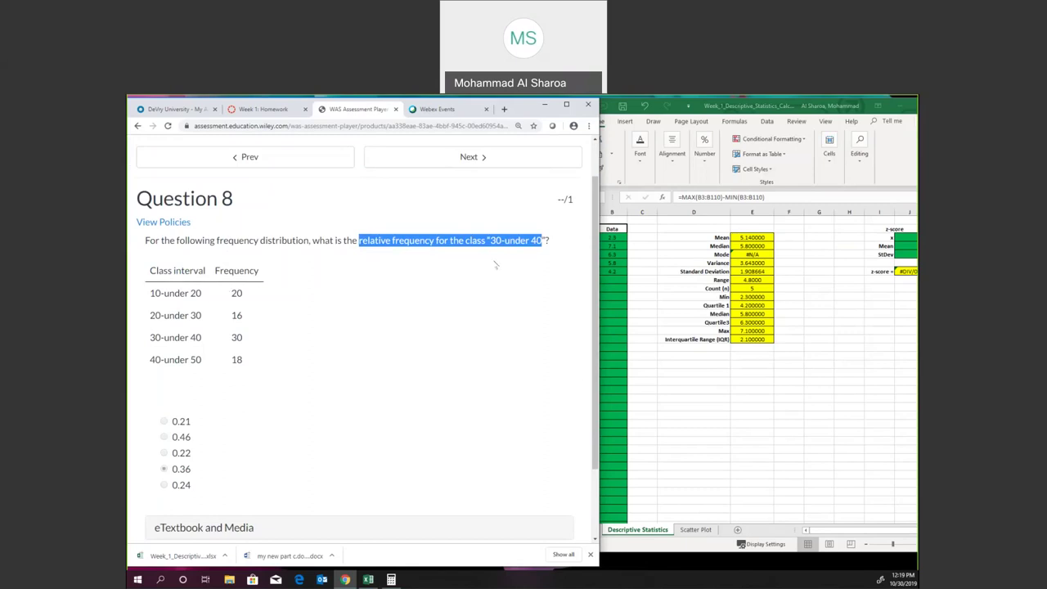
Step: Open a new blank workbook, size its window to sit beside the homework page, and widen column A
left_click(687, 419)
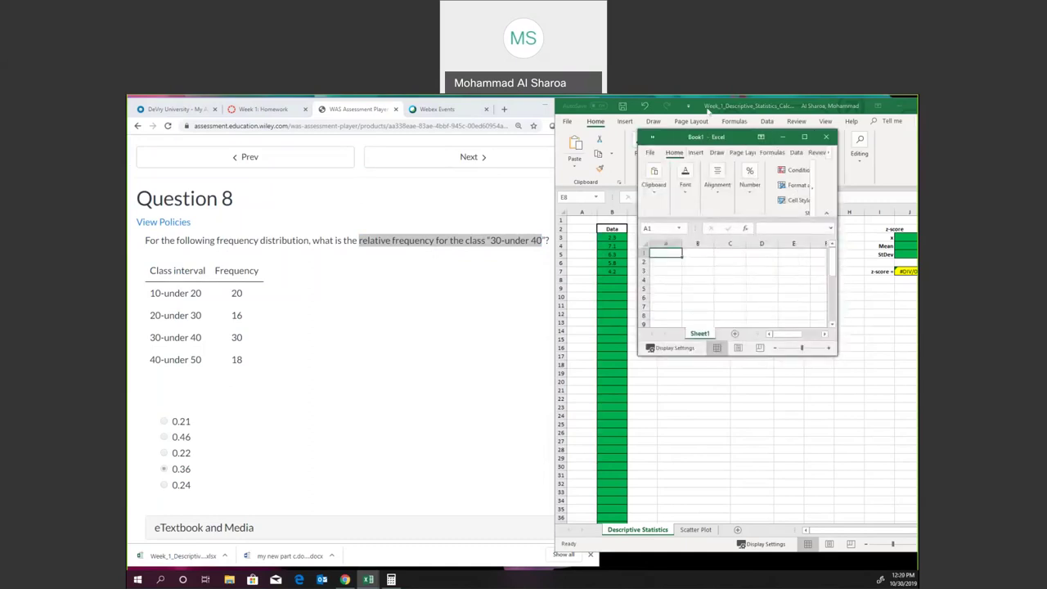
left_click(776, 103)
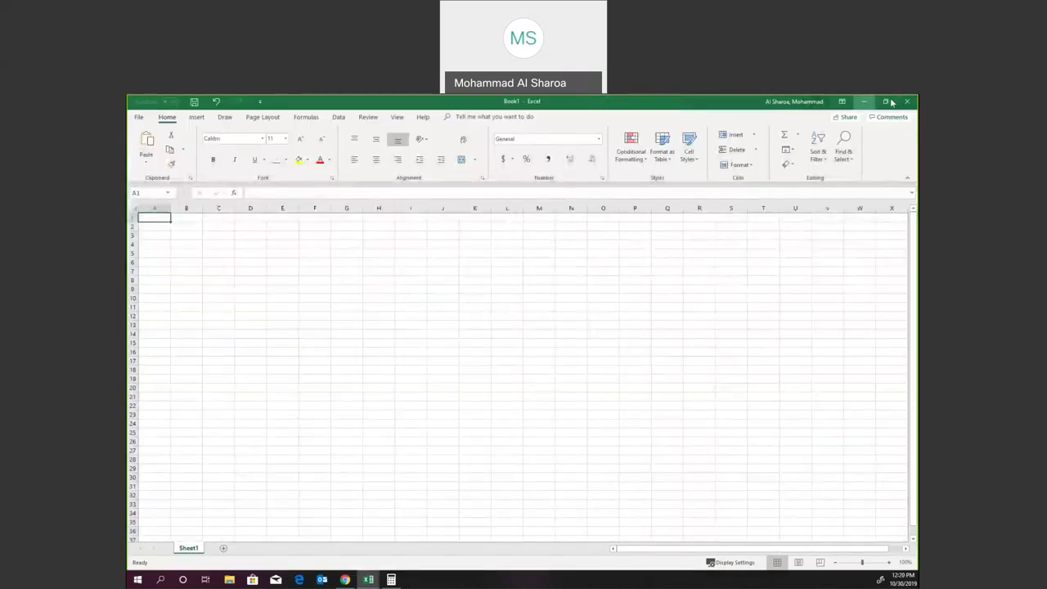
left_click(888, 101)
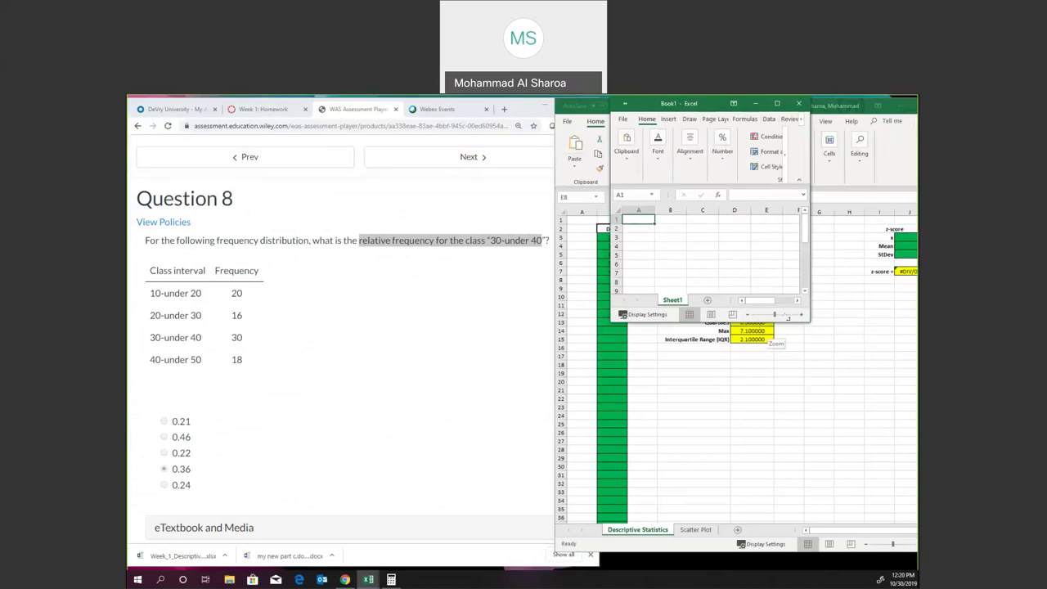
left_click_drag(790, 321, 860, 554)
left_click_drag(652, 208, 718, 209)
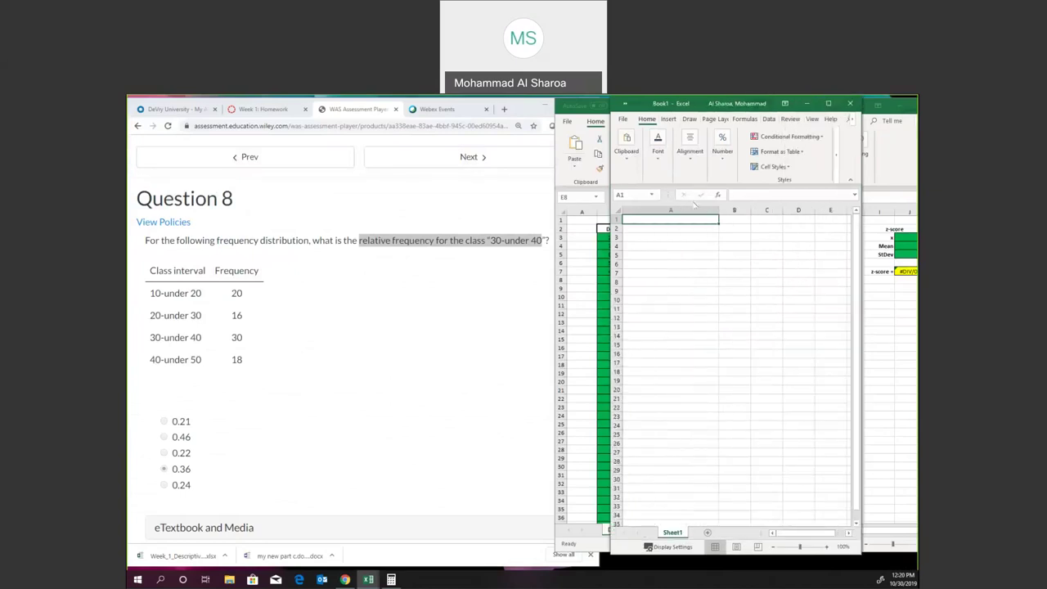
Step: Set the font size of the entire blank sheet to 22, returning the workbook window to its place beside the homework
left_click(828, 104)
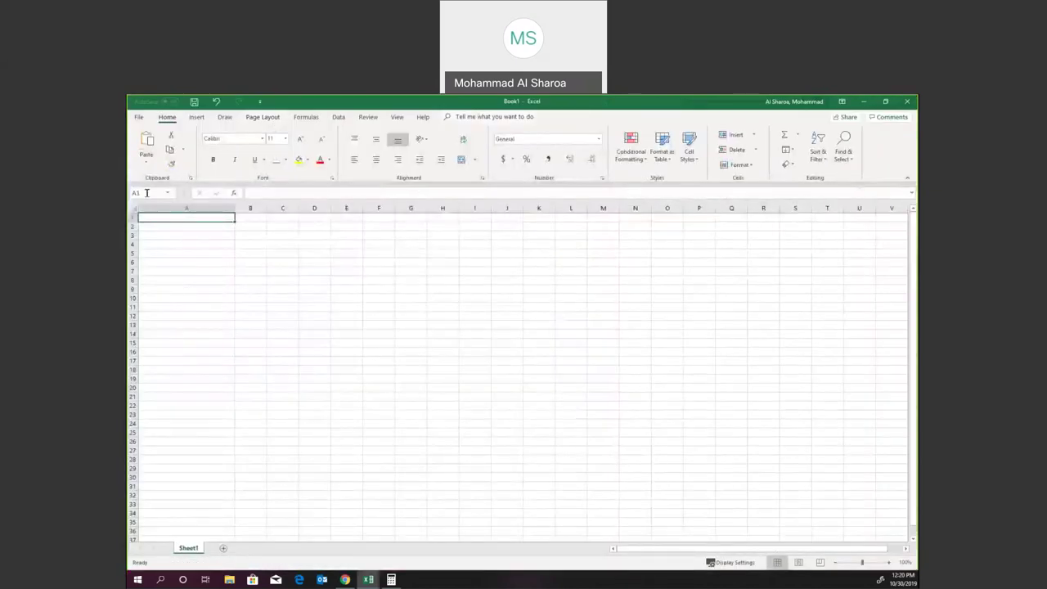
left_click(130, 208)
left_click(284, 138)
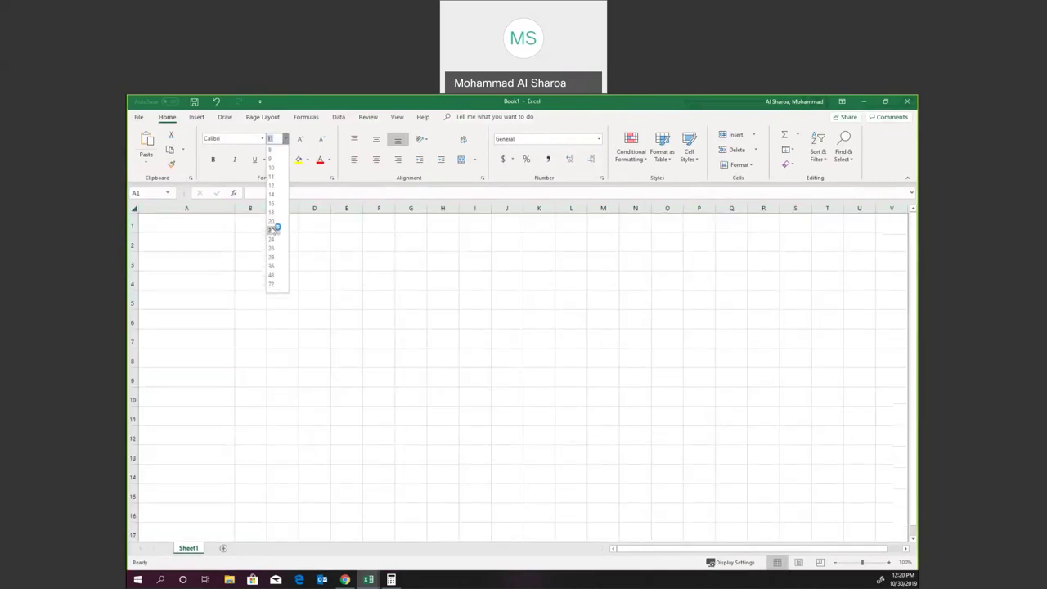
left_click(275, 229)
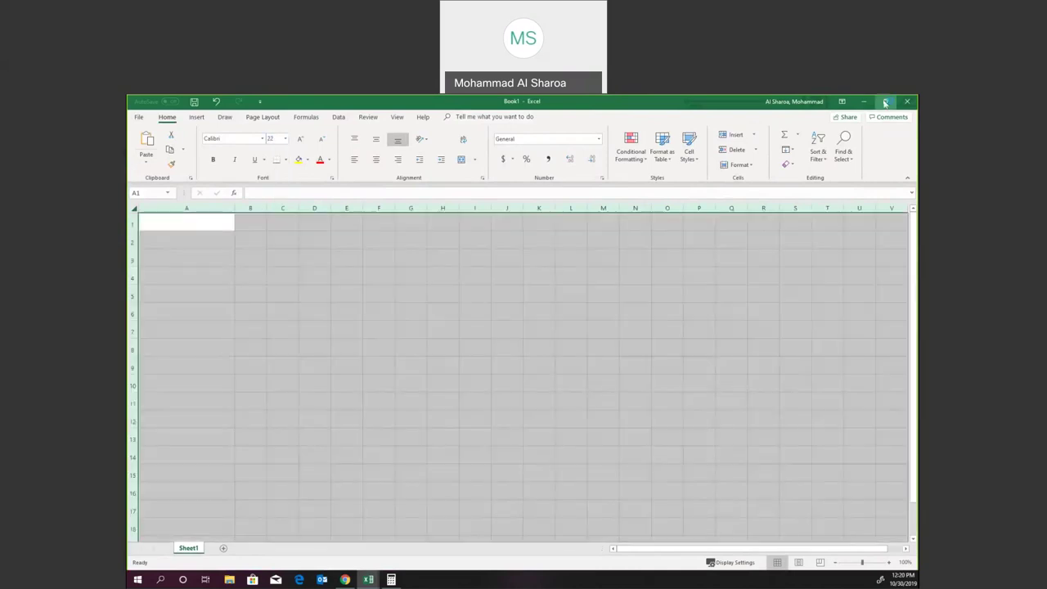
left_click(884, 102)
Step: Write the note "Relative Frequency=frequency/total number" starting in cell A3
left_click(662, 260)
type("r")
key("BackSpace")
type("rELATIVE Frequency")
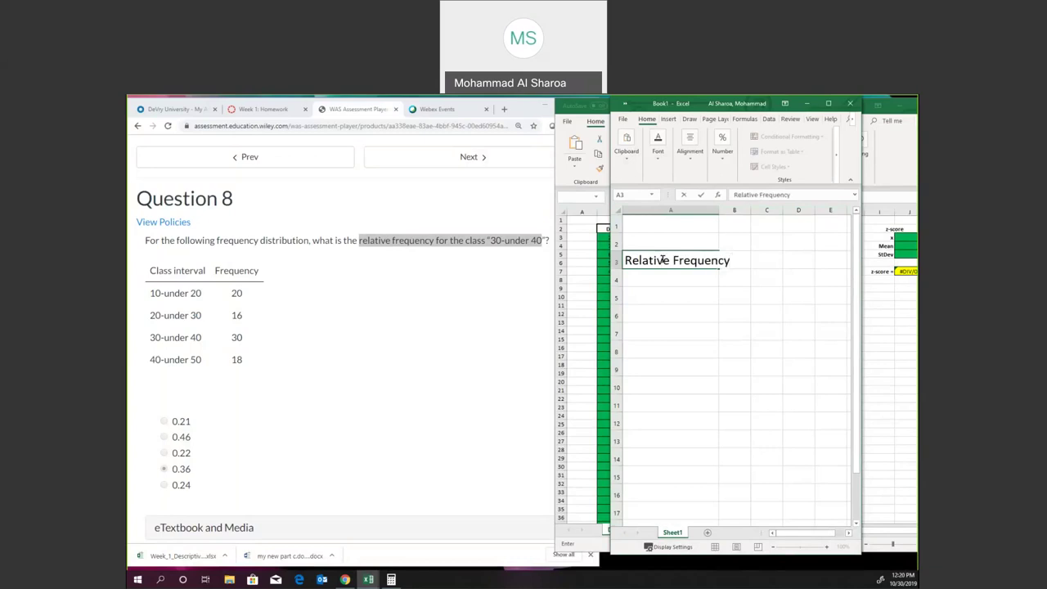
type("=frequency/t")
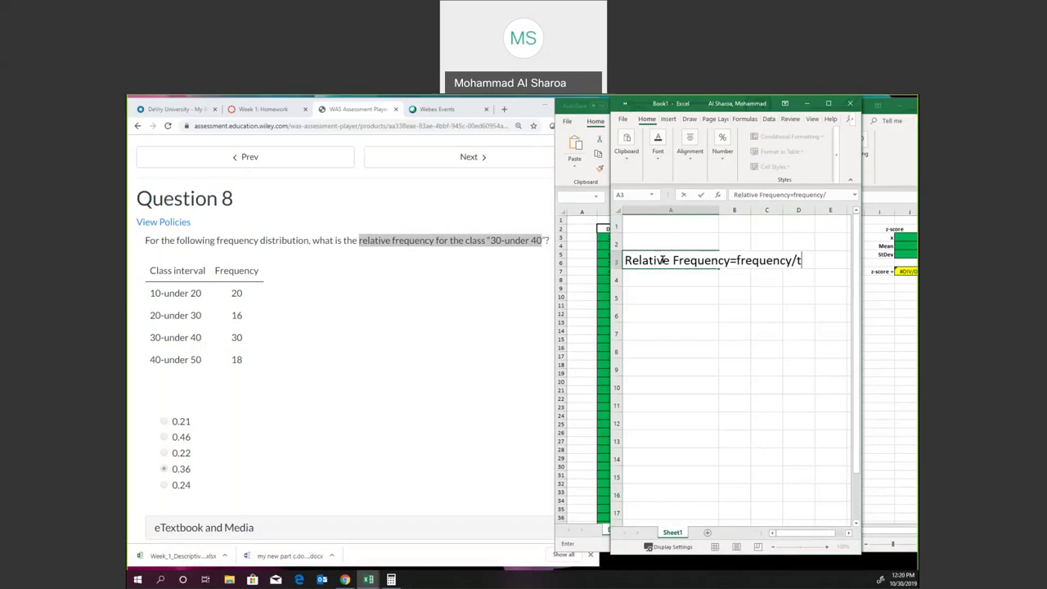
type("otal")
key("alt+Return")
type("number")
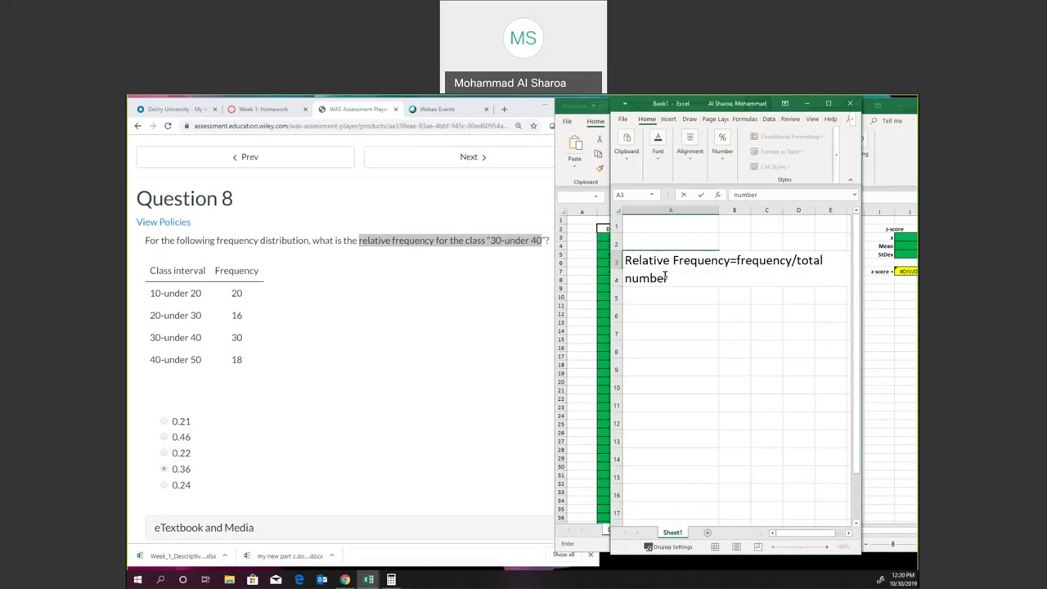
Step: Replace "number" with "frequencies" in the A3 note and widen the workbook window to fit the whole formula
left_click_drag(661, 276, 622, 276)
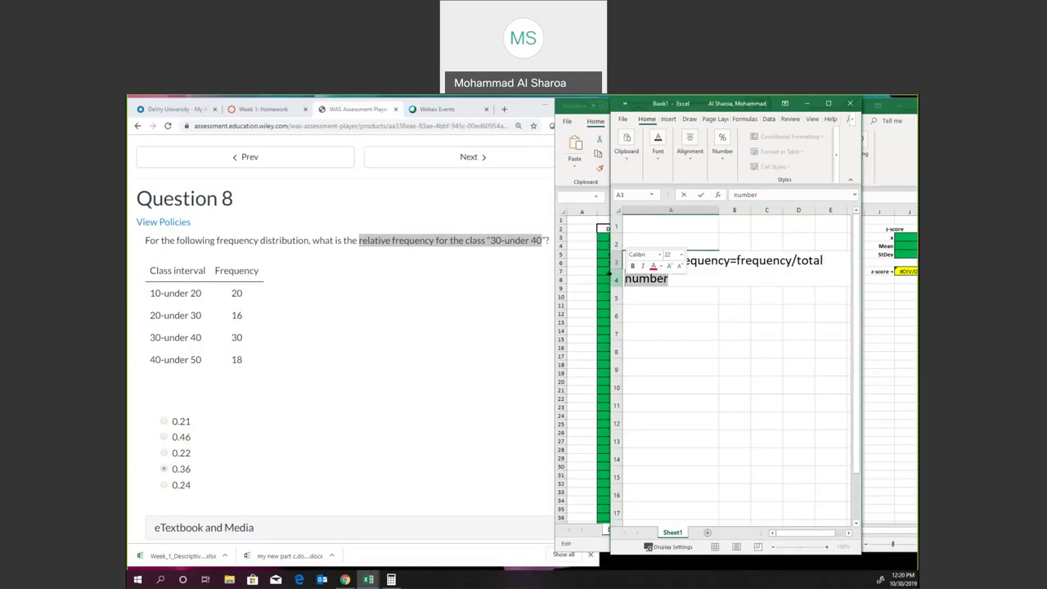
key("BackSpace")
key("BackSpace")
type("frequenc")
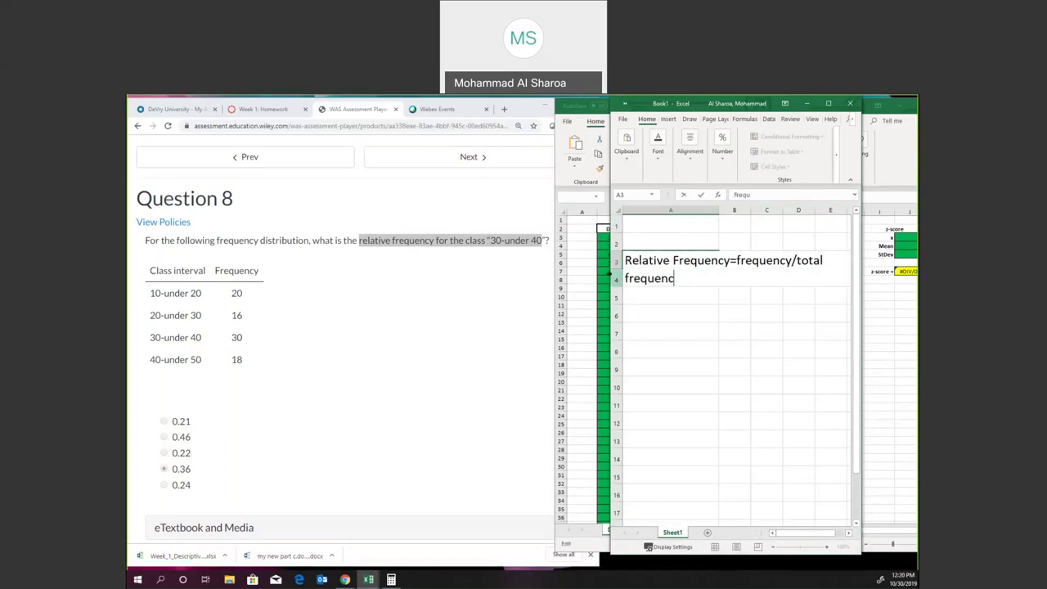
type("ies")
left_click(773, 345)
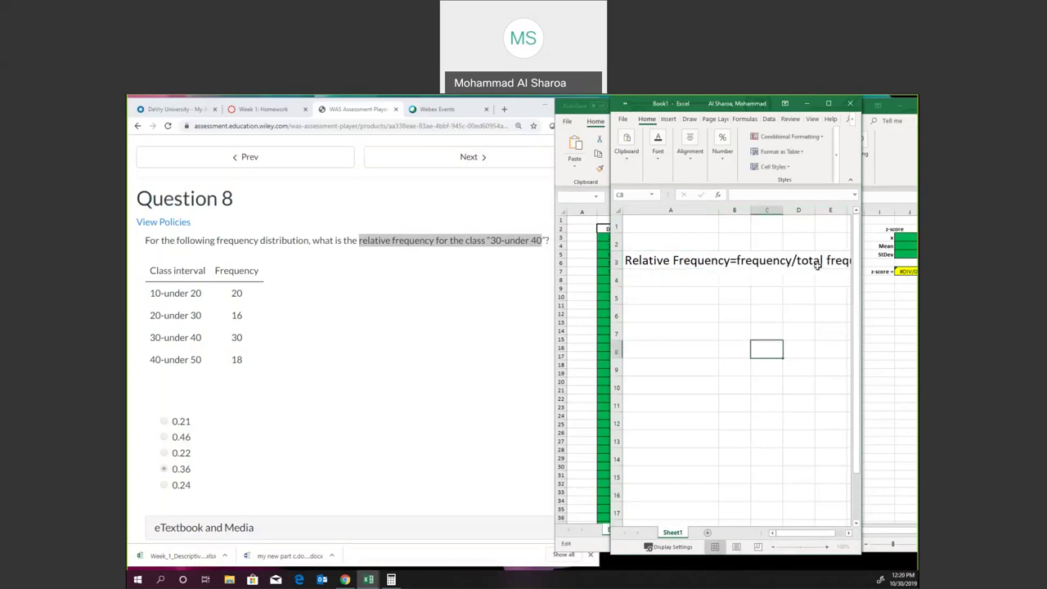
left_click_drag(857, 235, 910, 235)
Step: Highlight the class "30-under 40" in the Question 8 text and in its frequency table row
left_click(481, 239)
left_click_drag(487, 240, 549, 239)
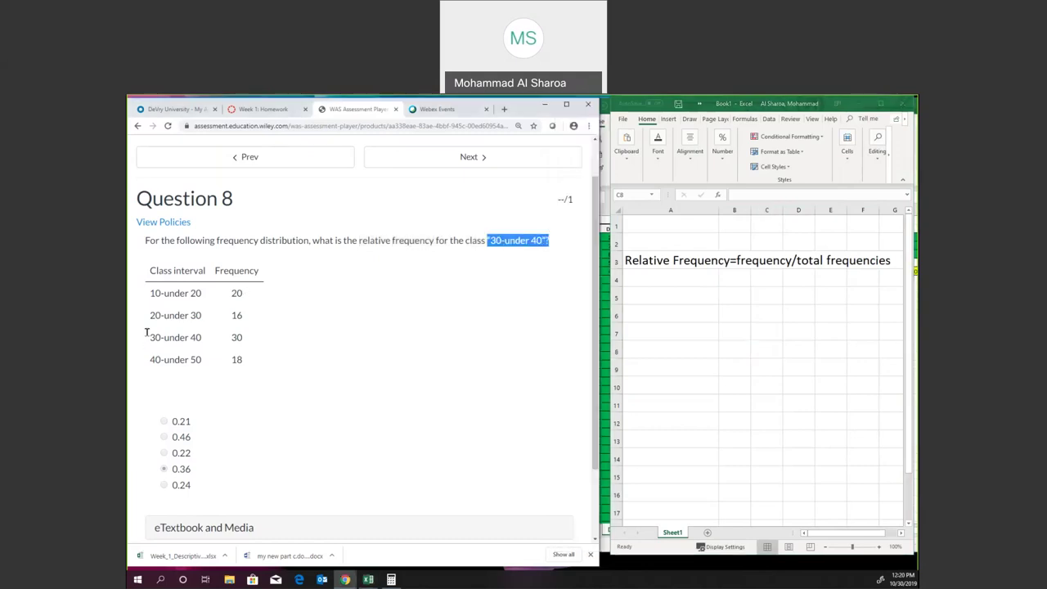
left_click_drag(147, 332, 232, 332)
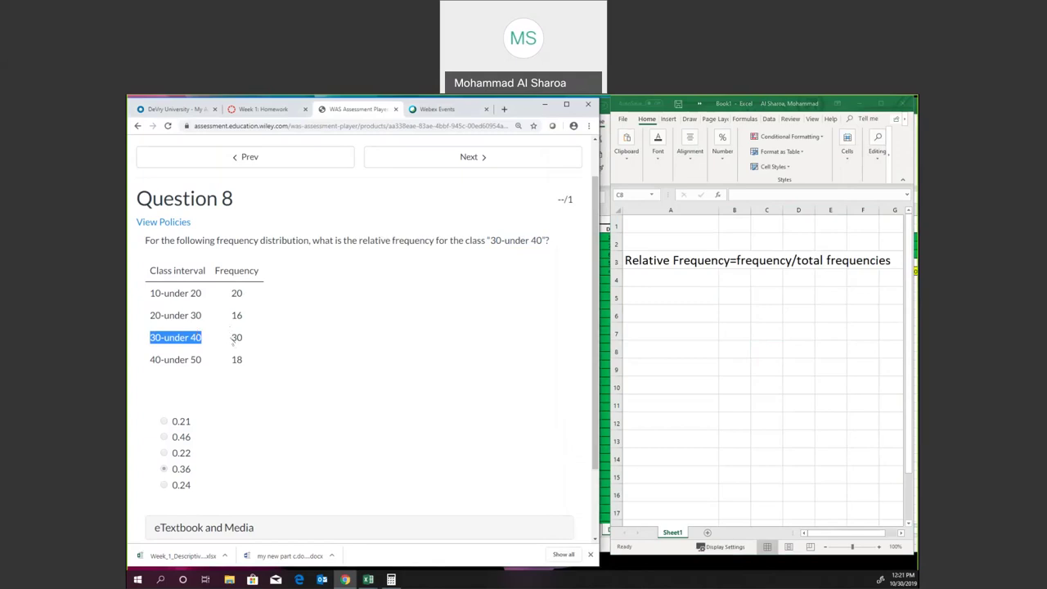
left_click(543, 317)
left_click(733, 290)
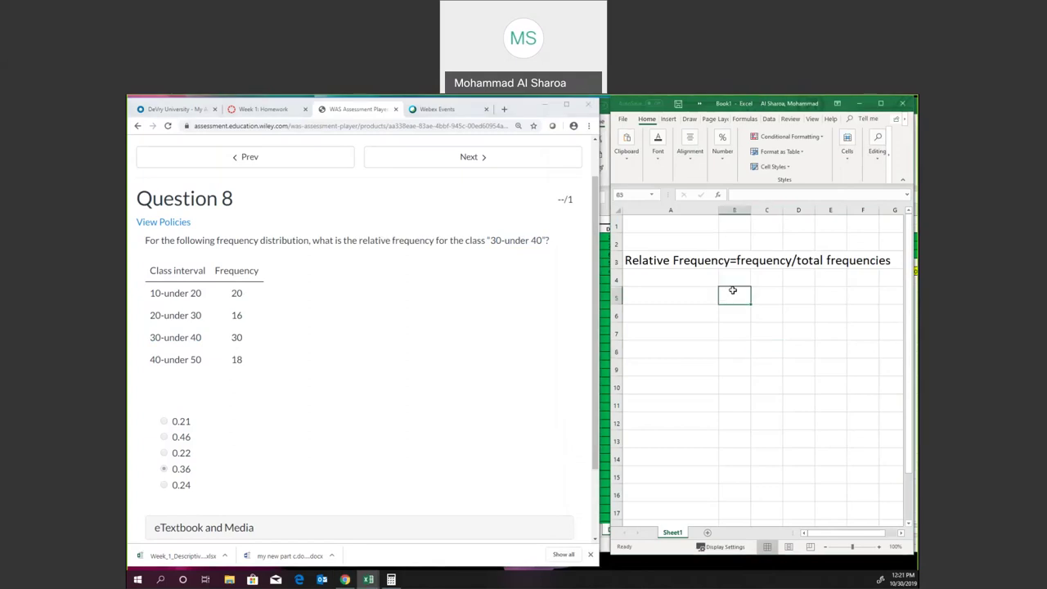
type("=30")
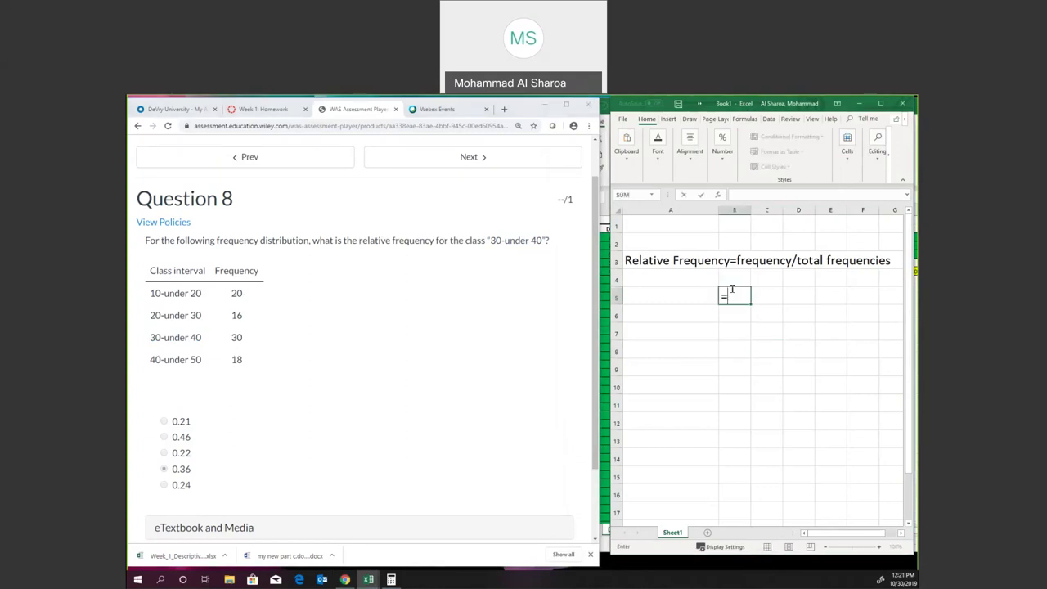
type("/")
key("Escape")
Step: Label cell A5 "Total Frequencies" and widen columns A and B
left_click(665, 296)
type("Total Frequencies")
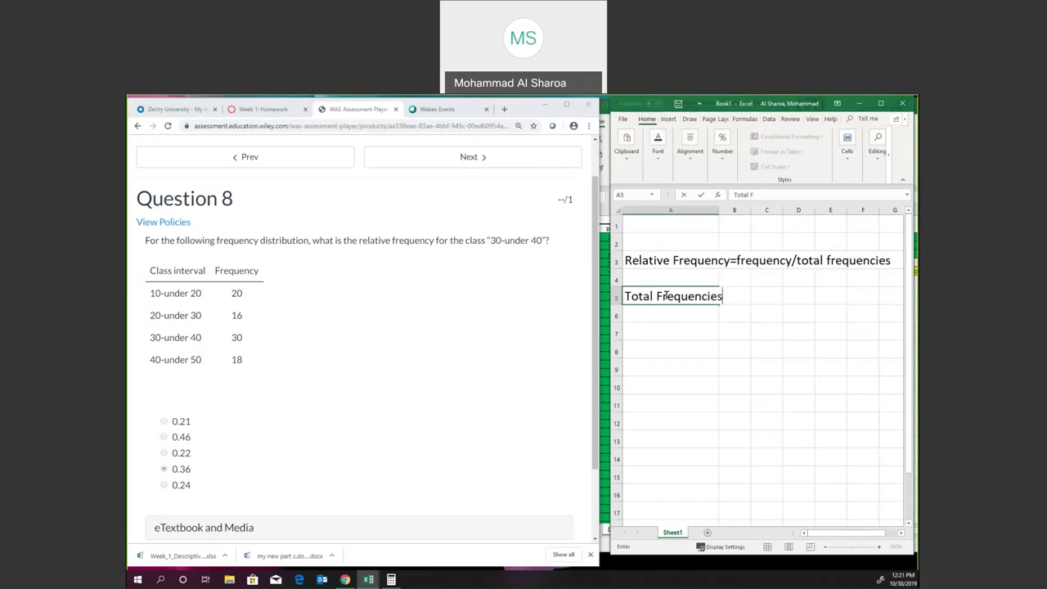
left_click_drag(744, 311, 766, 313)
left_click_drag(718, 210, 787, 207)
Step: Enter the four class frequencies as the text 20+16+30+18 in cell B5 and widen column B to fit
left_click(752, 293)
type("20+")
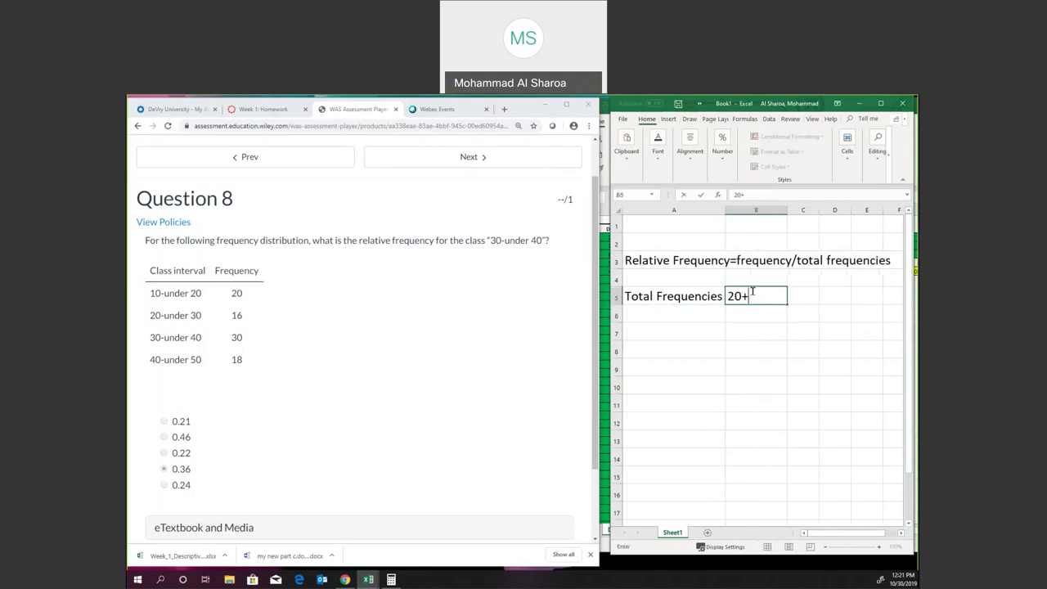
type("16+30+18")
key("Return")
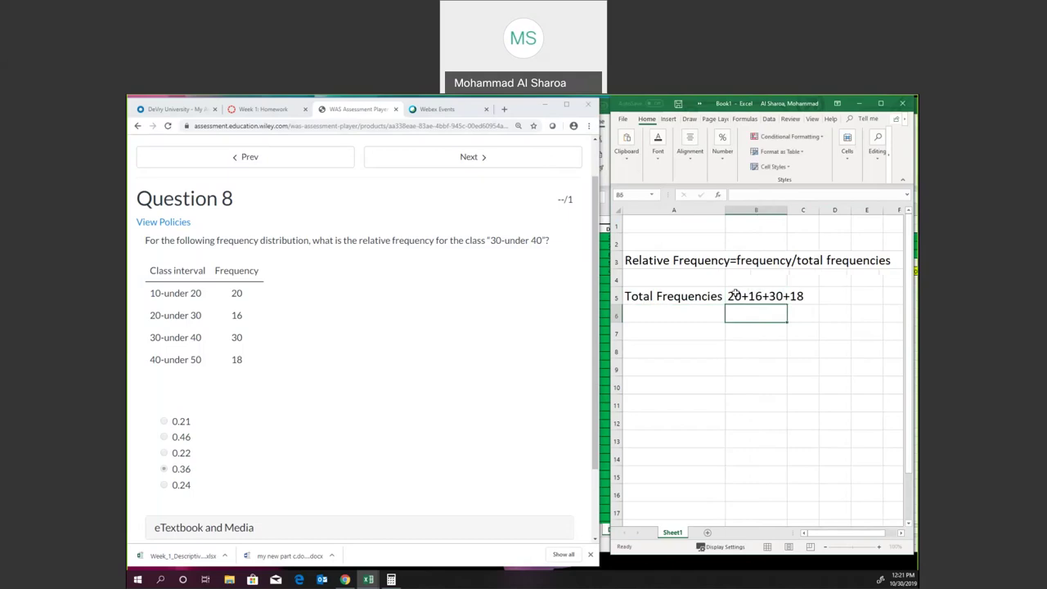
left_click(731, 296)
left_click_drag(787, 210, 830, 210)
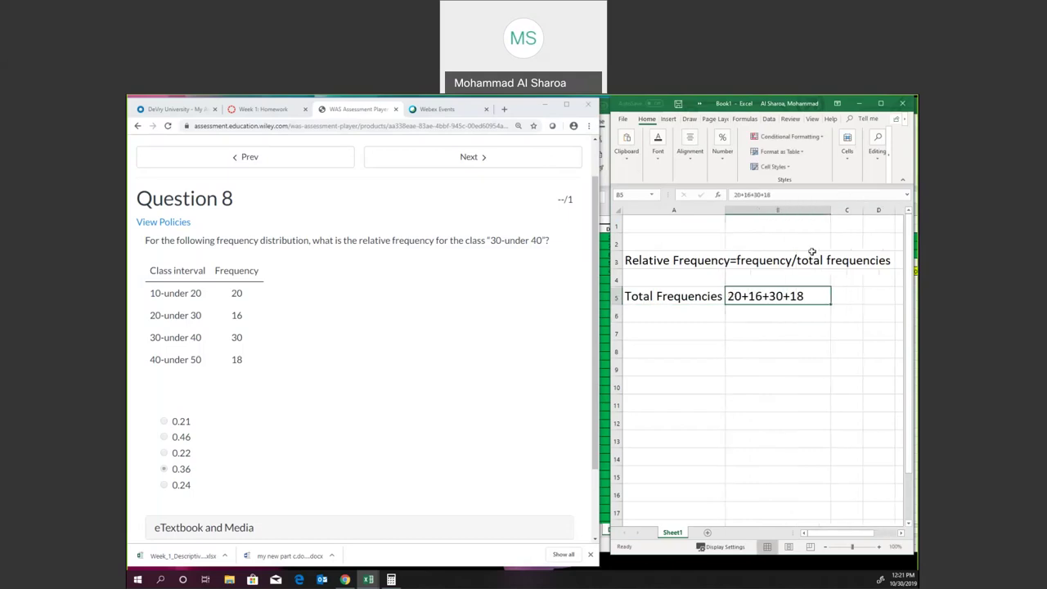
Step: Copy the sum expression from B5 and reuse it as the formula =20+16+30+18 in cell B6
left_click(740, 307)
left_click(744, 294)
double_click(785, 296)
left_click_drag(803, 296, 708, 297)
key("ctrl+c")
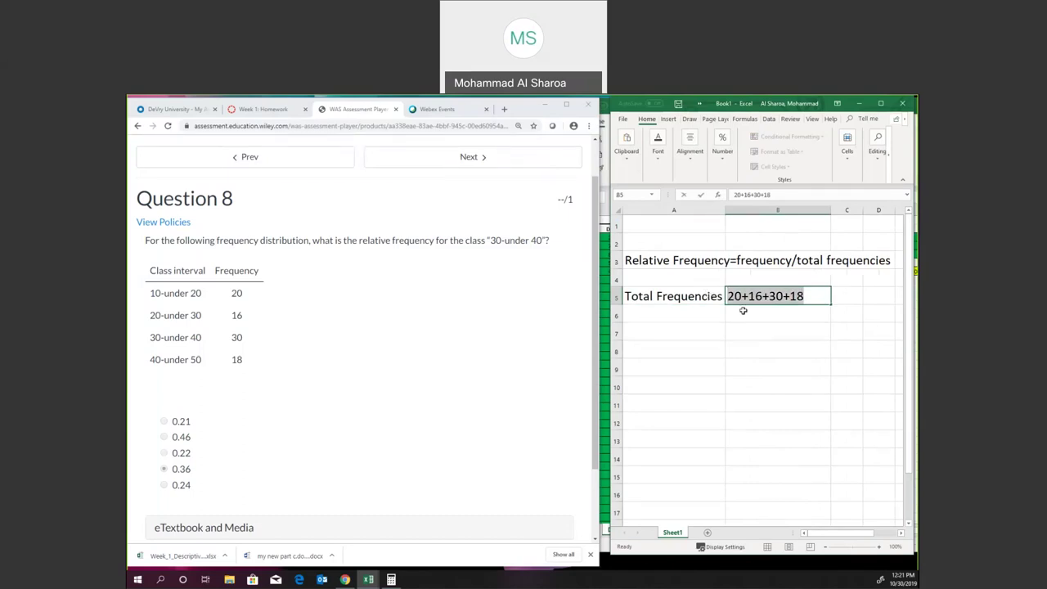
left_click(743, 309)
type("=")
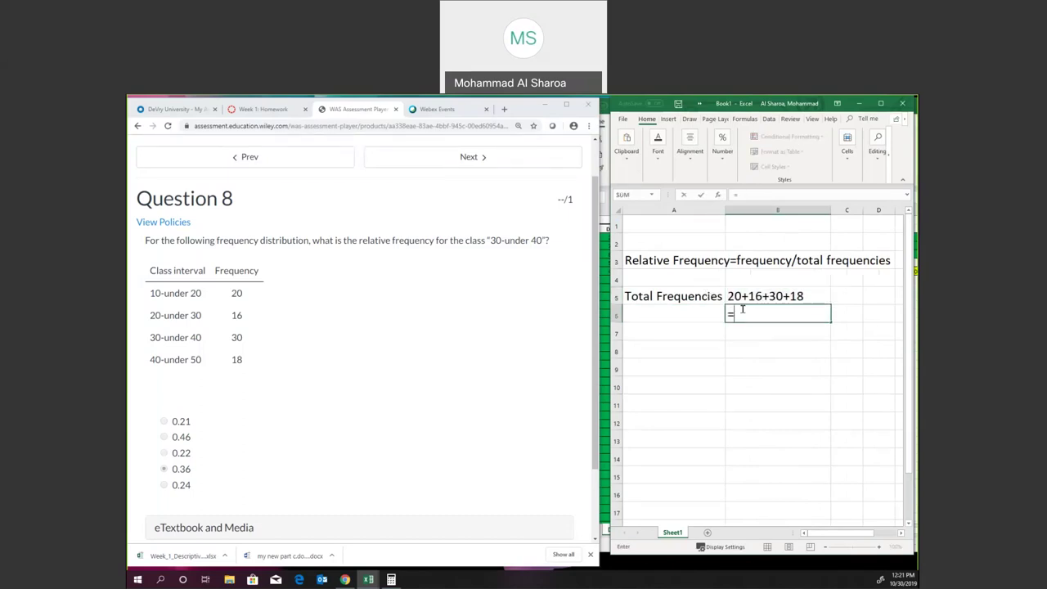
key("ctrl+v")
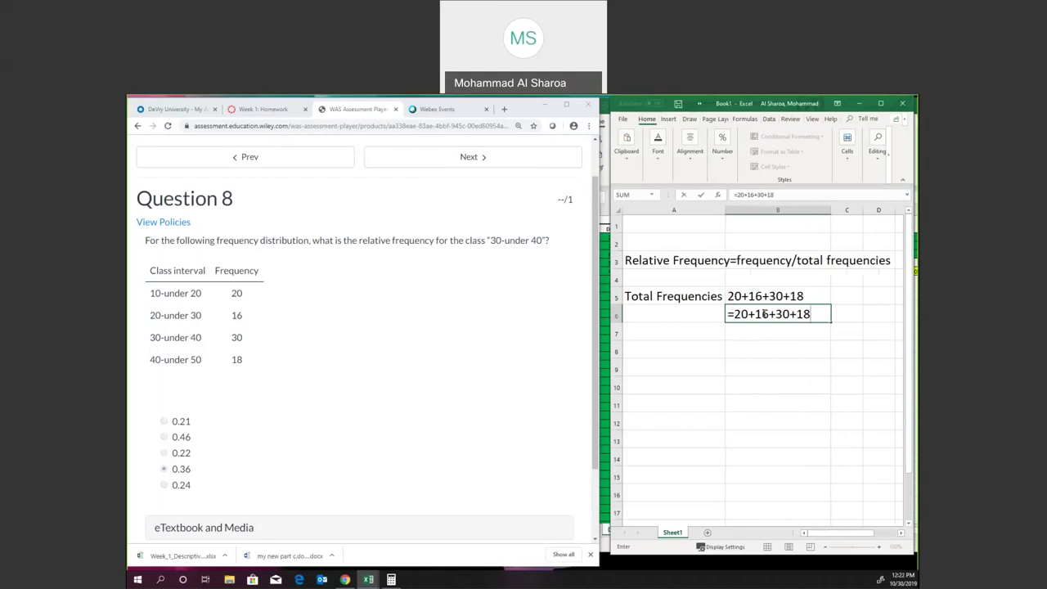
key("Return")
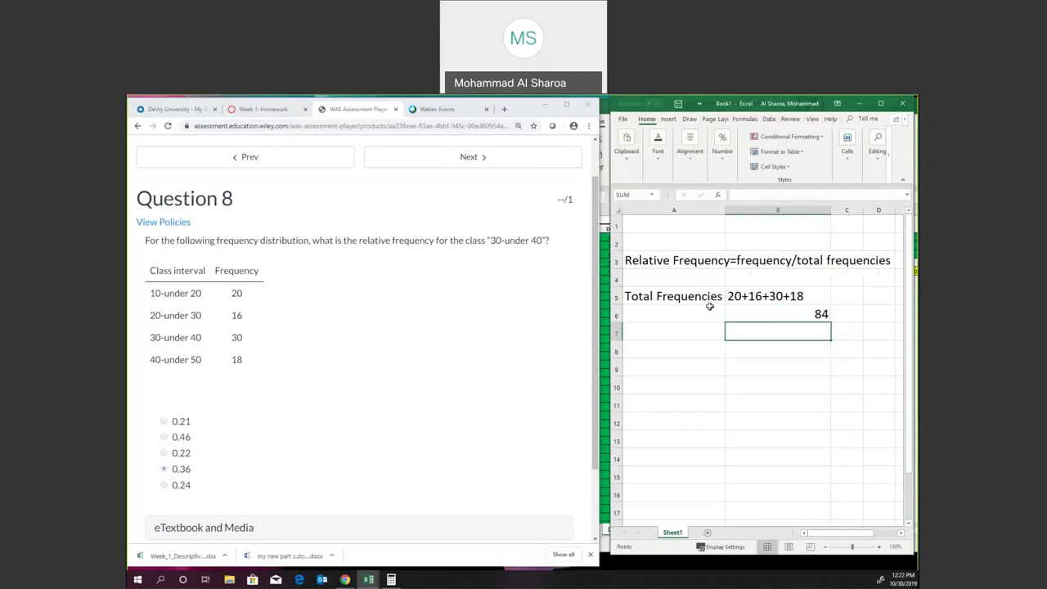
Step: Label cell A9 "Relative Frequency", correcting the misspelling, and widen column A to fit the label
left_click(662, 363)
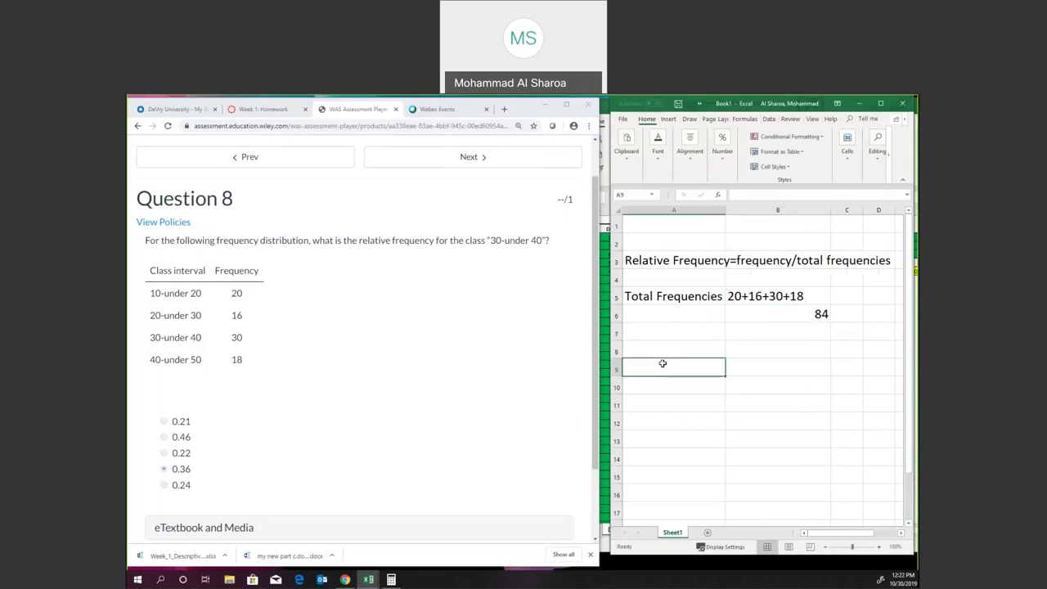
type("Re")
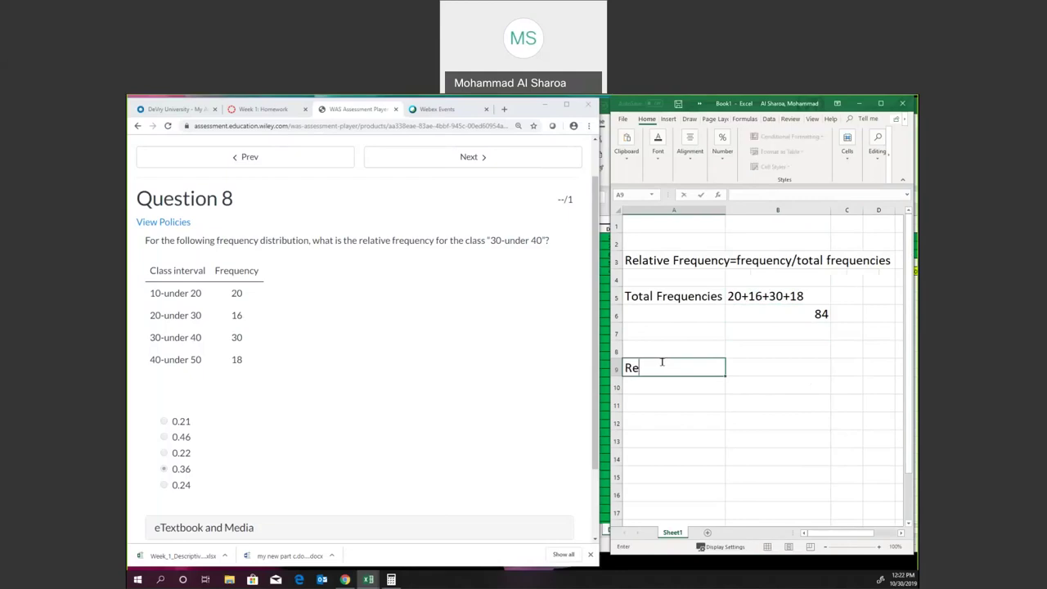
type("lative Frequemncy")
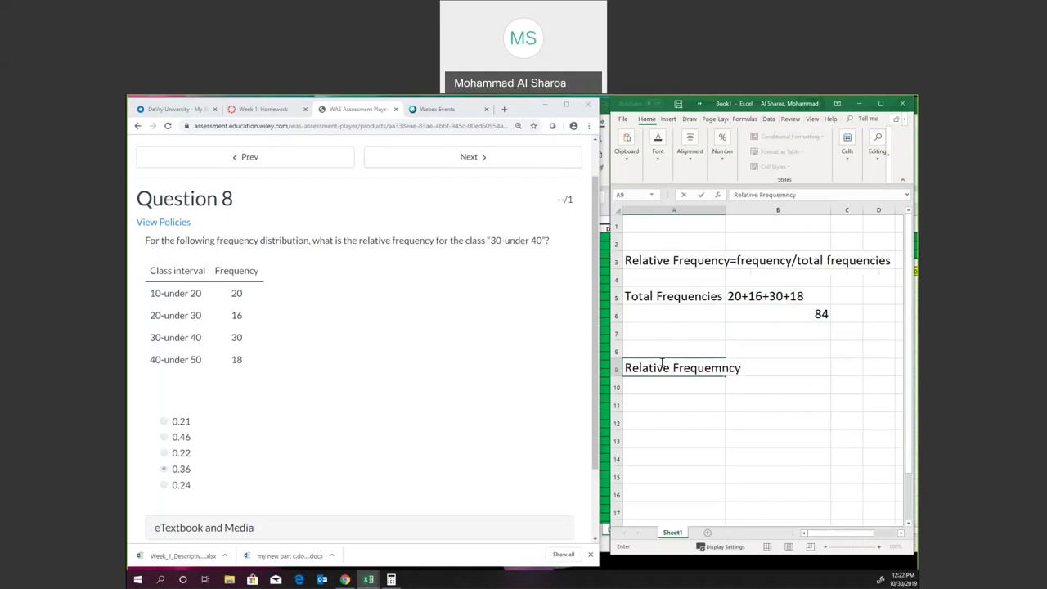
key("ctrl+Return")
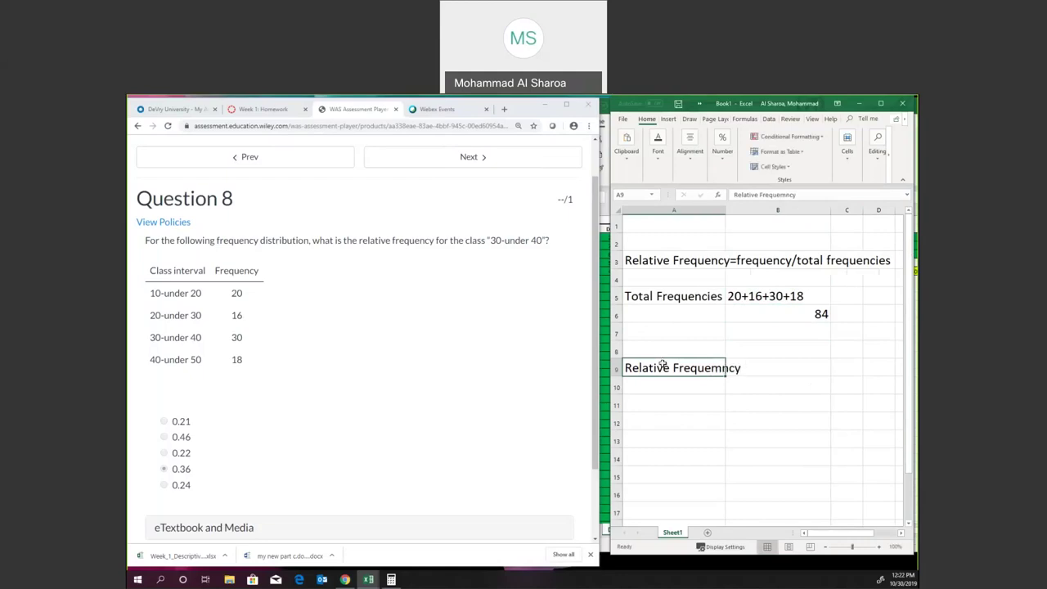
double_click(708, 367)
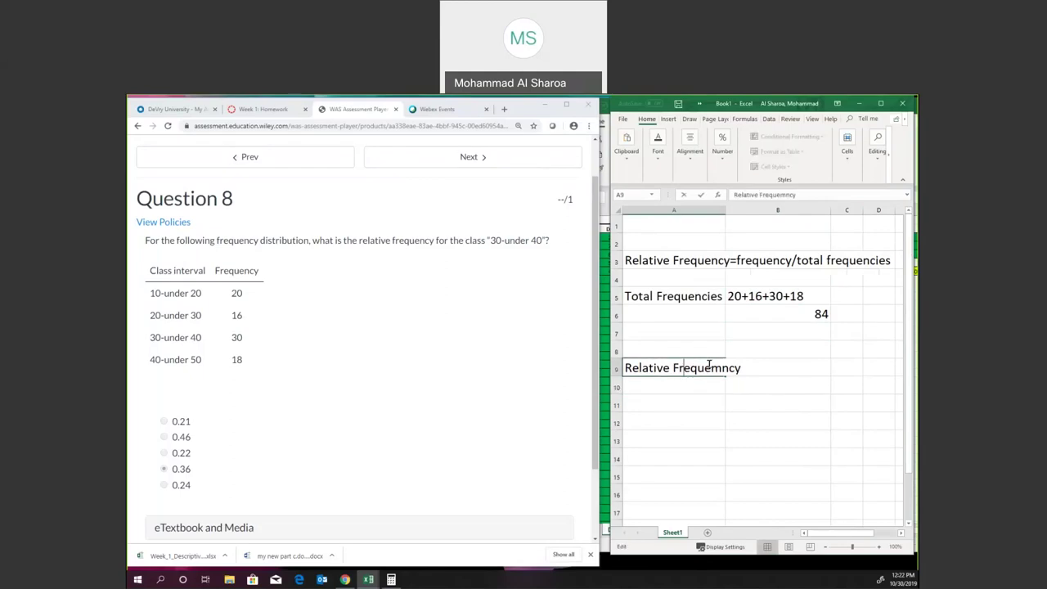
left_click_drag(715, 367, 704, 368)
key("End")
left_click_drag(716, 367, 710, 367)
key("Delete")
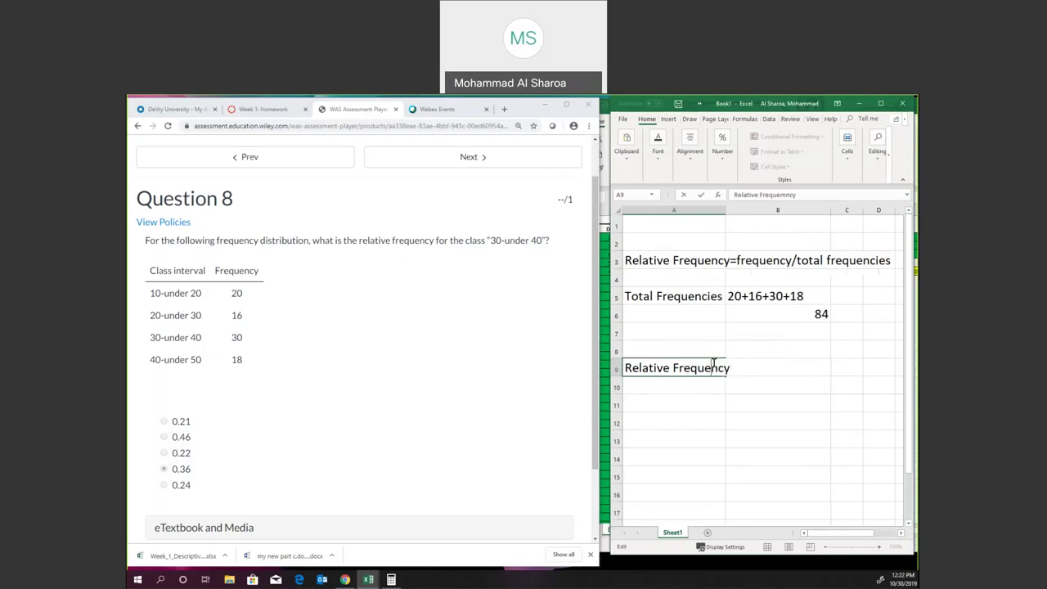
left_click(754, 396)
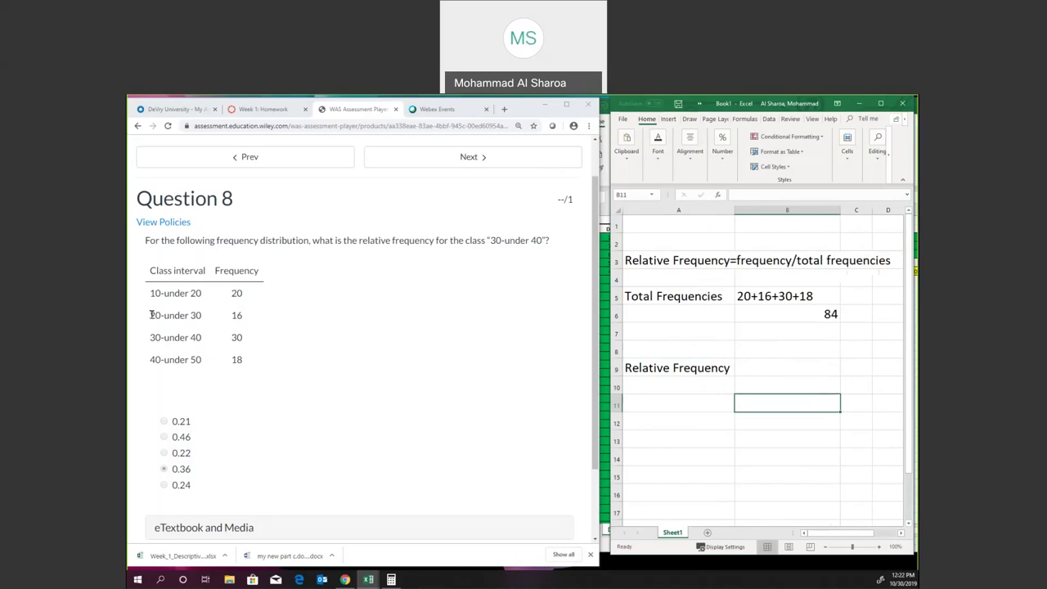
Step: Copy the class interval "30-under 40" from the homework table and enter "for 30-under 40" in cell A10
left_click_drag(150, 335, 197, 335)
key("ctrl+c")
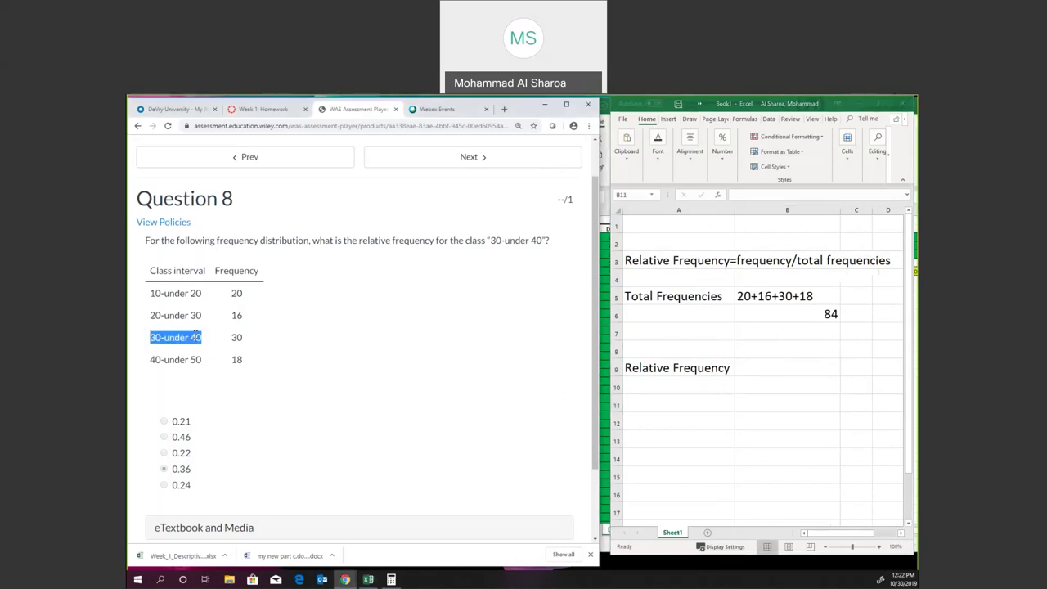
left_click(663, 383)
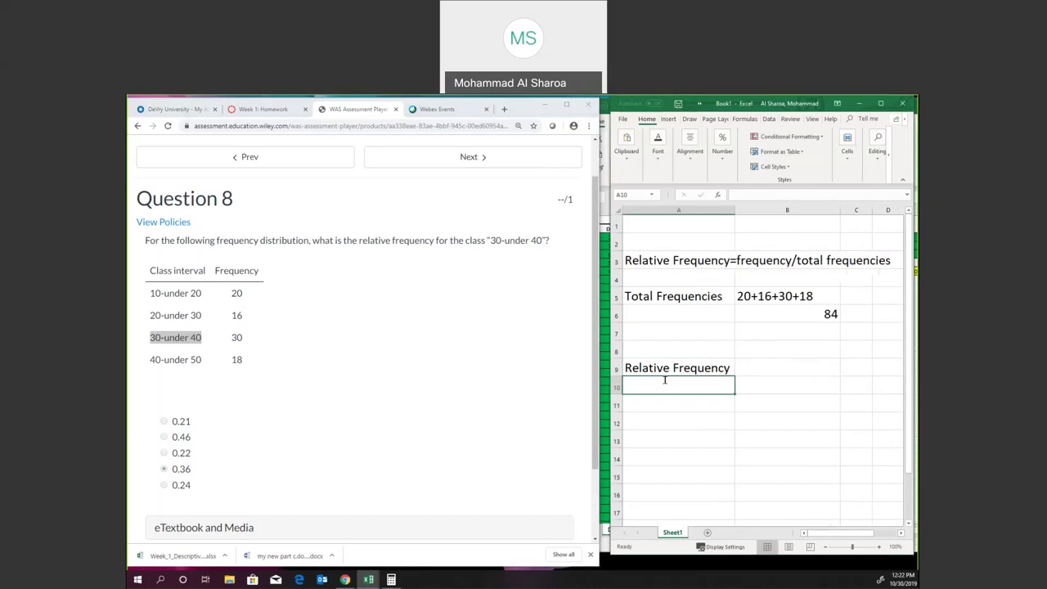
type("for")
key("ctrl+v")
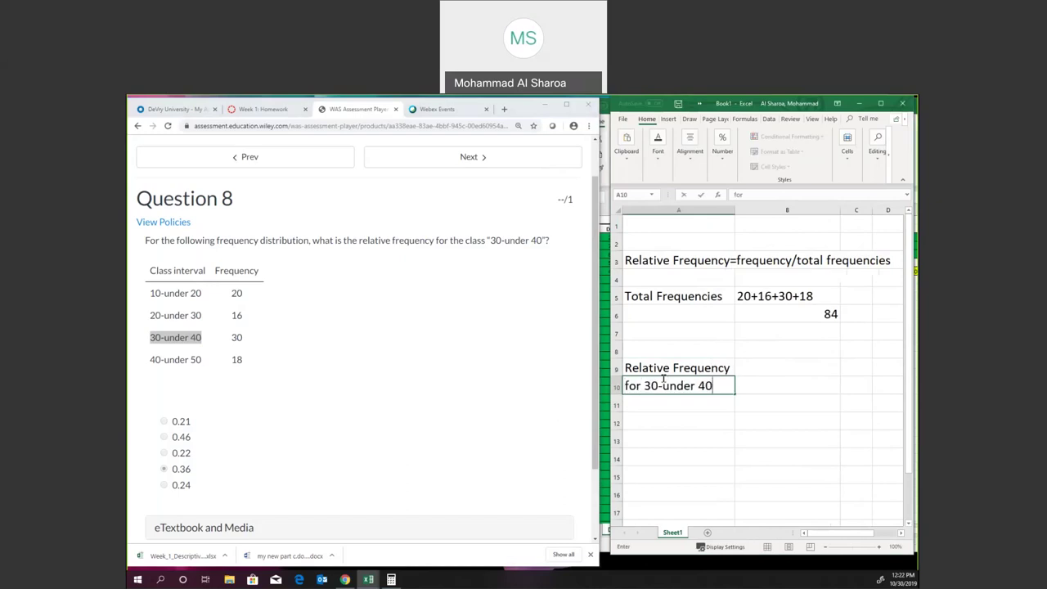
Step: Enclose the class interval 30-under 40 in parentheses in cell A10 and enter the text 30/84 in cell B9
left_click(644, 382)
type("(")
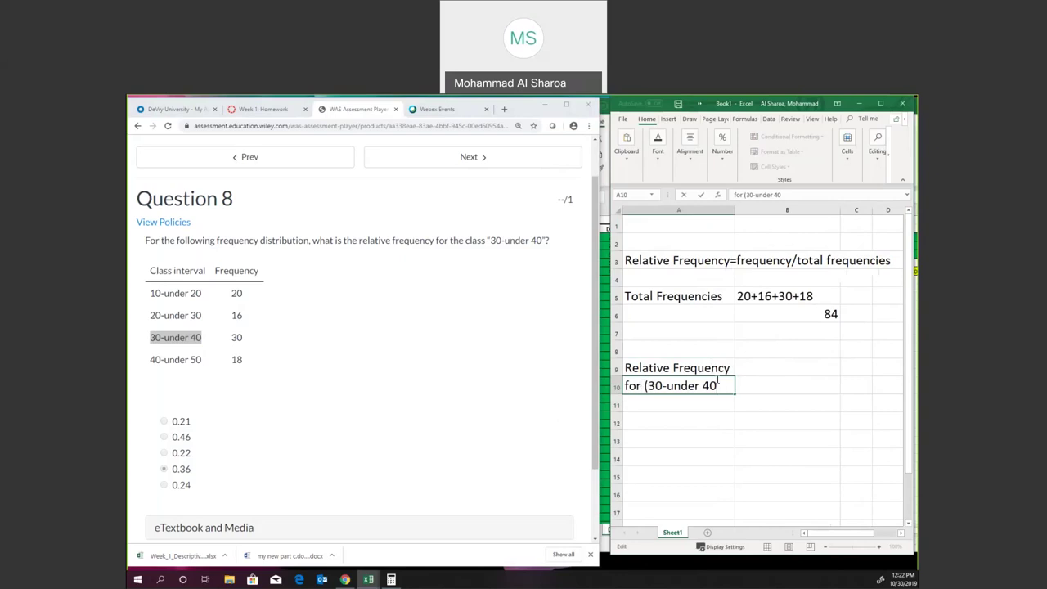
type(")")
left_click(765, 363)
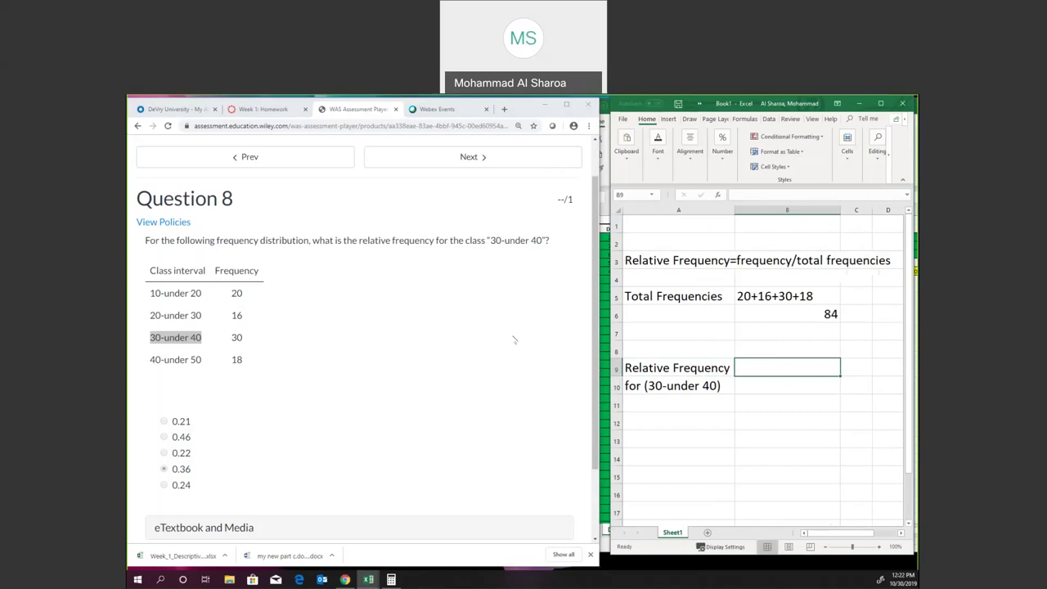
type("30/84")
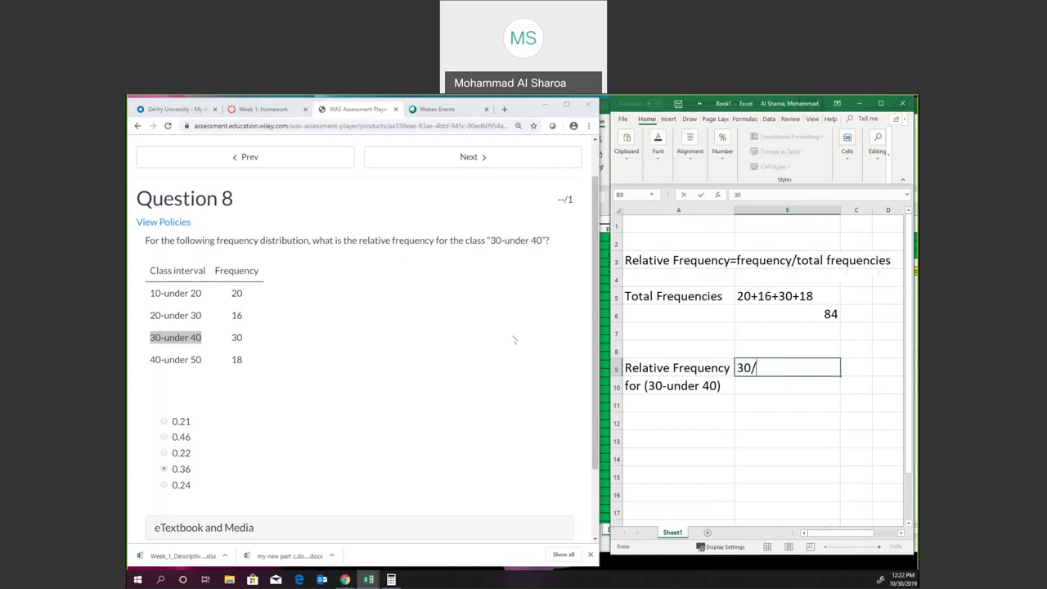
left_click(761, 420)
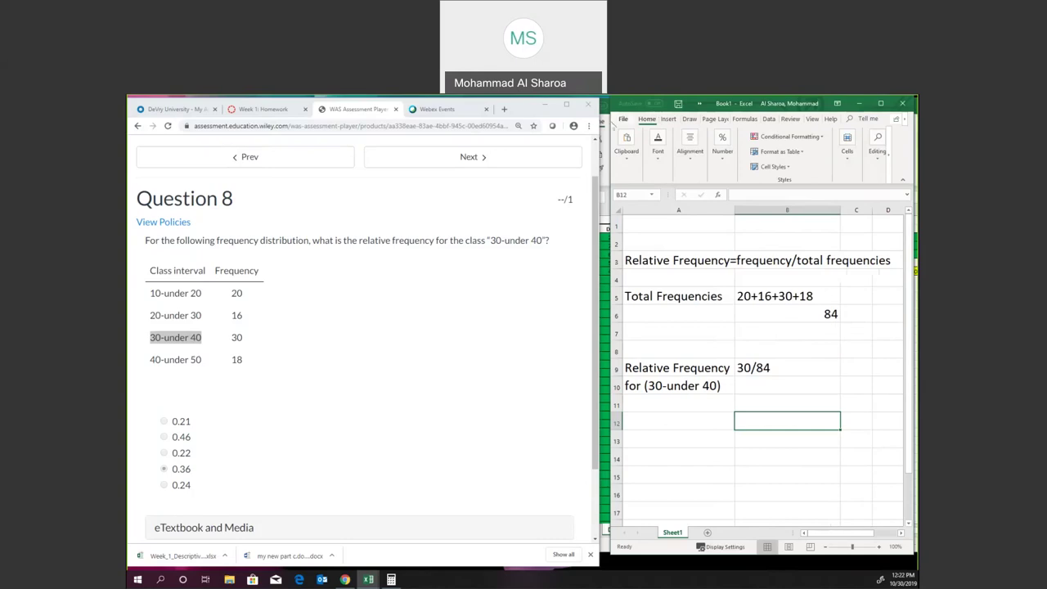
Step: Calculate the relative frequency in cell C9 with the formula =30/84 and widen column C to show more decimals
left_click_drag(610, 122, 590, 123)
left_click(825, 362)
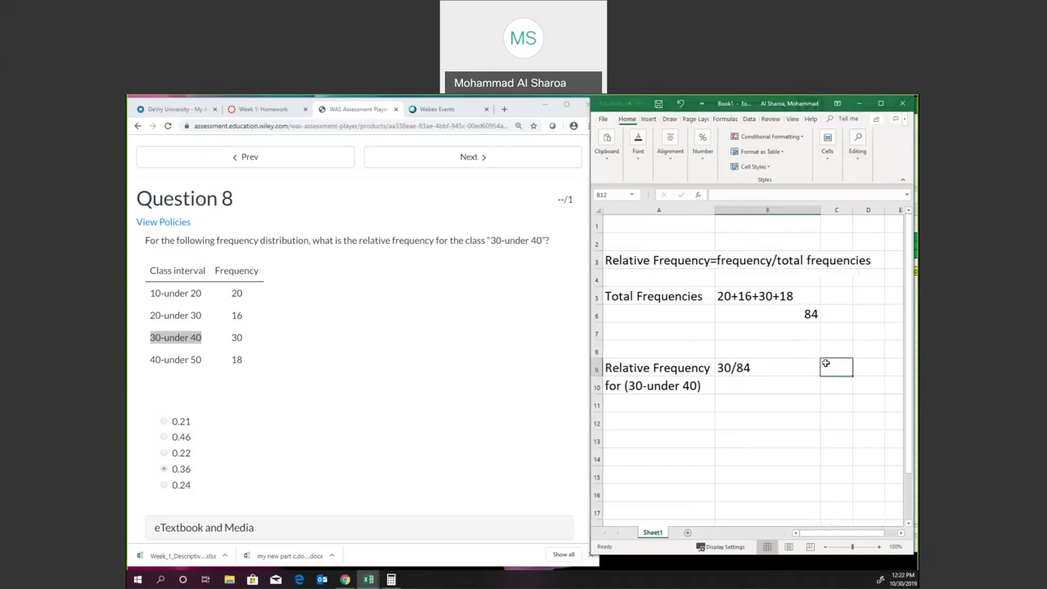
type("=30/84")
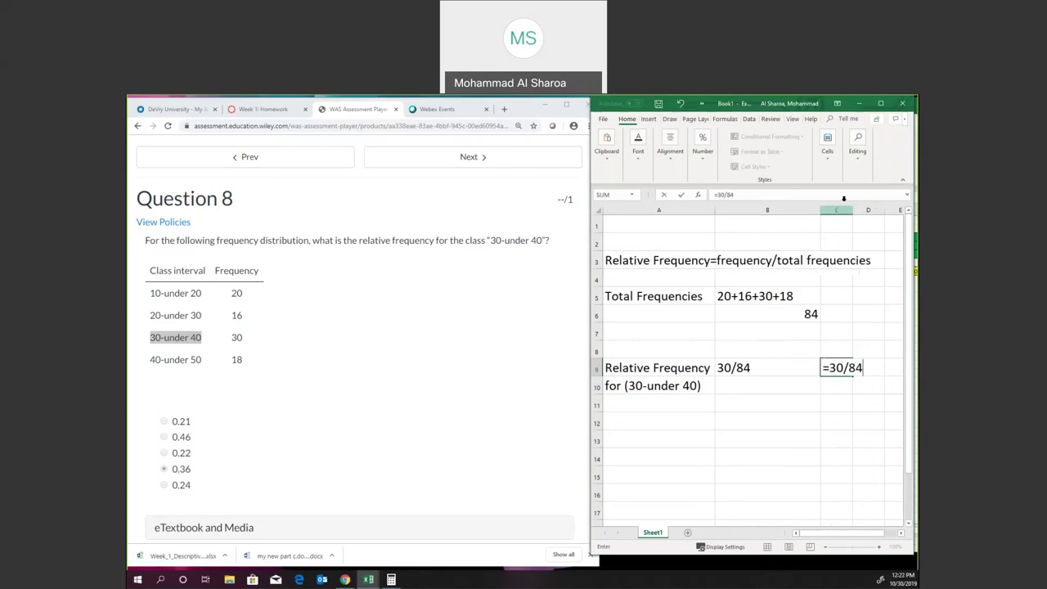
key("Return")
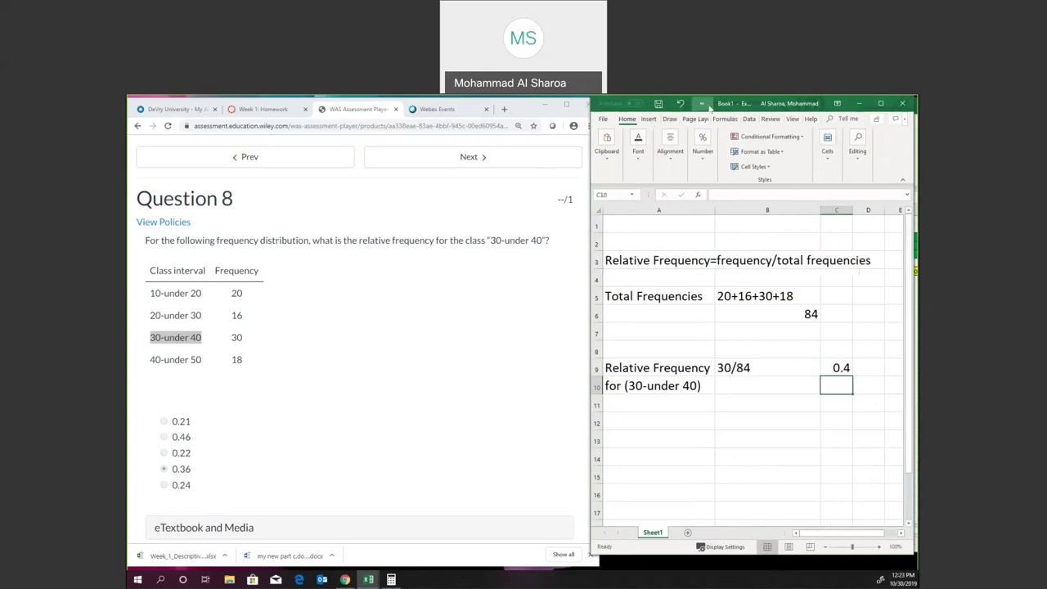
left_click_drag(729, 101, 701, 100)
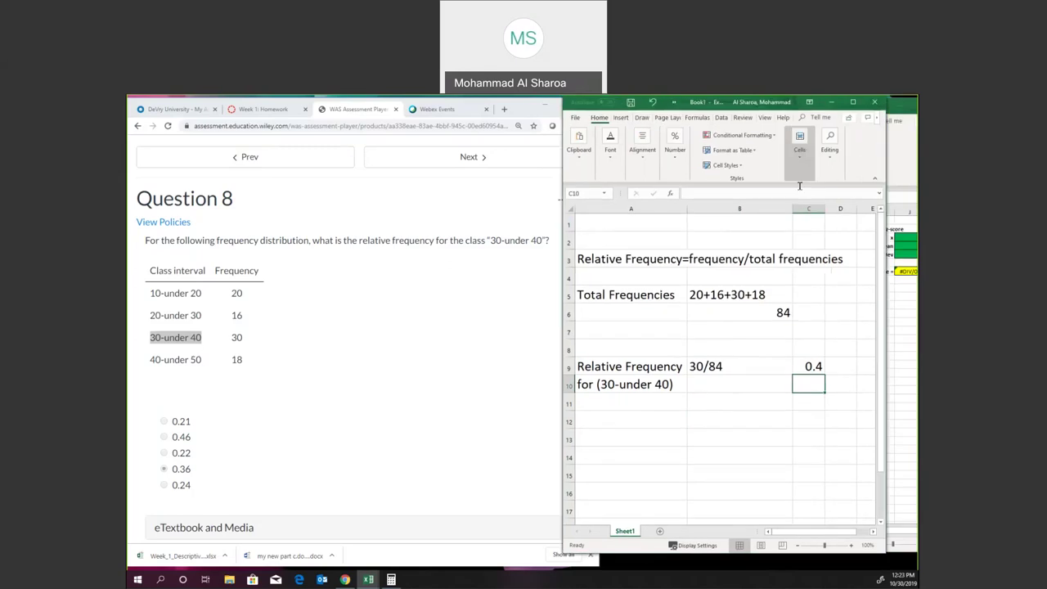
mouse_move(821, 202)
left_mouse_down()
mouse_move(865, 203)
mouse_move(817, 204)
left_mouse_up()
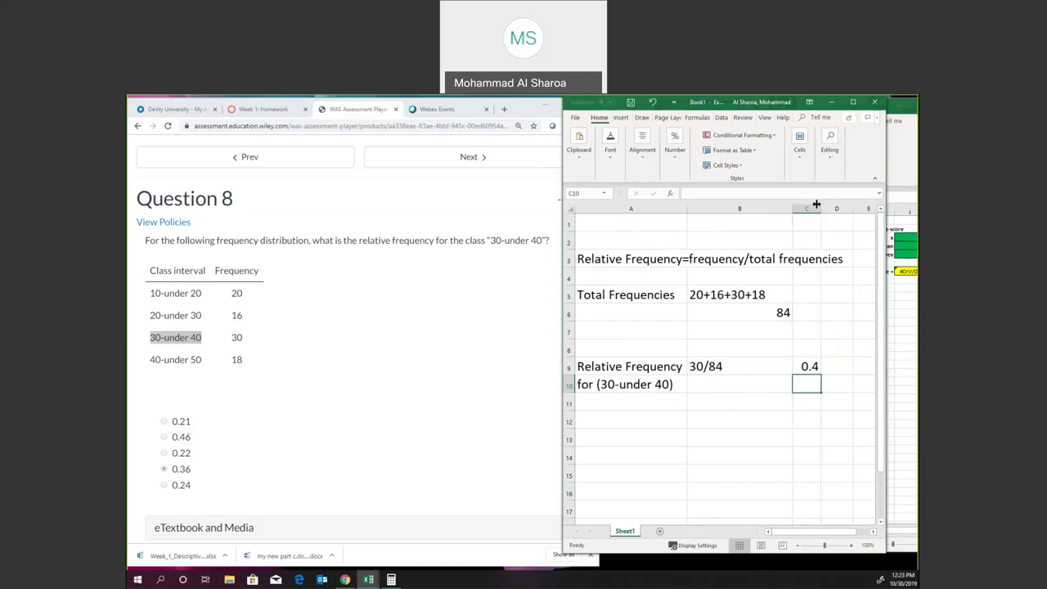
left_click_drag(816, 205, 870, 205)
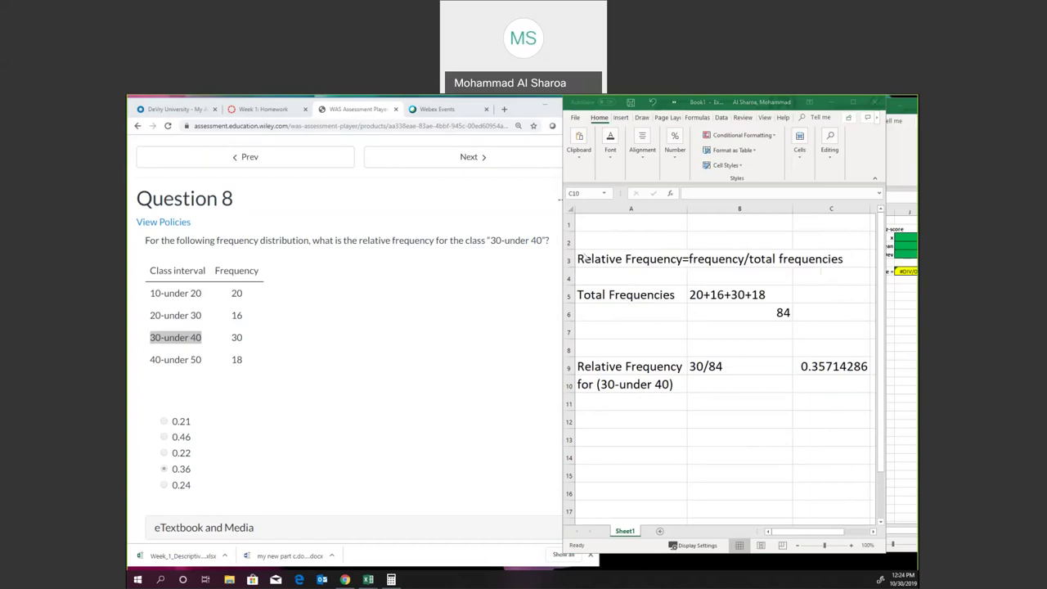
Step: Advance the homework to Question 9 and colour the relative frequency definition in cell A3 red
left_click(457, 162)
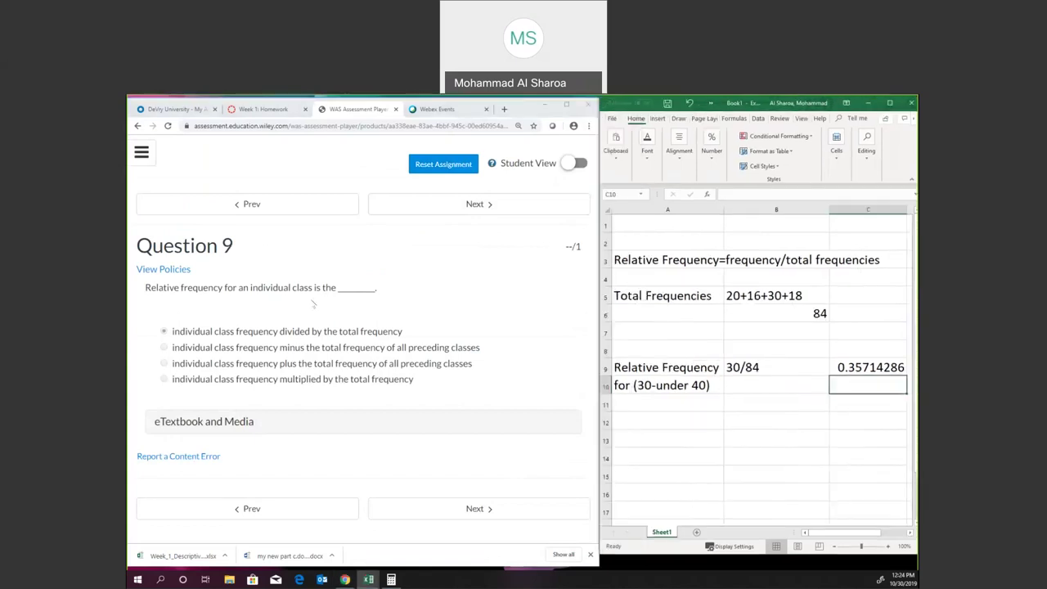
left_click(623, 258)
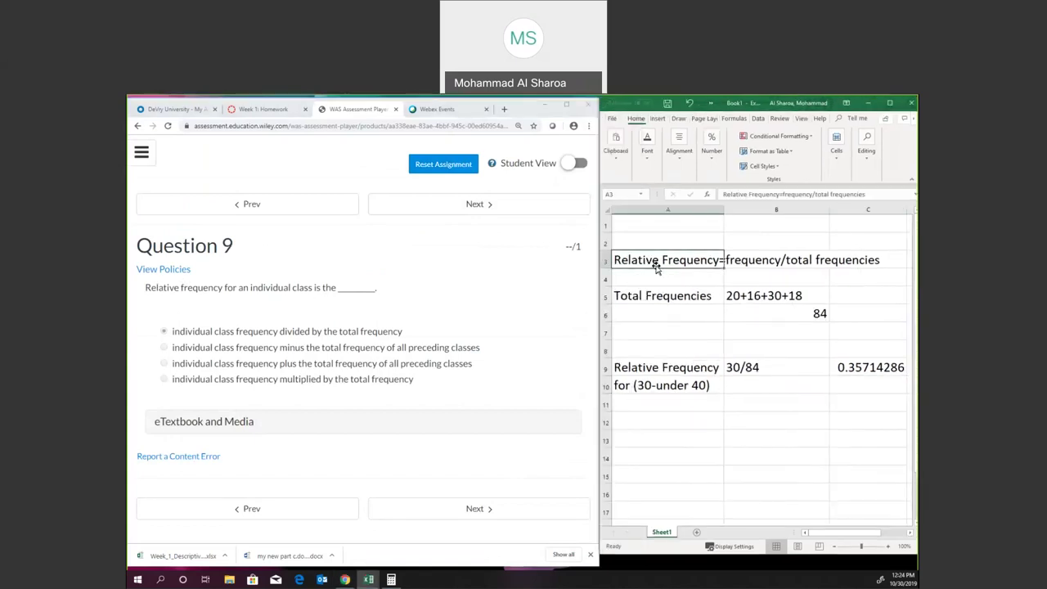
double_click(623, 258)
left_click_drag(614, 259, 890, 257)
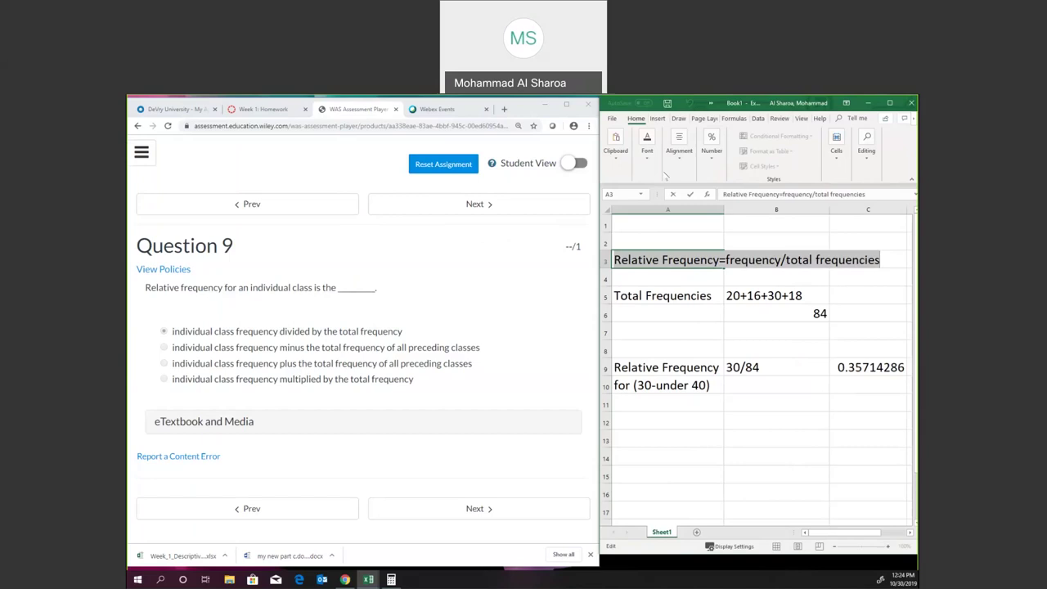
left_click(649, 162)
left_click(718, 209)
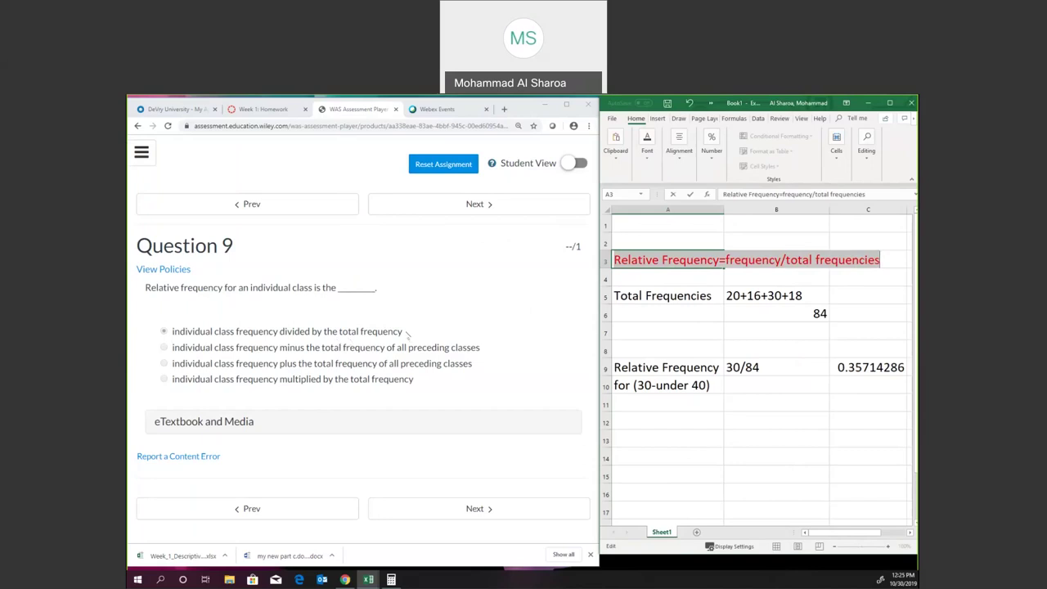
key("Return")
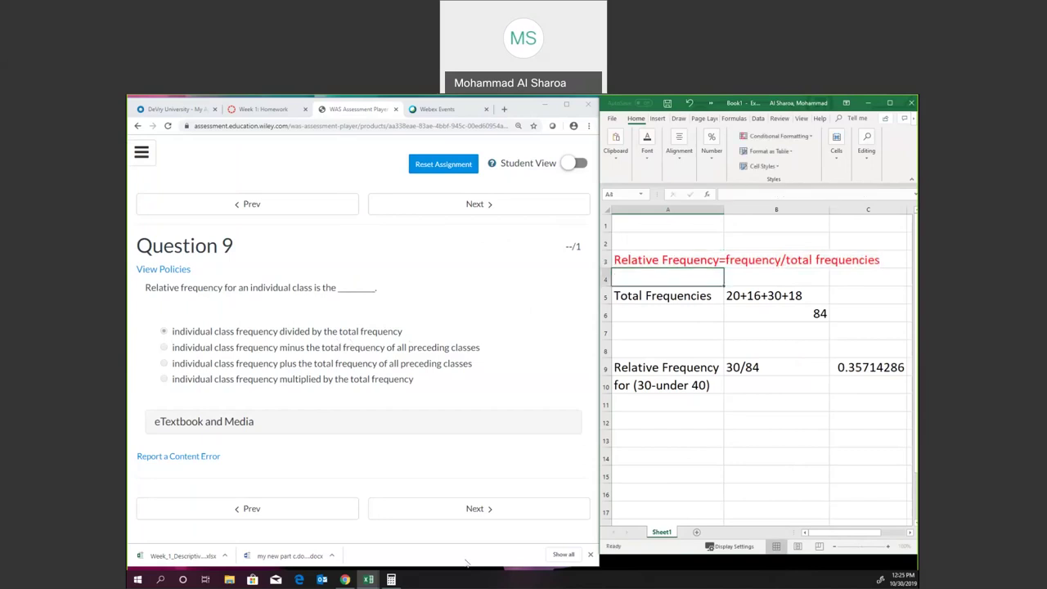
Step: Answer Question 9 with "individual class frequency divided by the total frequency" and advance to Question 10
left_click(159, 327)
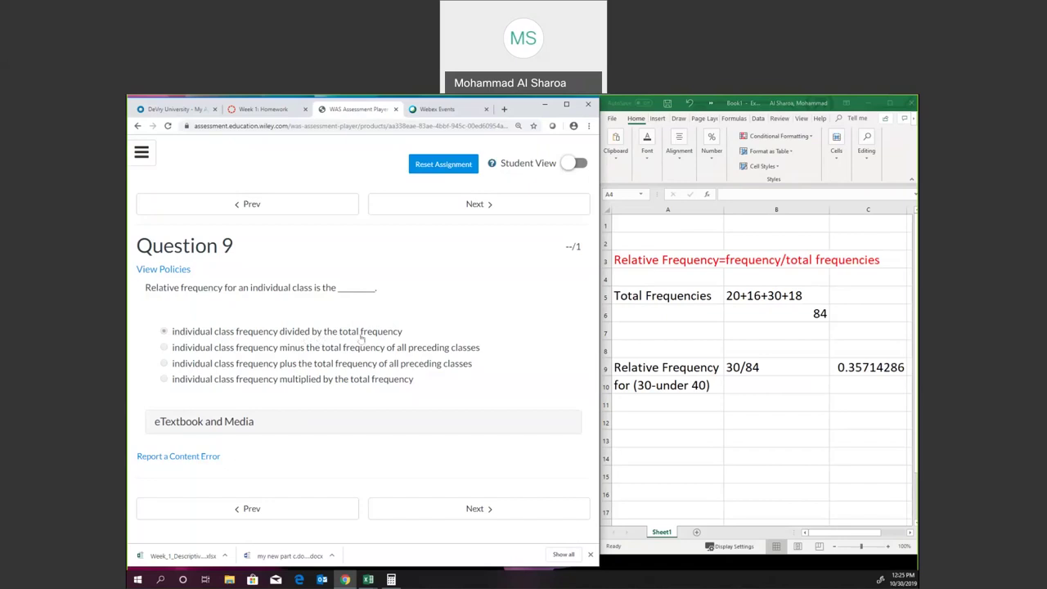
left_click(476, 203)
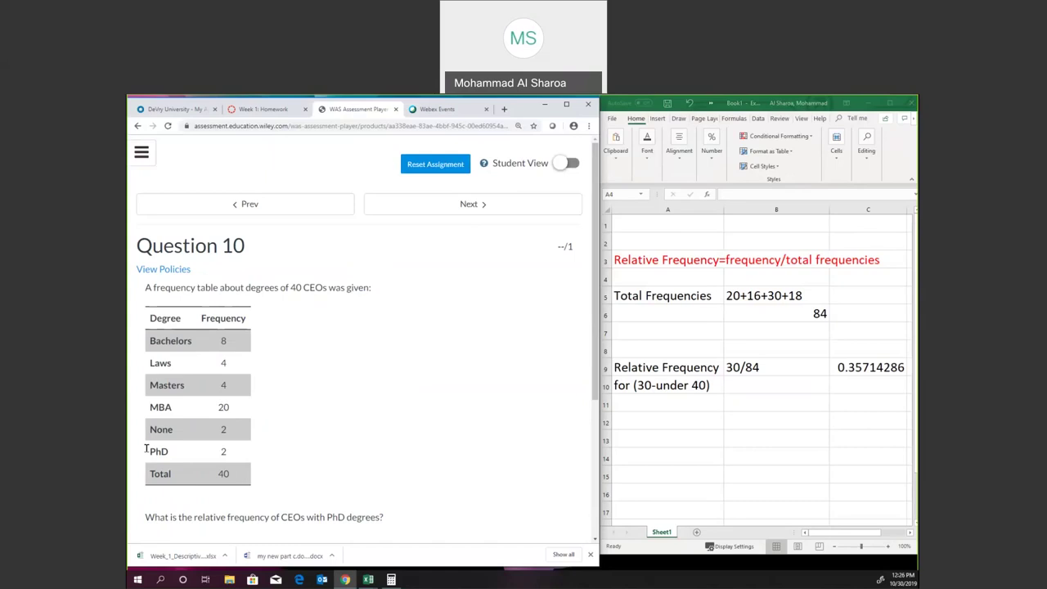
Step: Examine Question 10's frequency table of CEO degrees and the question about the relative frequency of PhD degrees
right_click(338, 451)
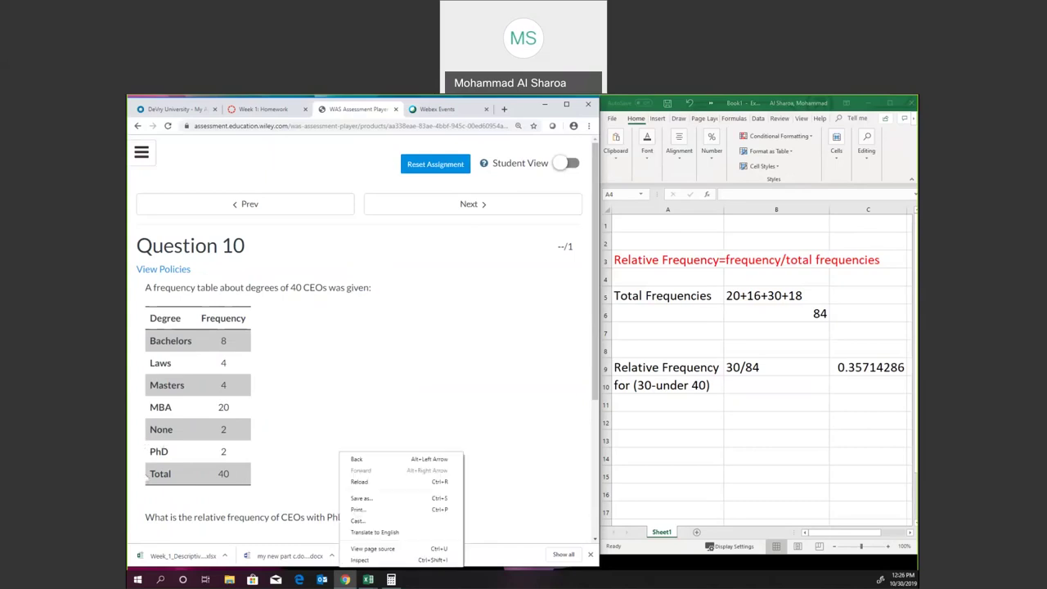
right_click(228, 486)
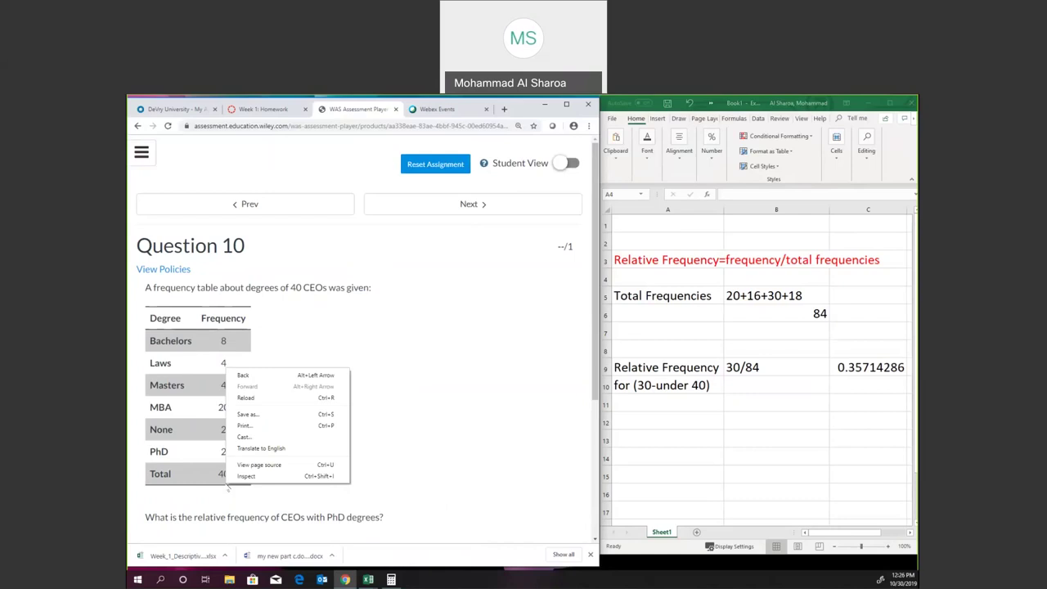
left_click(450, 405)
left_click_drag(450, 406, 227, 556)
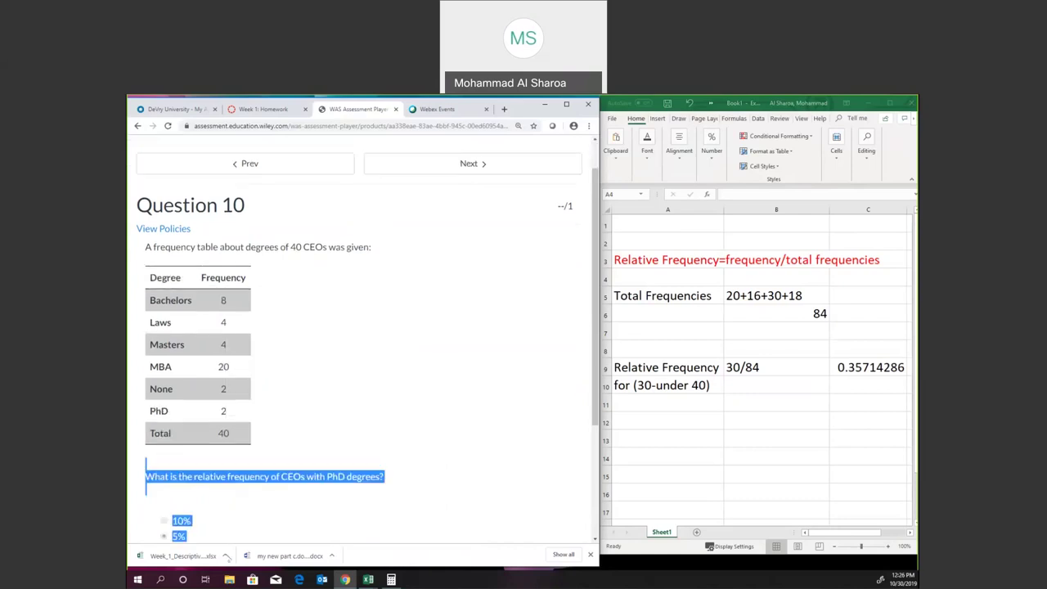
left_click(277, 493)
scroll(305, 513, "up", 1)
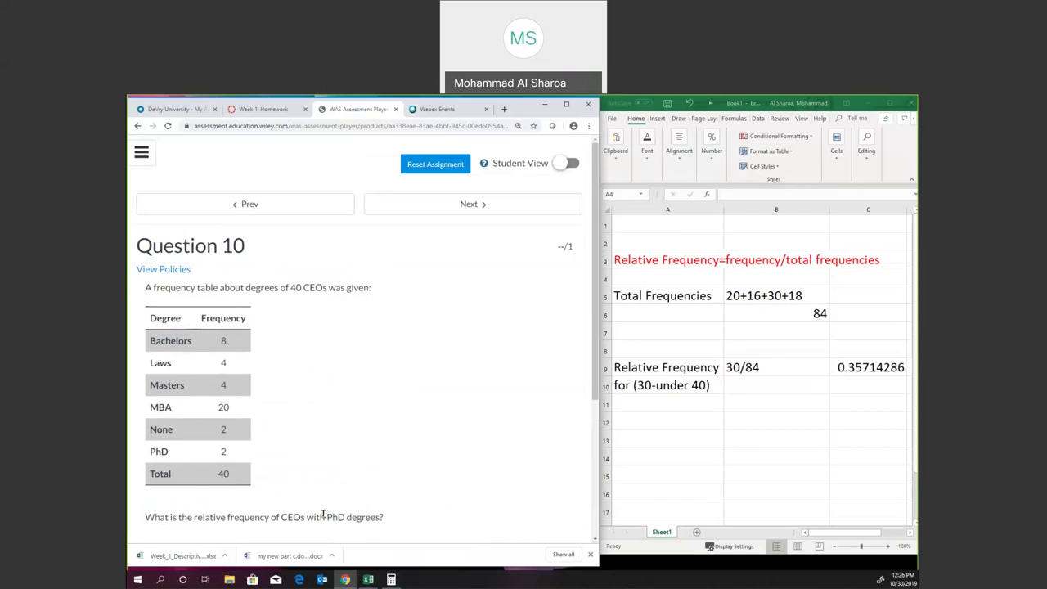
left_click_drag(327, 513, 376, 511)
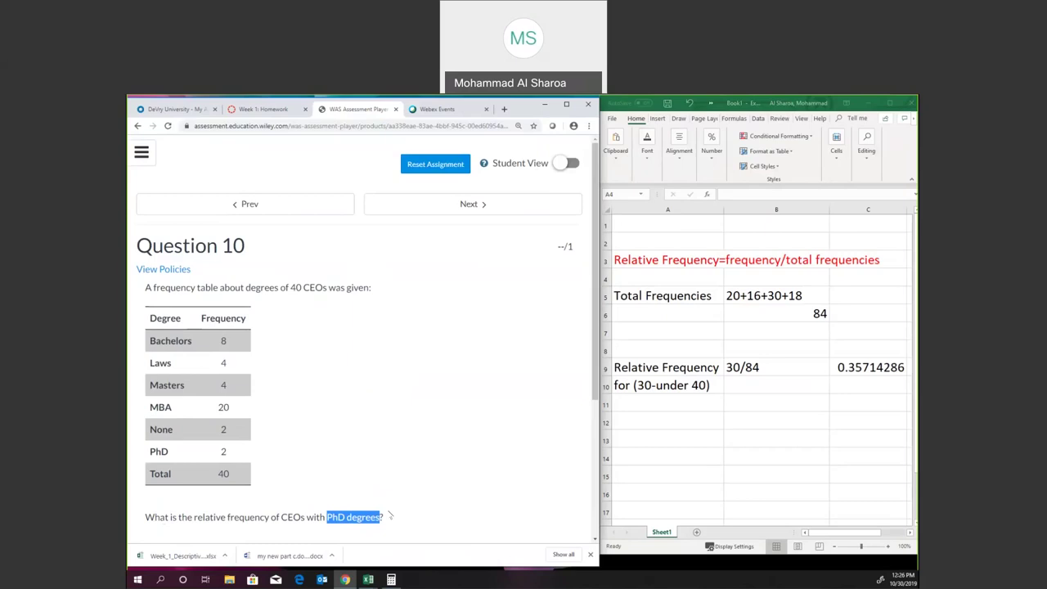
left_click(417, 456)
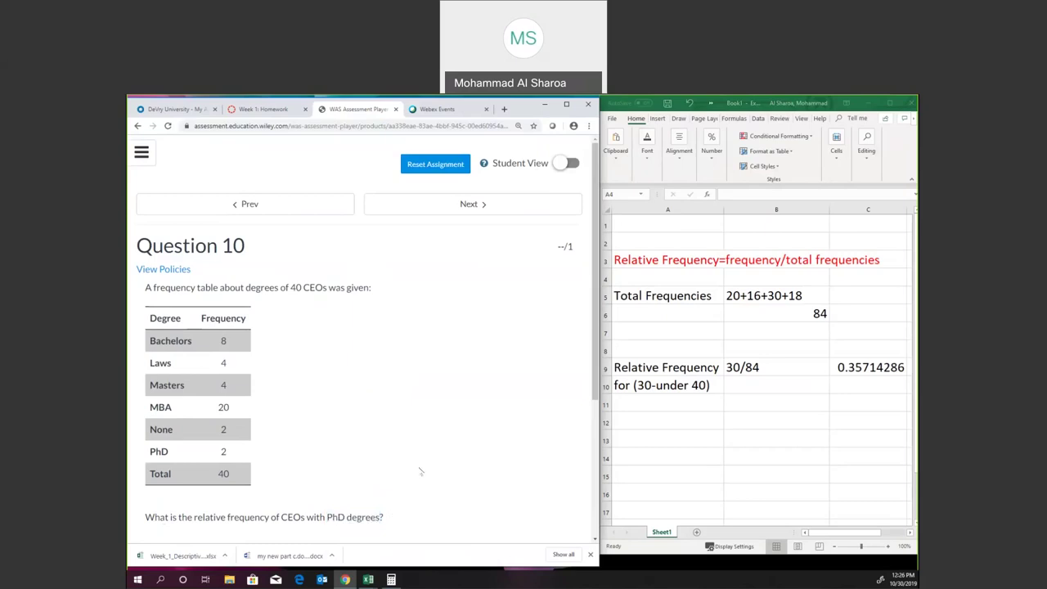
Step: Switch to Calculator, clear the previous result, move its window clear of the table and divide 2 by 40
left_click(391, 578)
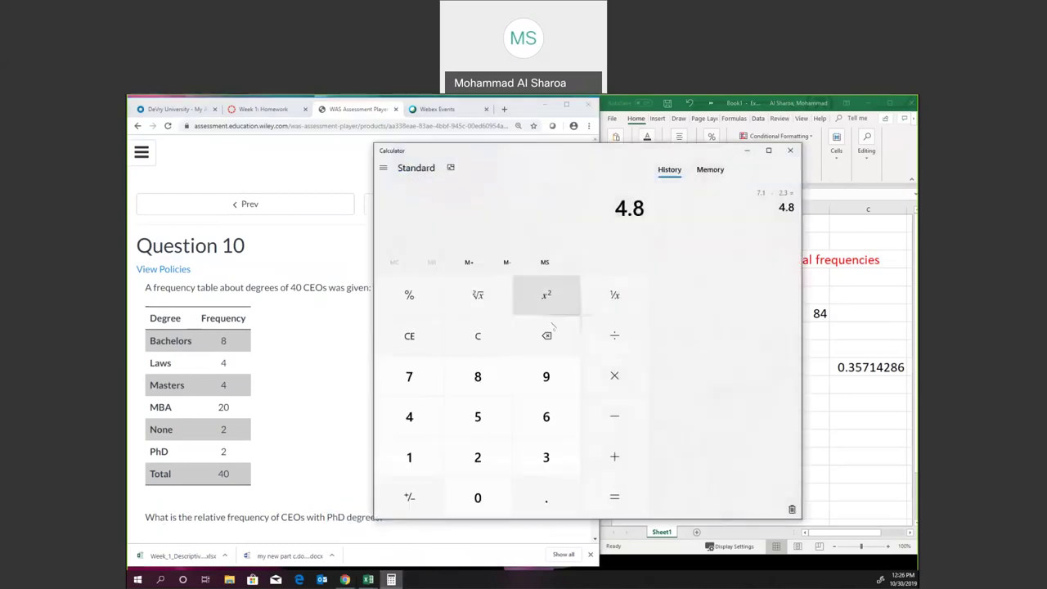
left_click(478, 337)
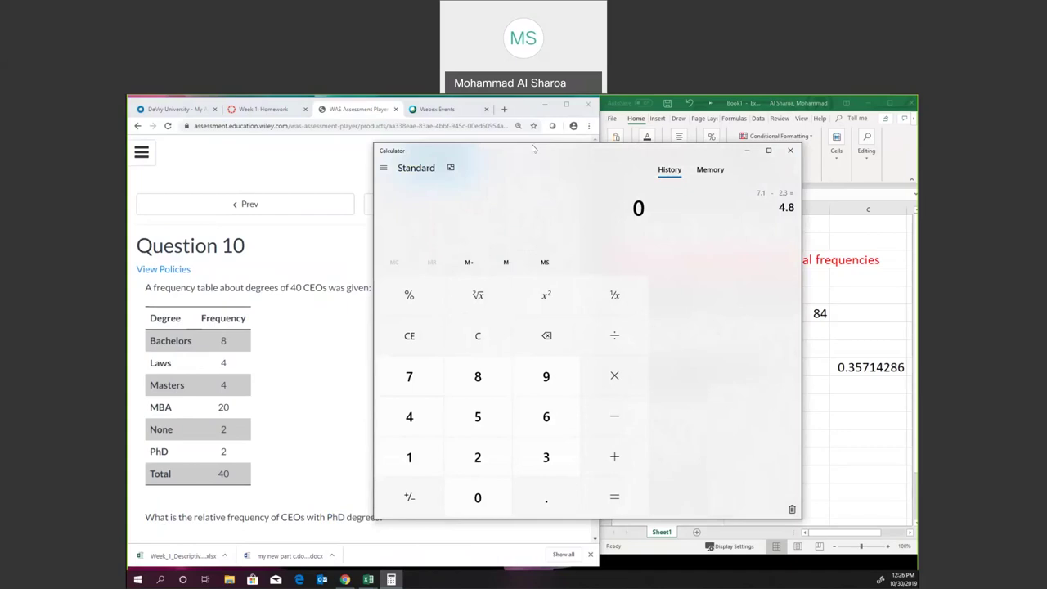
left_click_drag(533, 149, 506, 140)
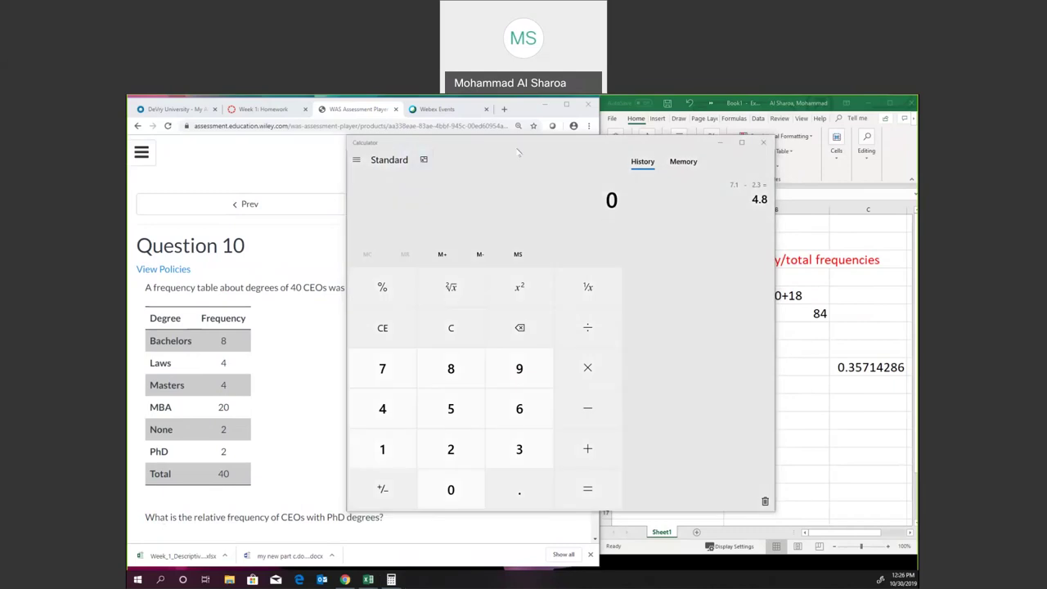
left_click_drag(518, 151, 578, 157)
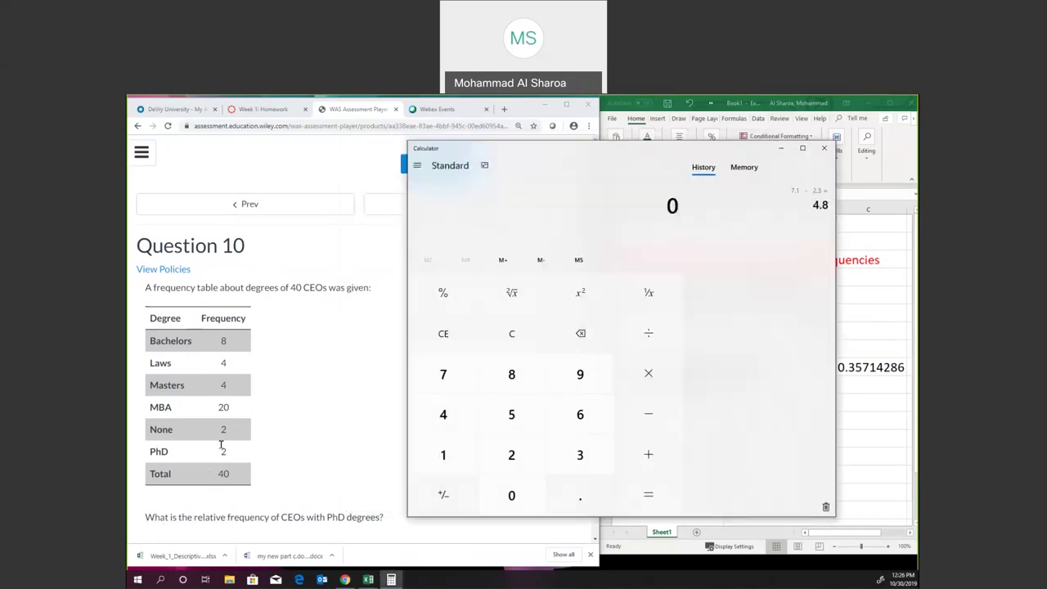
left_click(511, 455)
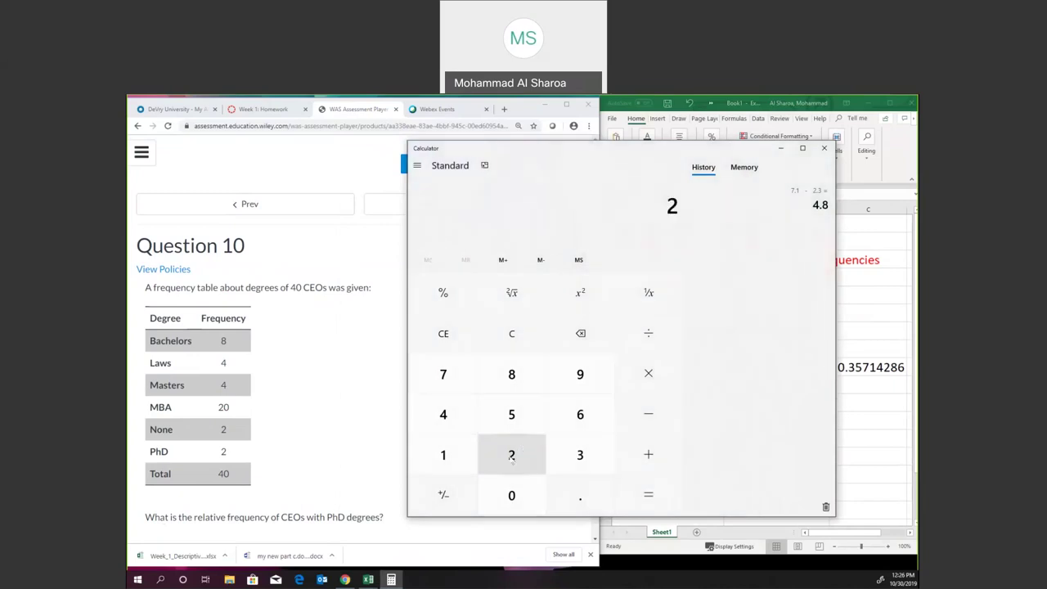
left_click(647, 336)
left_click(442, 414)
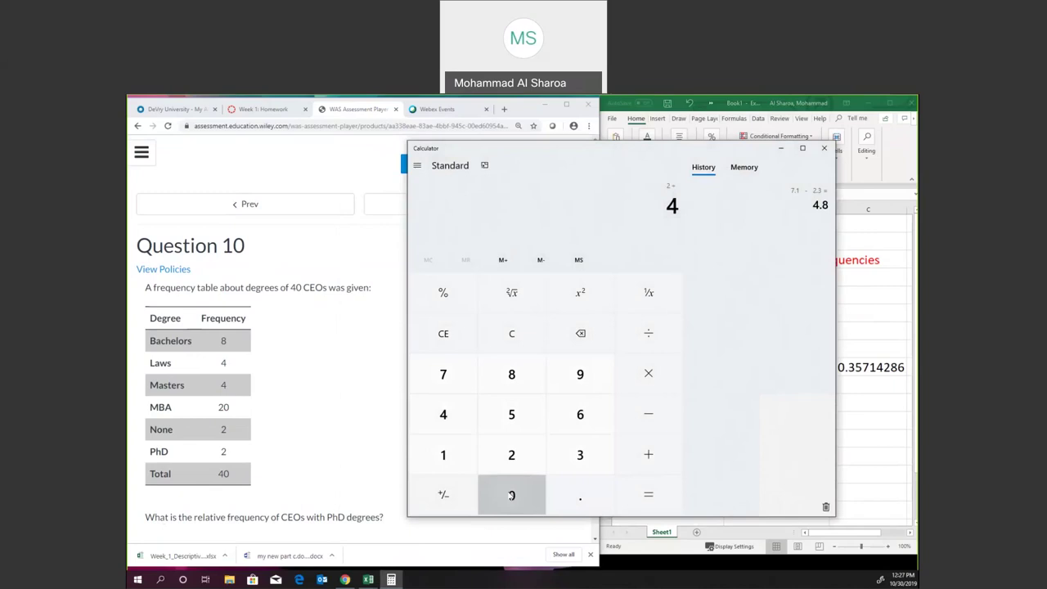
left_click(511, 495)
left_click(648, 494)
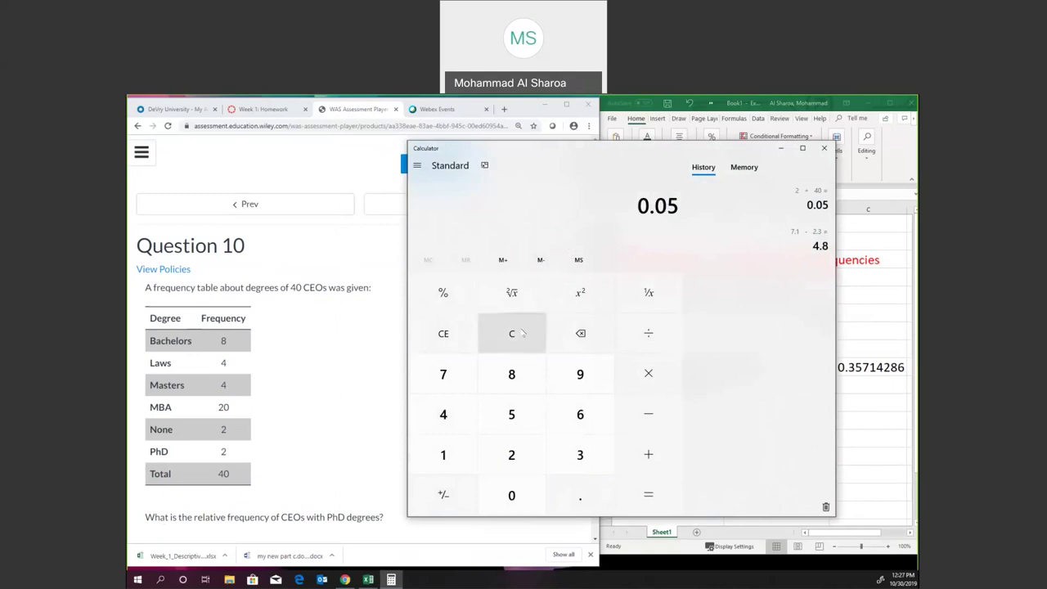
Step: Clear the calculator, highlight the PhD frequency in the table and repeat the division of 2 by 40
left_click(441, 333)
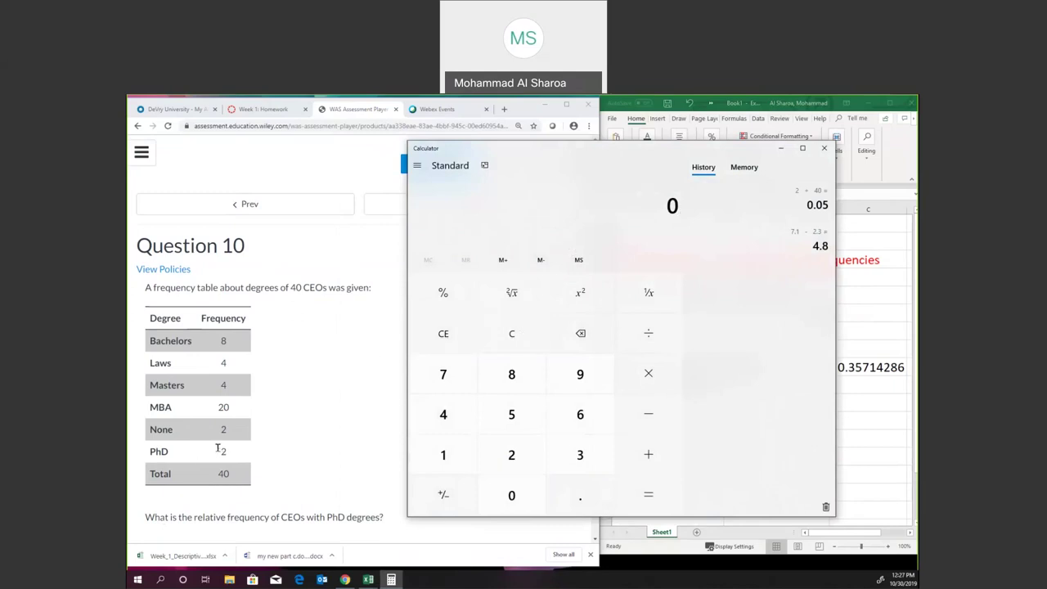
double_click(224, 452)
key("alt+Tab")
left_click(512, 455)
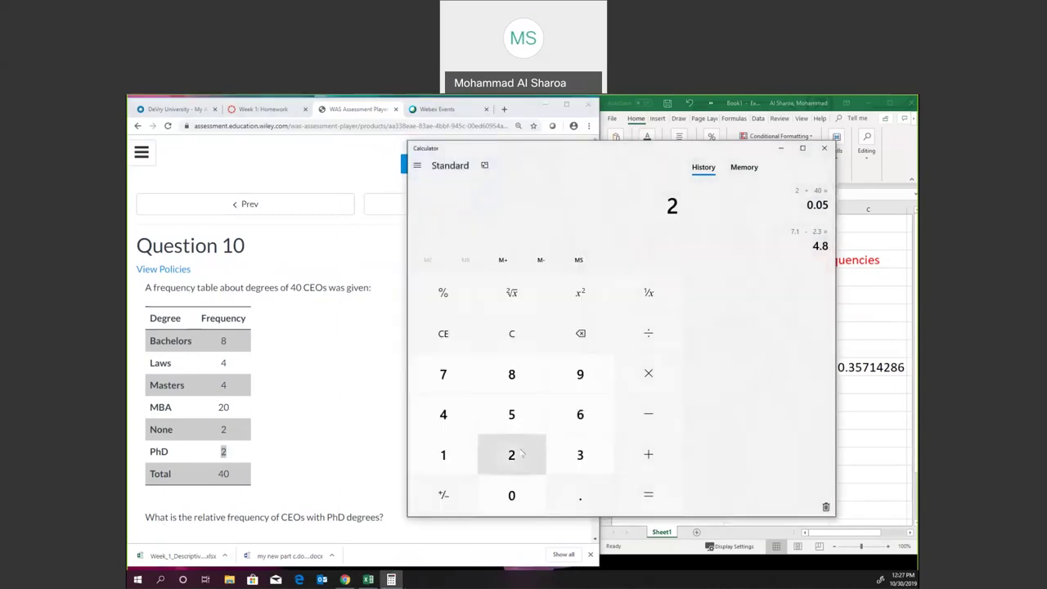
left_click(648, 333)
left_click(443, 414)
left_click(511, 495)
left_click(654, 497)
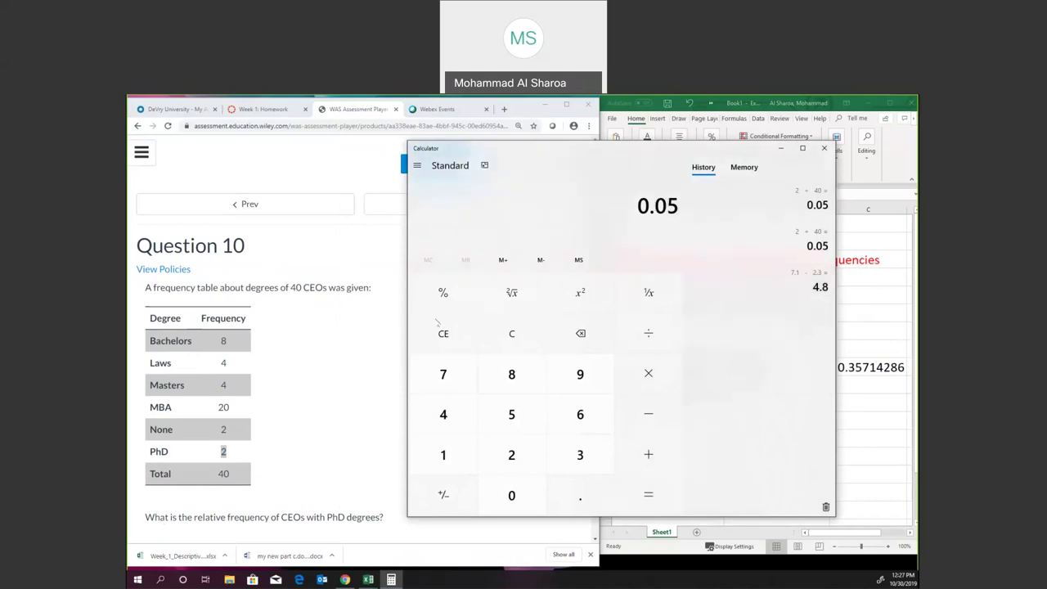
Step: Switch back to the homework in Chrome and review Question 10's answer options against the calculated relative frequency
left_click(339, 392)
scroll(336, 413, "down", 1)
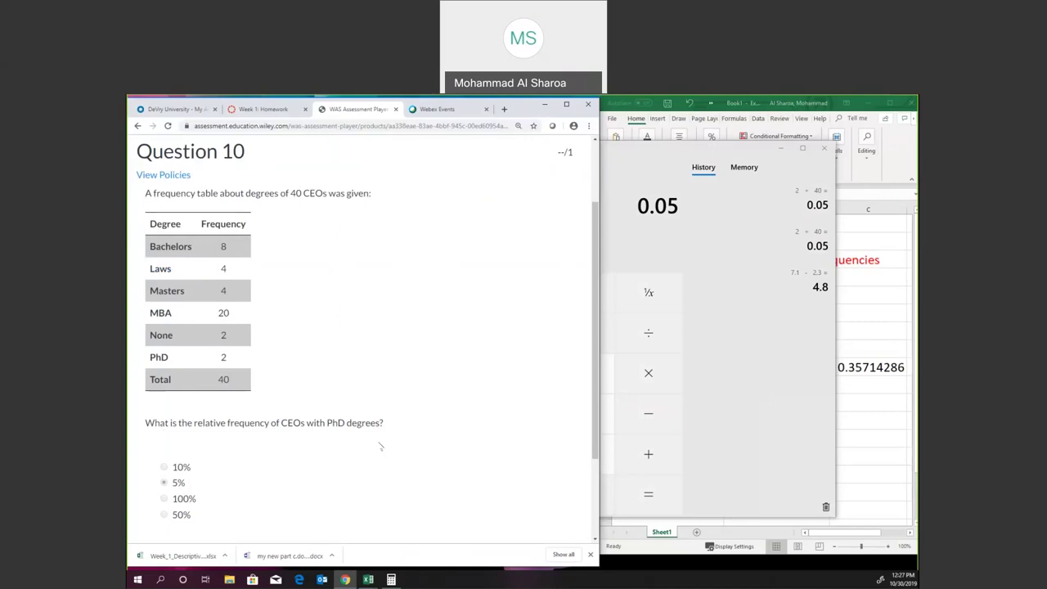
scroll(495, 419, "up", 1)
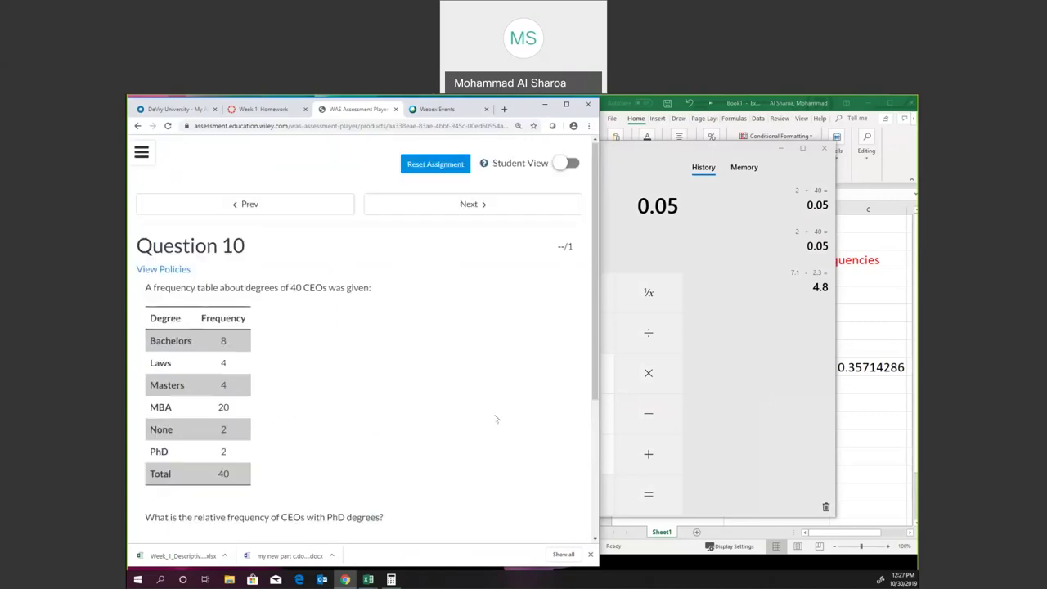
Step: Advance the homework from Question 10 to Question 11 on the sample standard deviation
scroll(496, 419, "down", 1)
scroll(503, 400, "up", 1)
left_click(480, 210)
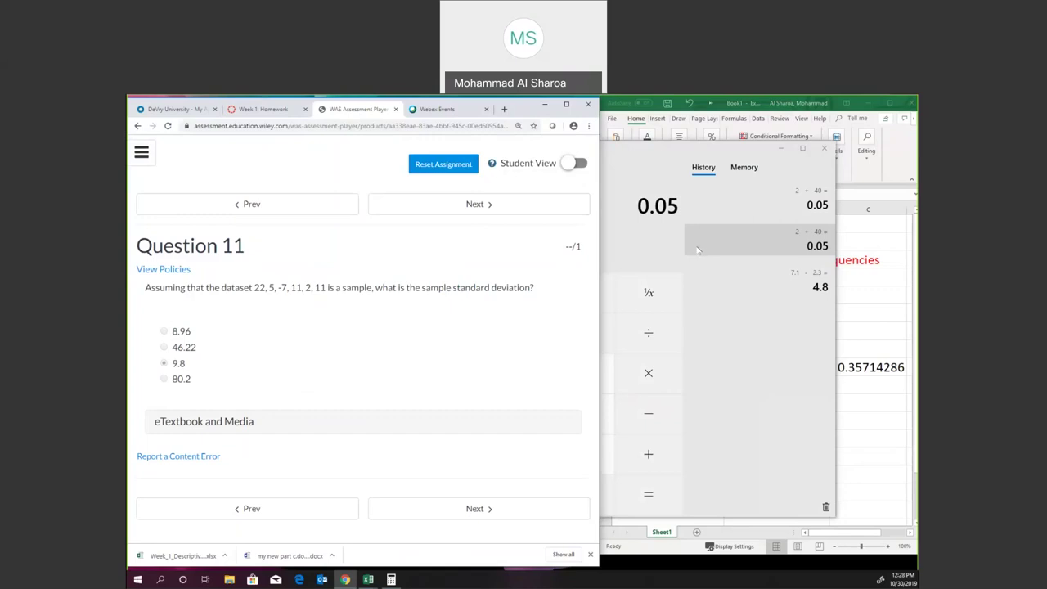
Step: Minimise Calculator and Book1 to reach the Week 1 Descriptive Statistics workbook, shift its window slightly and select the Standard Deviation label
left_click(781, 150)
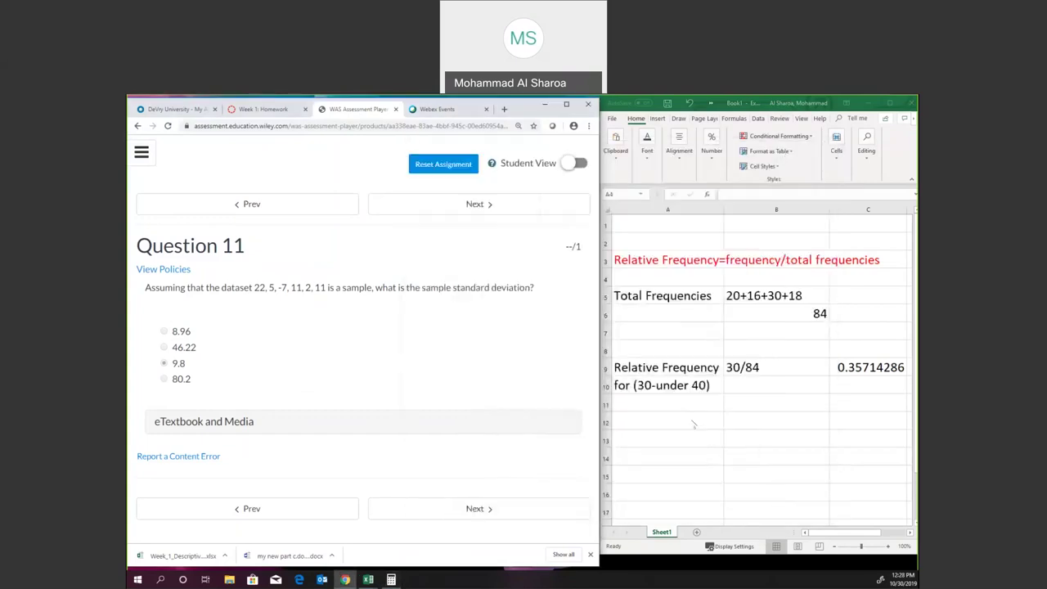
left_click(691, 278)
left_click(868, 105)
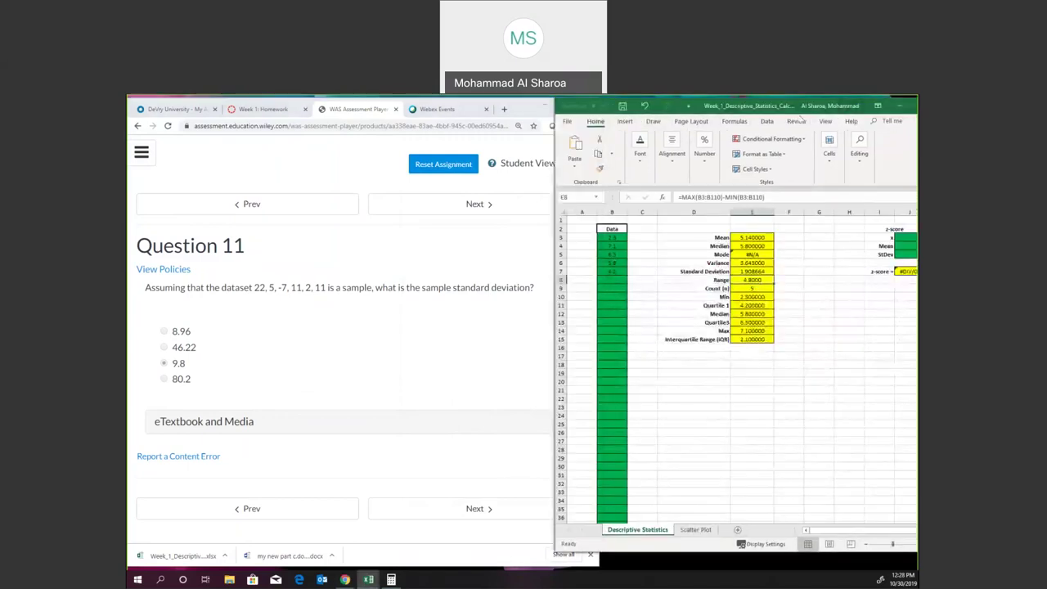
left_click_drag(752, 110, 730, 112)
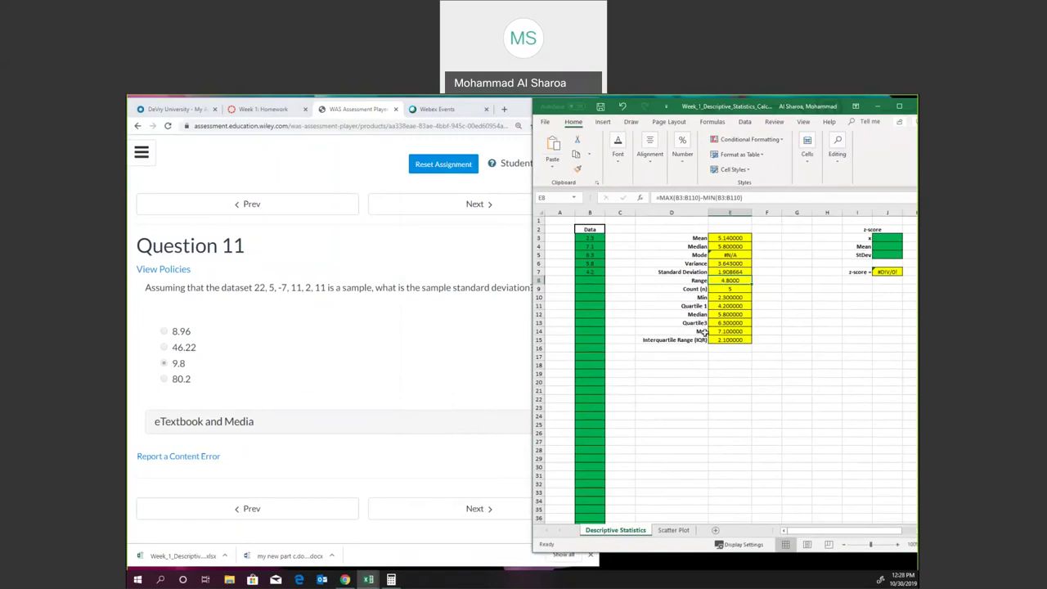
left_click(637, 271)
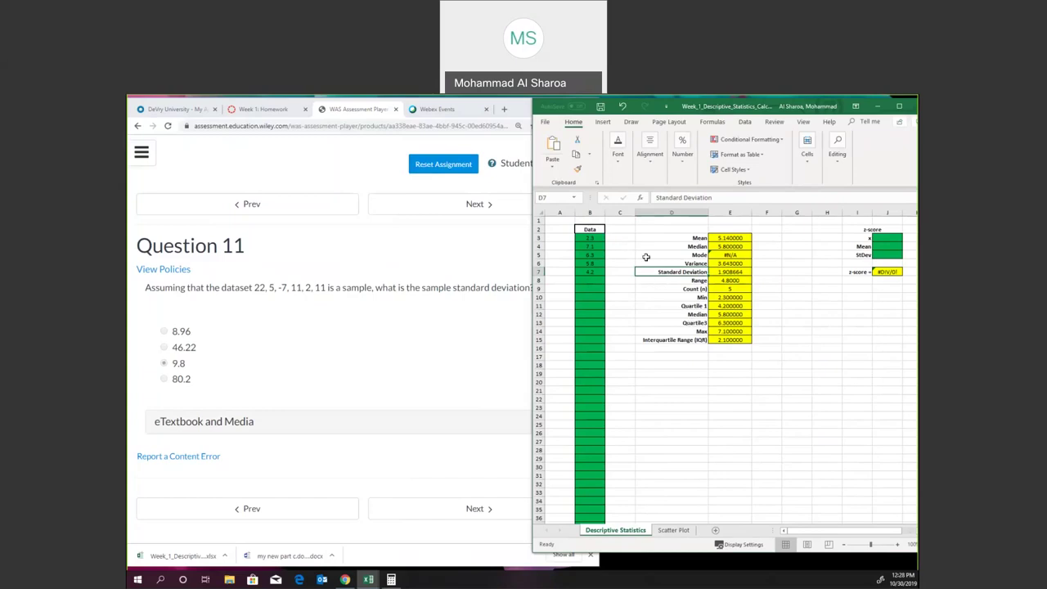
Step: Undo the last two changes and clear the old sample values from B3:B7 in the Data column
key("ctrl+z")
key("ctrl+z")
left_click_drag(592, 237, 589, 266)
key("Delete")
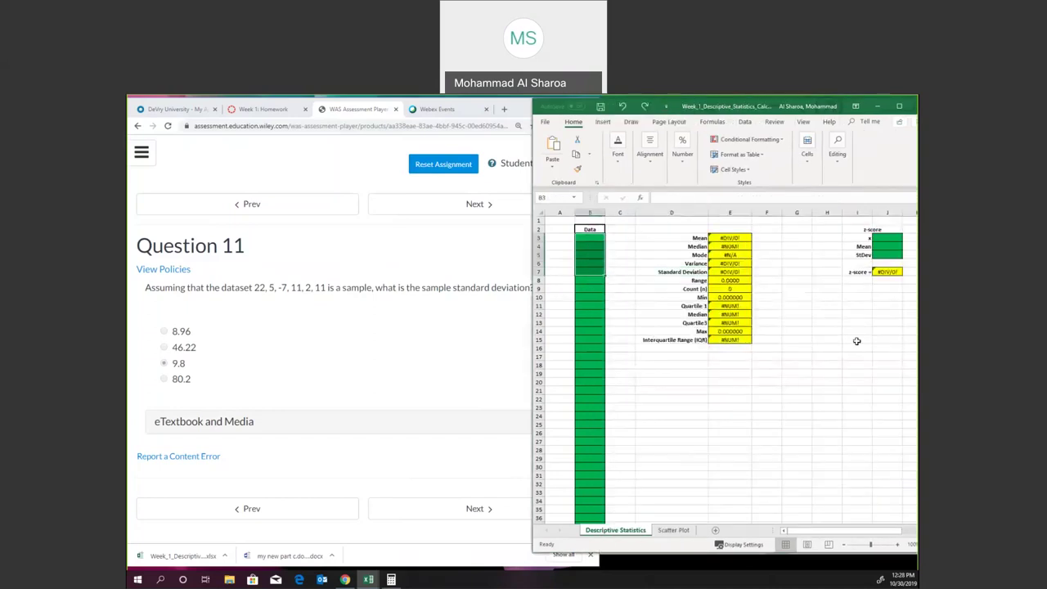
left_click(856, 345)
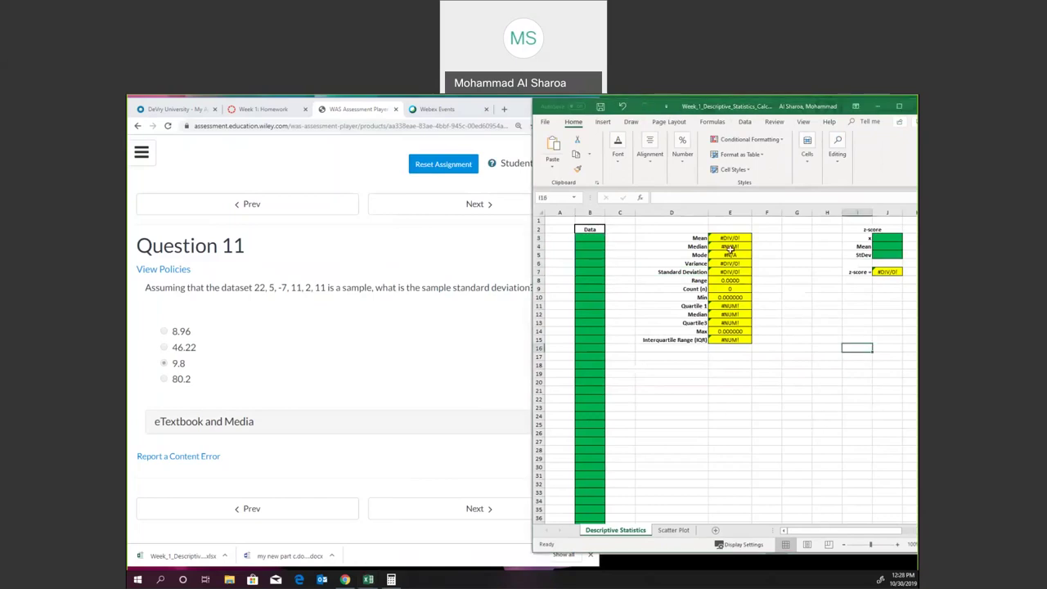
Step: Enter Question 11's dataset 22, 5, -7, 11, 2 and 11 down the Data column in B3:B8
left_click(589, 237)
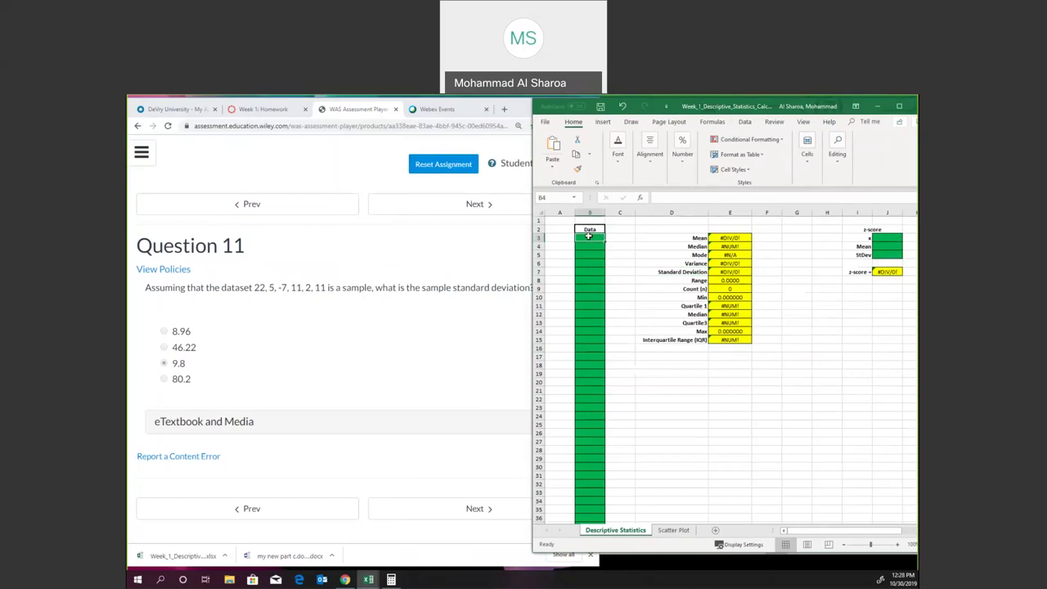
type("22")
key("Return")
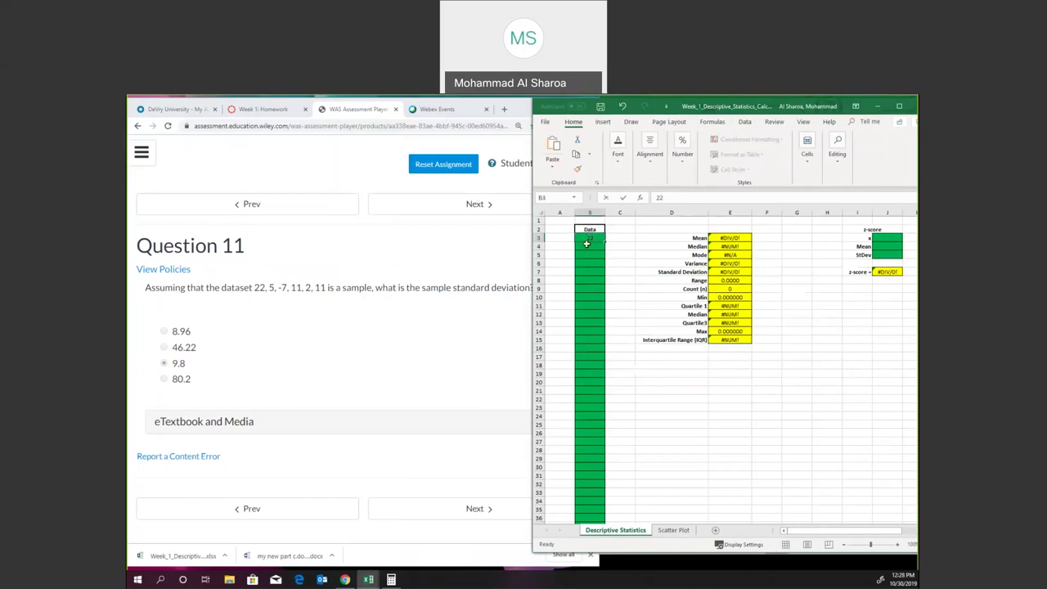
type("5")
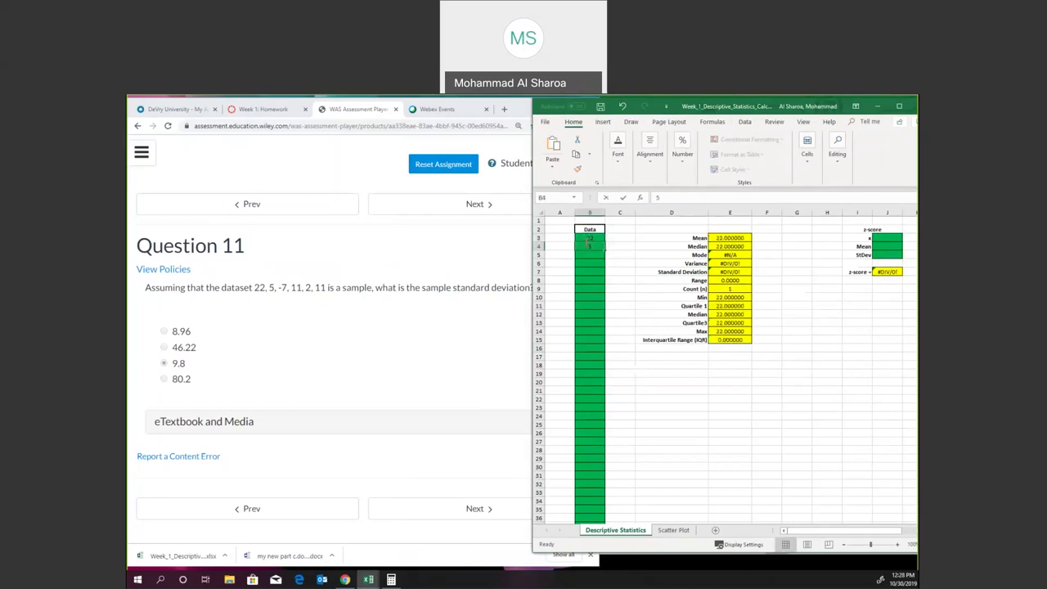
key("Return")
type("-7")
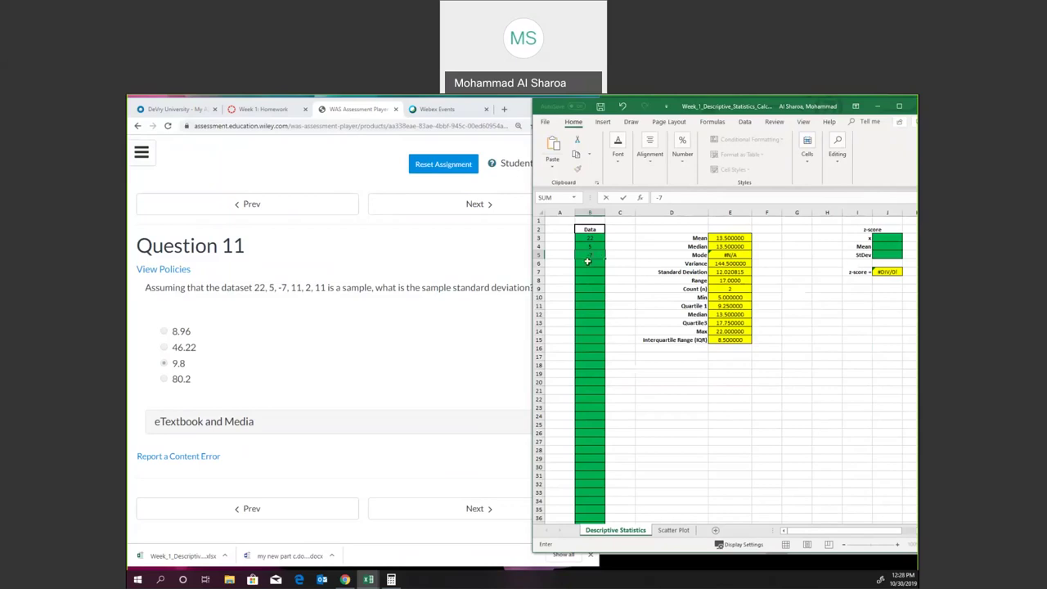
key("Return")
type("11")
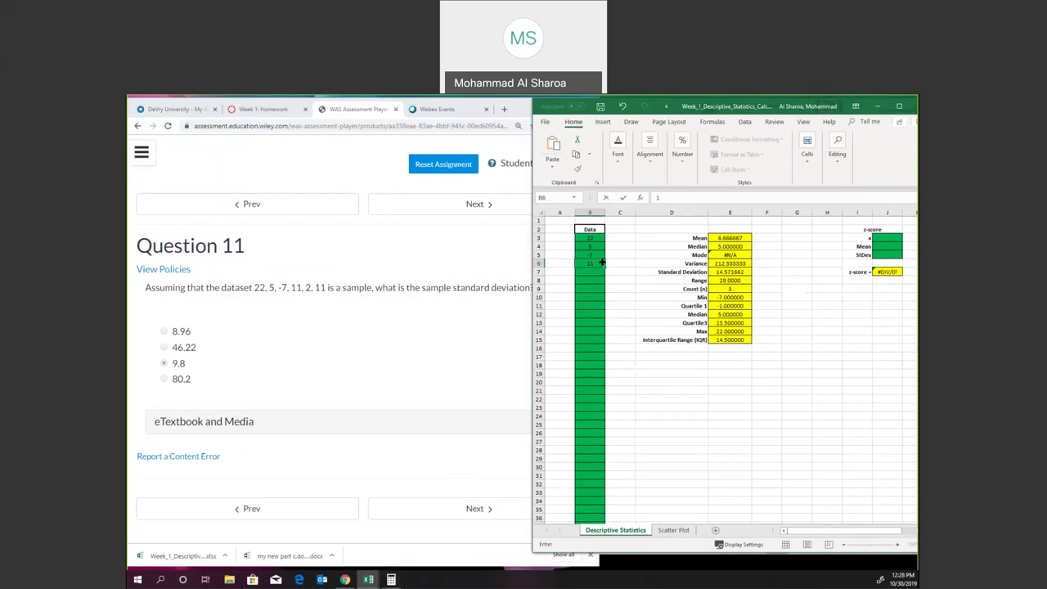
key("Return")
type("2")
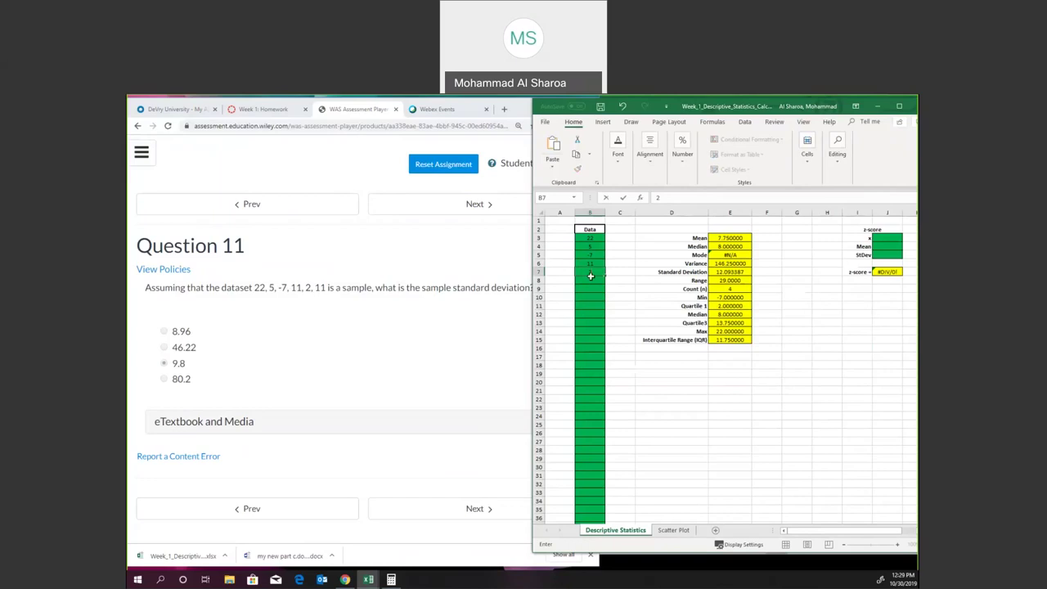
key("Return")
type("11")
key("Tab")
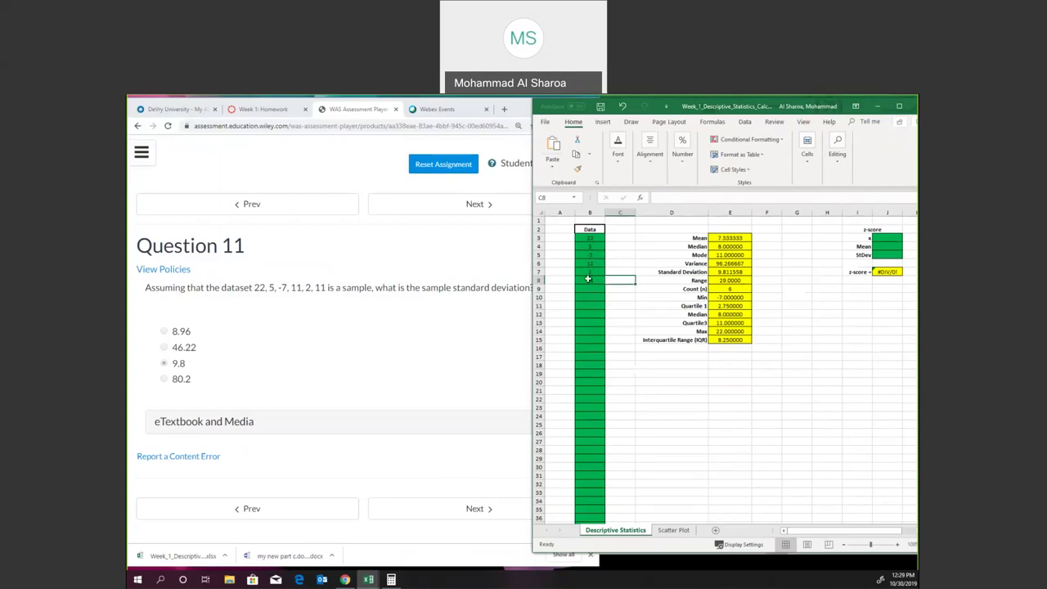
Step: Highlight the Standard Deviation label and result in D7:E7 and shift the workbook window to uncover the full question
left_click(681, 373)
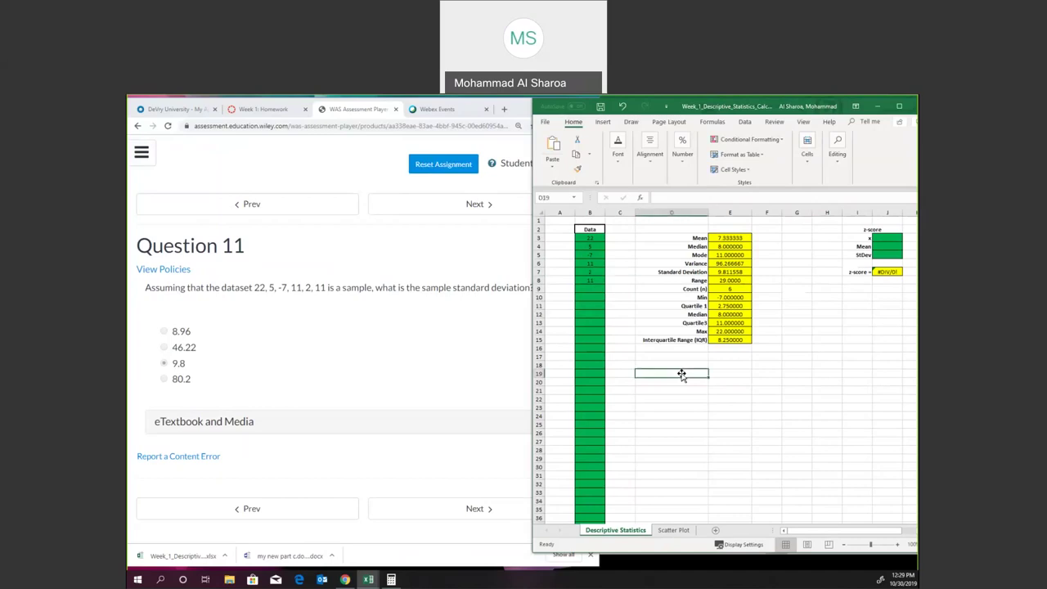
left_click(684, 396)
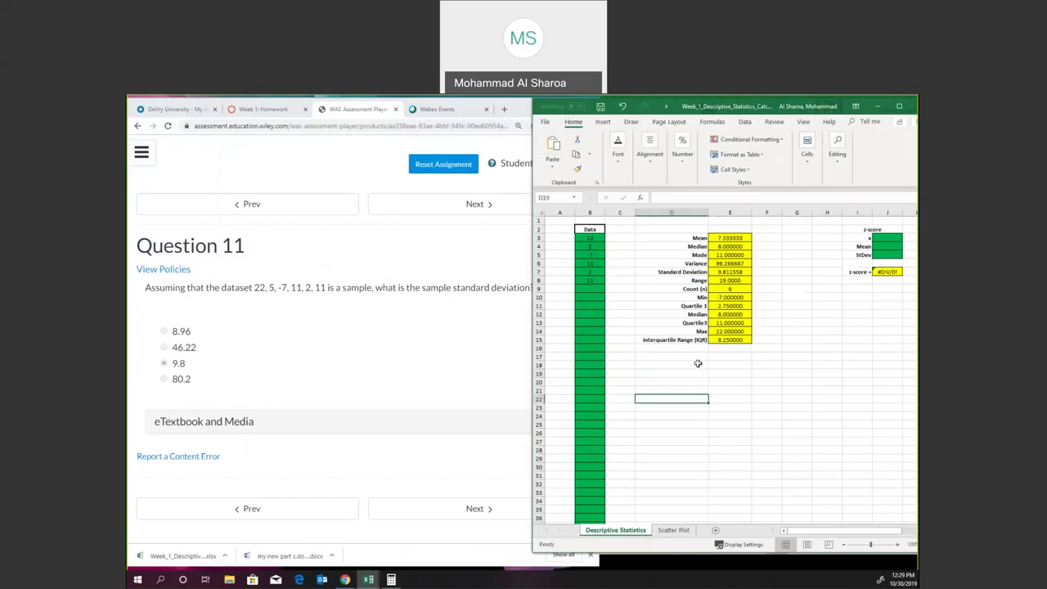
left_click(672, 372)
left_click_drag(666, 271, 738, 272)
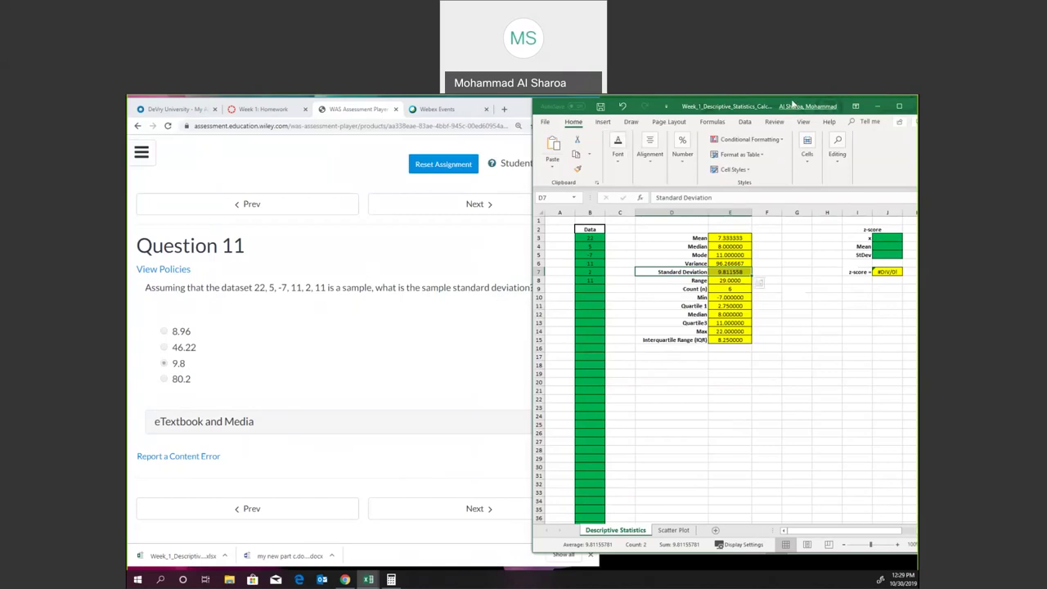
left_click_drag(805, 103, 816, 101)
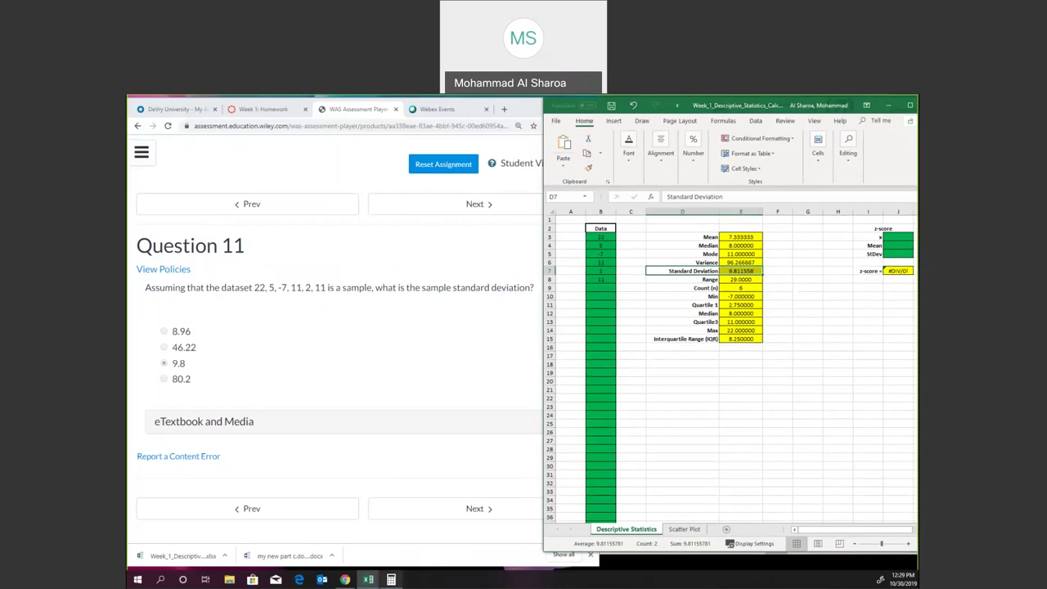
Step: Switch to Calculator, clear the previous result and move its window clear of the workbook's statistics
left_click(404, 563)
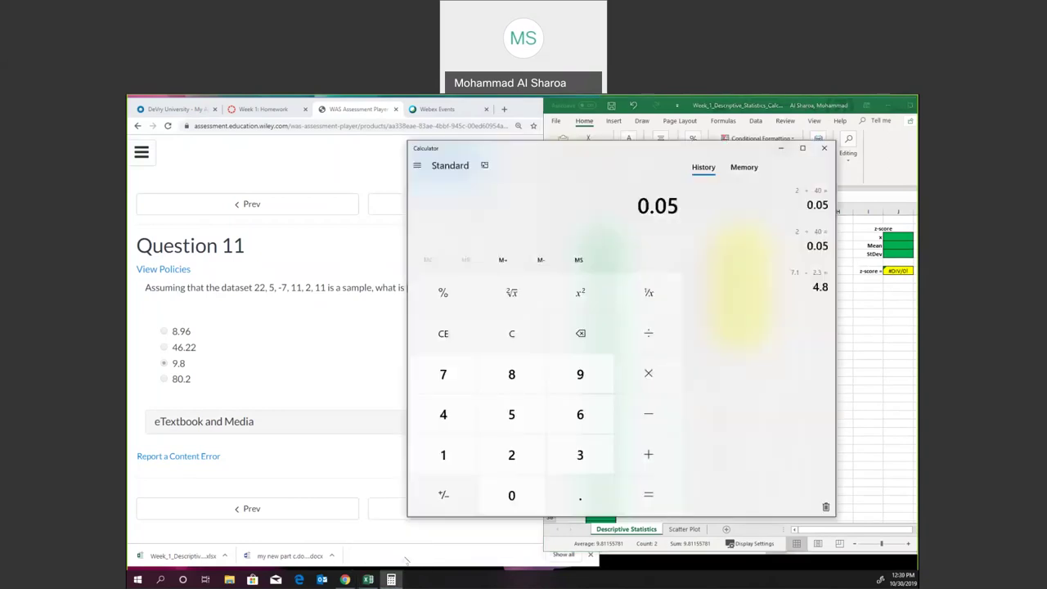
left_click_drag(491, 148, 426, 146)
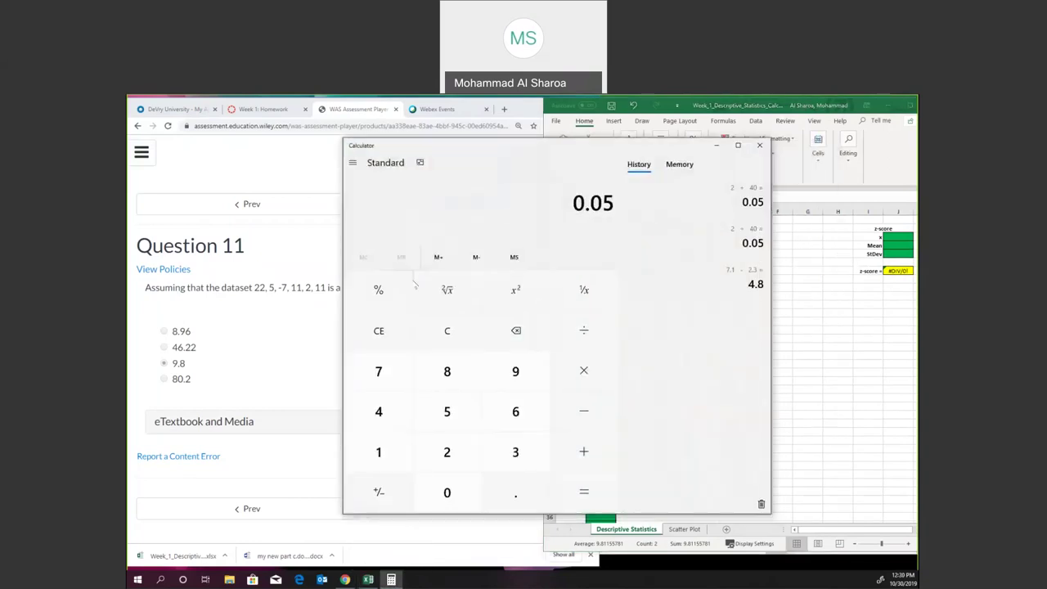
left_click(447, 331)
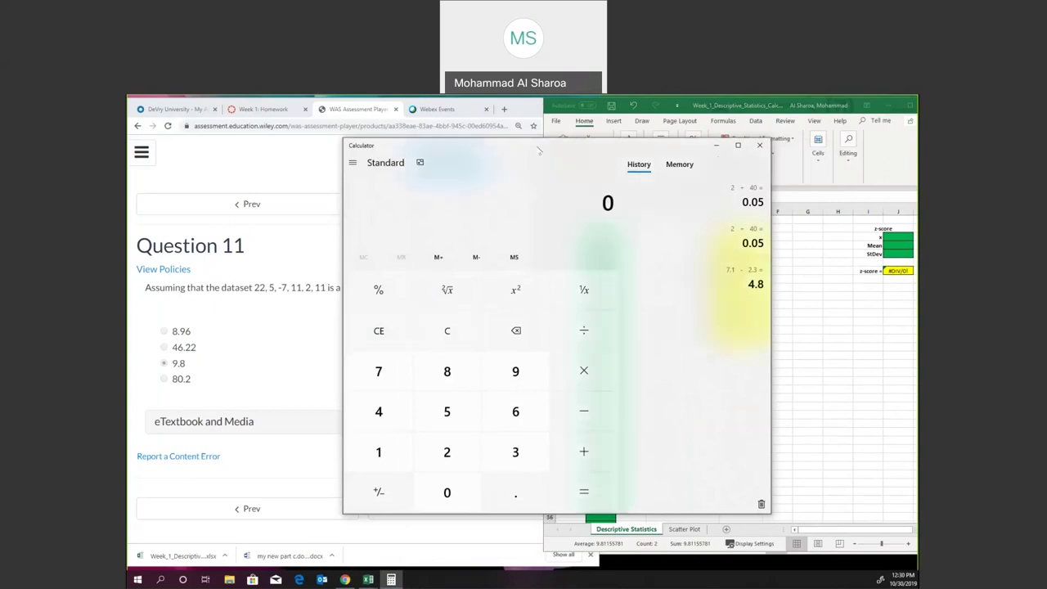
left_click_drag(568, 156, 420, 152)
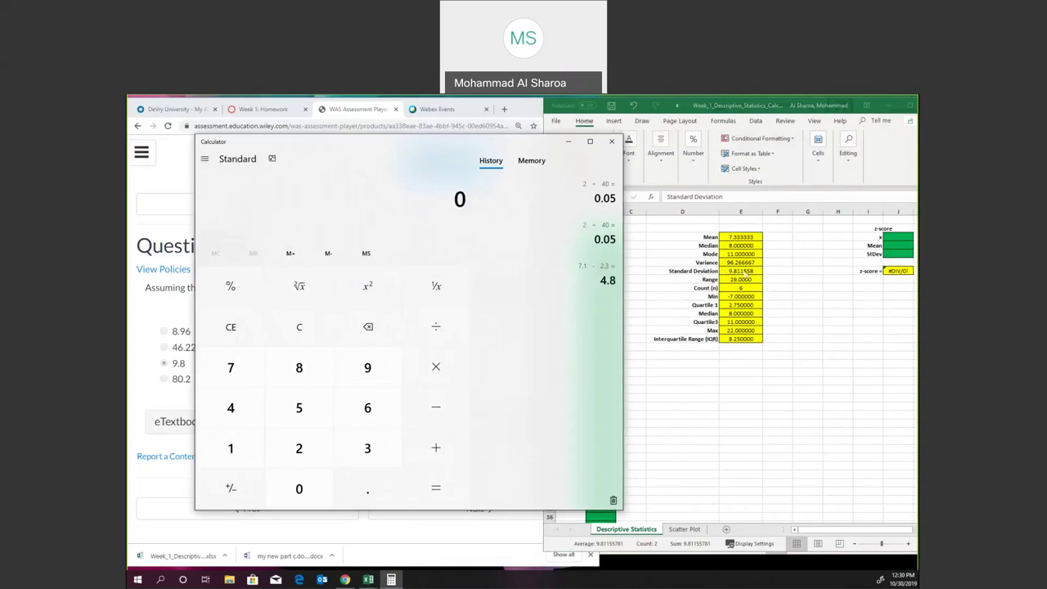
Step: Enter the standard deviation 9.811558 in Calculator and square it to check the variance
left_click(365, 492)
left_click(300, 367)
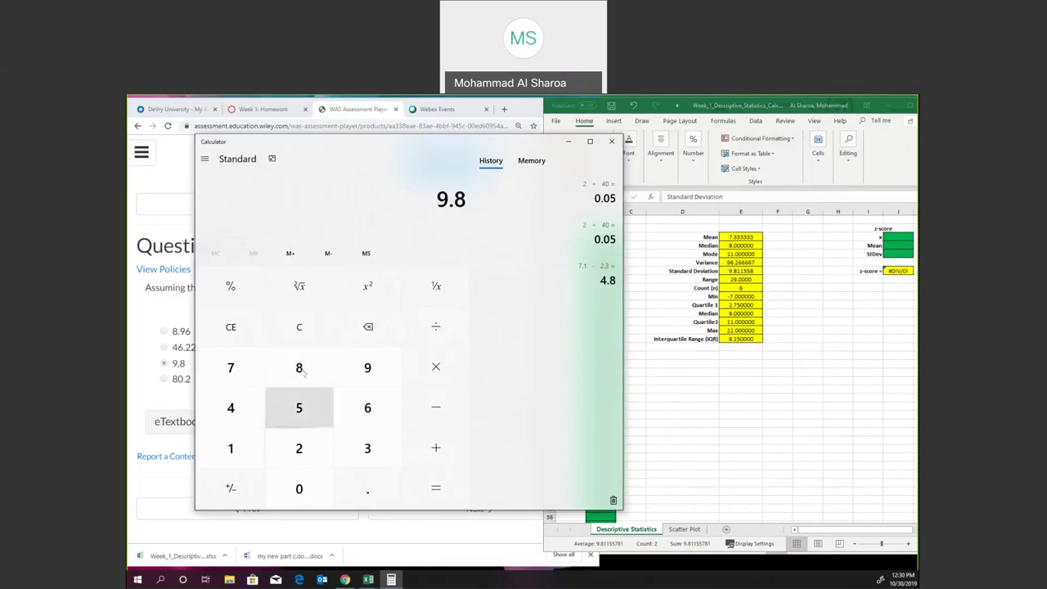
left_click(238, 447)
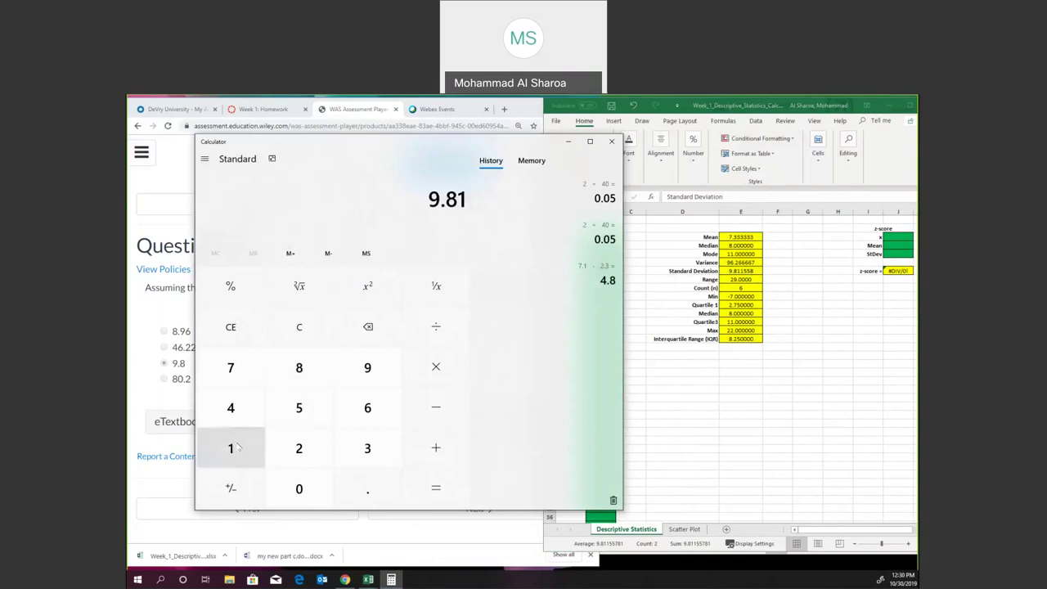
left_click(238, 447)
left_click(299, 407)
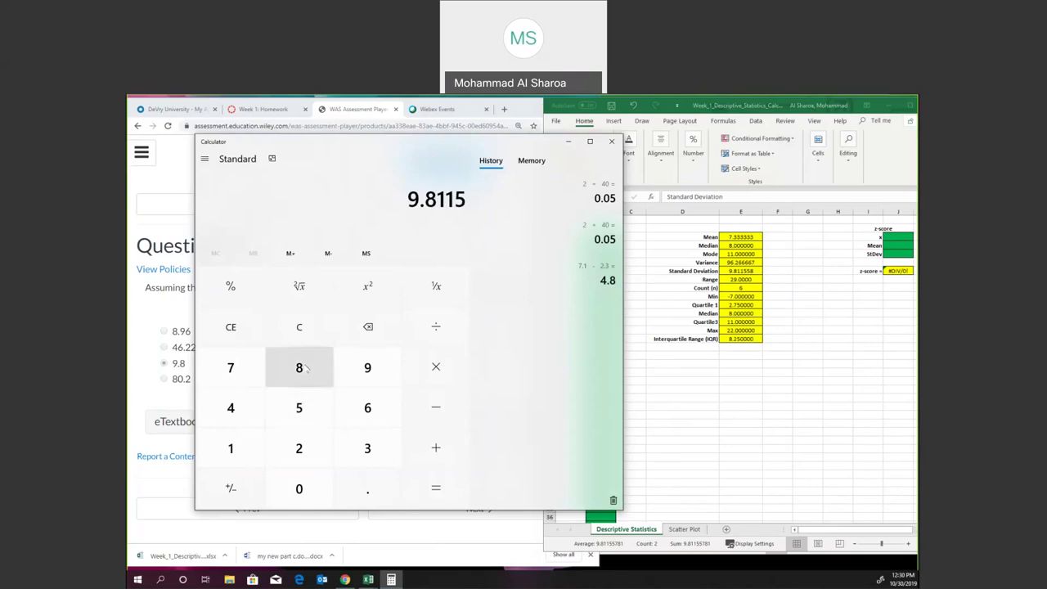
left_click(303, 368)
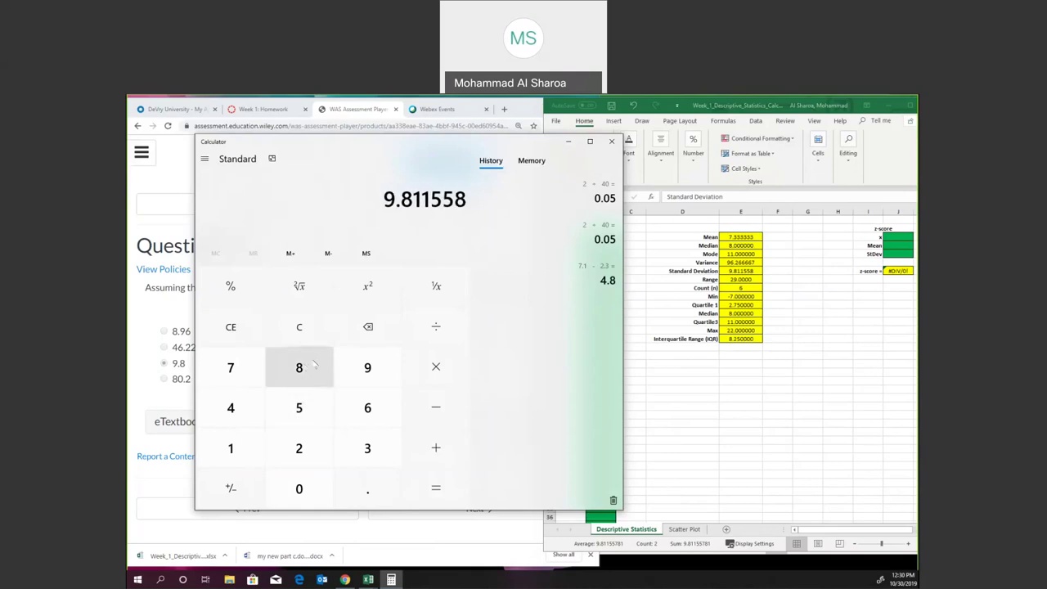
left_click(368, 286)
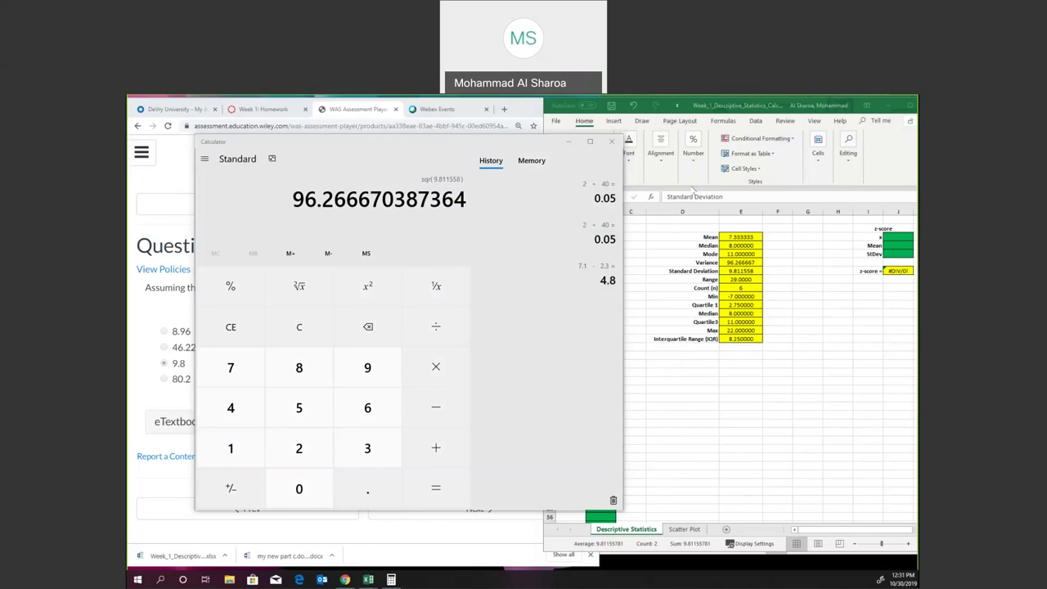
Step: Close Calculator, return to the homework in Chrome and advance to Question 12, highlighting its wording from "bigger than zero" onward
left_click(611, 142)
left_click(455, 379)
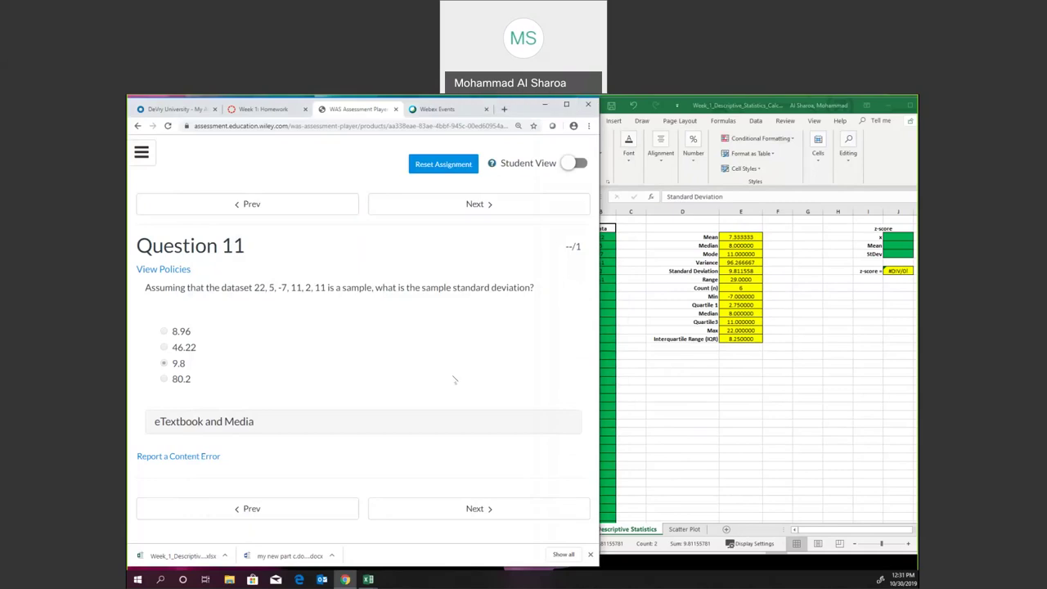
left_click(480, 208)
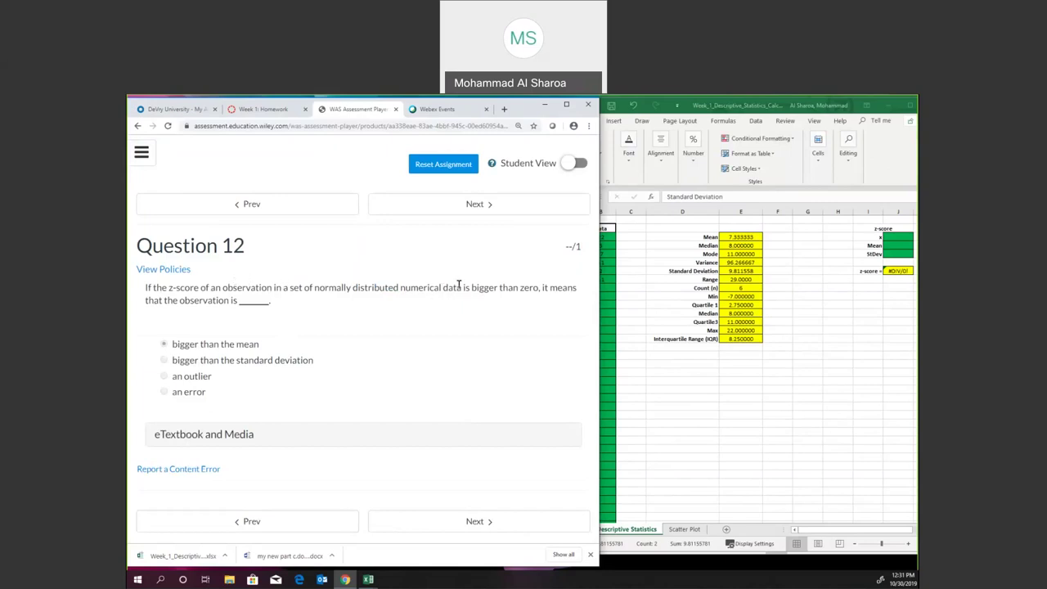
left_click_drag(469, 283, 299, 311)
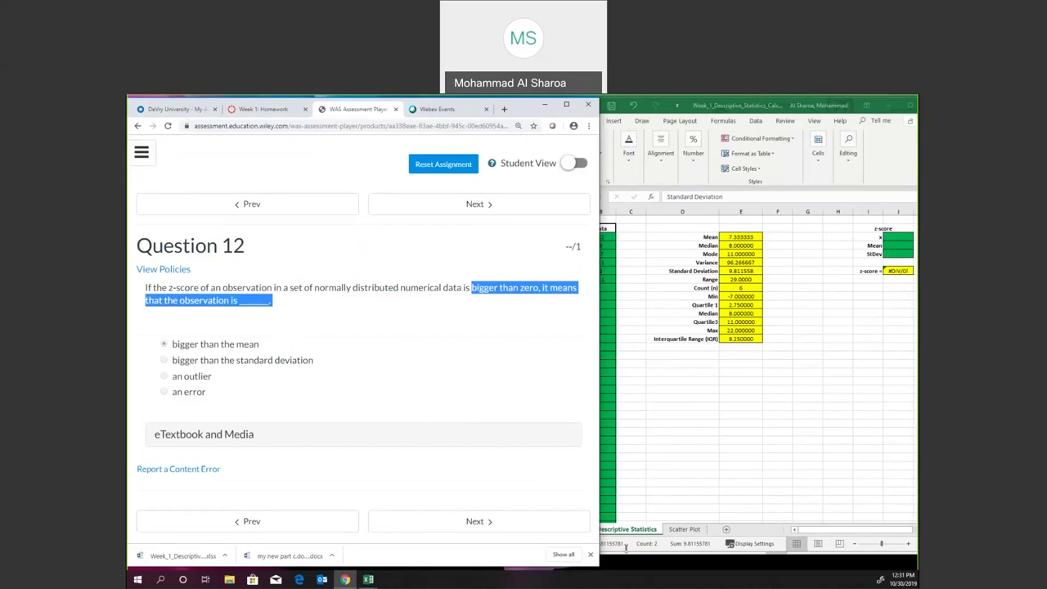
Step: Minimize the descriptive statistics workbook and enter the label "Z-score=" in A17 of the Book1 worksheet
left_click(694, 455)
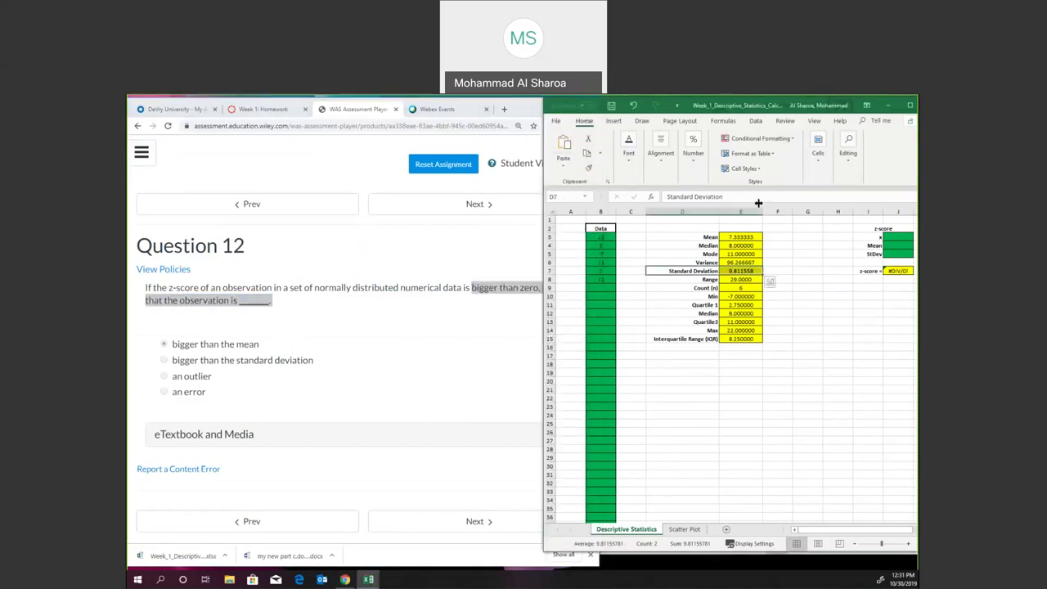
left_click(888, 107)
left_click(663, 468)
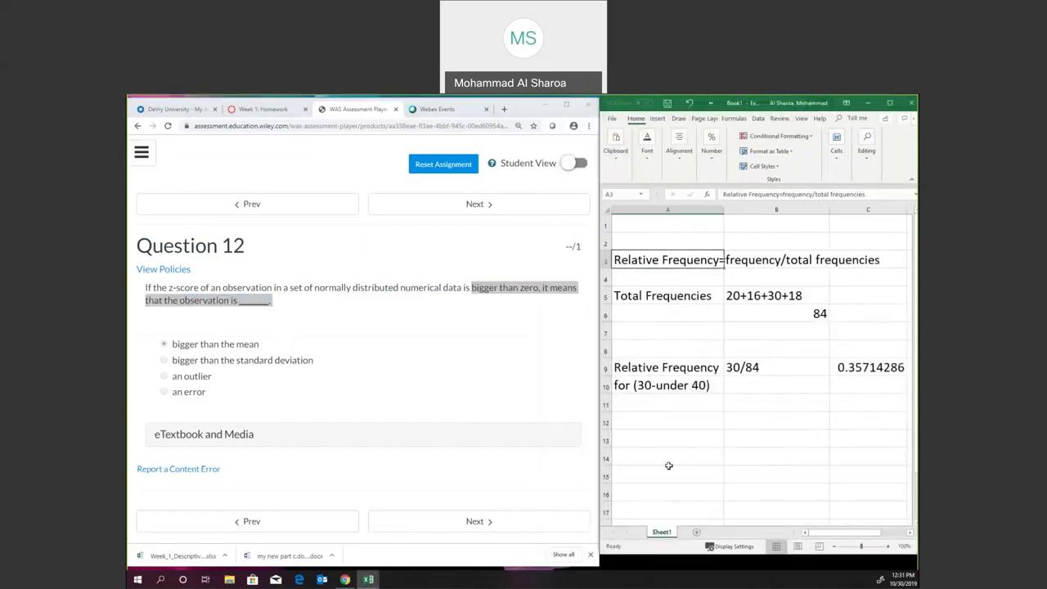
scroll(673, 446, "down", 4)
left_click(628, 293)
type("Z")
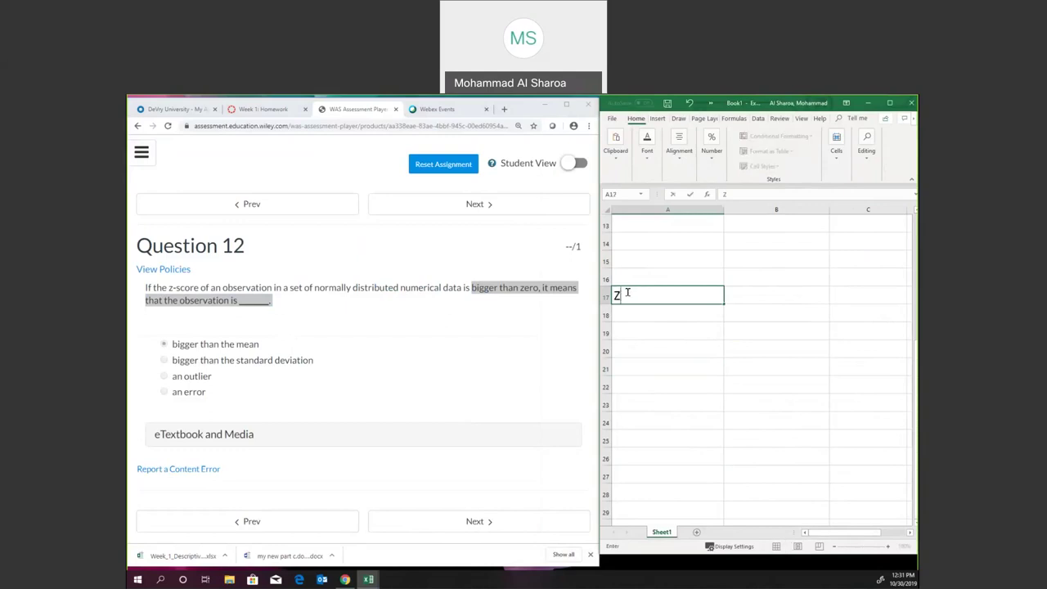
type("-score=")
left_click(754, 289)
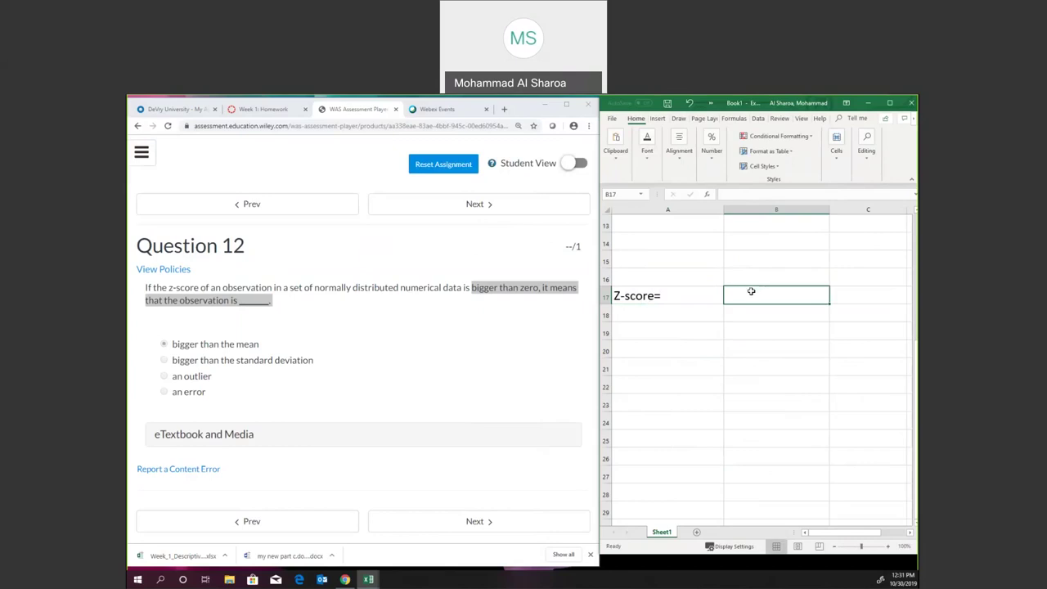
Step: Extend the A17 label to "Z-score for x=" and enter the text "(x-mean)/standard deviation" in B17
double_click(649, 294)
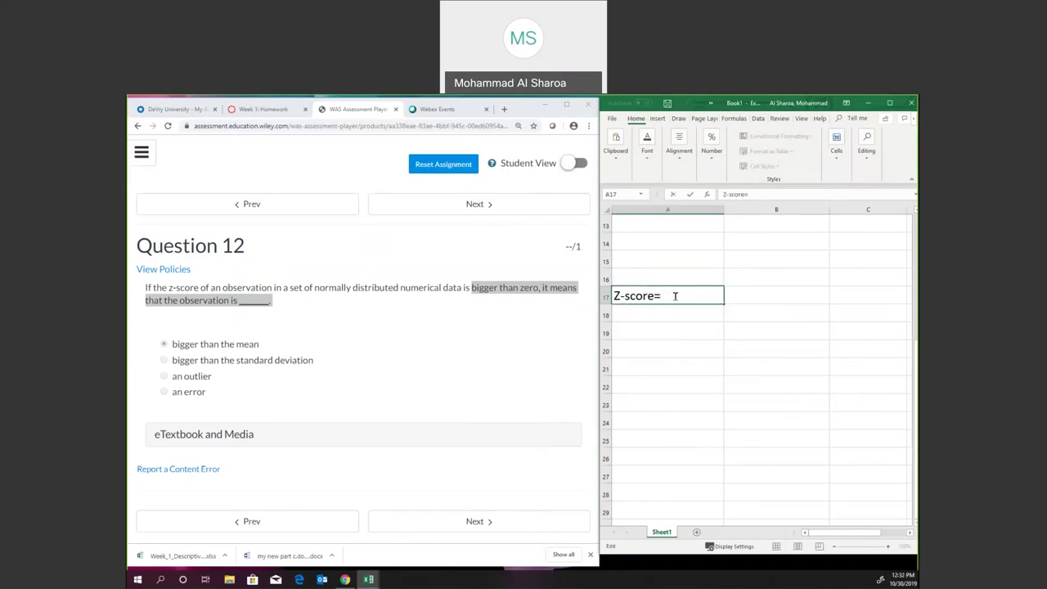
type("for x")
left_click(758, 290)
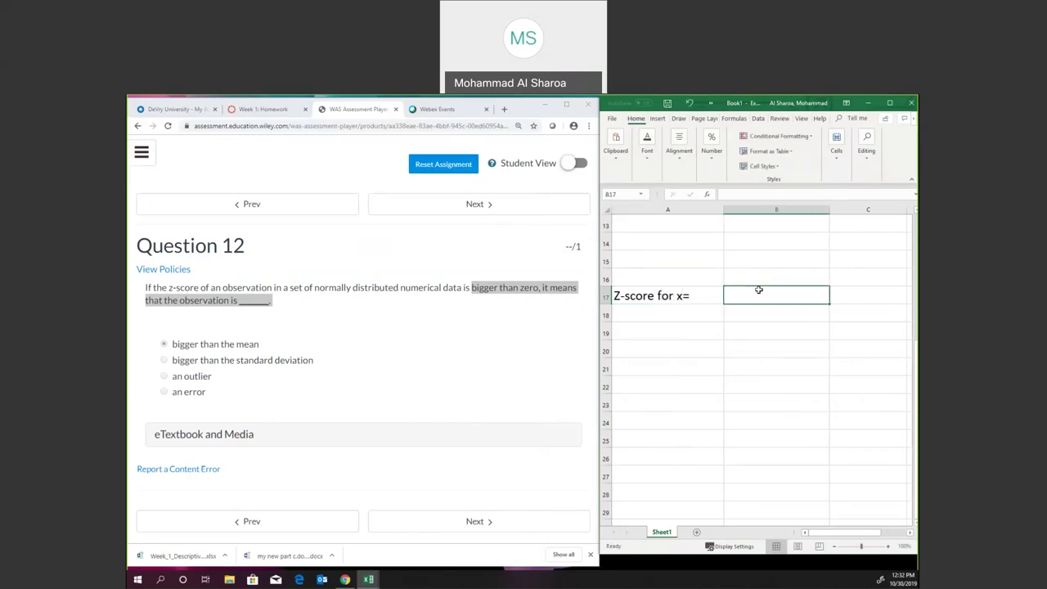
type("(")
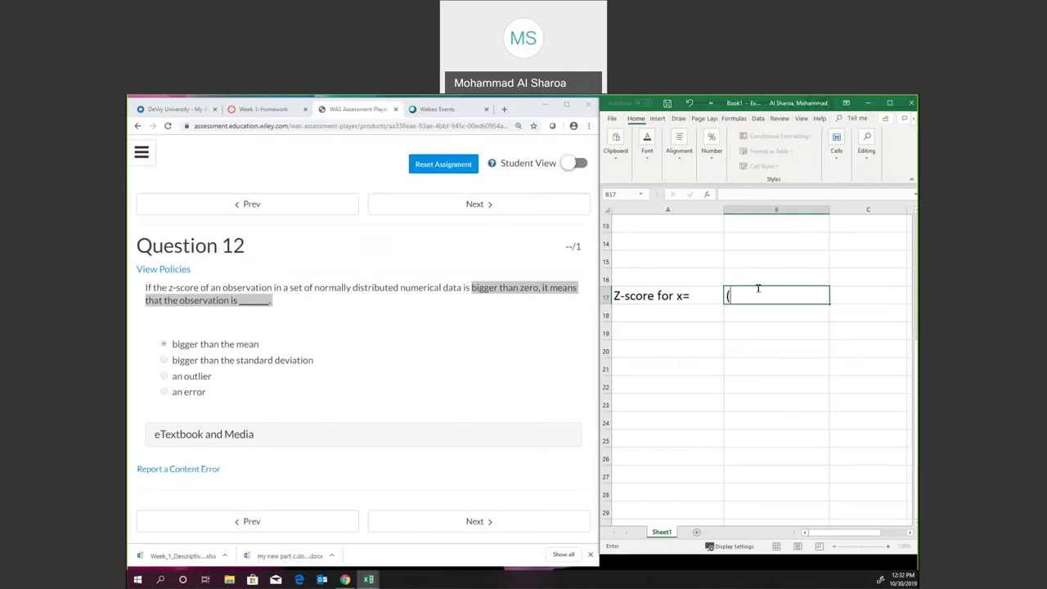
type("x-mean)/standard deviation")
left_click(744, 346)
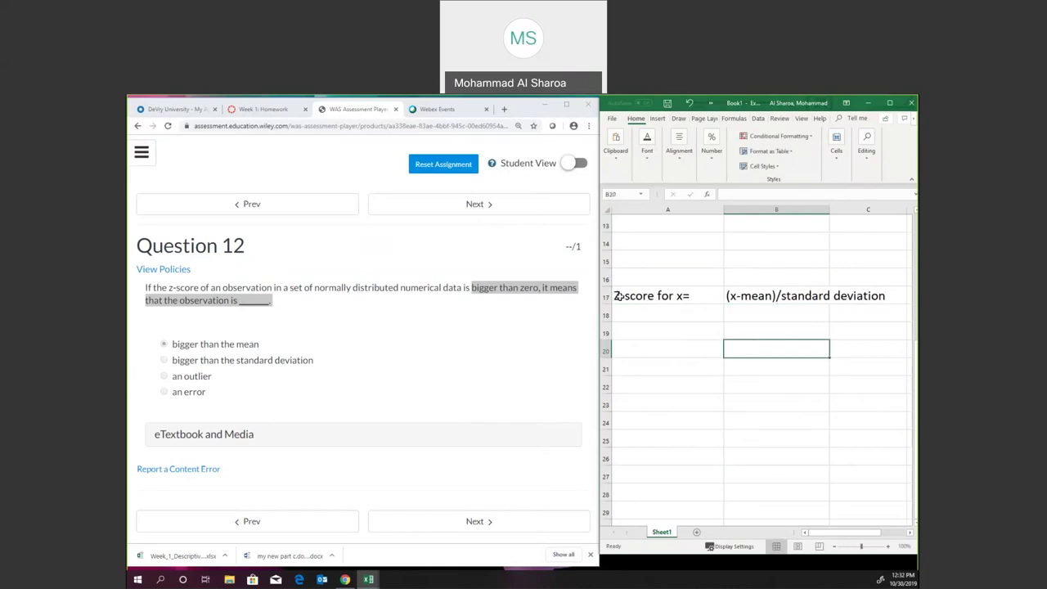
left_click(654, 293)
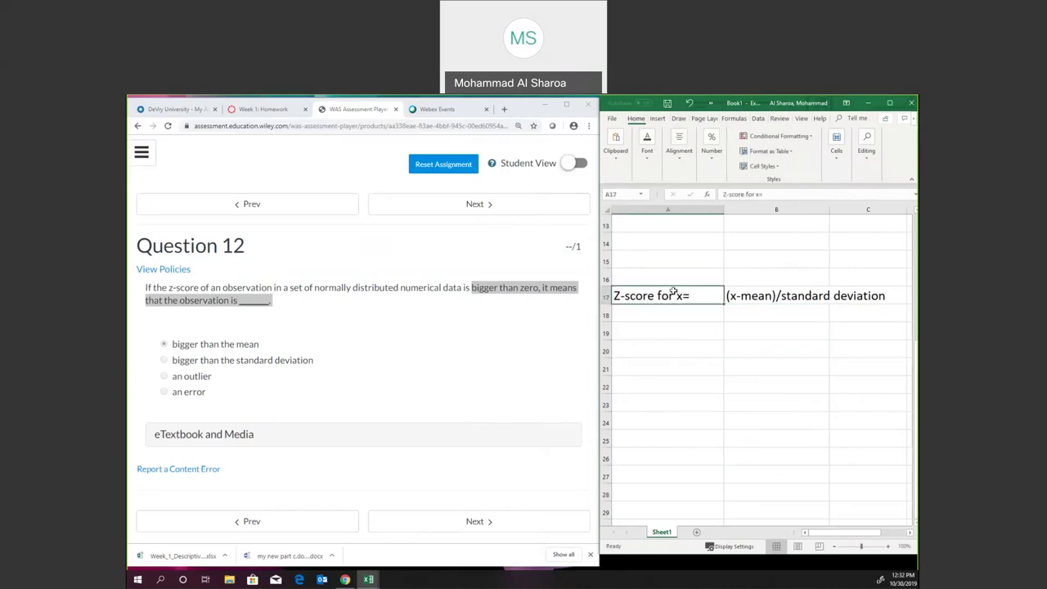
double_click(674, 292)
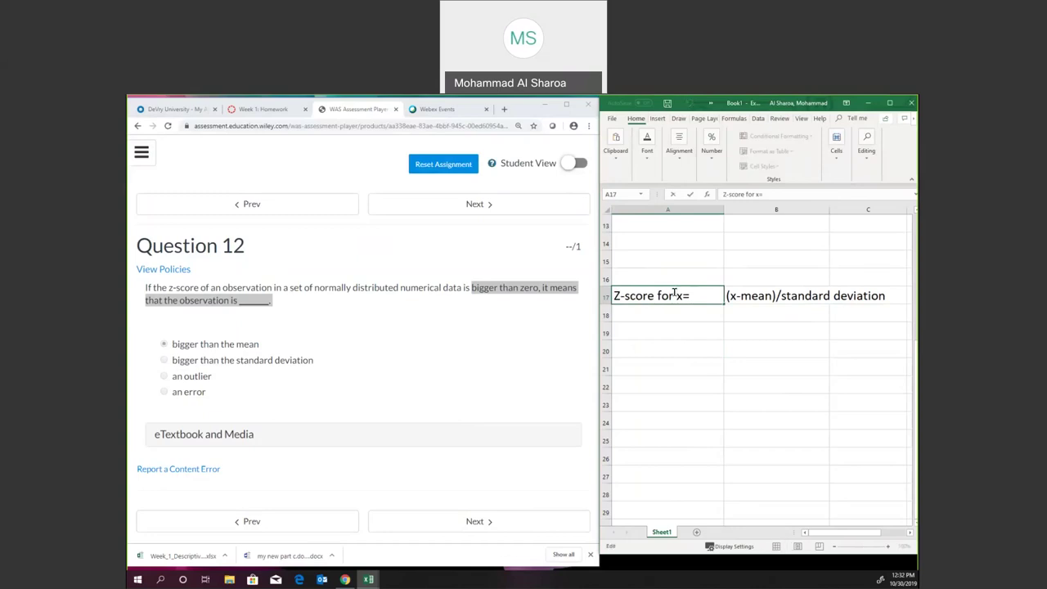
double_click(678, 295)
key("Return")
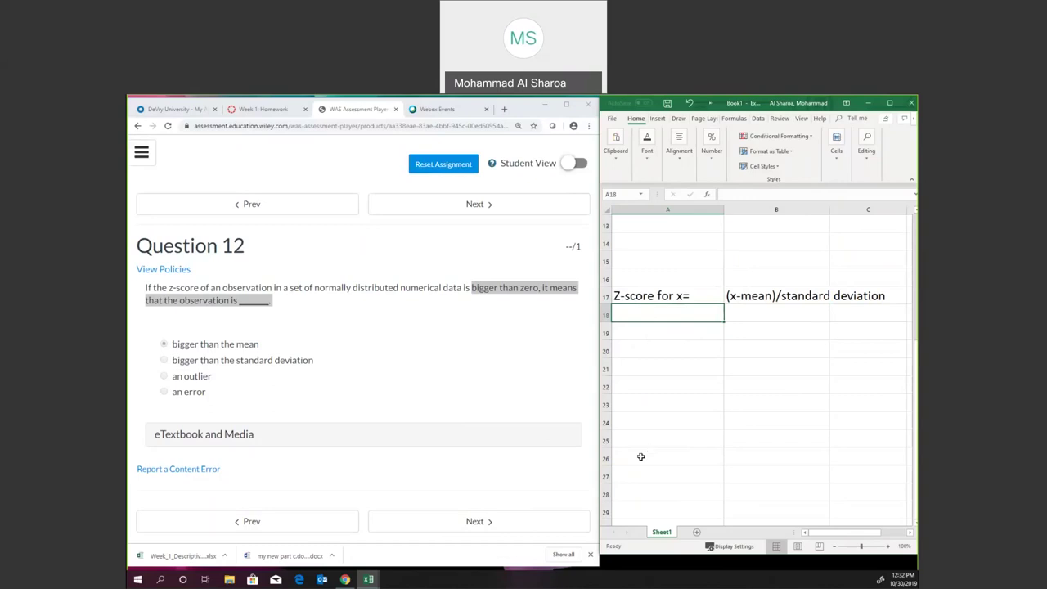
Step: Set up a worked example in A20:A22 with the lines "Example:", "mean=10" and "st. deviation=2"
left_click(652, 344)
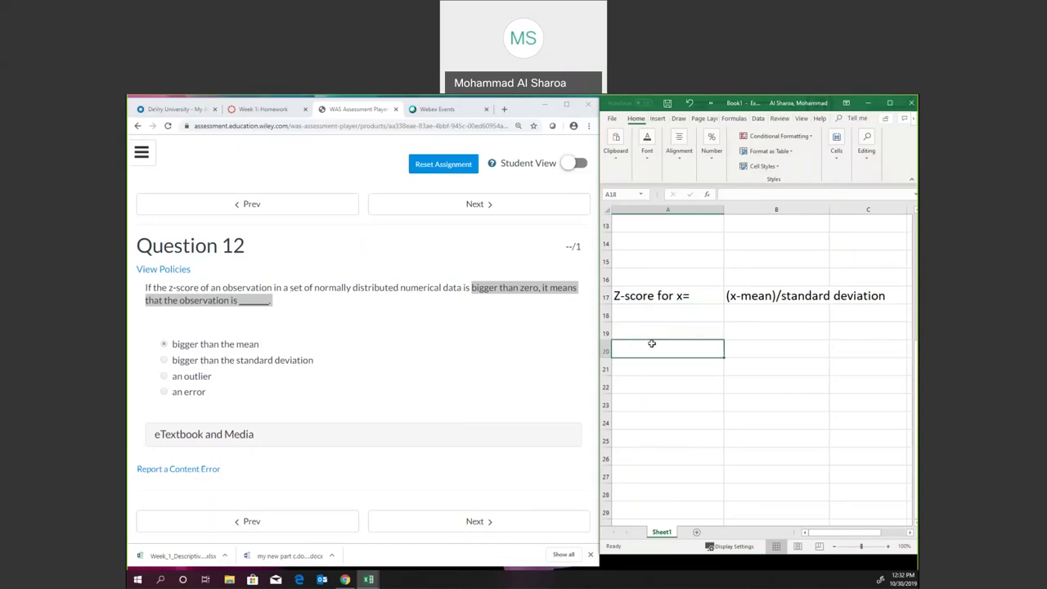
type("Example:")
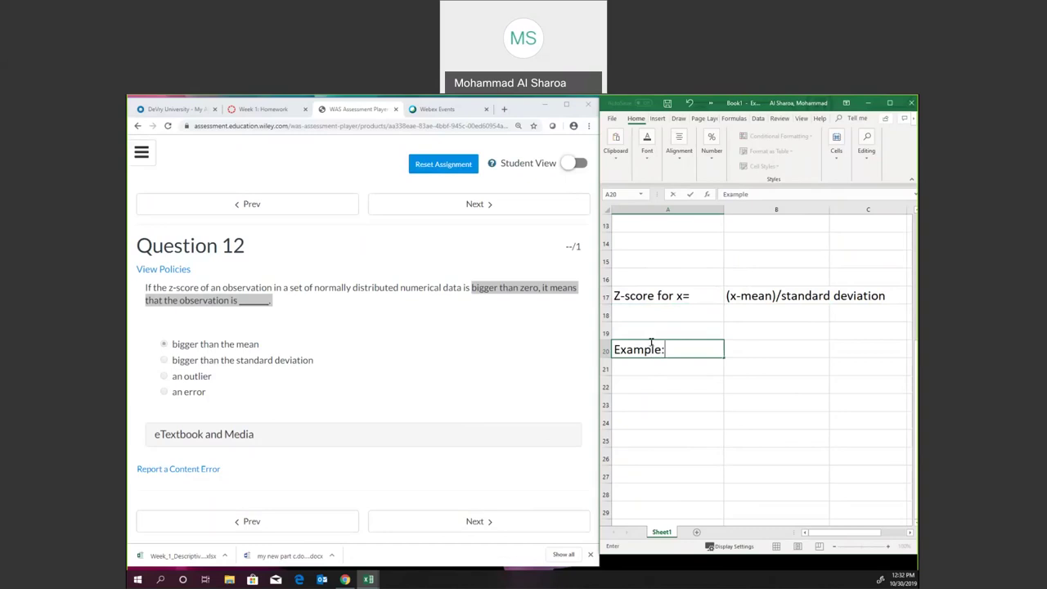
key("Return")
type("mean=10")
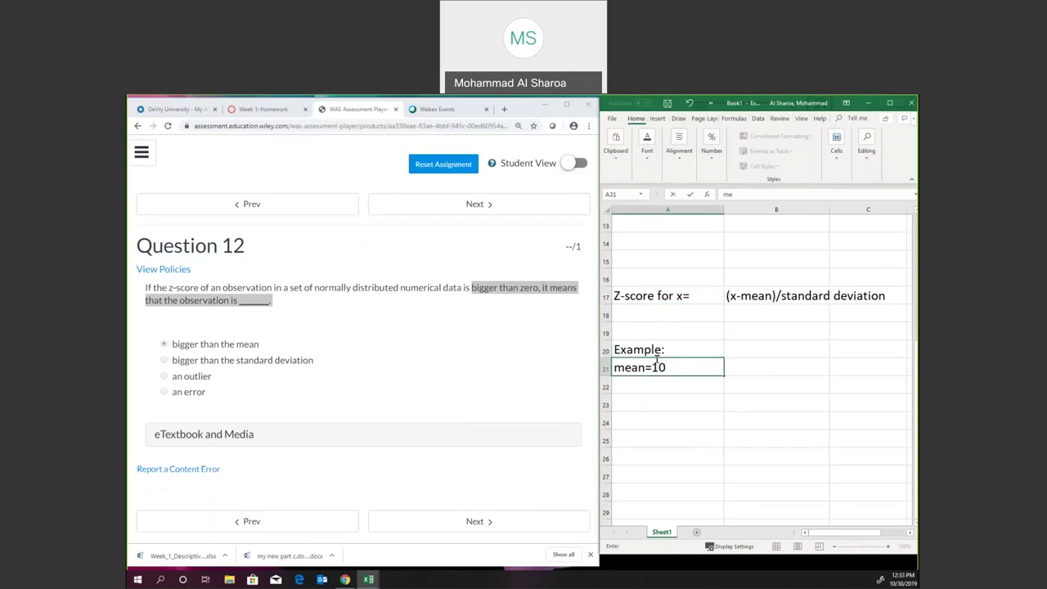
left_click(679, 385)
type("st. dew")
type("s")
key("BackSpace")
key("BackSpace")
key("BackSpace")
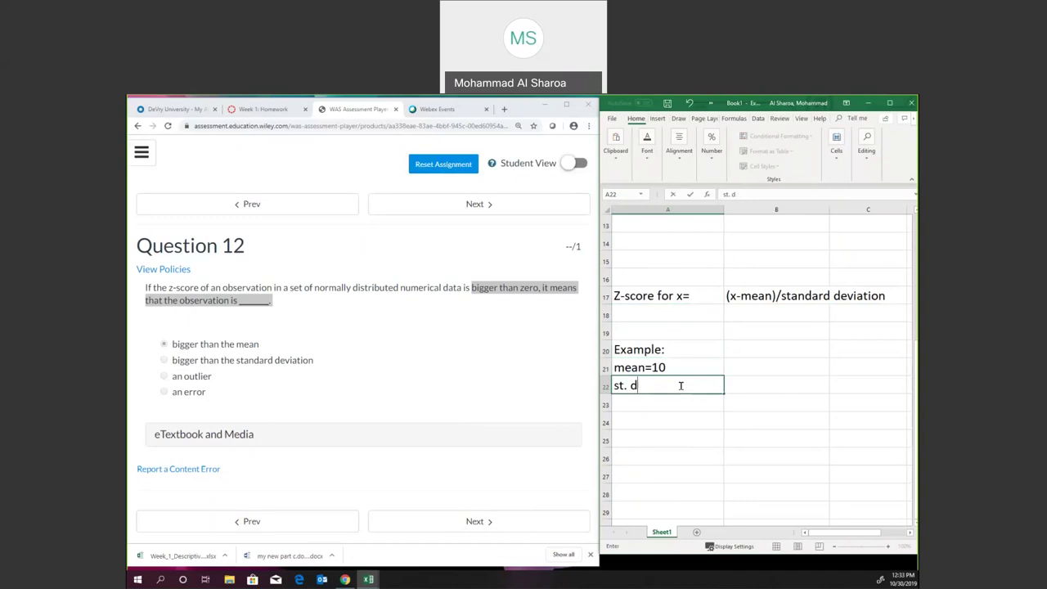
type("eviation=2")
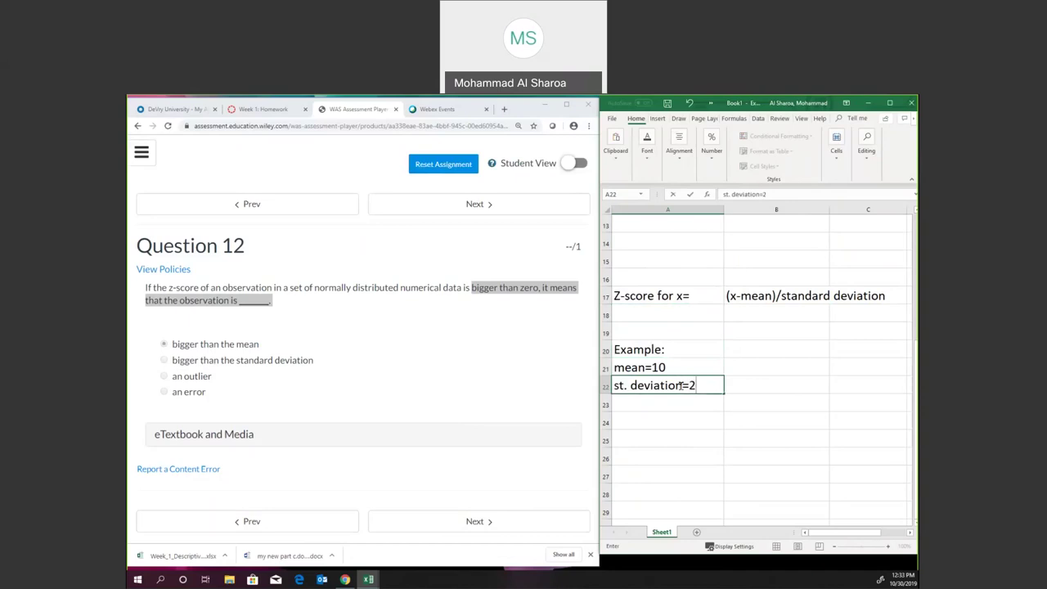
key("Return")
Step: Enter "find the z-score for 7" in A23 and widen columns A and B to fit their text
type("fi")
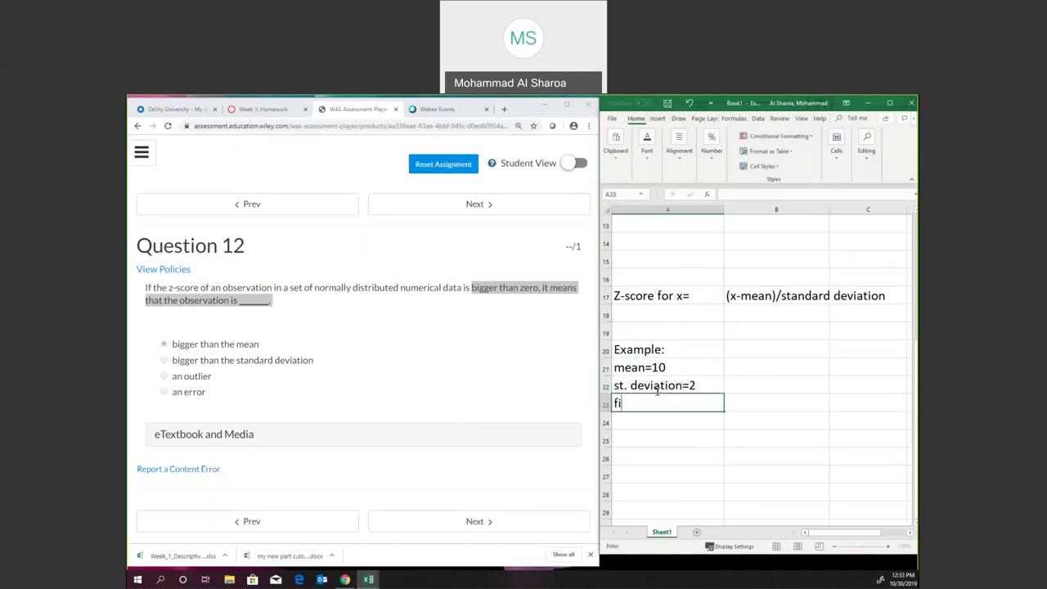
type("nd the z-score ")
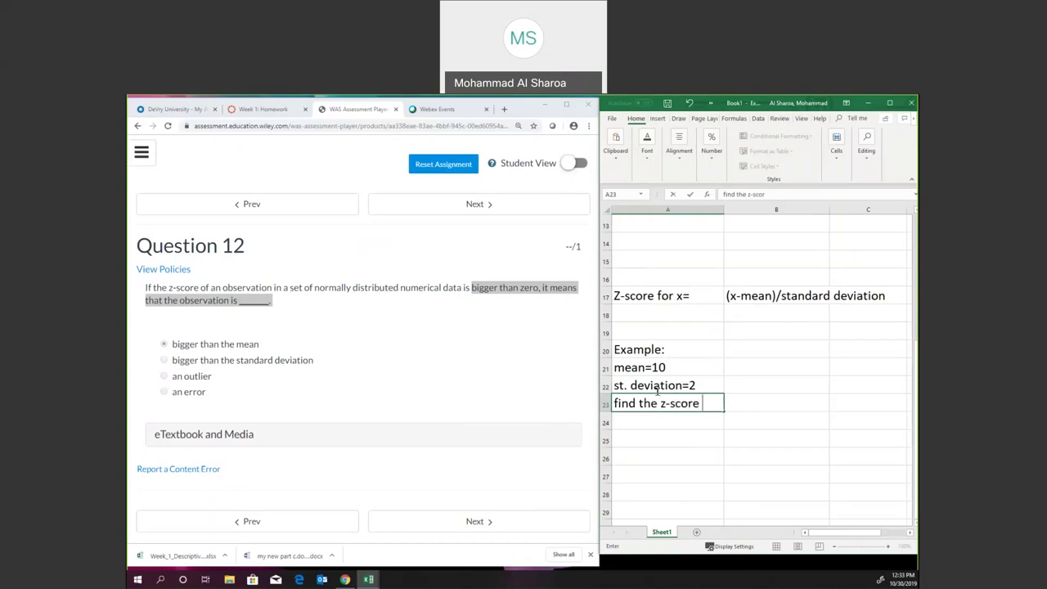
type("for 7")
left_click(729, 419)
left_click_drag(725, 206, 734, 204)
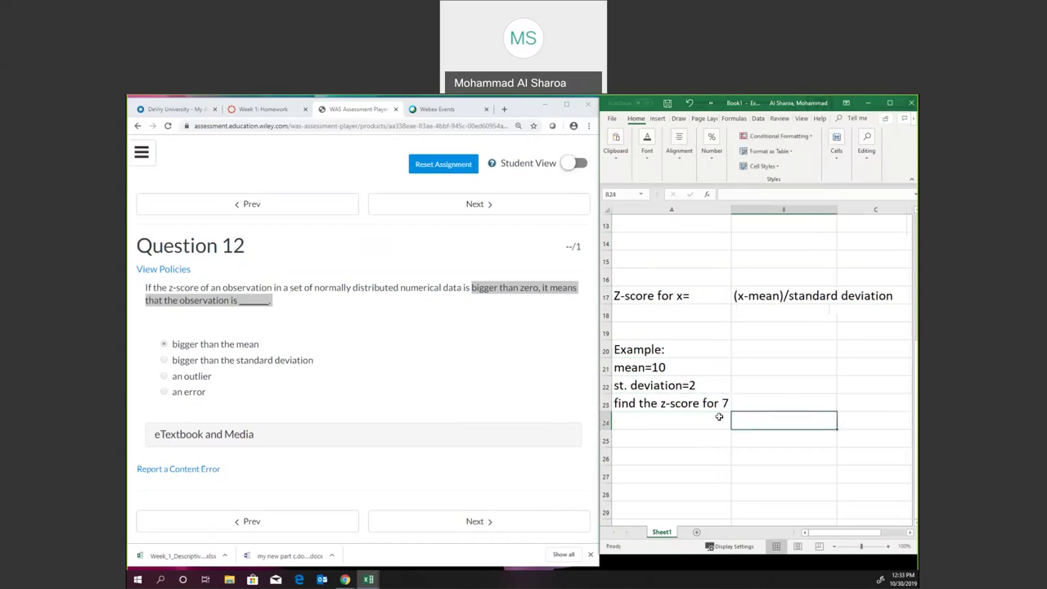
left_click(657, 367)
left_click(679, 384)
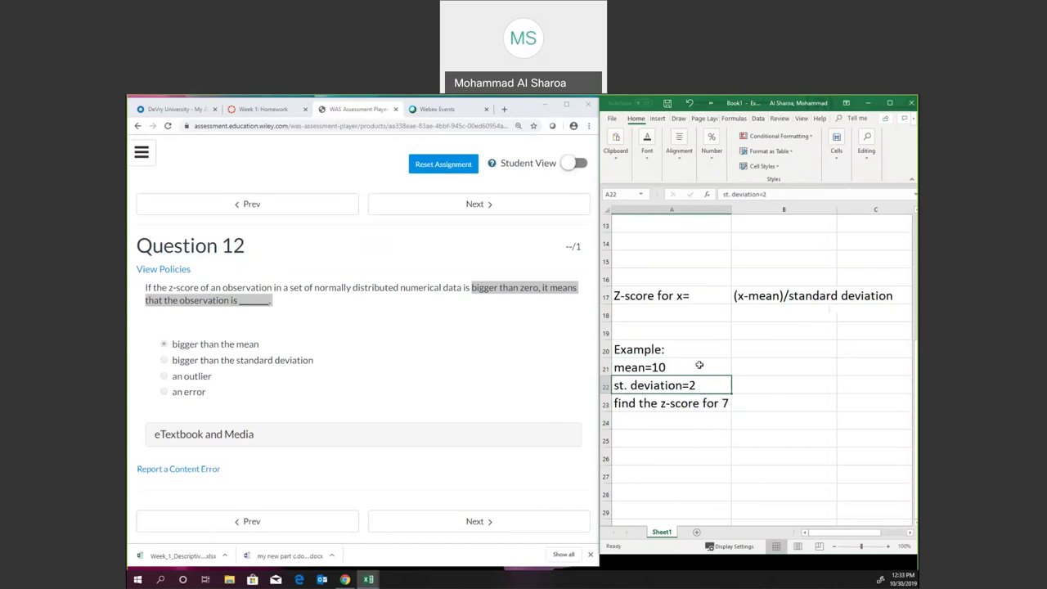
left_click_drag(837, 210, 899, 213)
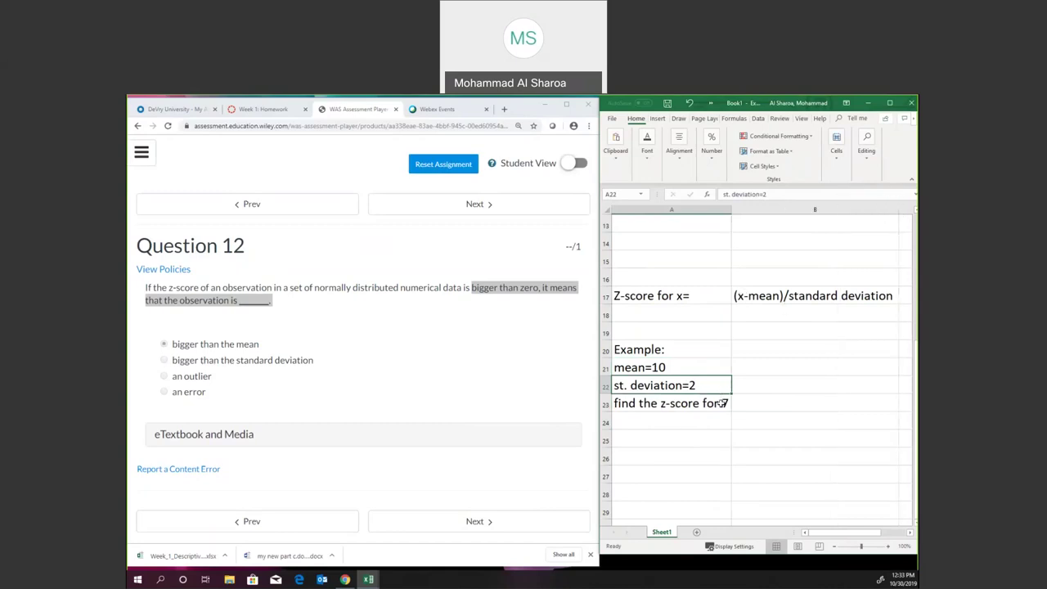
Step: Write the substituted z-score expression "(7-10)/2" as text in B23
left_click(742, 400)
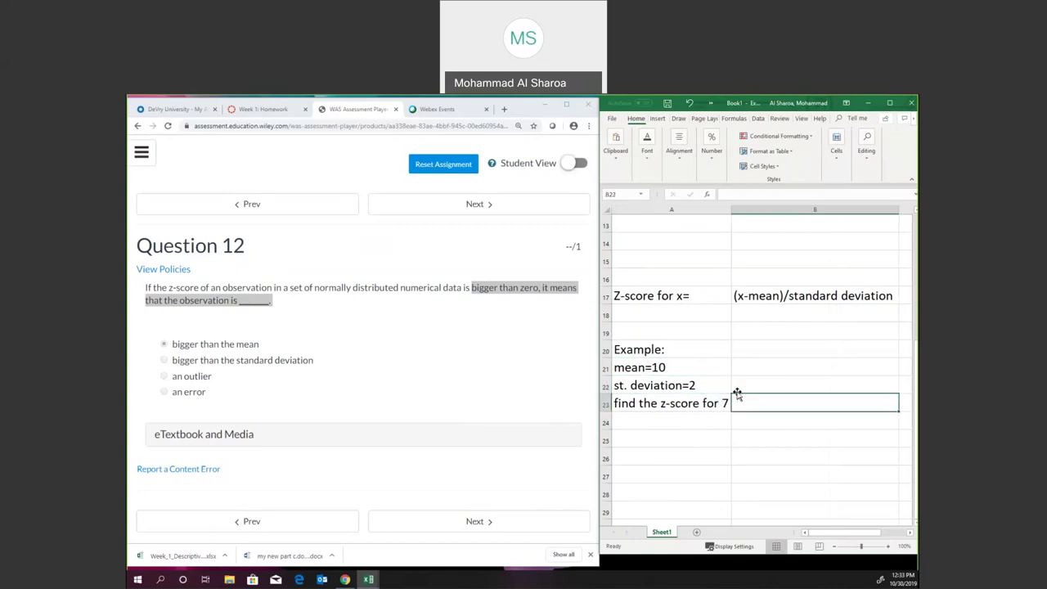
type("(")
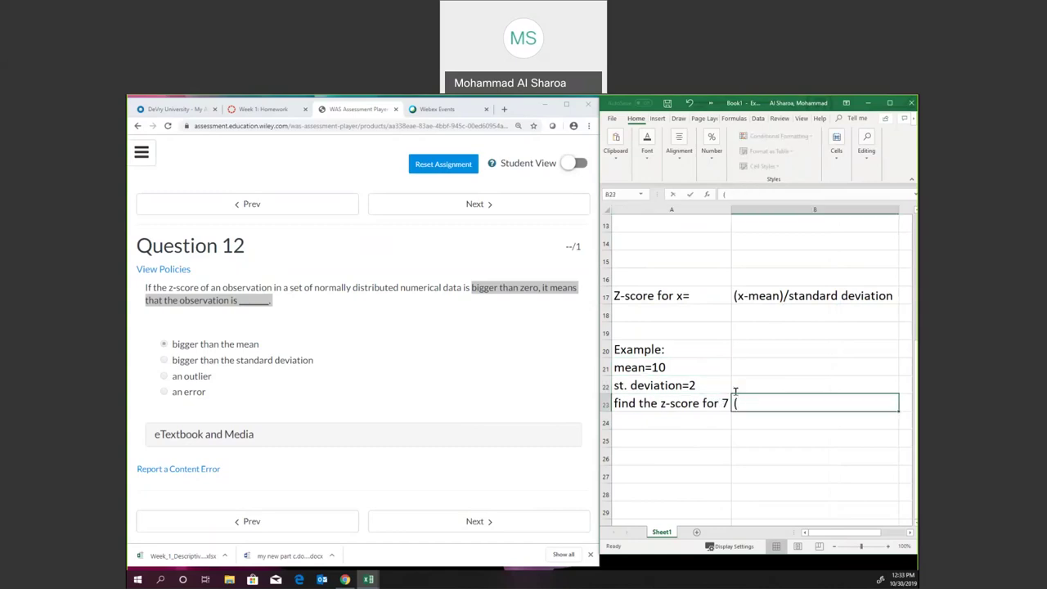
type("7-10)")
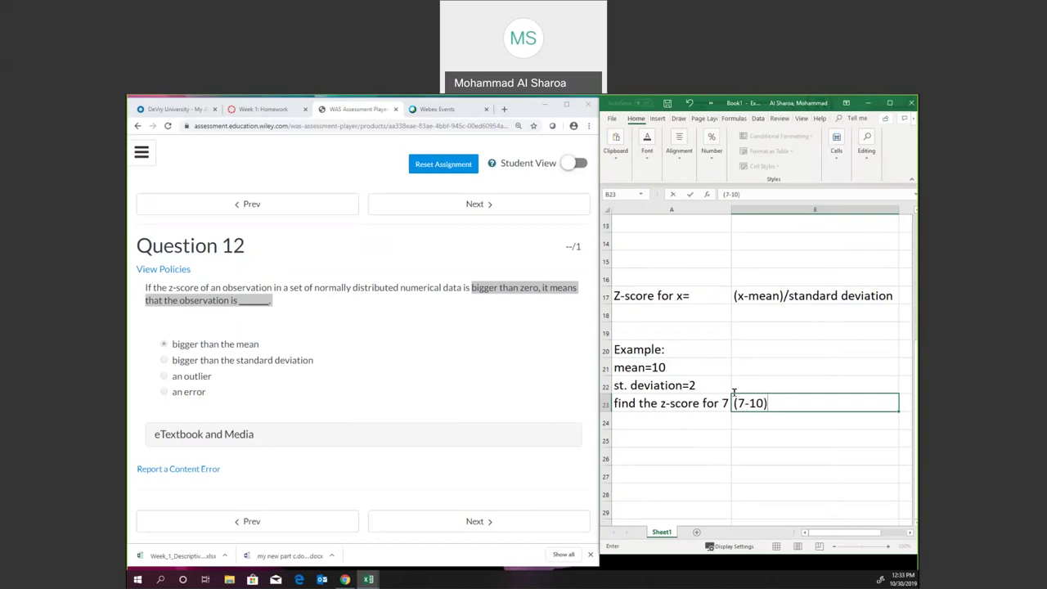
type("/")
right_click(774, 406)
left_click(780, 398)
type("2")
left_click_drag(733, 400, 782, 396)
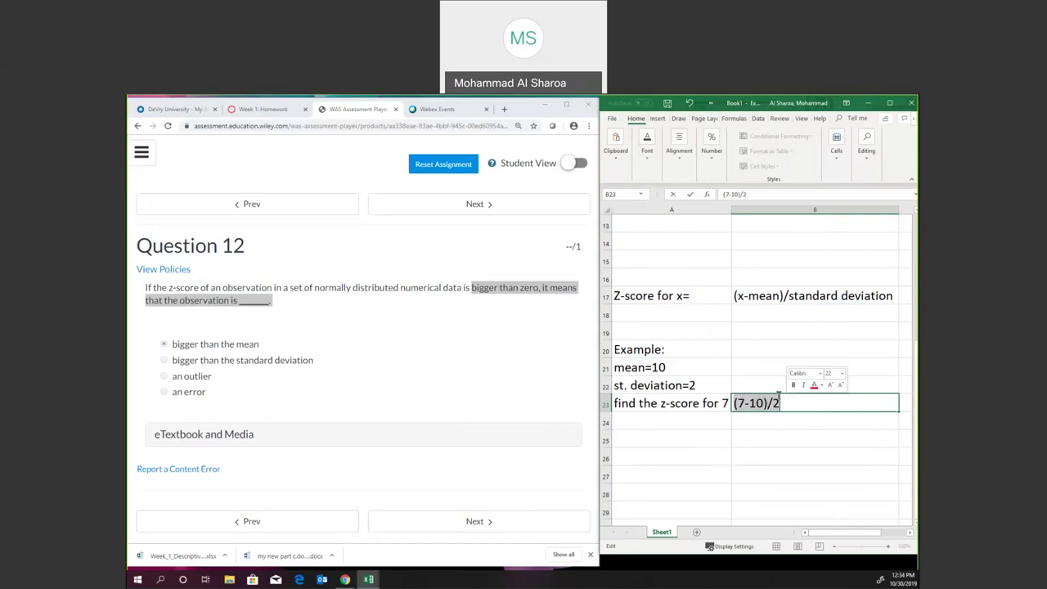
key("Return")
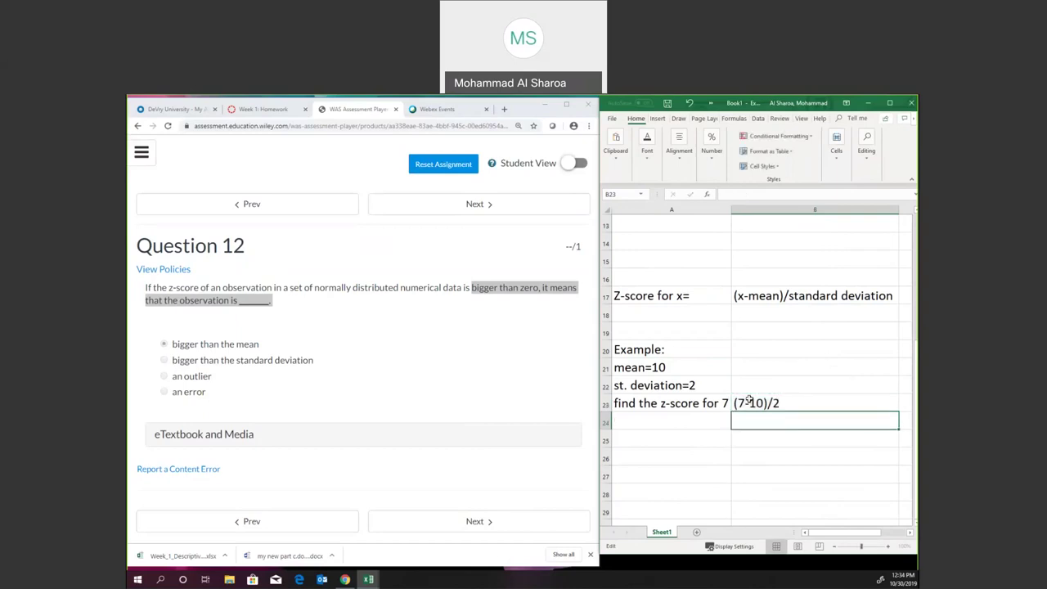
Step: Copy the expression (7-10)/2 from B23 into B24, keeping the original text in B23
left_click(741, 403)
double_click(775, 402)
left_click_drag(775, 403, 718, 403)
key("ctrl+c")
key("Delete")
key("ctrl+z")
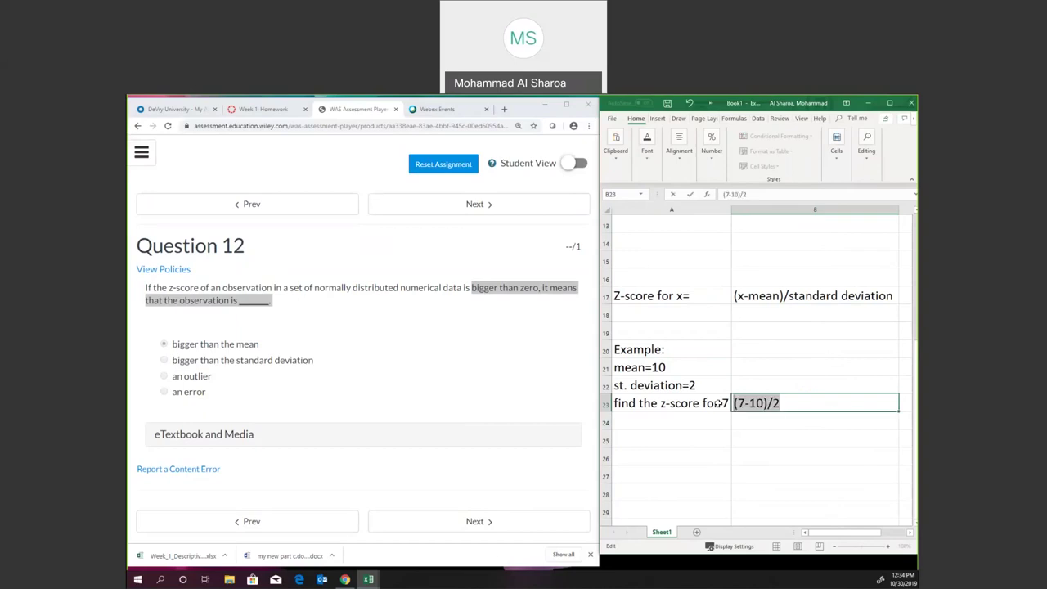
left_click(758, 417)
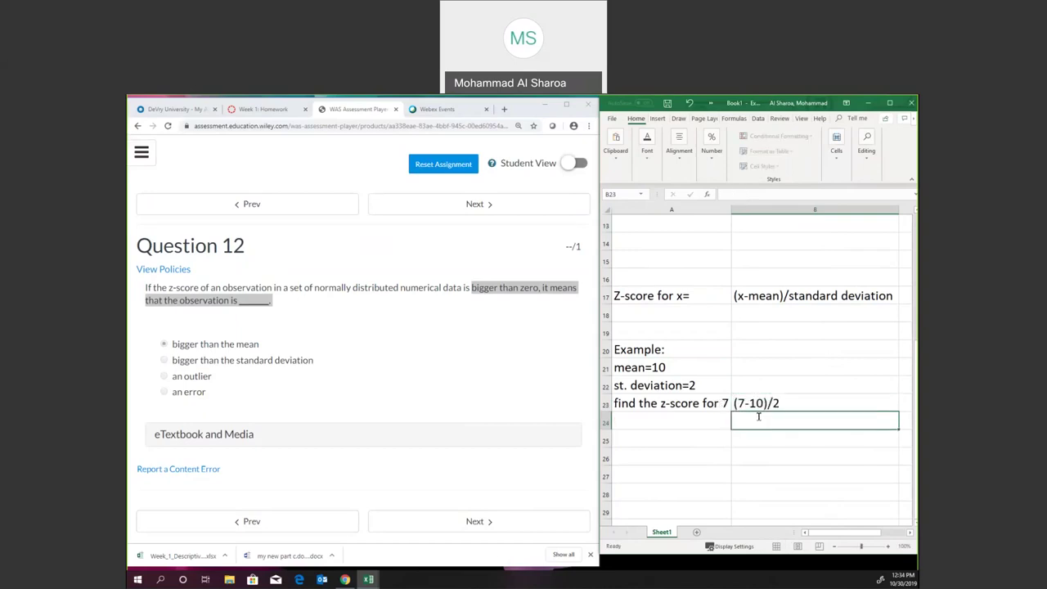
double_click(758, 417)
key("ctrl+v")
key("Return")
key("Return")
Step: Turn the text in B24 into the formula =(7-10)/2 and highlight the expression and result in B23:B24
double_click(752, 420)
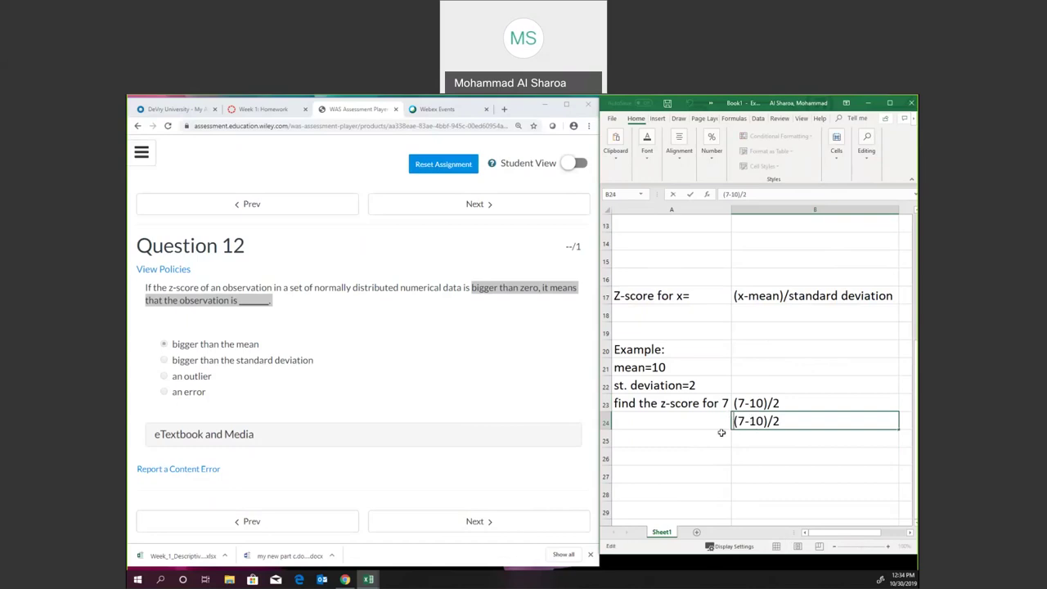
type("=")
key("Return")
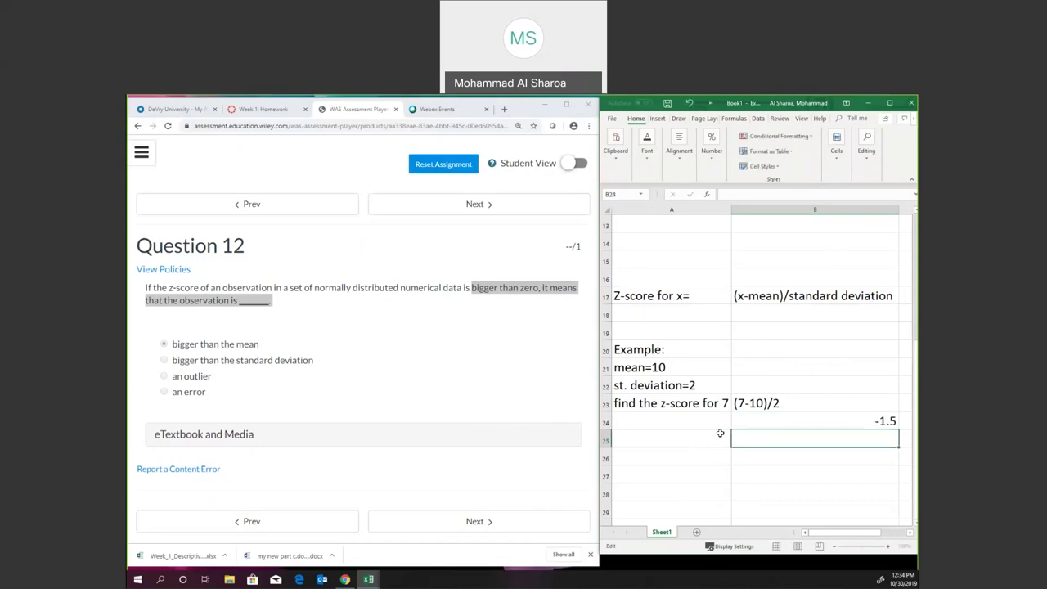
left_click(822, 418)
left_click_drag(756, 401, 754, 412)
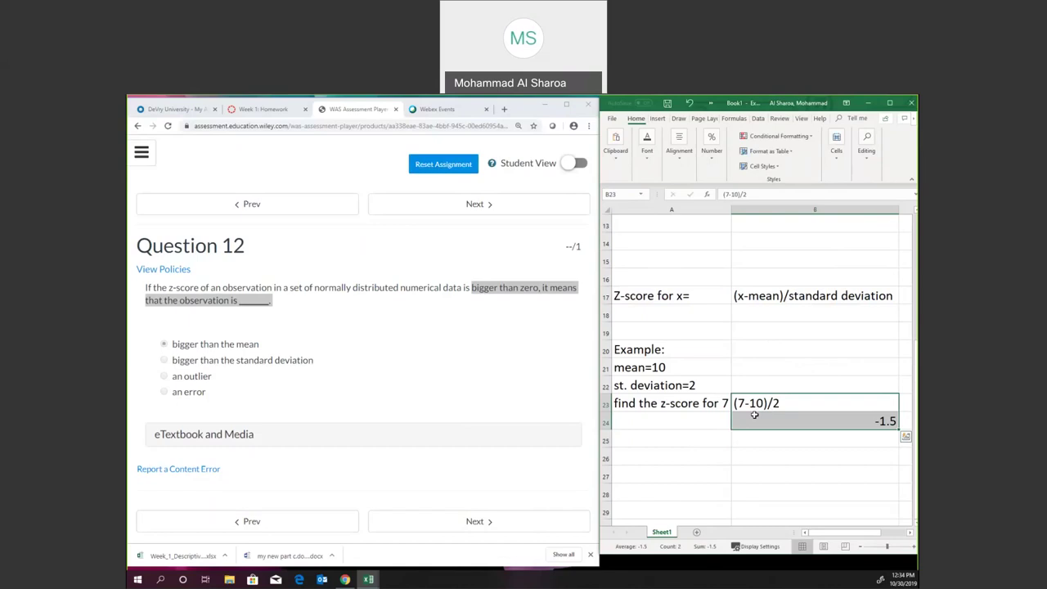
left_click(870, 420)
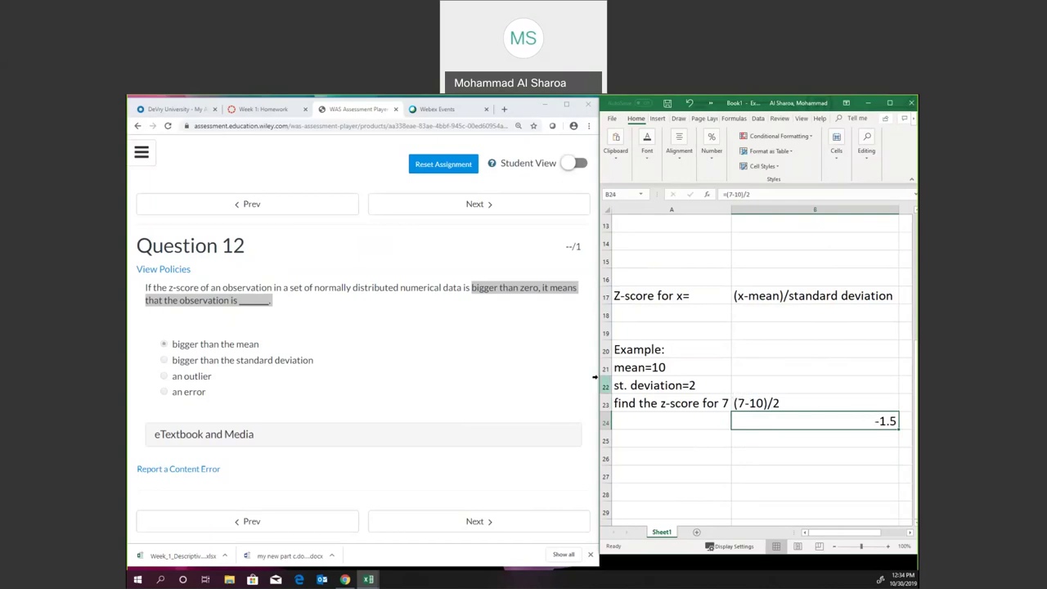
Step: Enter "find the z-score for 12" in A26 and fit column A to its contents
left_click(647, 449)
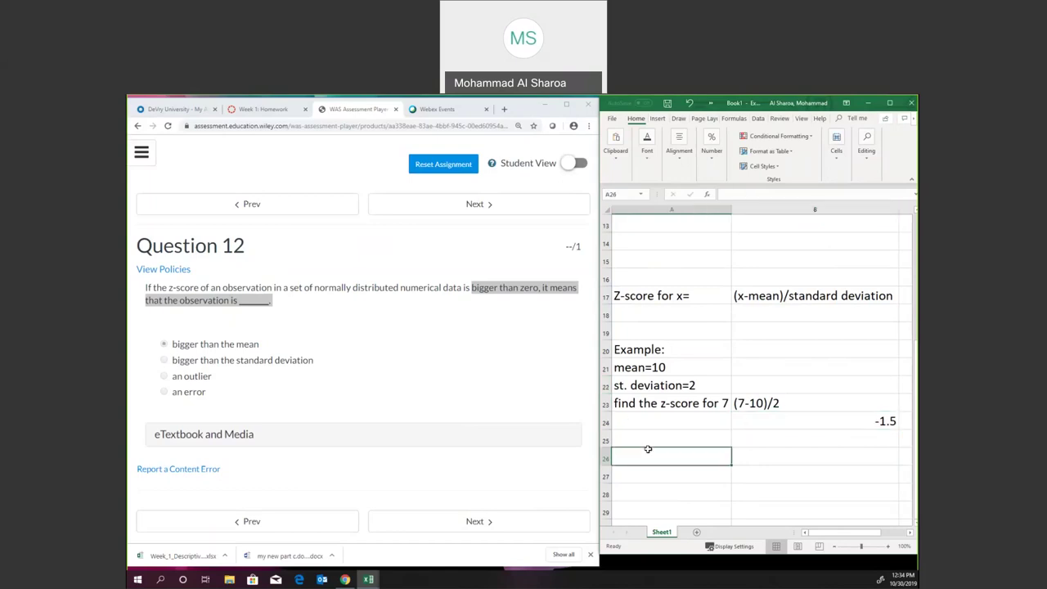
type("find the z-scotre")
key("BackSpace")
key("BackSpace")
key("BackSpace")
key("BackSpace")
type("re for 12")
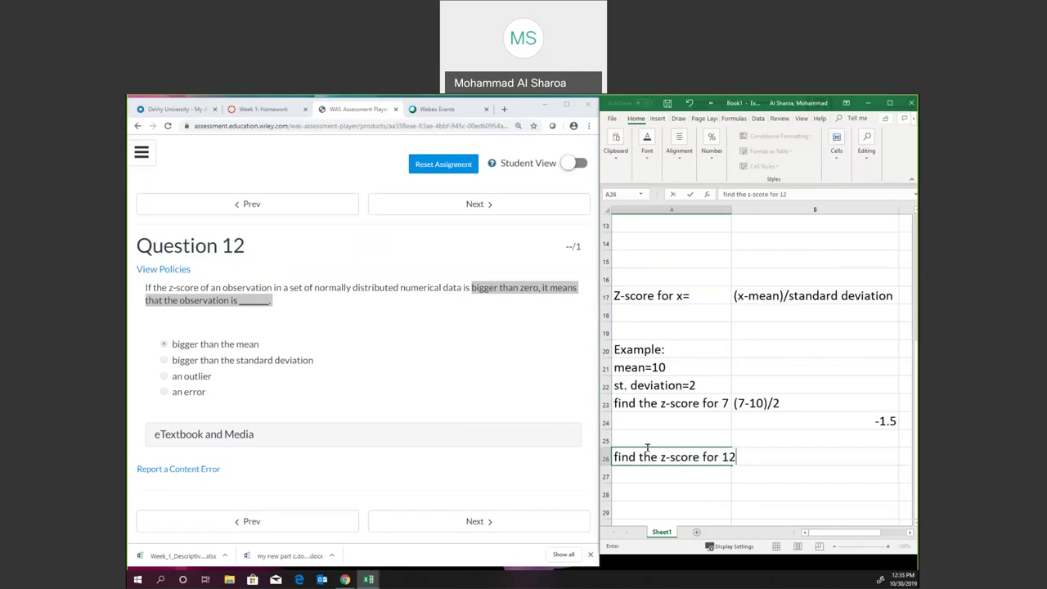
left_click(768, 469)
left_click(756, 451)
double_click(731, 209)
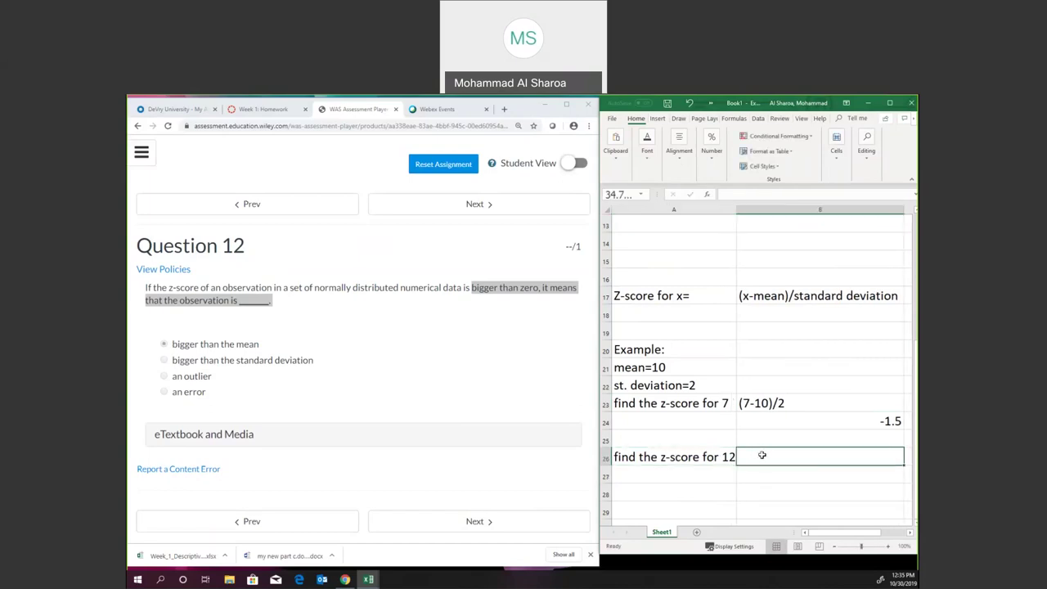
Step: Write the substituted z-score expression "(12-10)/2" as text in B26
double_click(758, 452)
type("(12")
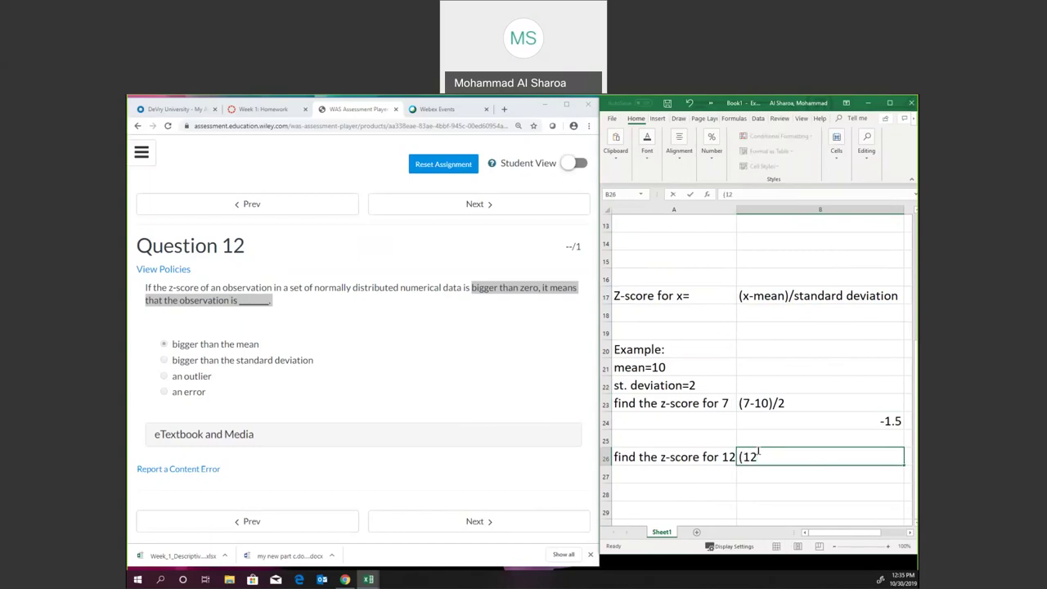
type("-10)/2")
left_click(771, 485)
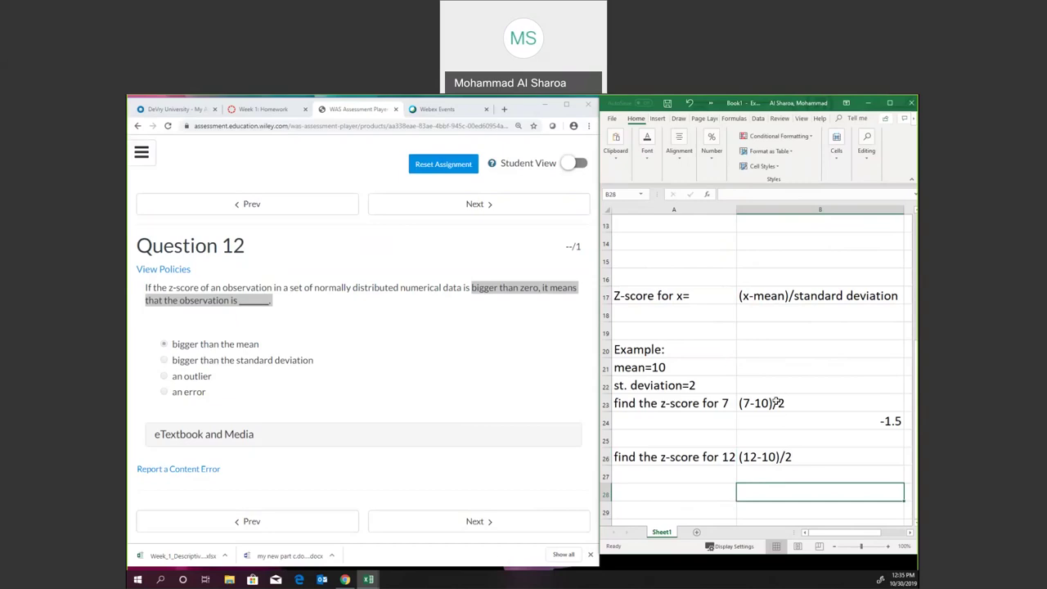
Step: Copy the expression (12-10)/2 from B26 into B27
double_click(783, 446)
left_click_drag(790, 456, 735, 455)
key("ctrl+c")
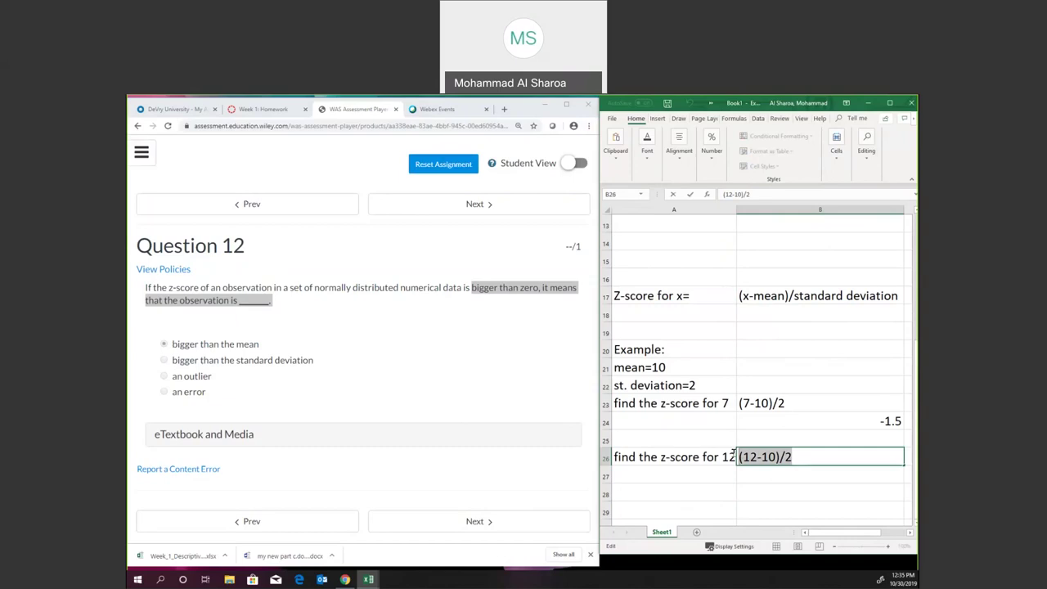
left_click(756, 470)
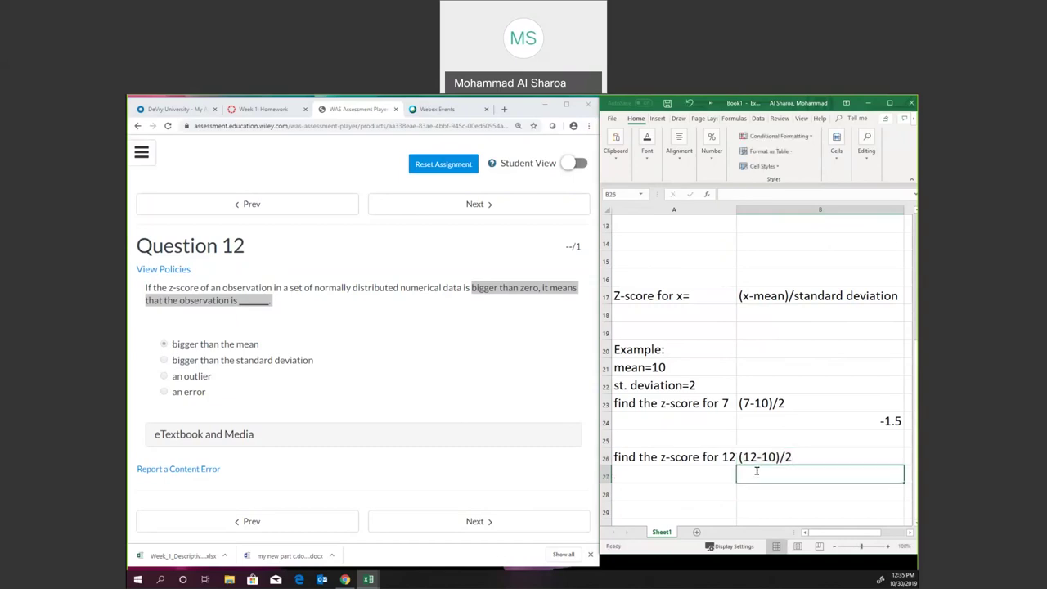
Step: Calculate the z-score for 12 in cell B27 with the formula =(12-10)/2
type("=")
key("ctrl+v")
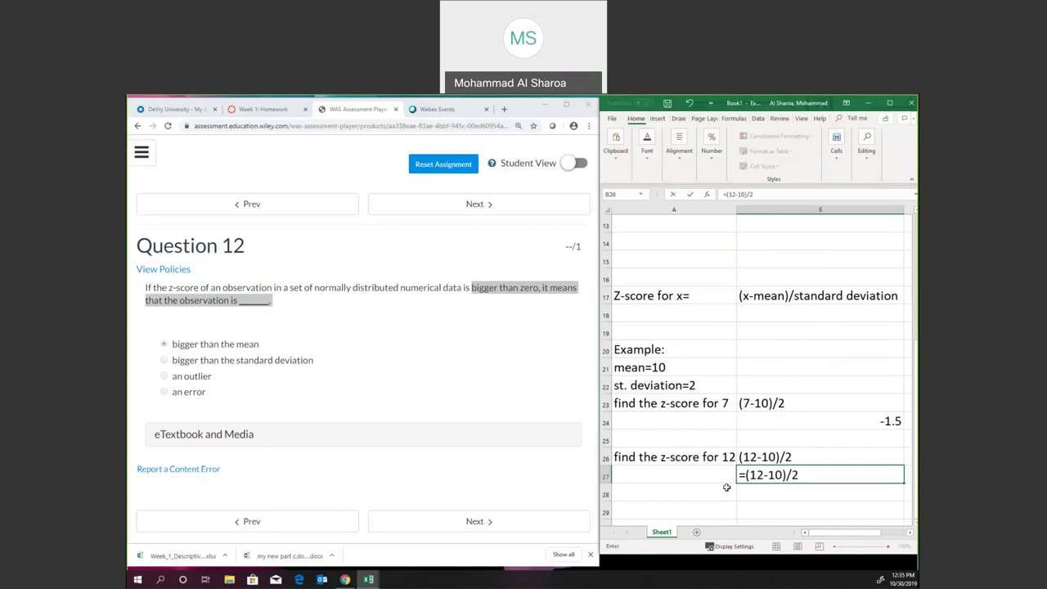
key("Return")
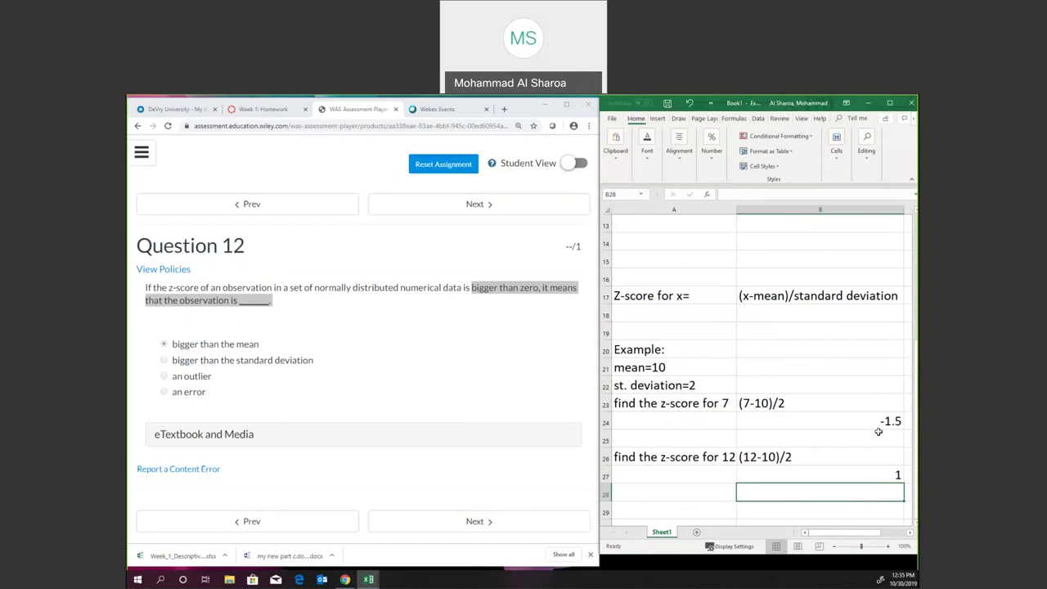
Step: Review the z-score result for 7, the Question 12 answer "bigger than the mean", and the z-score formula in B17
left_click(888, 421)
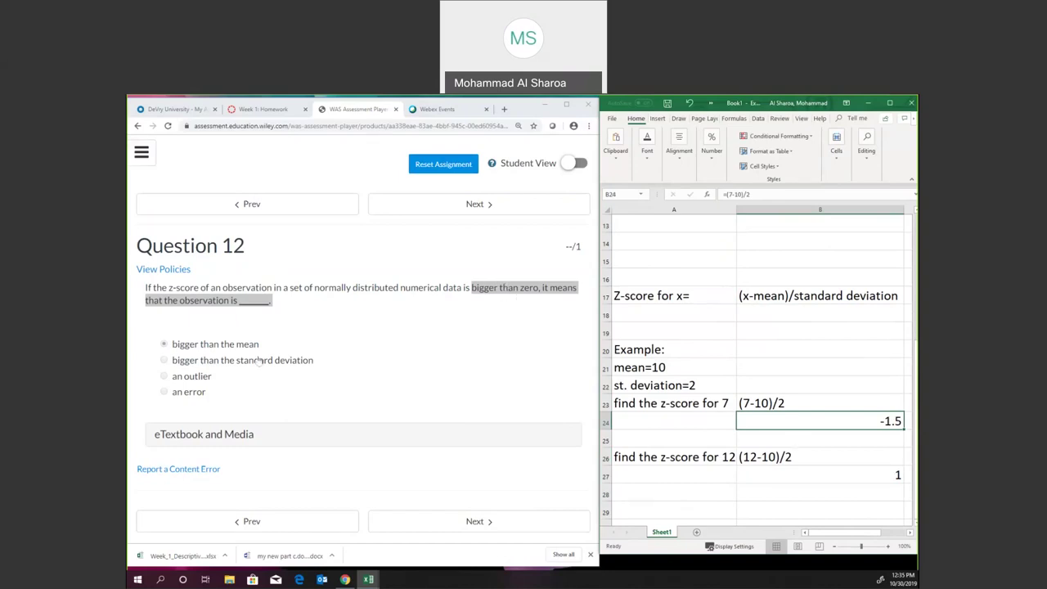
left_click(164, 344)
left_click(740, 296)
left_click(742, 295)
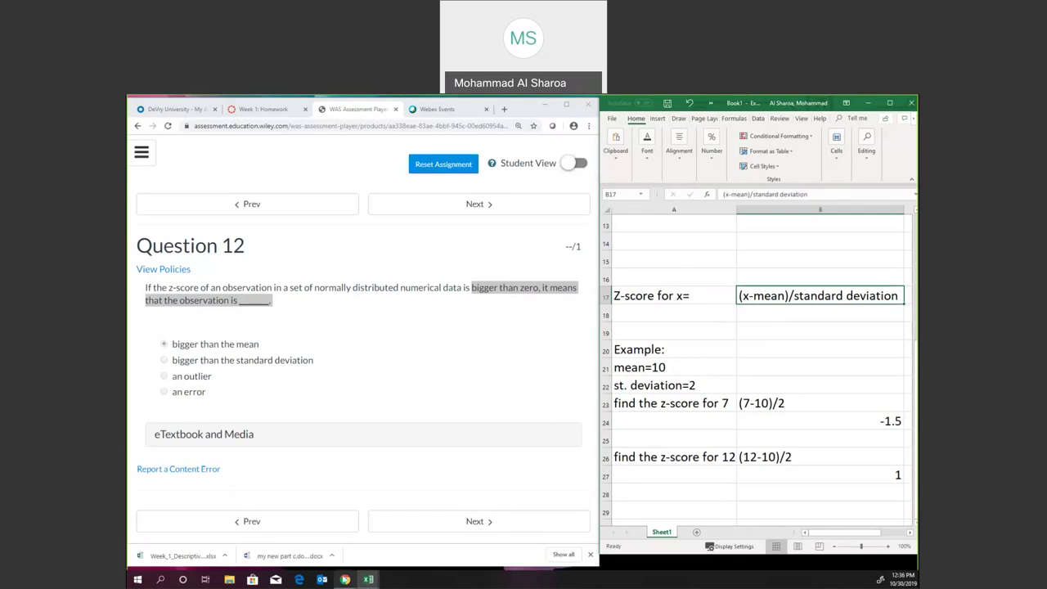
Step: Open a new browser window and search Google for "normal distribution curve"
left_click(344, 581)
left_click(344, 581)
left_click(344, 581)
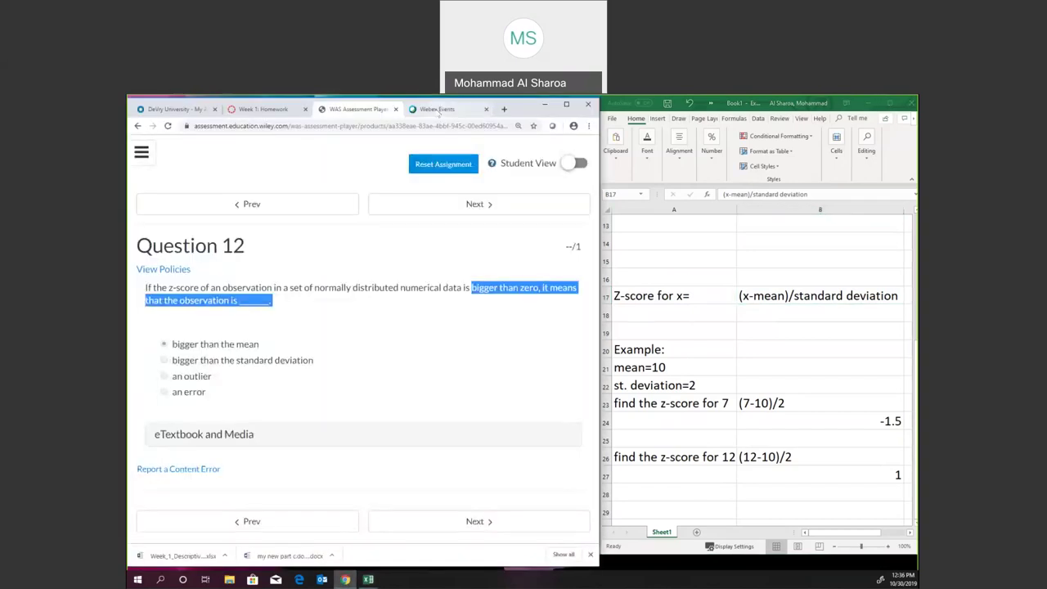
left_click(437, 108)
key("ctrl+n")
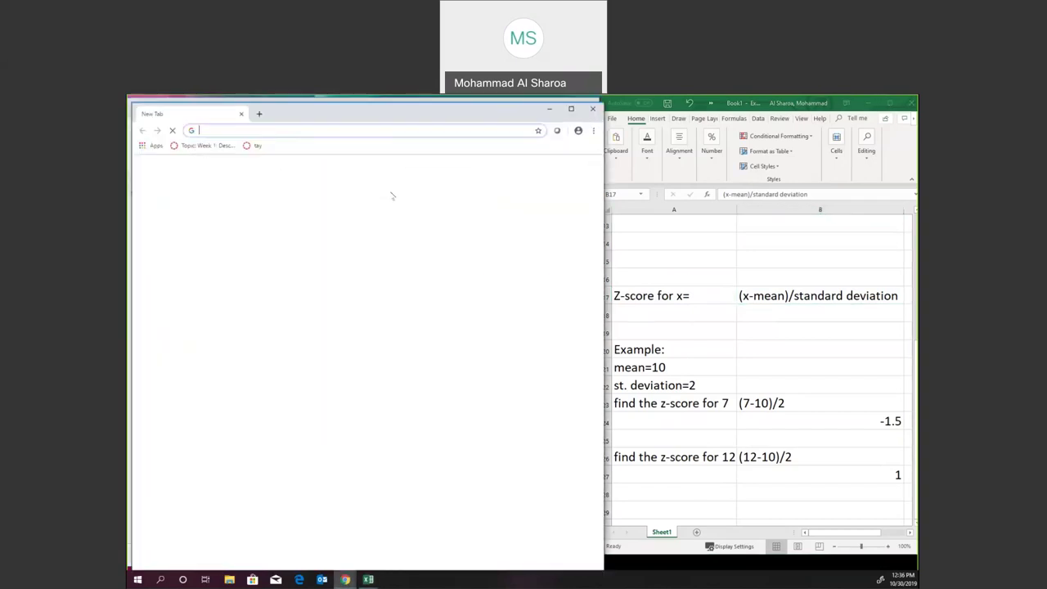
left_click(345, 303)
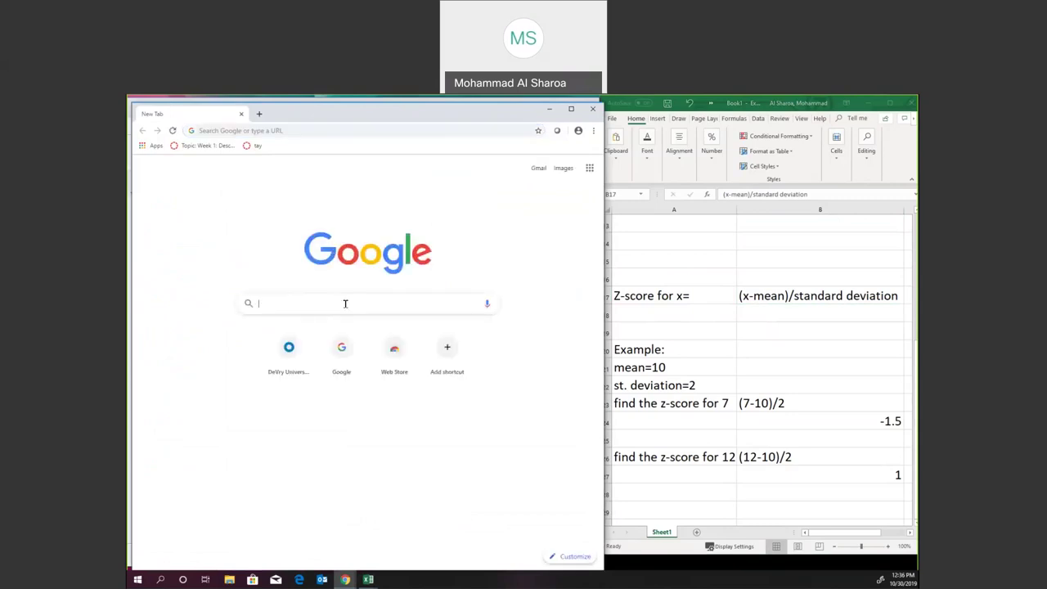
type("NORMAL D")
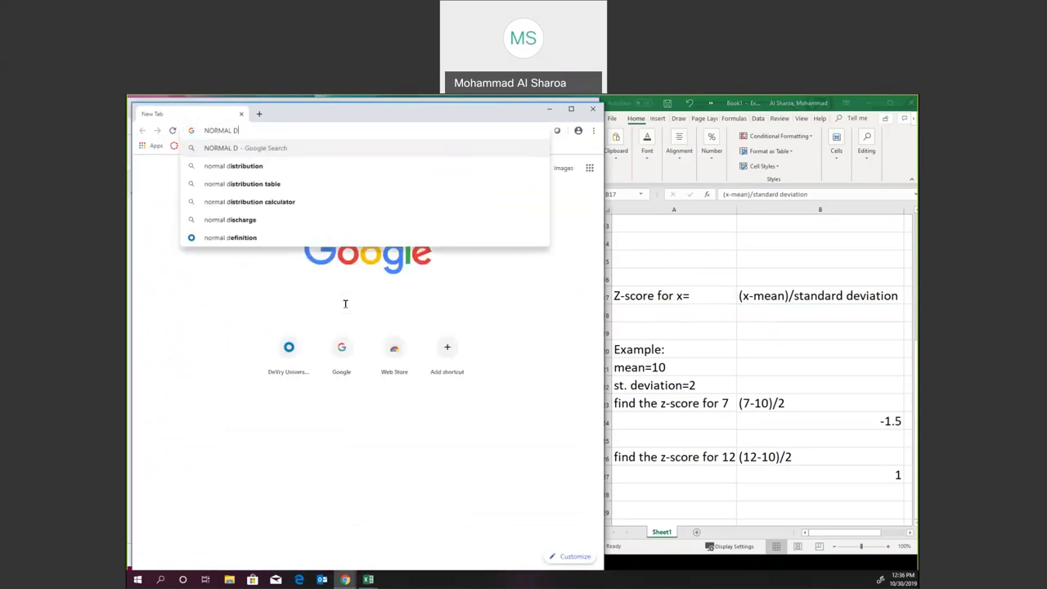
type("ISTRIBUTIO")
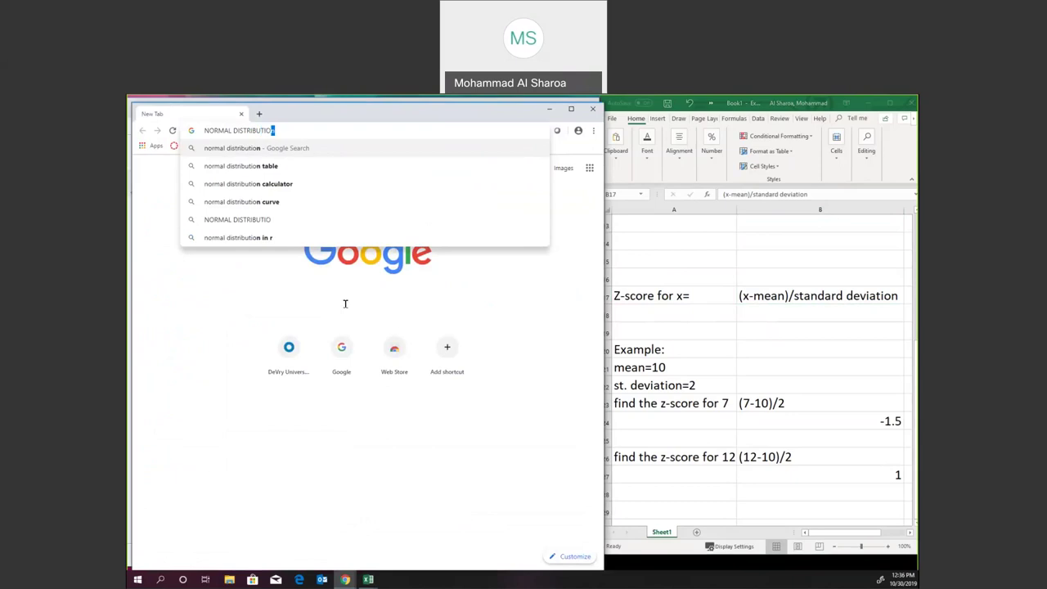
type("N CURBE")
key("BackSpace")
key("BackSpace")
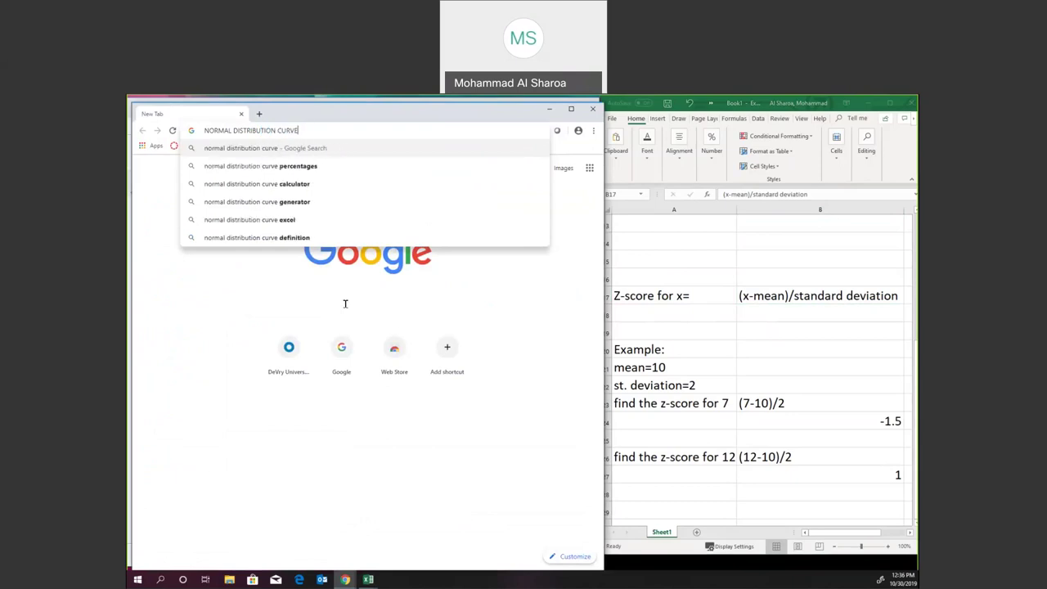
key("Return")
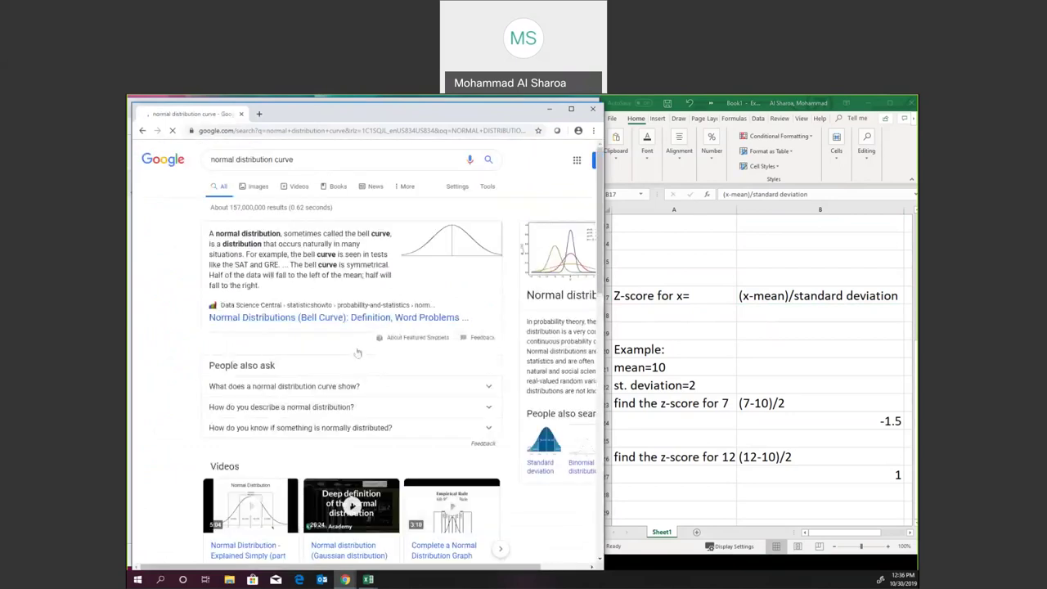
Step: Open the "Normal Distribution - Math is Fun" page from the search results
scroll(372, 435, "down", 3)
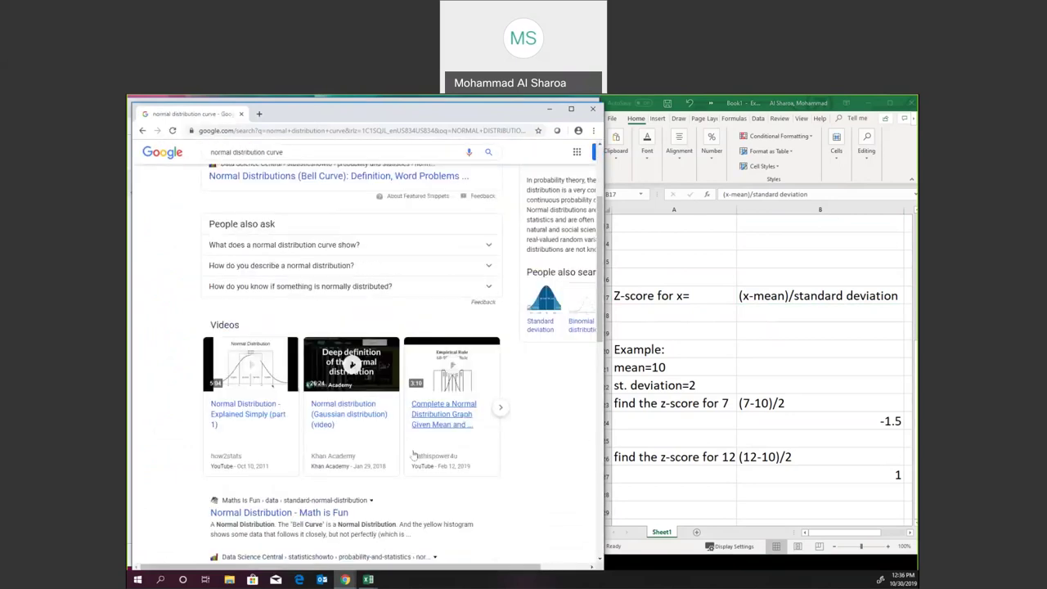
scroll(416, 460, "up", 3)
scroll(392, 462, "down", 3)
left_click(275, 471)
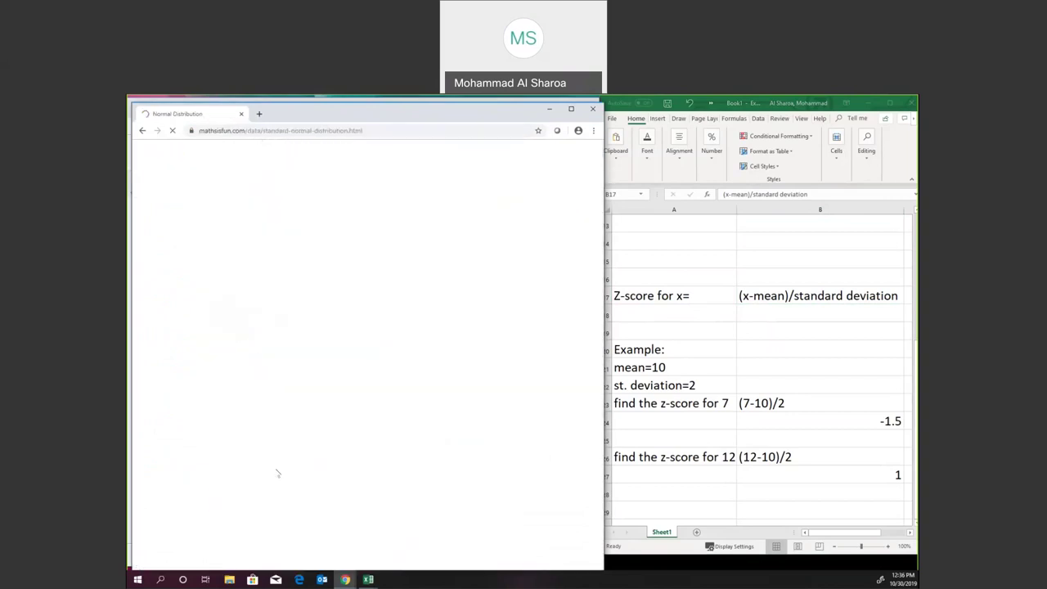
Step: Examine the bell curve illustration and the standard deviation percentages on the Normal Distribution page
scroll(486, 451, "down", 2)
scroll(485, 452, "down", 2)
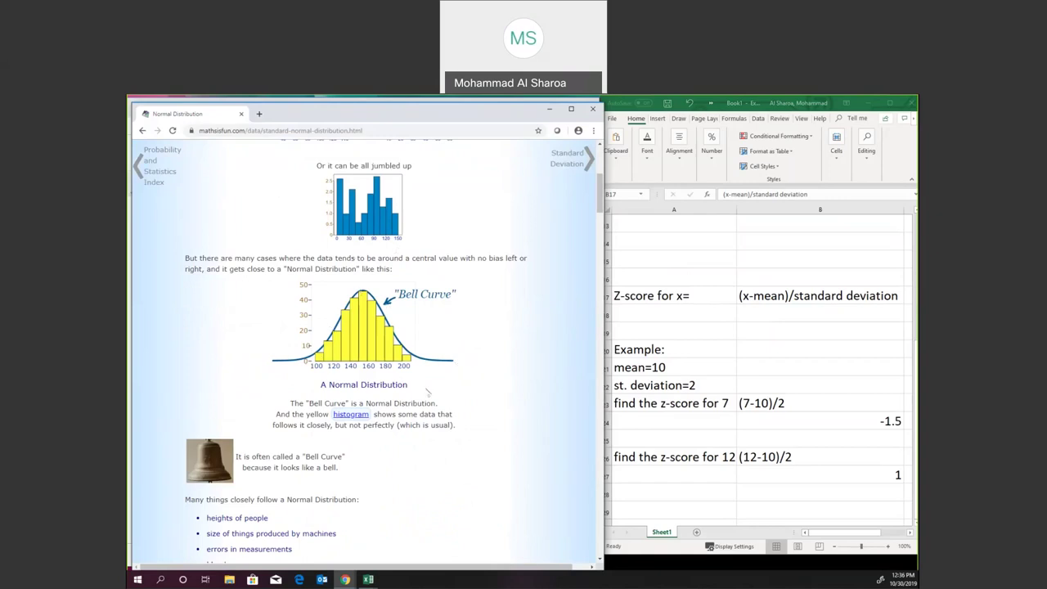
scroll(427, 393, "down", 5)
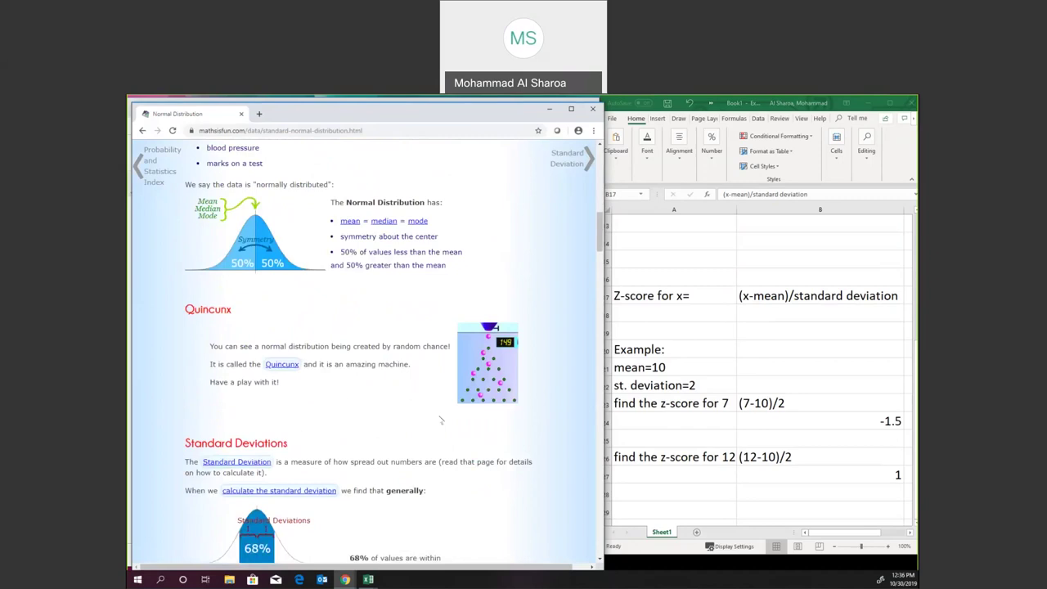
scroll(440, 419, "down", 3)
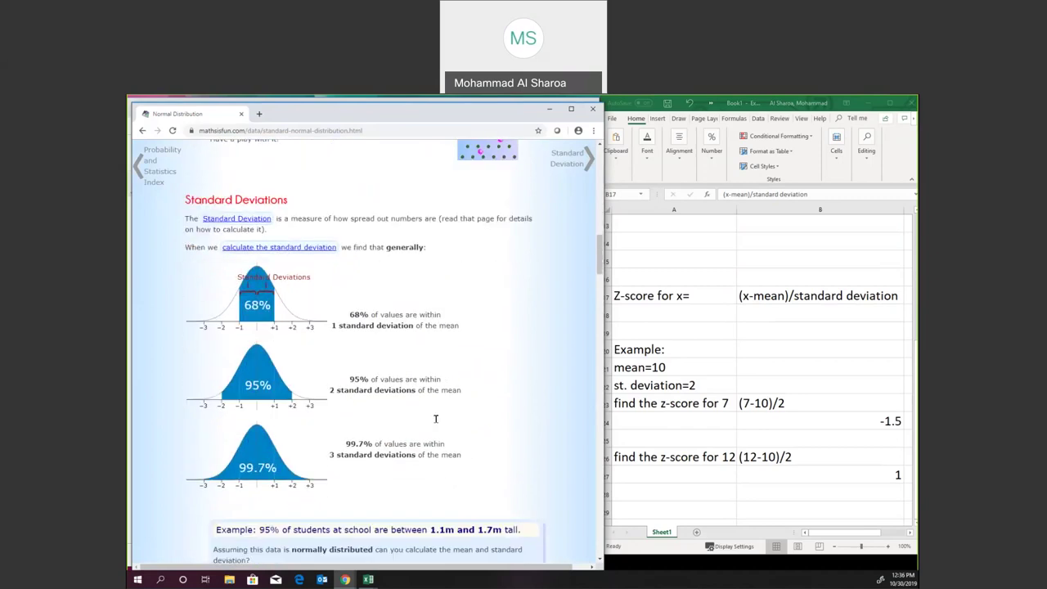
scroll(306, 337, "up", 8)
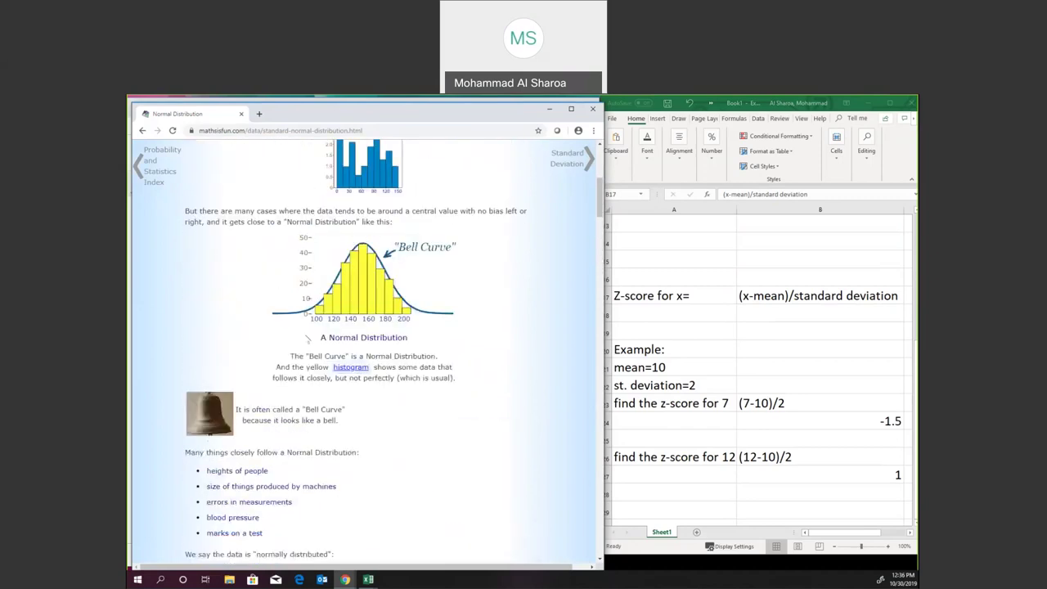
scroll(351, 339, "down", 3)
scroll(348, 411, "down", 3)
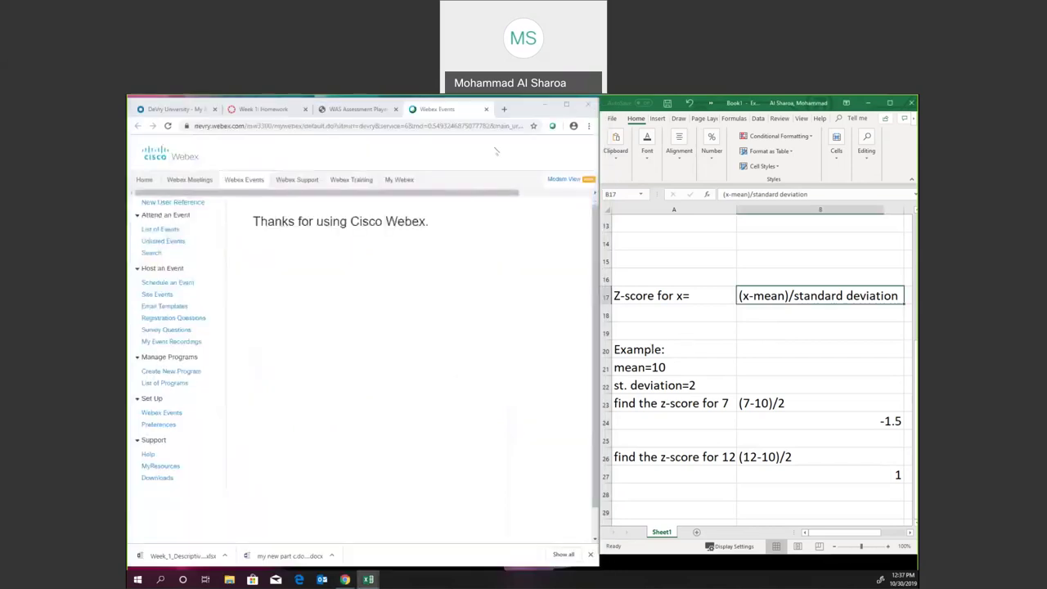
Step: Return to the Week 1: Homework page in the course browser window and look over its lower part
left_click(284, 109)
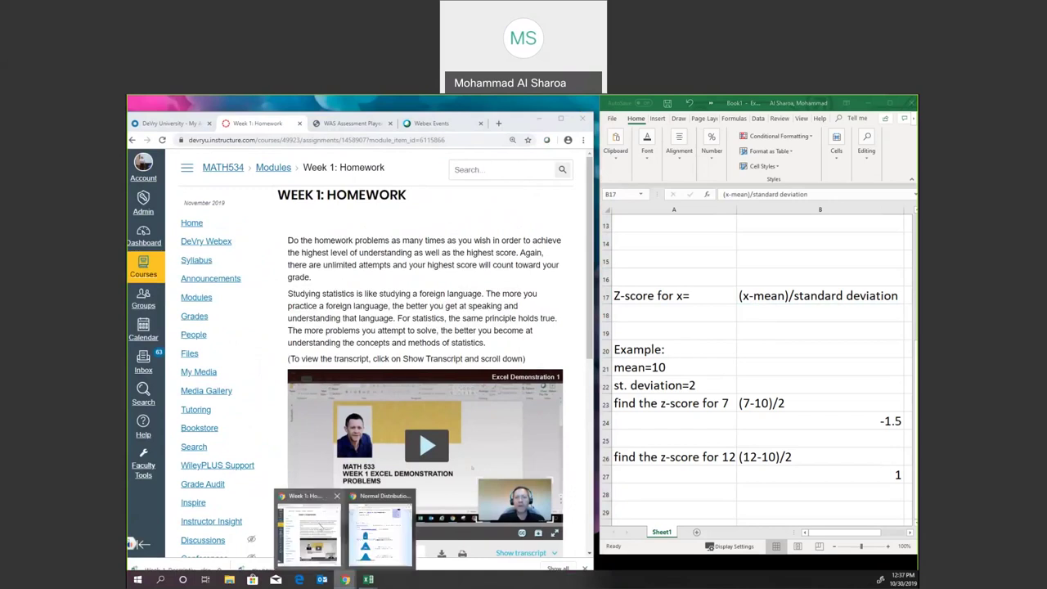
scroll(404, 406, "down", 4)
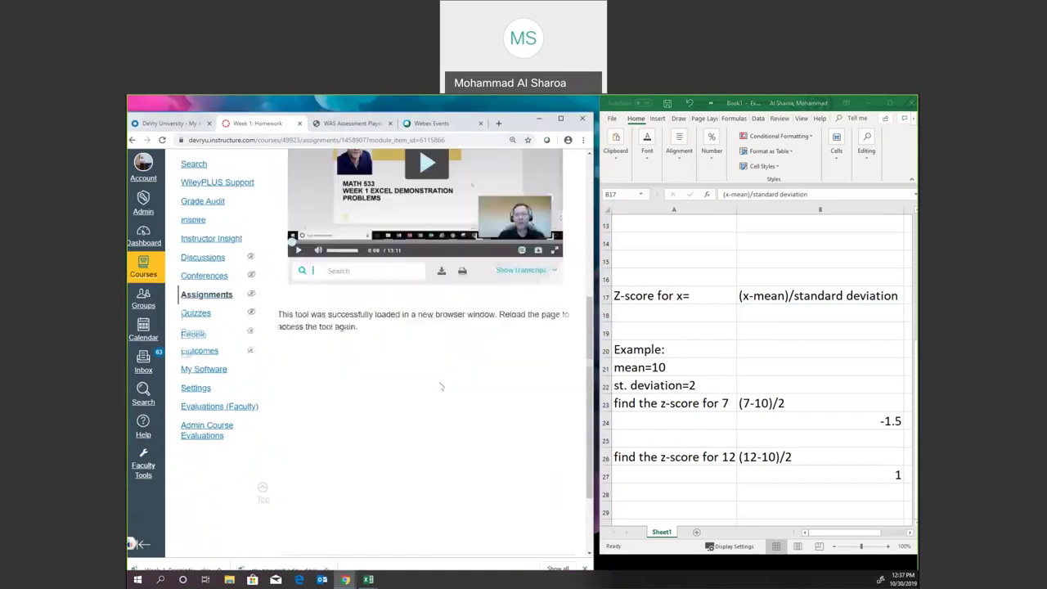
scroll(404, 406, "down", 2)
left_click(550, 468)
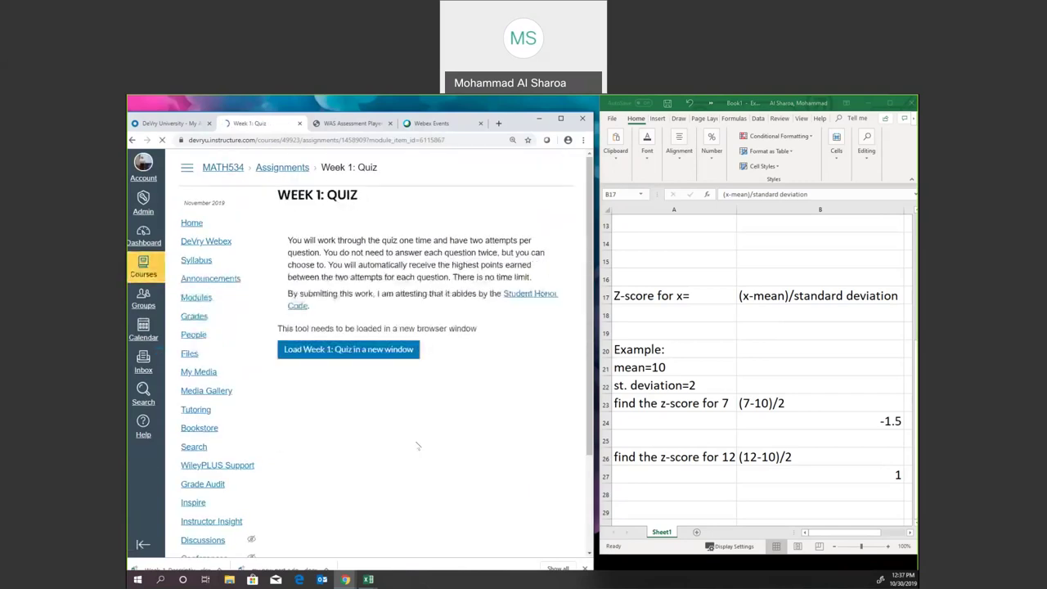
scroll(347, 490, "down", 1)
scroll(347, 490, "down", 3)
left_click(302, 456)
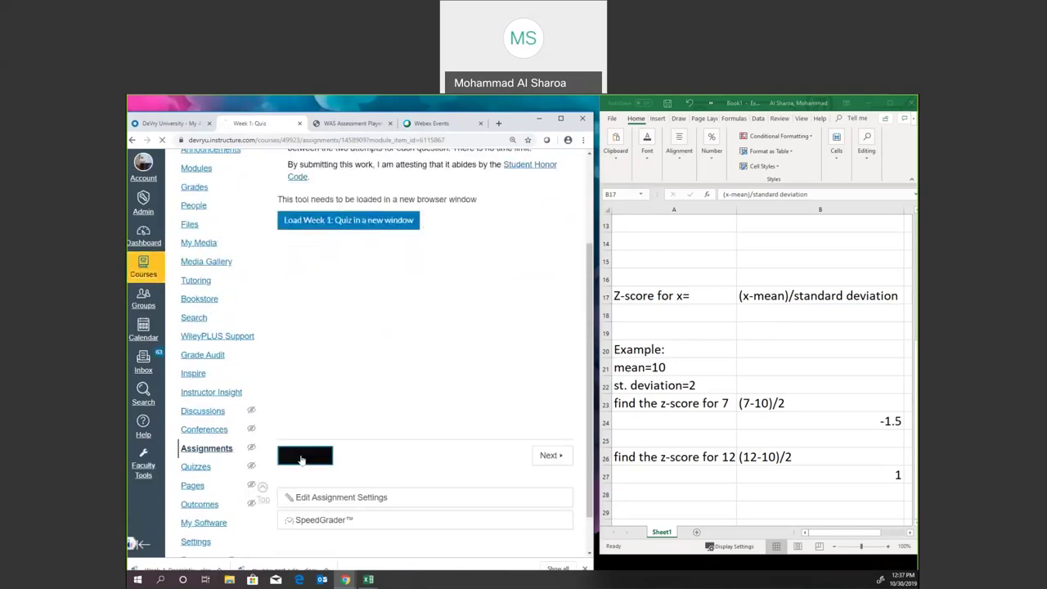
Step: Load the Week 1: Homework assignment in a new window and open Question 11
scroll(408, 385, "down", 5)
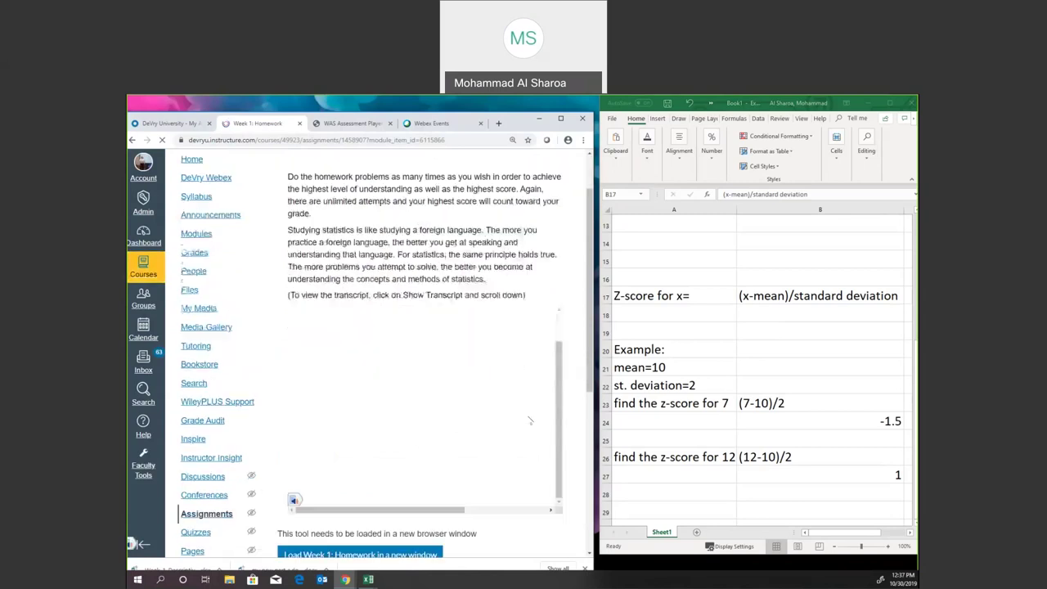
left_click(355, 285)
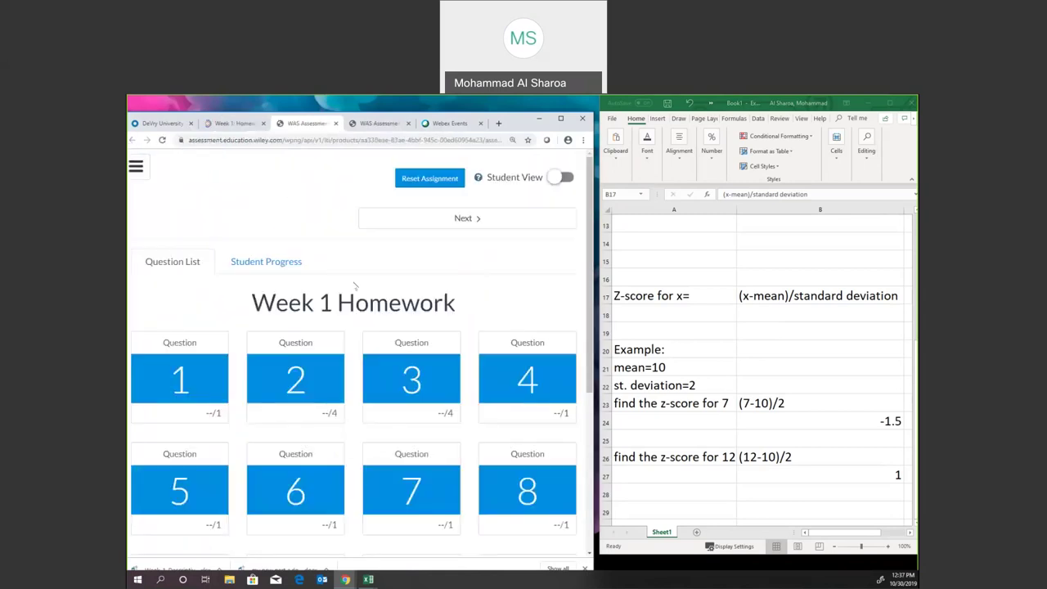
scroll(397, 419, "down", 3)
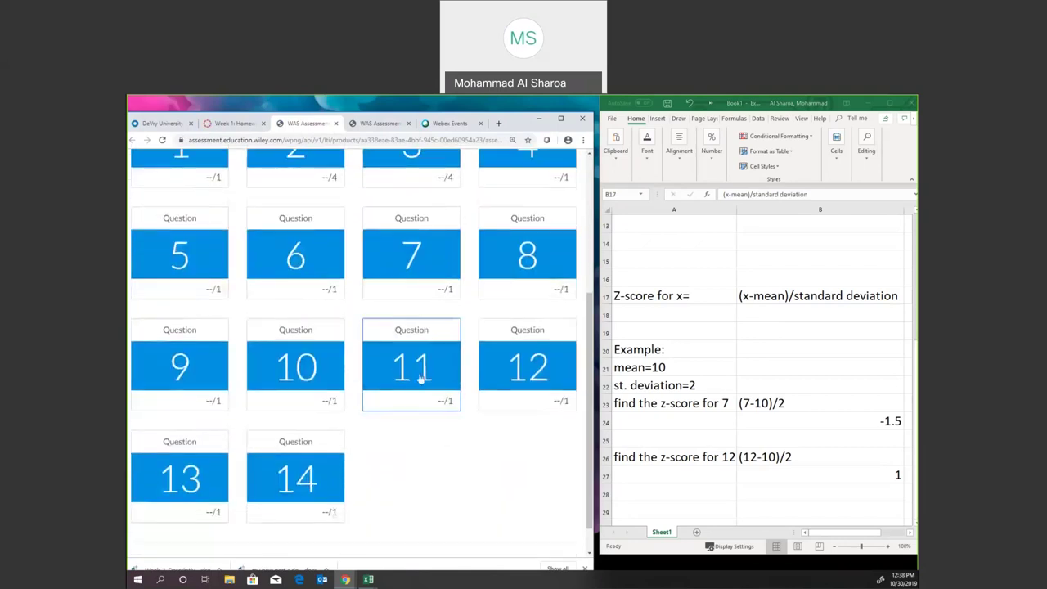
left_click(425, 377)
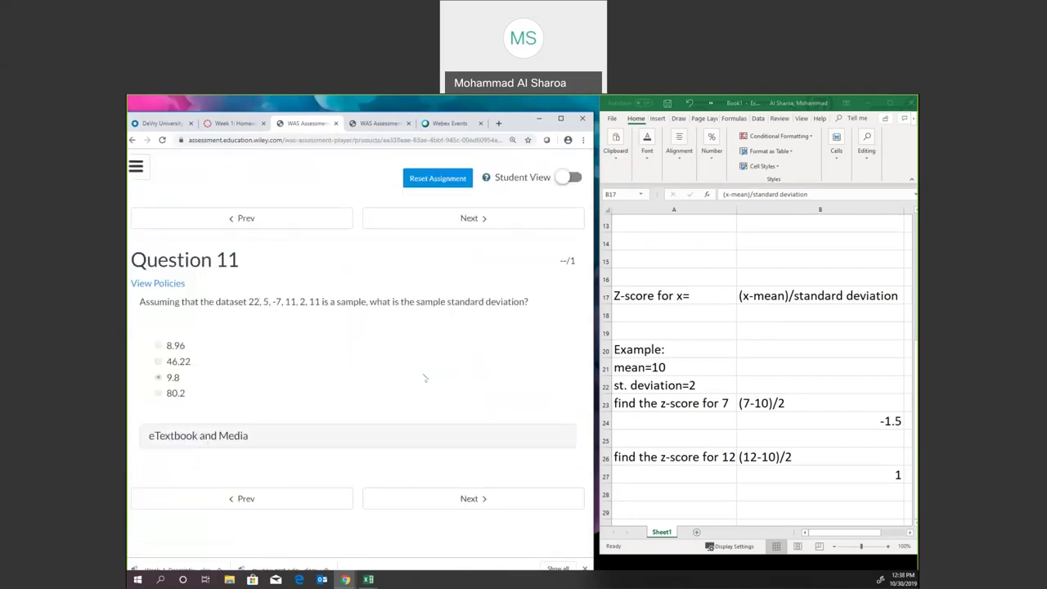
Step: Advance through the homework questions and settle on Question 13 about the advanced placement test scores
left_click(488, 216)
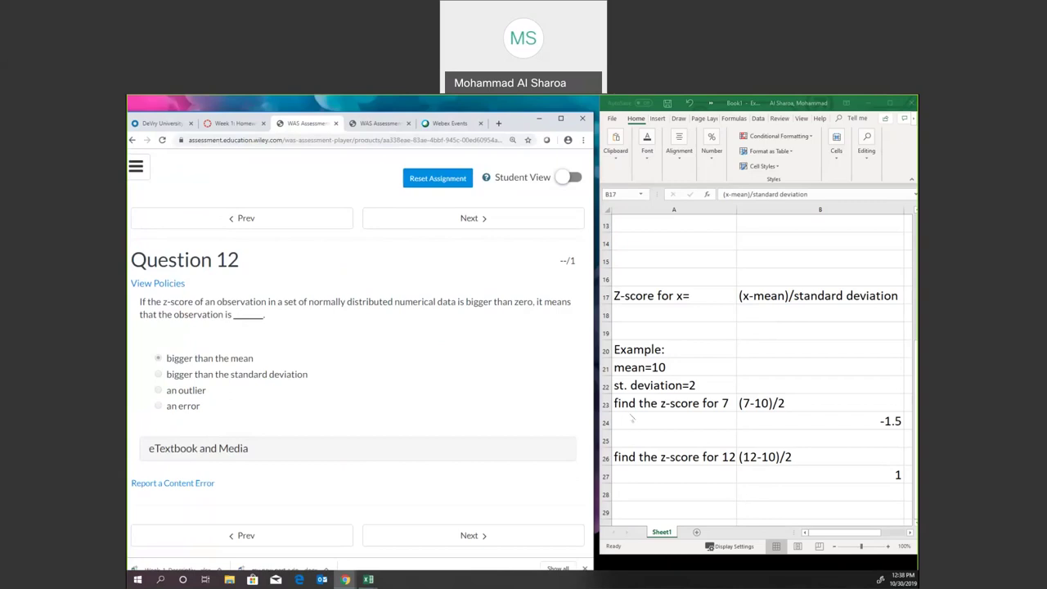
left_click(467, 217)
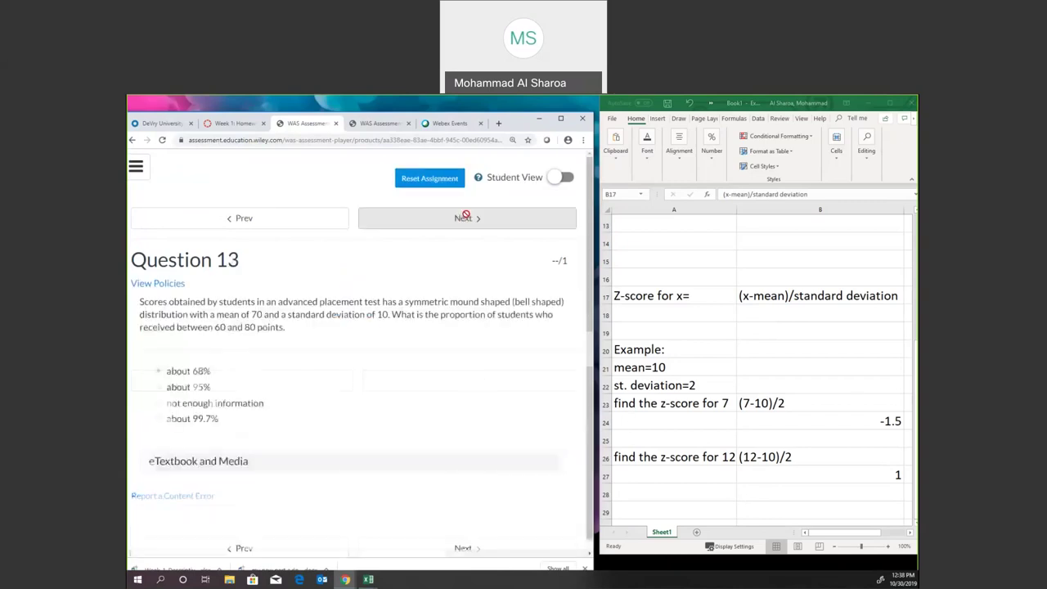
left_click(471, 219)
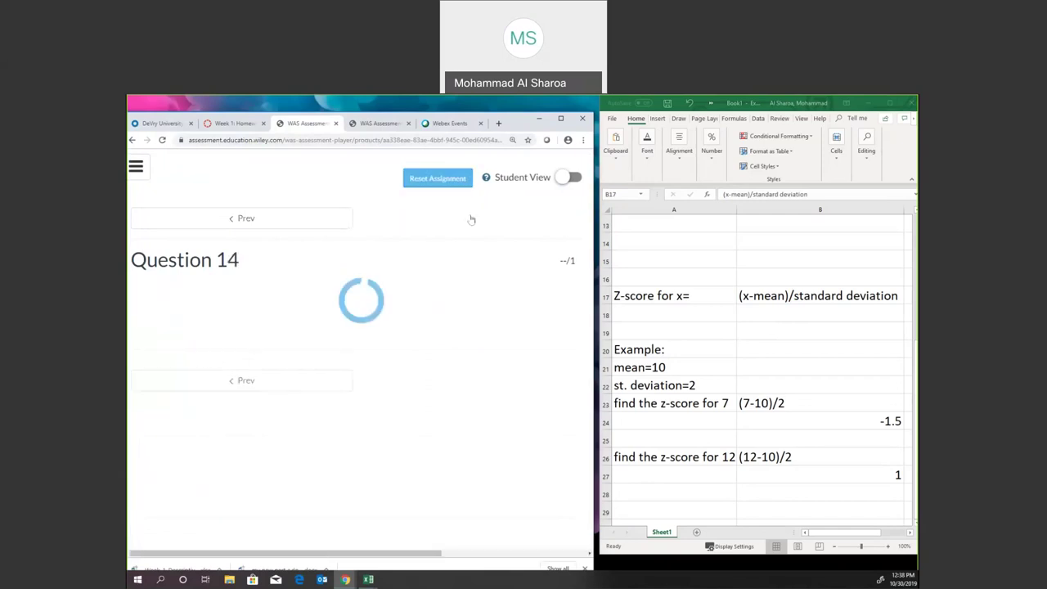
left_click(278, 223)
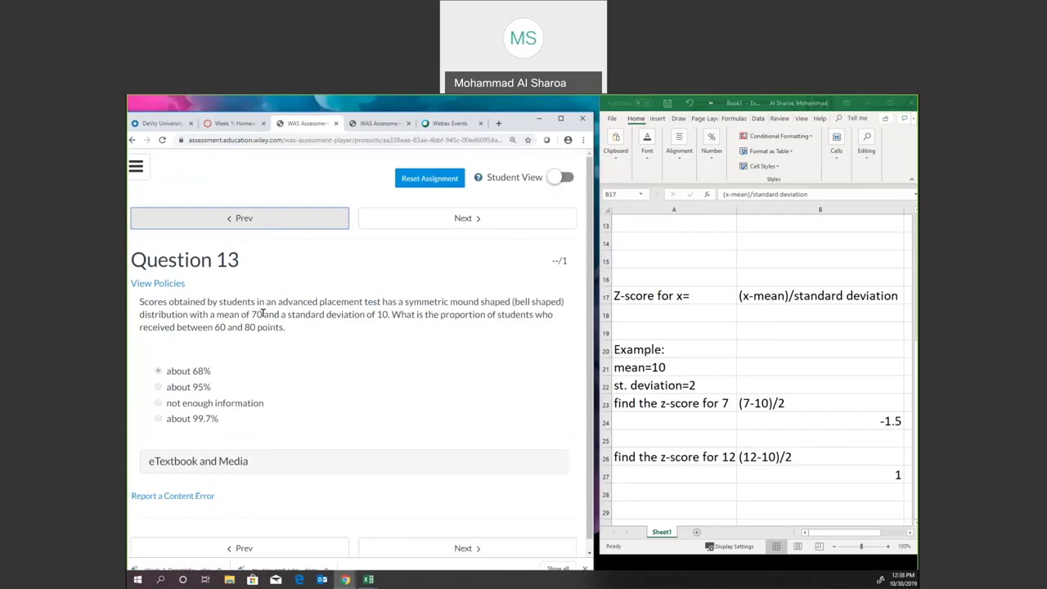
Step: Bring the Normal Distribution page forward and examine the charts for 1, 2 and 3 standard deviations of the mean
left_click(347, 580)
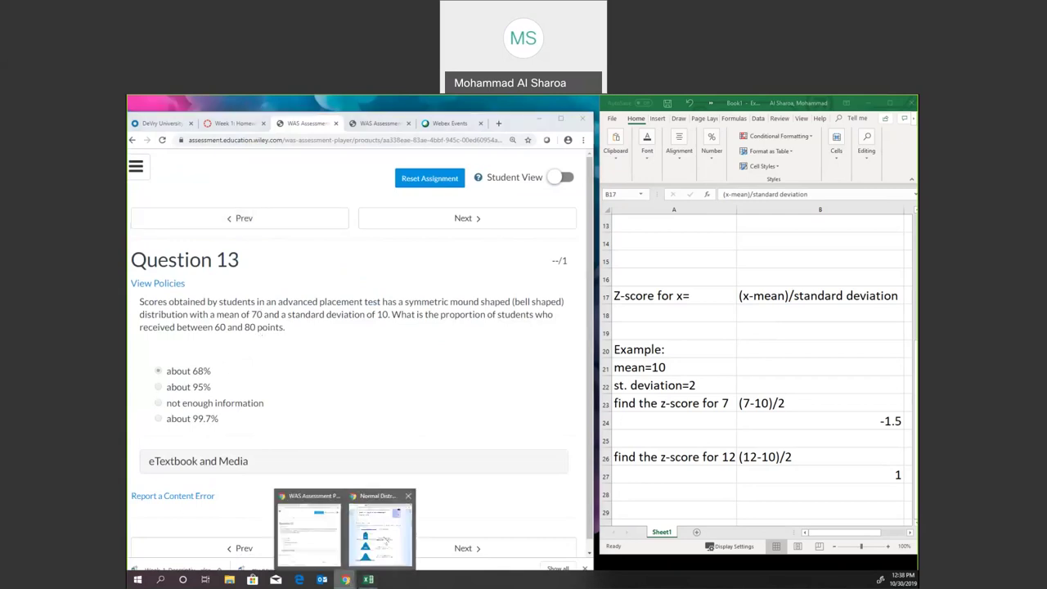
left_click(383, 536)
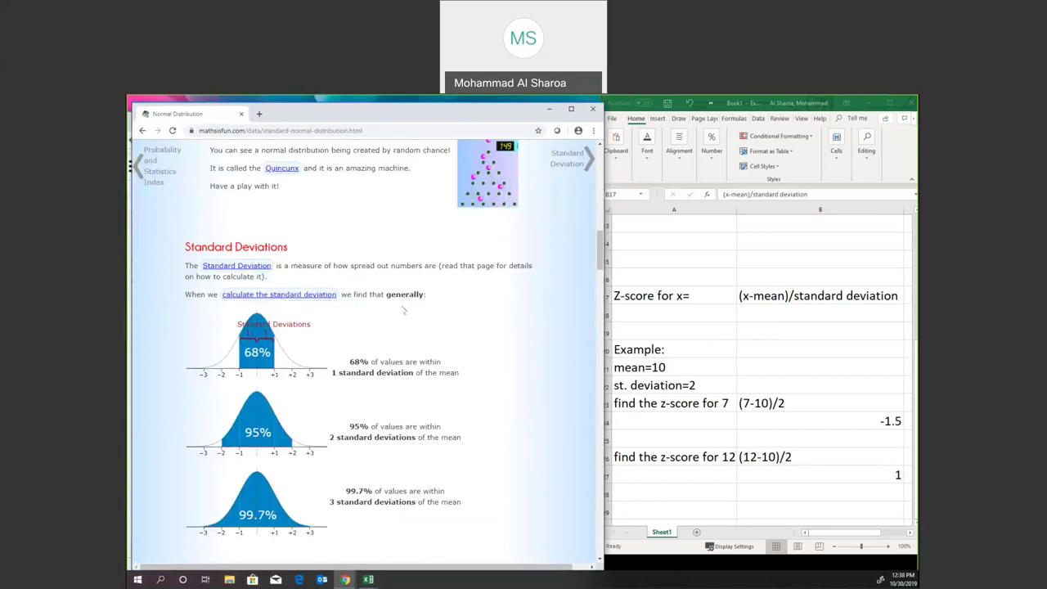
scroll(428, 342, "down", 1)
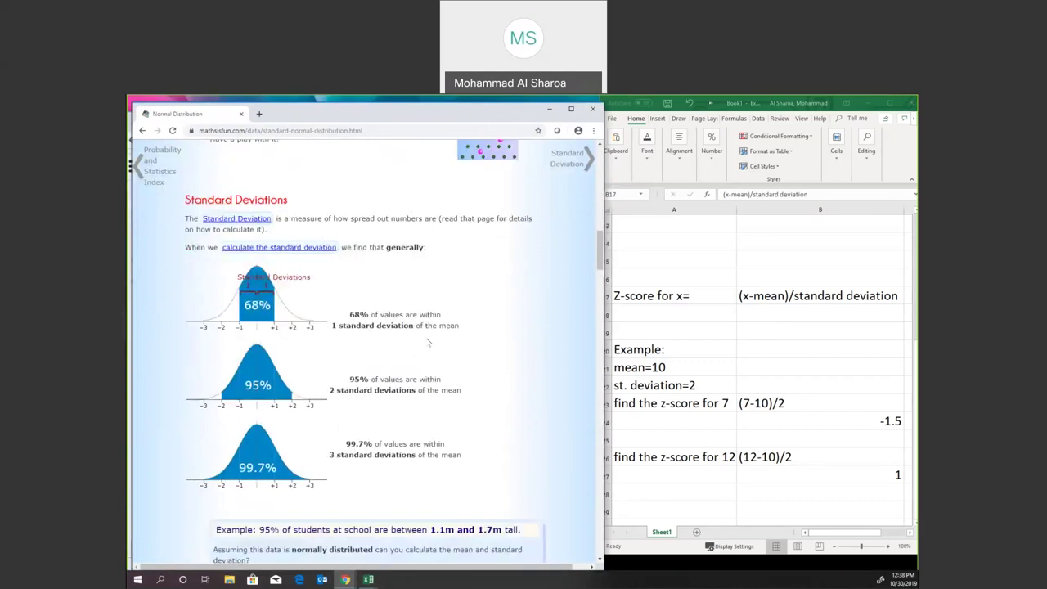
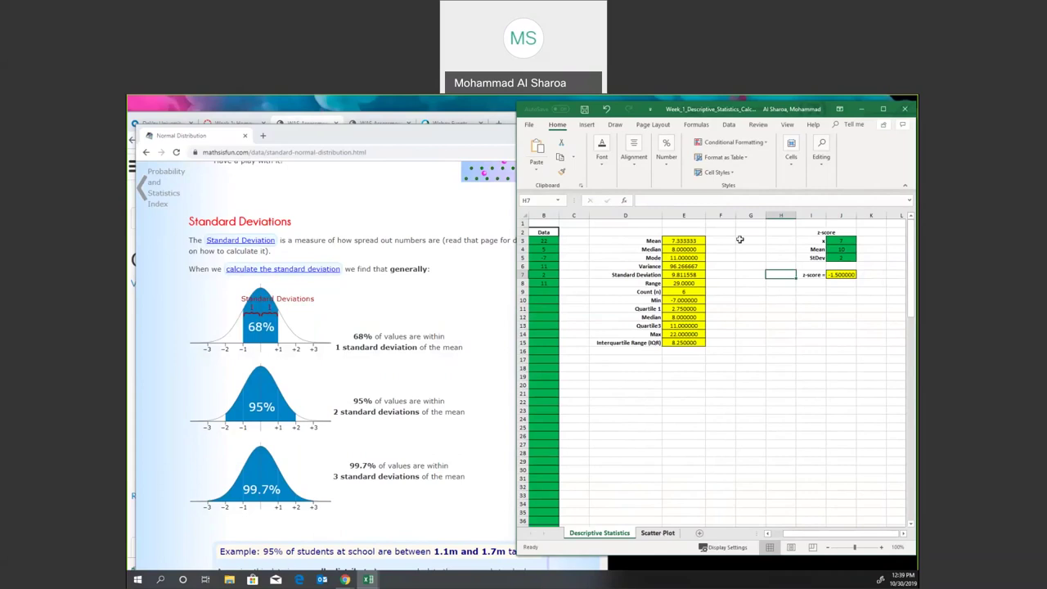
Step: Move the Week_1_Descriptive_Statistics workbook window slightly lower beside the Normal Distribution page
left_click_drag(703, 108, 697, 127)
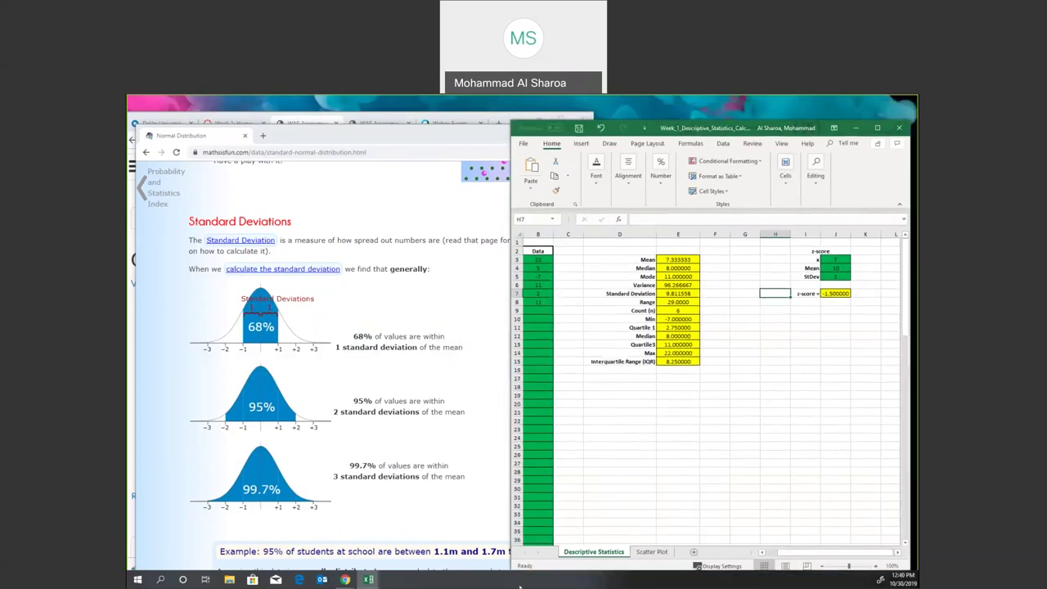
Step: Bring the Book1 workbook forward over the Normal Distribution page and select the worked z-score example for 7, cells A21:B24
left_click(369, 579)
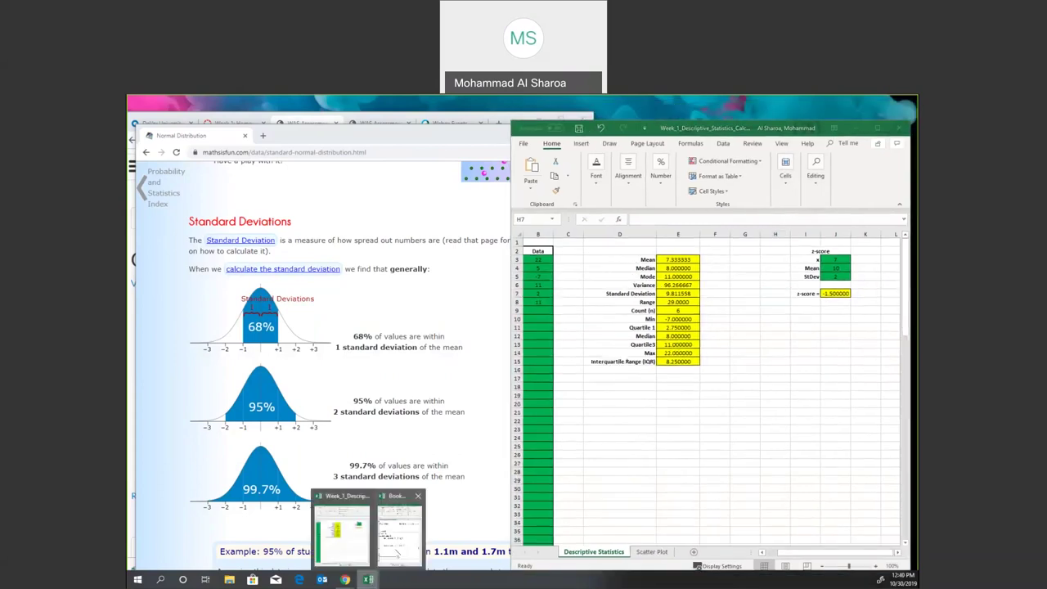
left_click(397, 549)
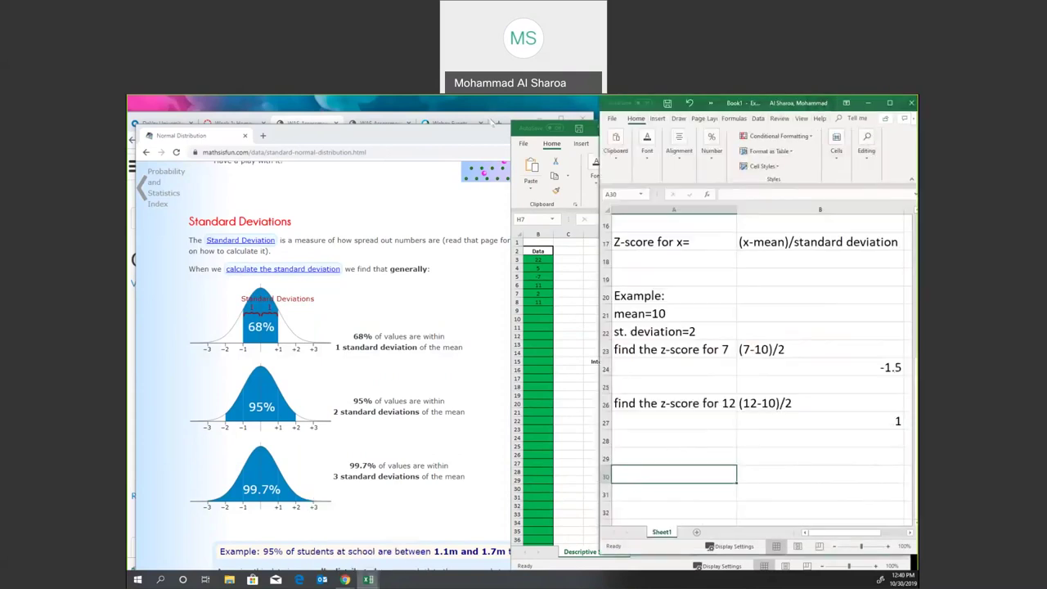
left_click_drag(259, 317, 458, 376)
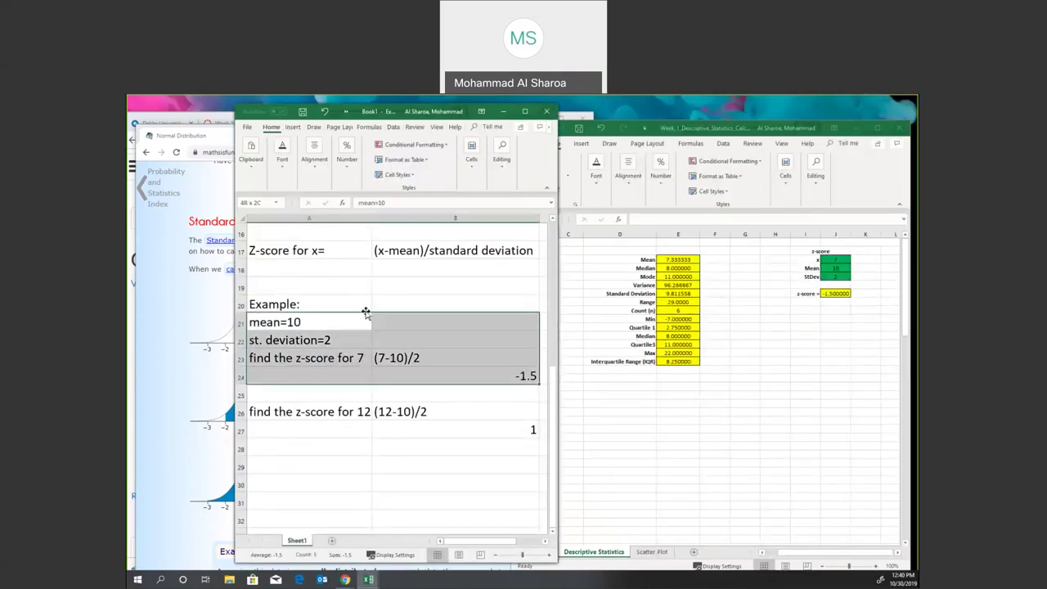
Step: Try a yellow fill on the selected example cells A21:B24 and undo it
left_click(283, 164)
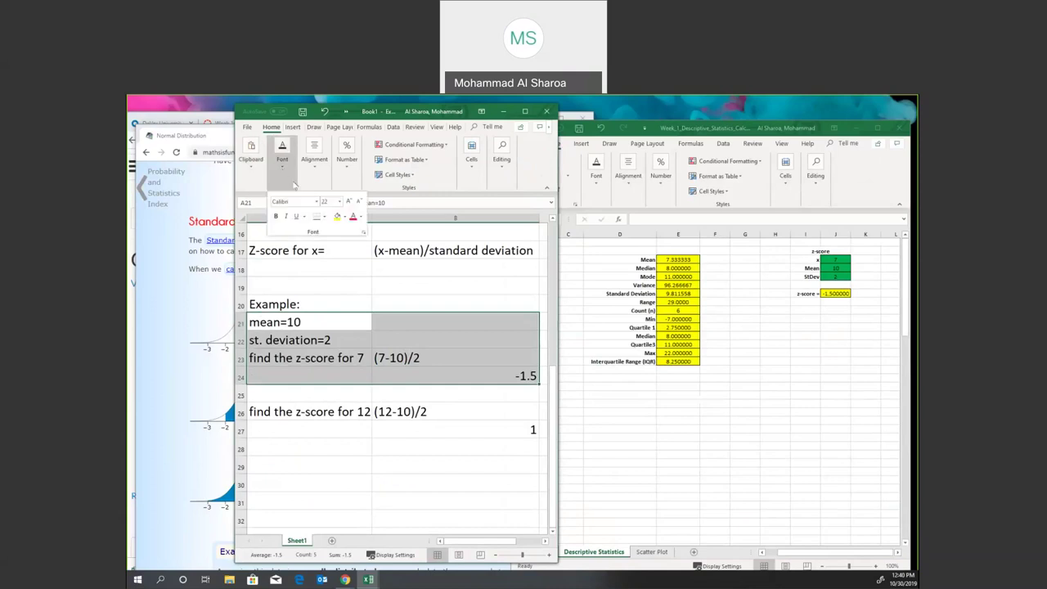
left_click(337, 216)
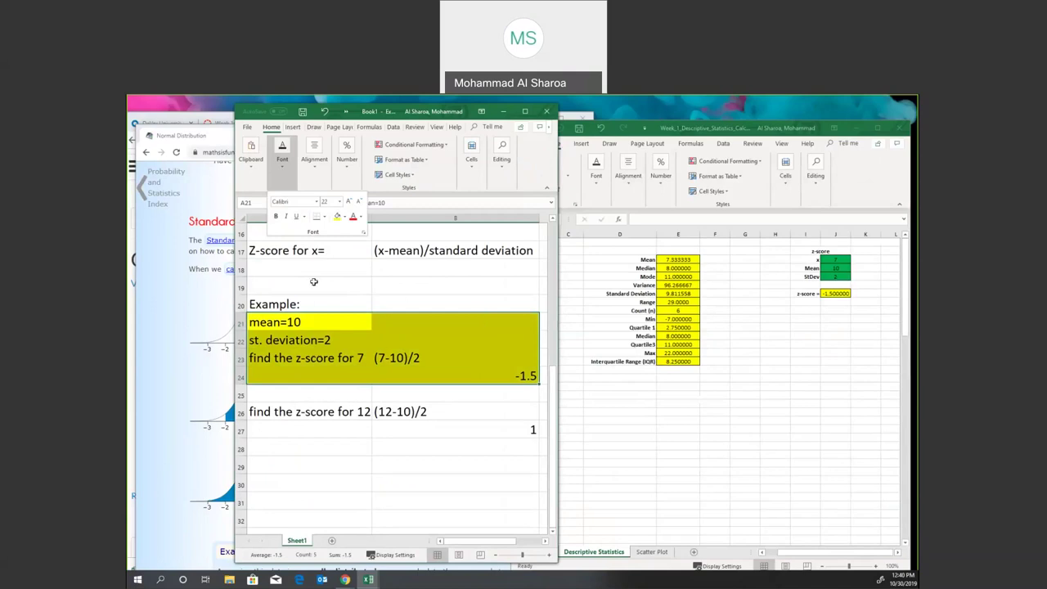
key("Escape")
key("ctrl+z")
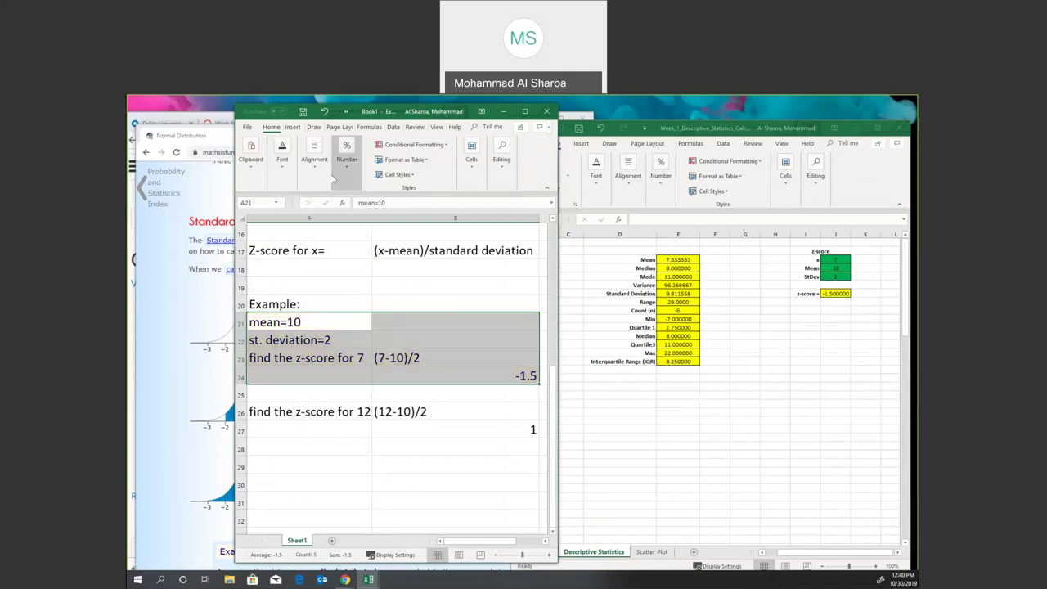
Step: Fill the z-score example cells A21:B24 with the light blue standard color and return to the mean=10 cell
left_click(282, 157)
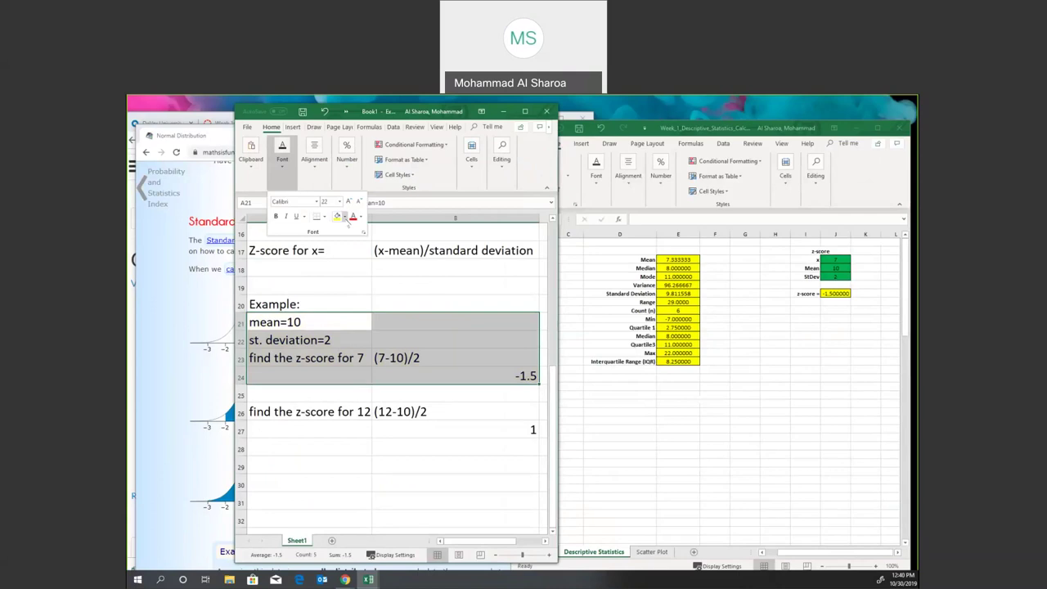
left_click(343, 216)
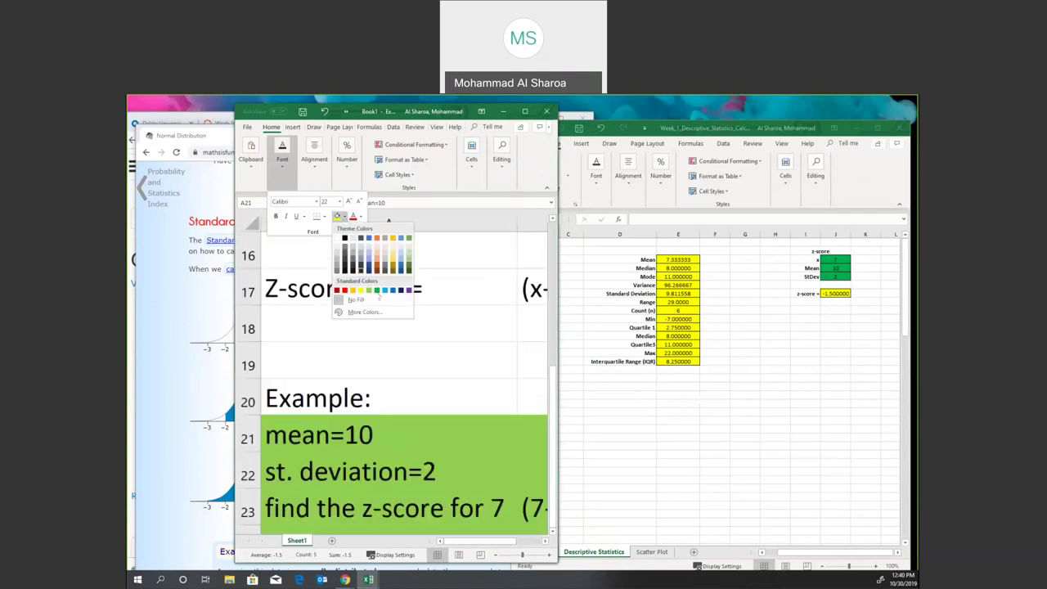
left_click(384, 290)
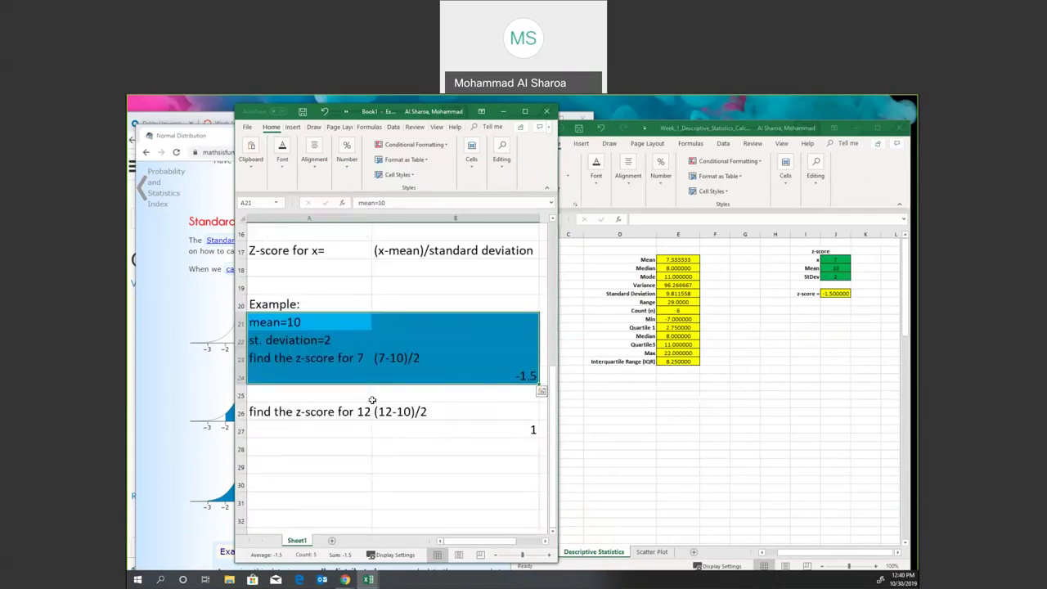
left_click(341, 356)
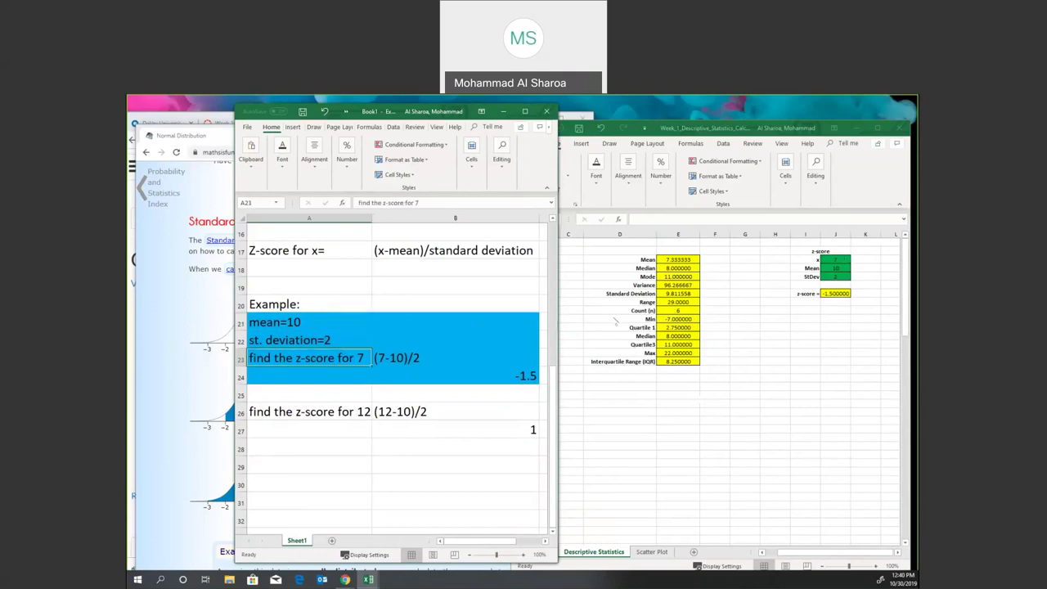
key("Up")
key("Up")
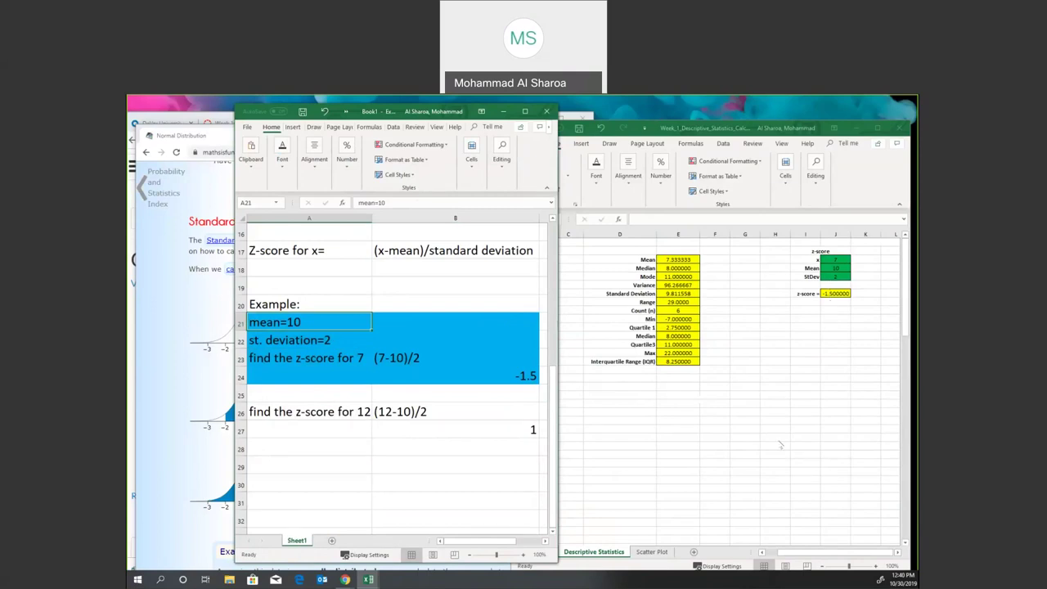
Step: Compare the z-score example in Book1 with the z-score calculator area around H1:K10 of the Week_1_Descriptive_Statistics workbook
left_click(774, 293)
left_click_drag(844, 250, 855, 381)
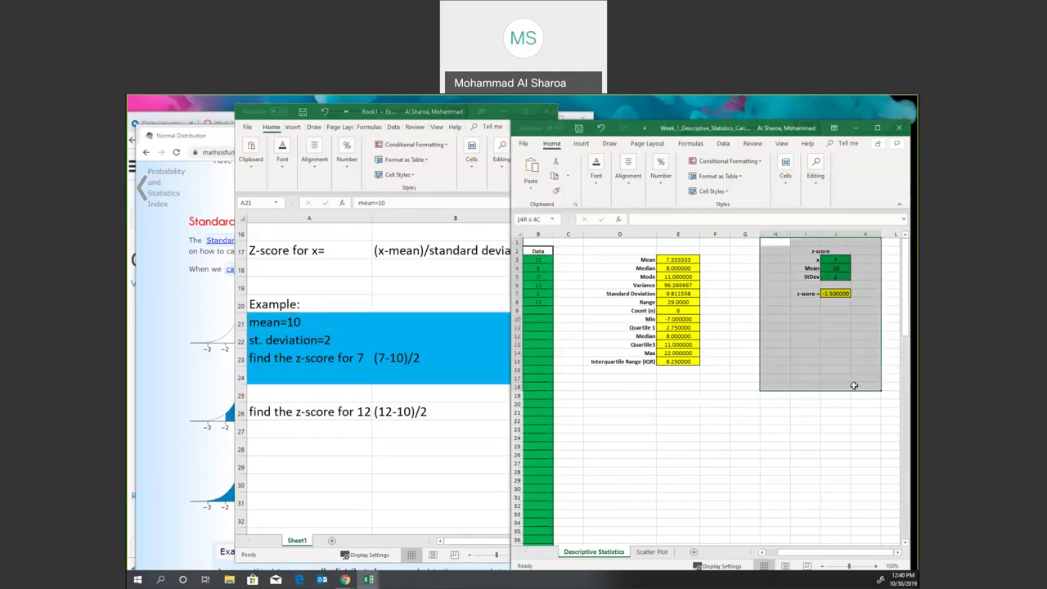
left_click(328, 299)
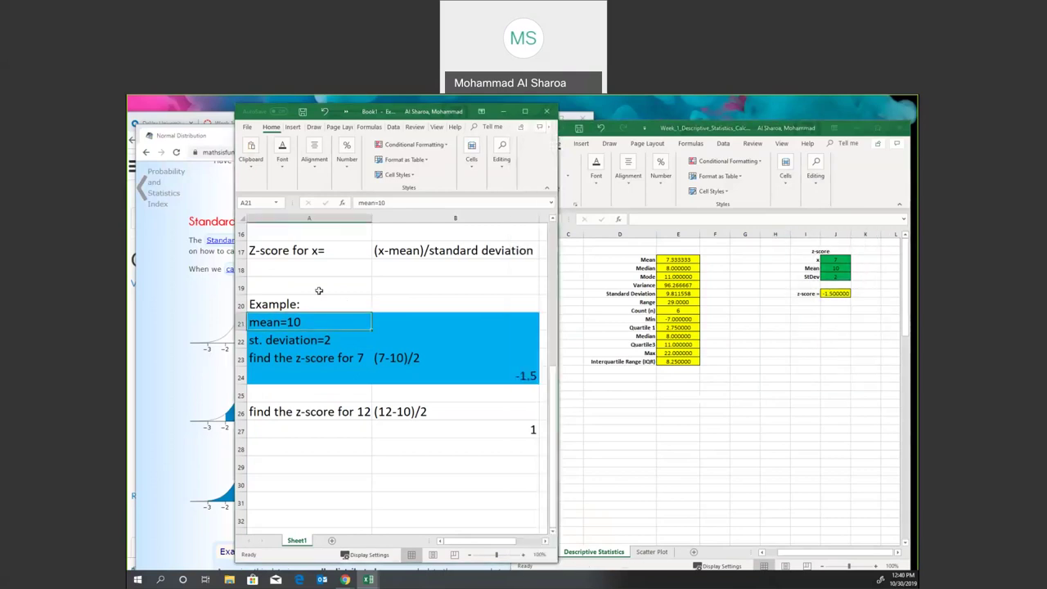
left_click_drag(285, 280, 467, 445)
left_click_drag(767, 239, 863, 318)
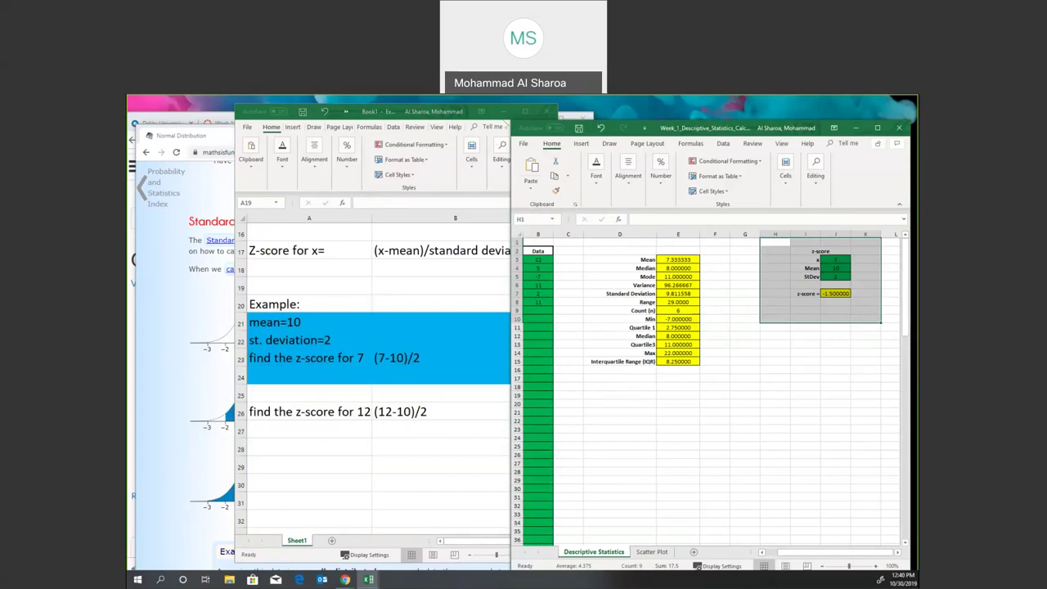
Step: Minimize Book1, review the 68%, 95% and 99.7% charts on the Normal Distribution page, and minimize that page to reveal Question 13
left_click(504, 114)
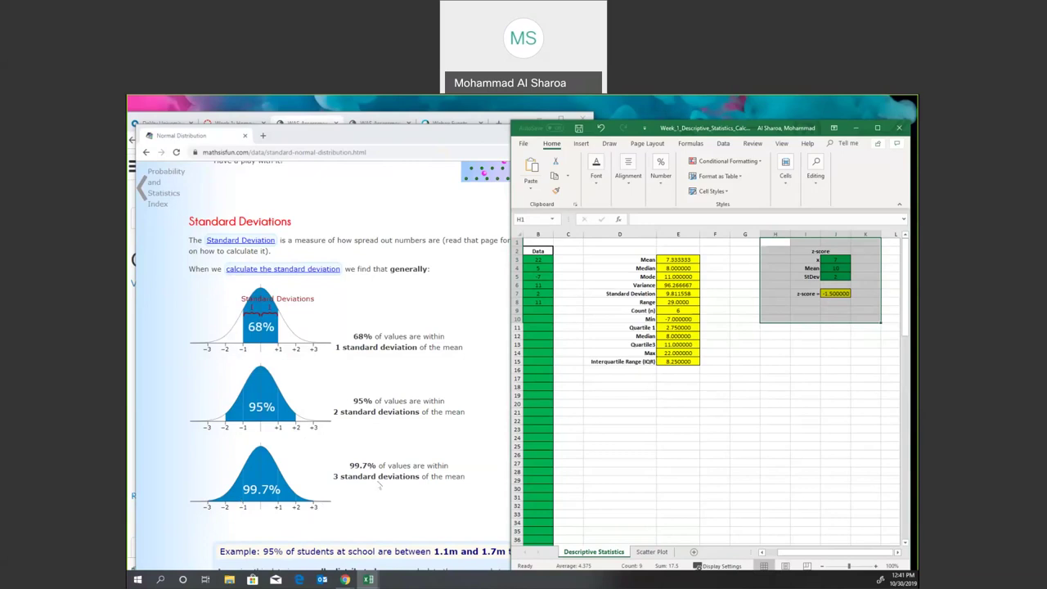
scroll(379, 485, "down", 1)
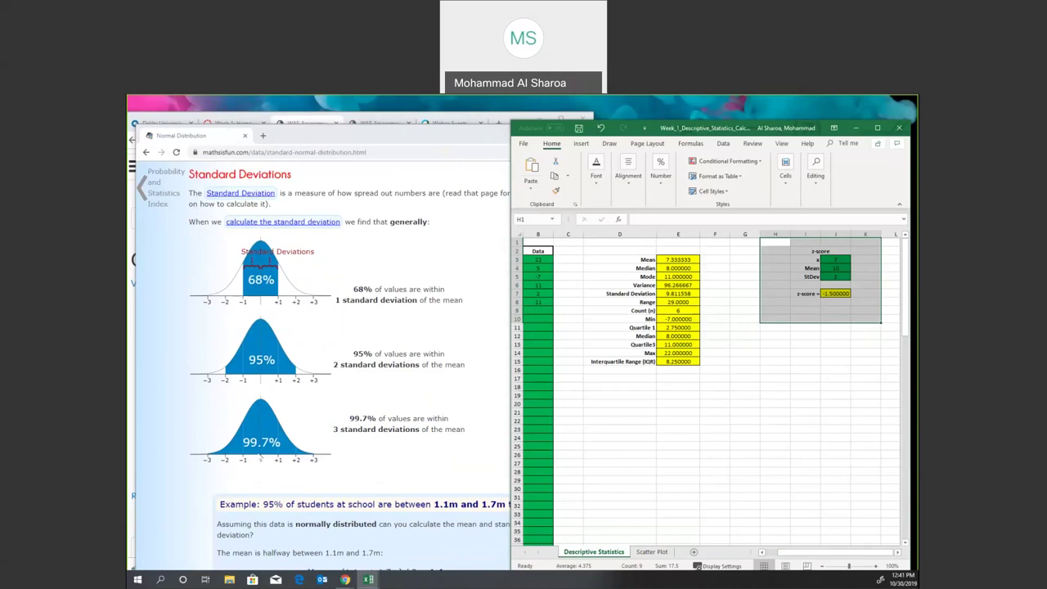
left_click(451, 141)
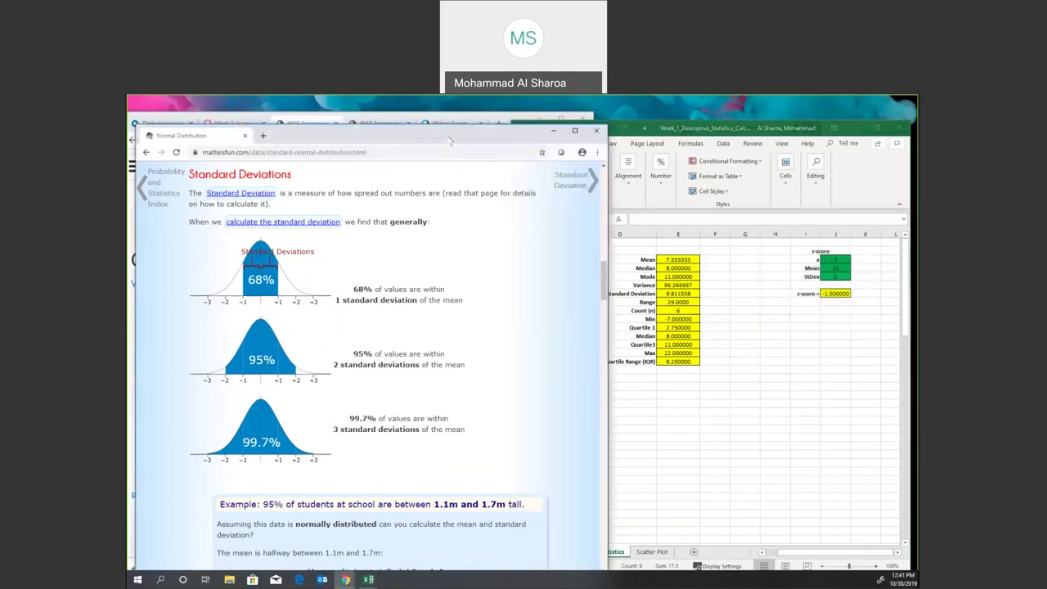
left_click(553, 133)
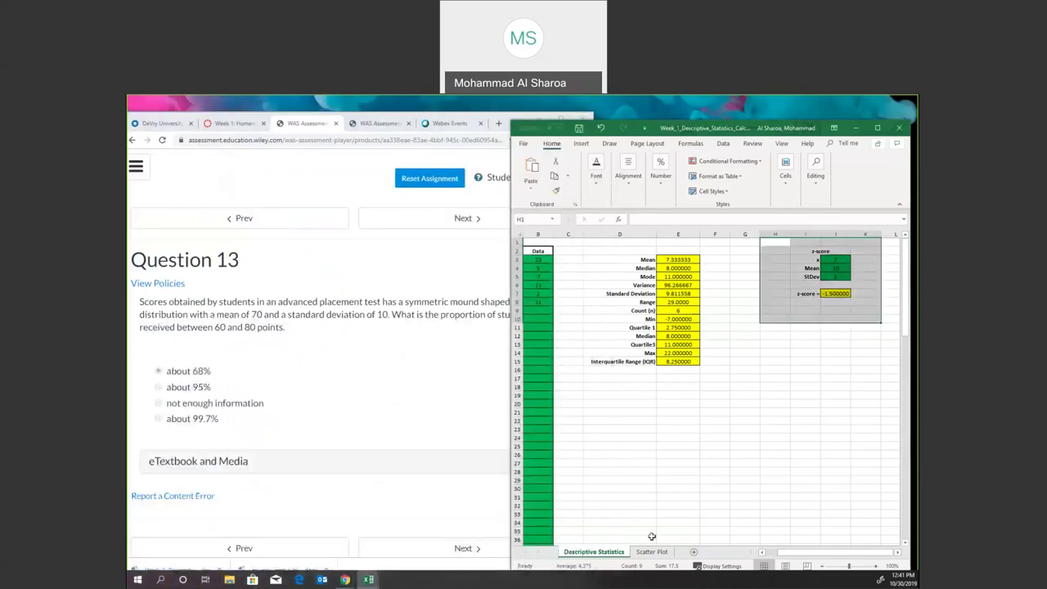
Step: Bring Book1 forward at its empty rows and arrange it side by side with a narrowed Question 13 browser window
left_click(368, 579)
left_click(399, 536)
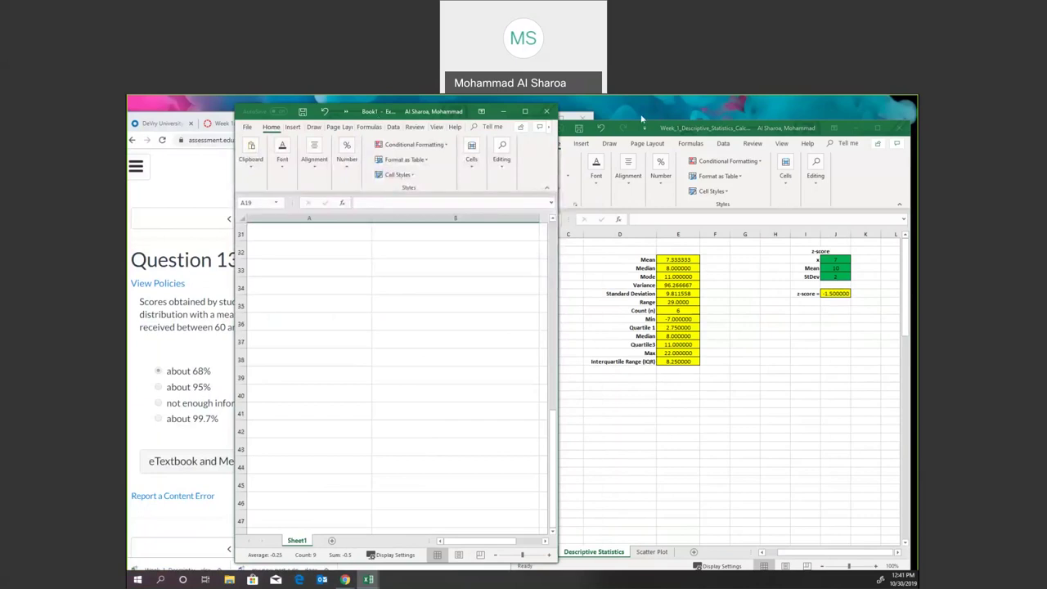
left_click_drag(436, 114, 672, 120)
left_click(553, 270)
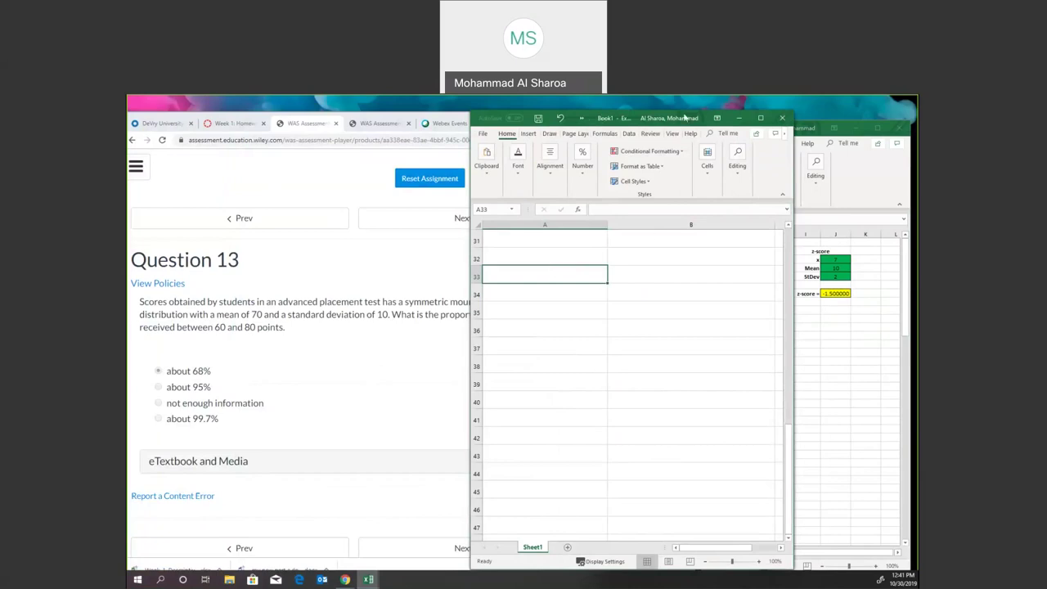
left_click_drag(589, 118, 625, 119)
mouse_move(504, 250)
left_mouse_down()
mouse_move(587, 249)
mouse_move(500, 260)
left_mouse_up()
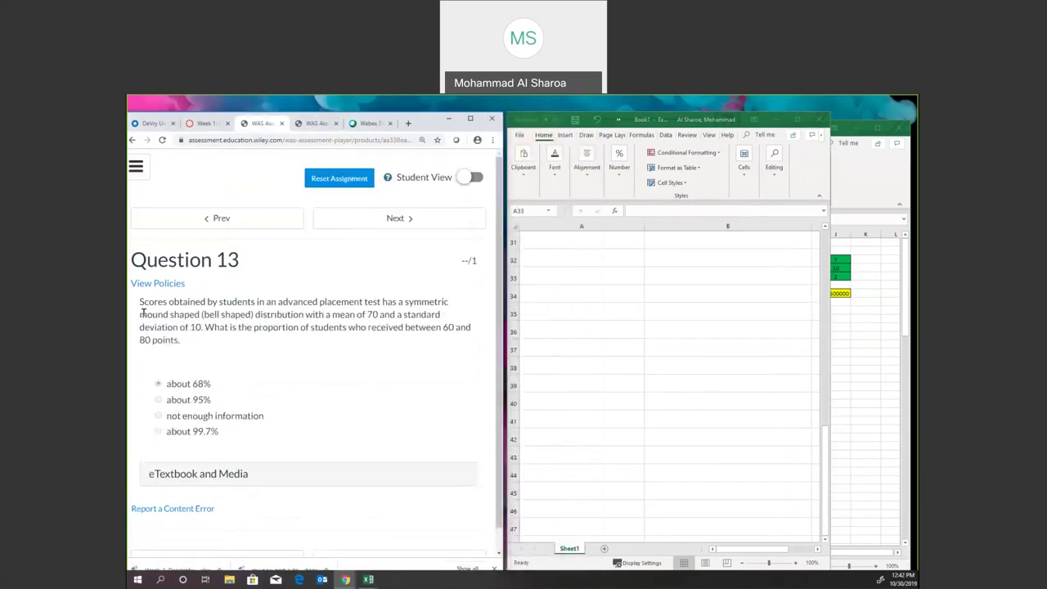
Step: Note Question 13's data in A32:A34 of Book1 as MEAN=70, ST. DEVIATION=10 and BETWEEN 60 AND 80, highlighting "bell shaped" in the question
left_click_drag(198, 309, 251, 304)
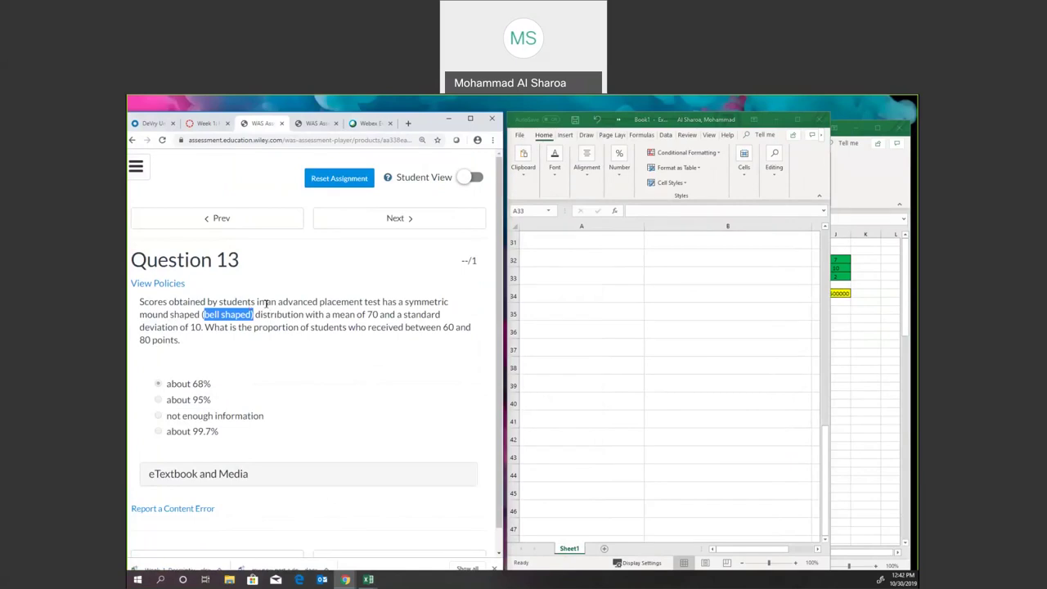
left_click(570, 256)
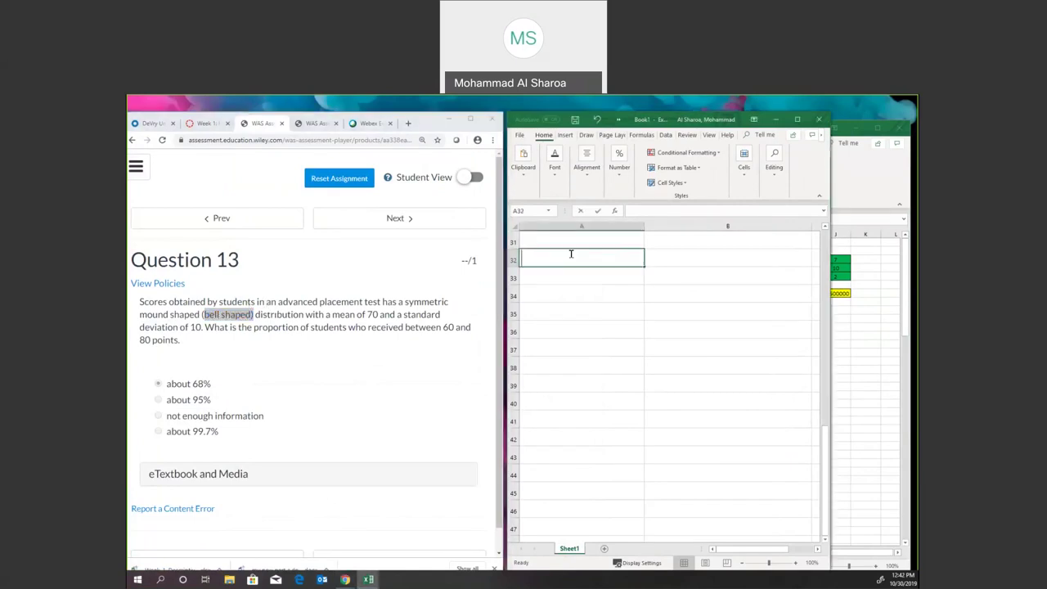
type("MEAN=70")
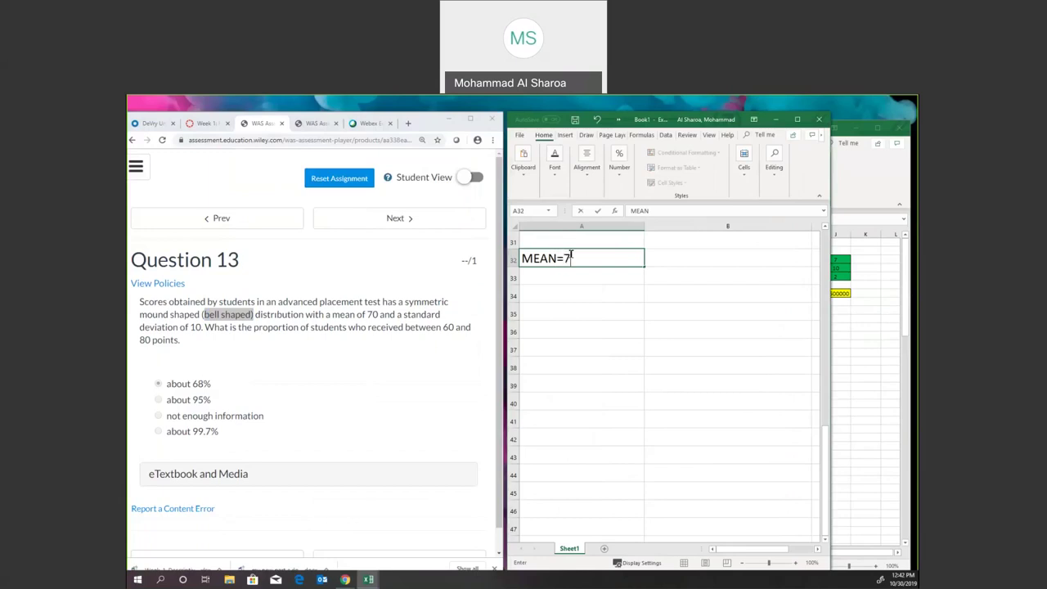
left_click(530, 275)
type("ST. DEVIATION=10")
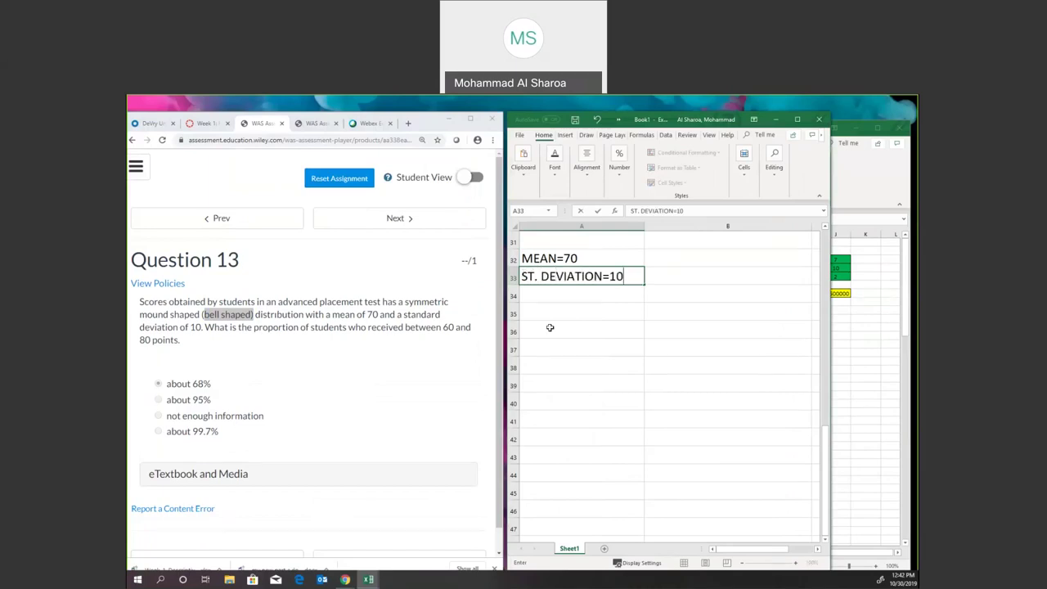
left_click(248, 342)
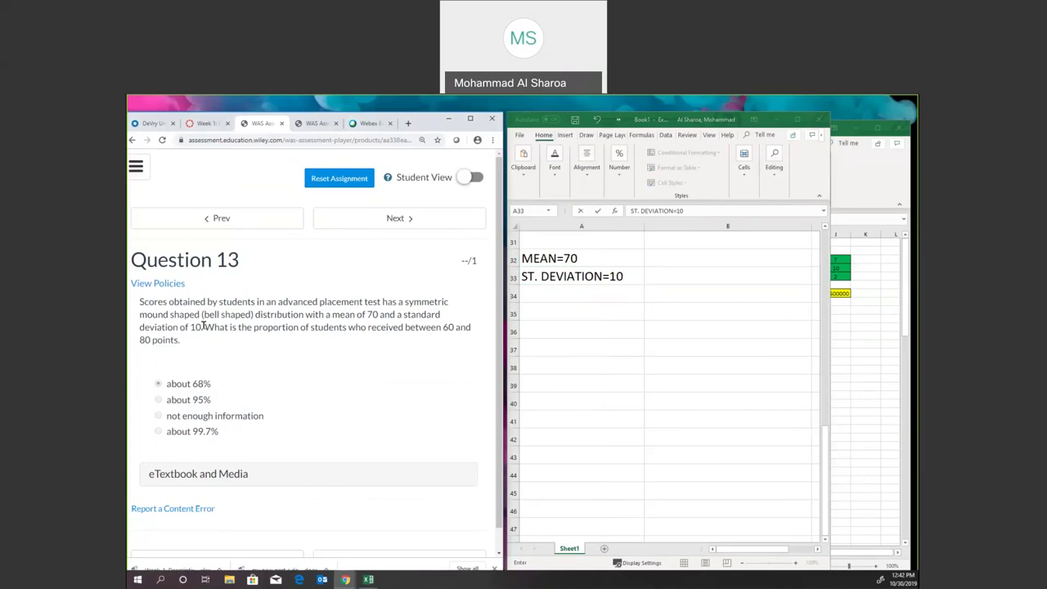
left_click(553, 296)
type("BE")
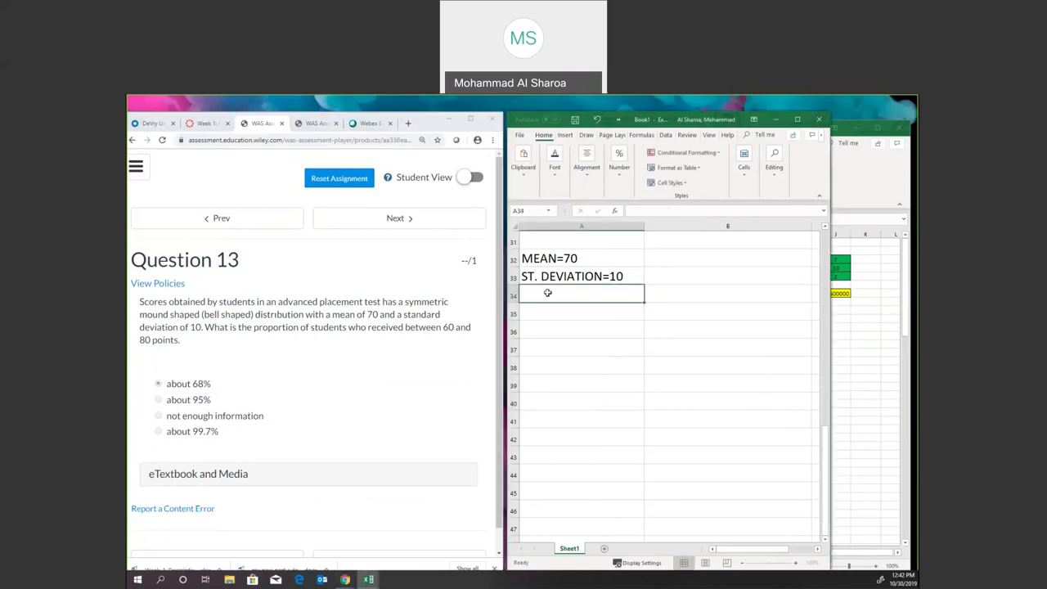
type("TWEEN 6")
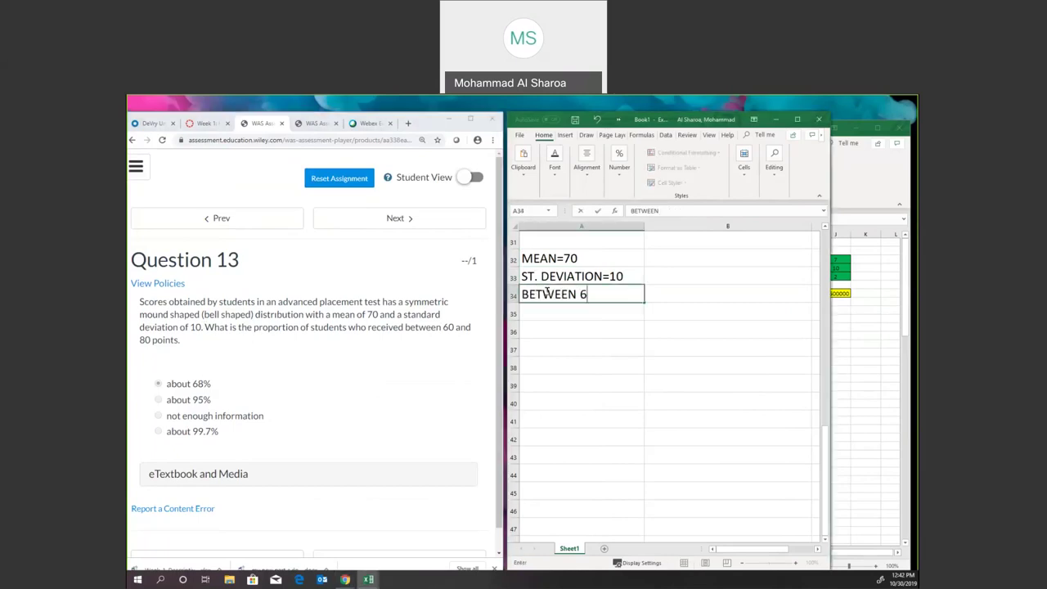
type("0 AND 80")
Step: Enter 70-1*S OR 70-1*STANDARD DEVIATION in A37 and widen column A to fit the text
left_click(560, 344)
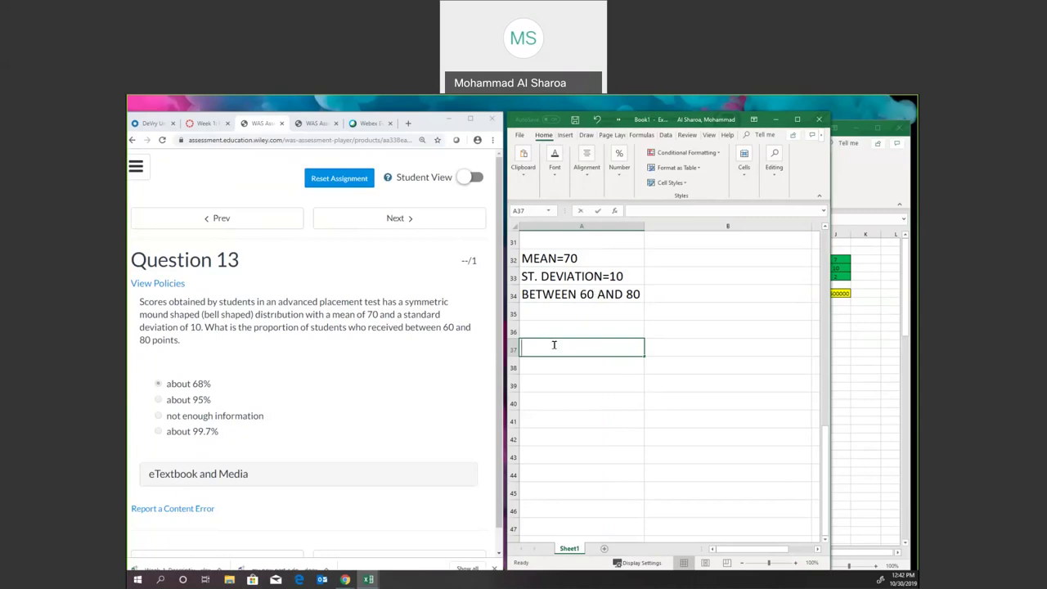
type("70")
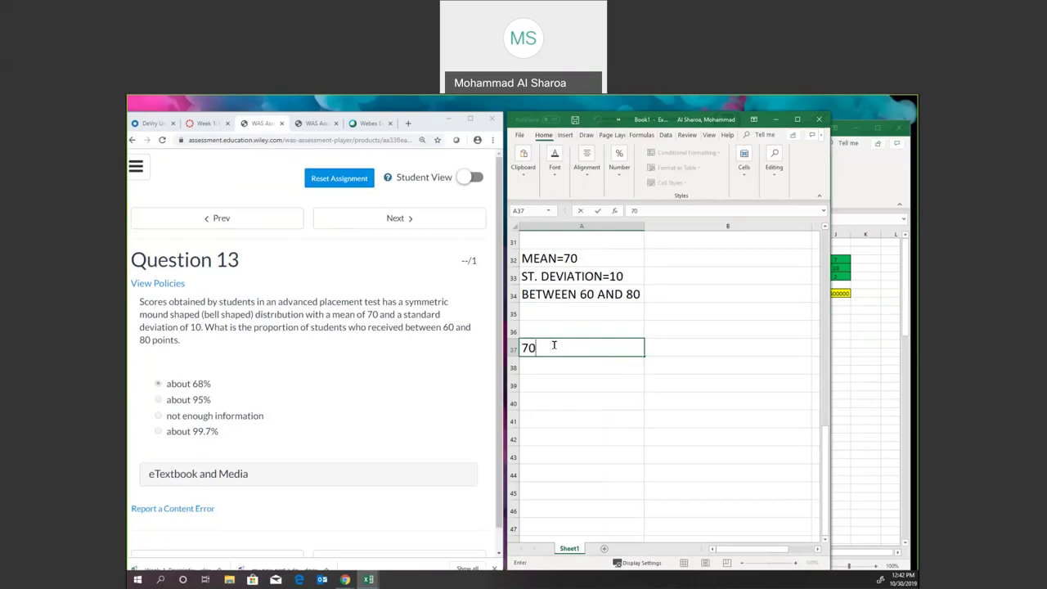
type("-1")
type("*5 OR 70-1")
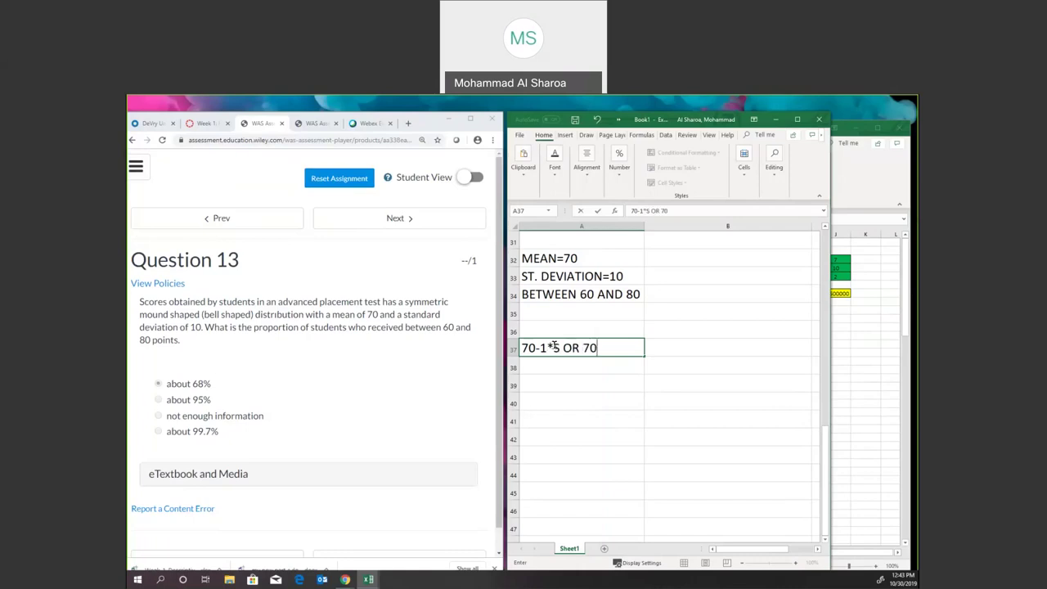
type("*STANDARD DEVIATION")
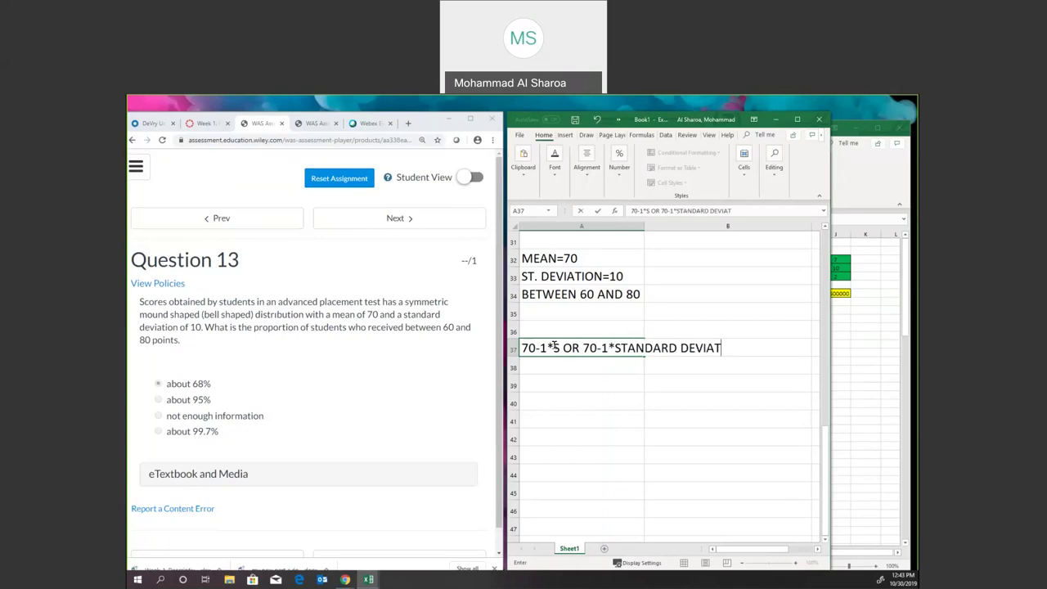
left_click(638, 225)
left_click_drag(644, 225, 794, 224)
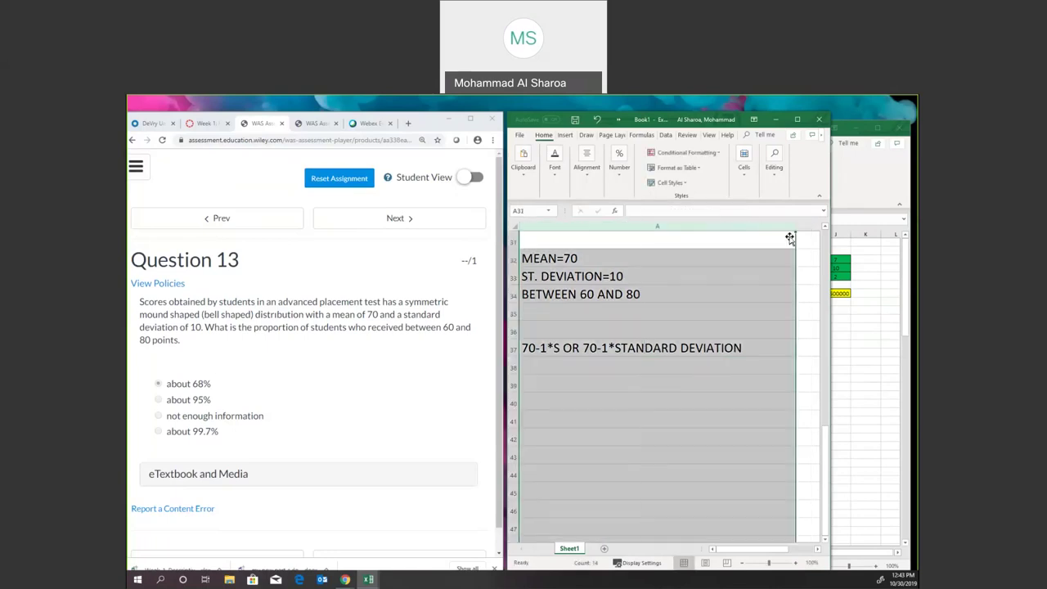
Step: Enter the working 70-1*10 in A38, 70-10 in A39 and 60 in A40 below the minus-one-standard-deviation formula
left_click(565, 363)
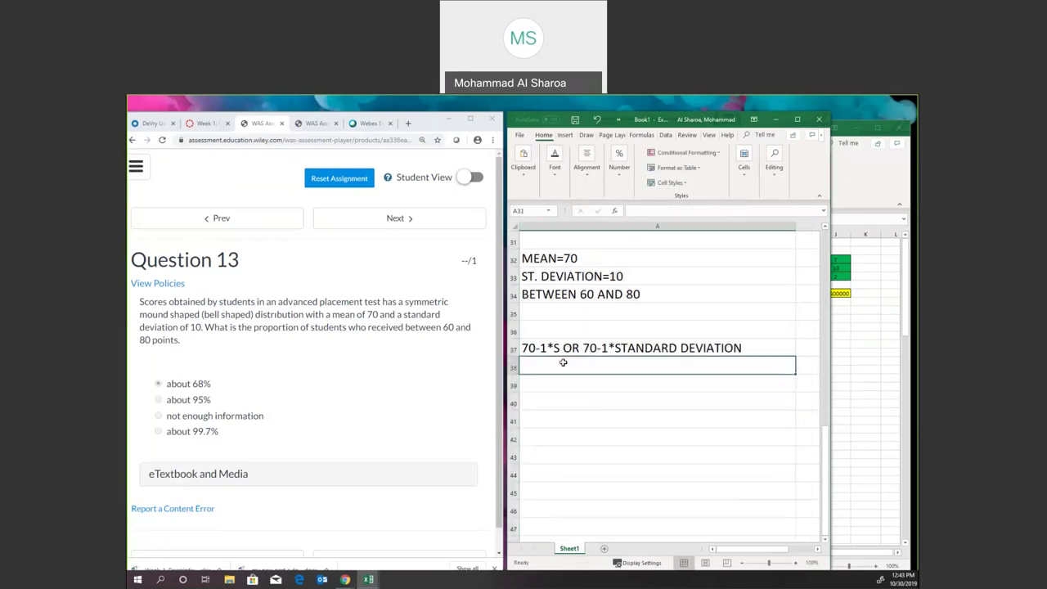
type("70-1")
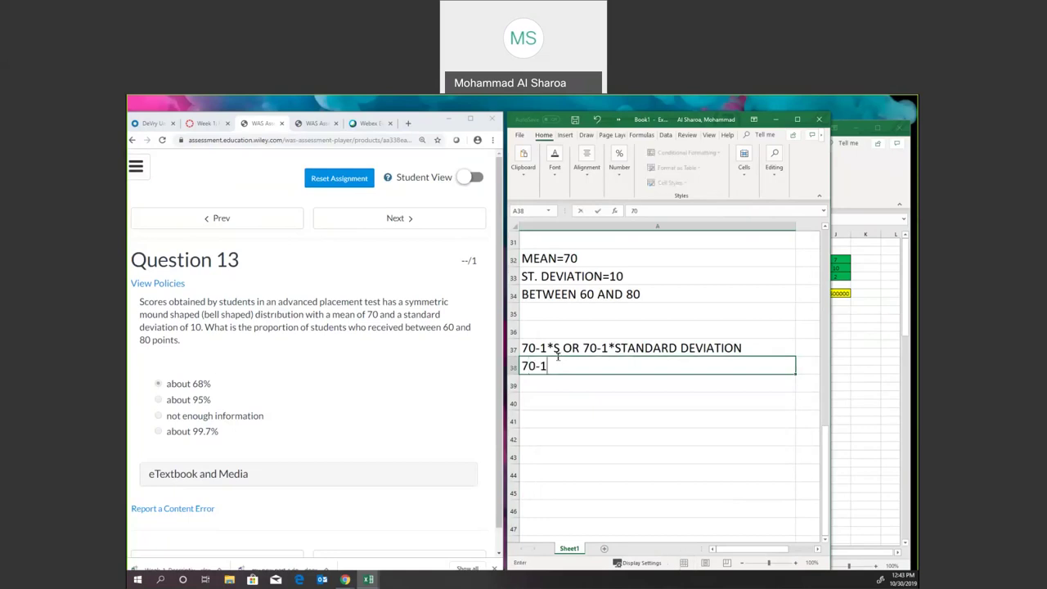
type("*10")
left_click(536, 382)
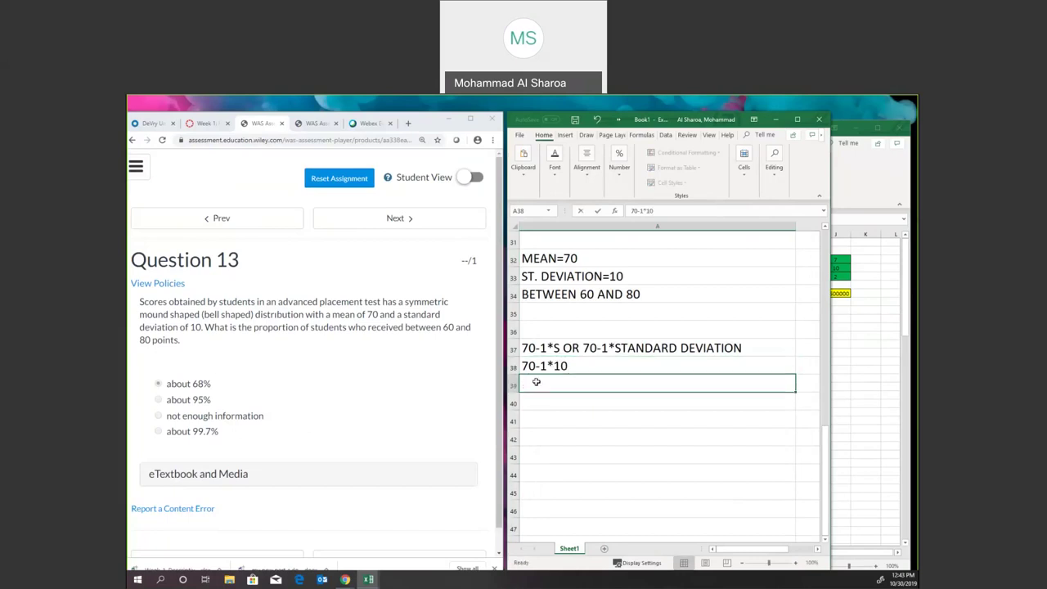
type("70-10")
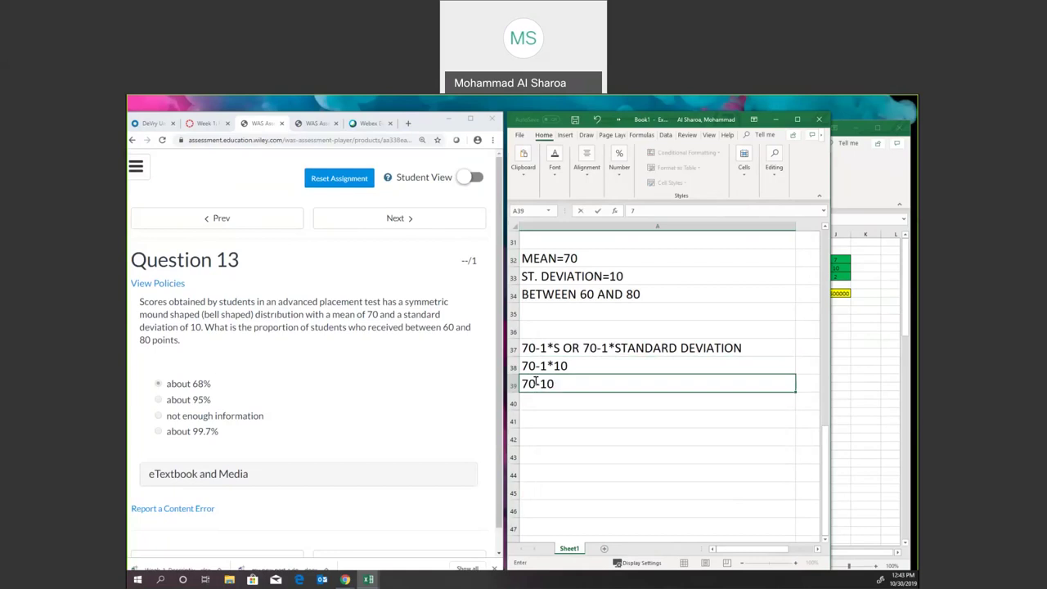
left_click(552, 396)
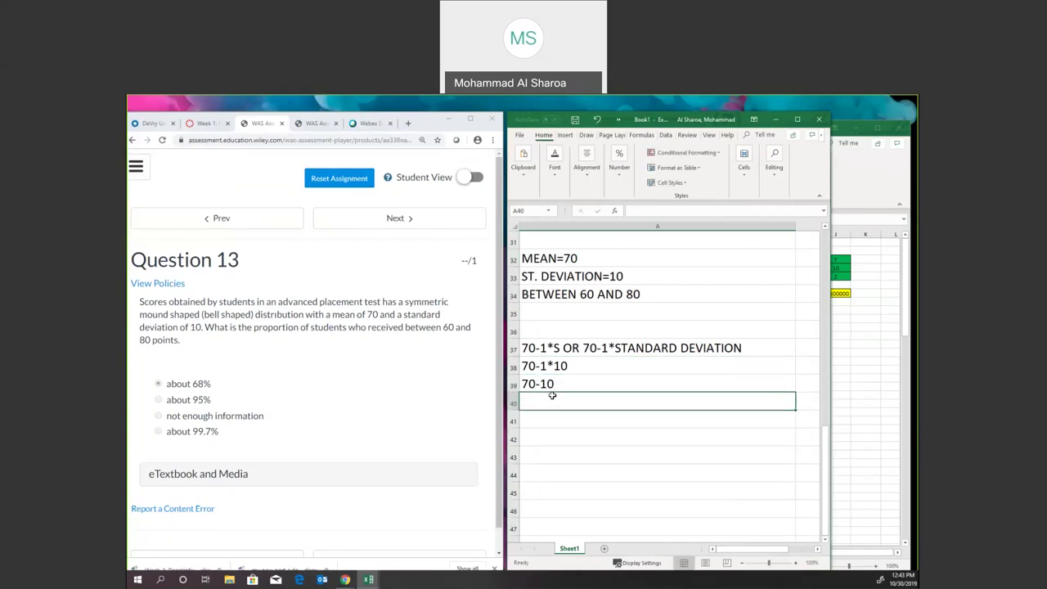
type("60")
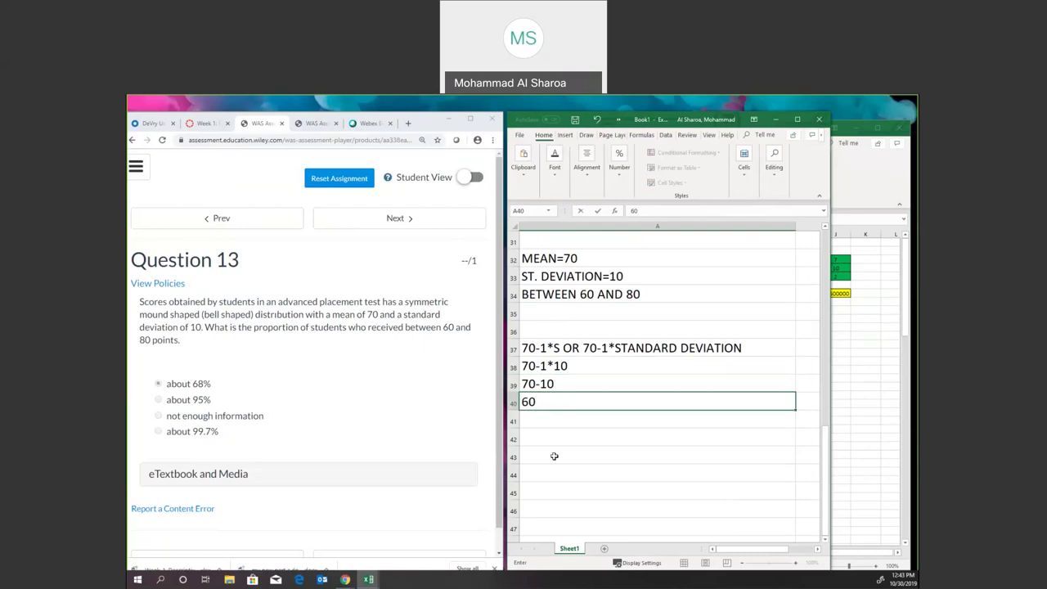
left_click(568, 458)
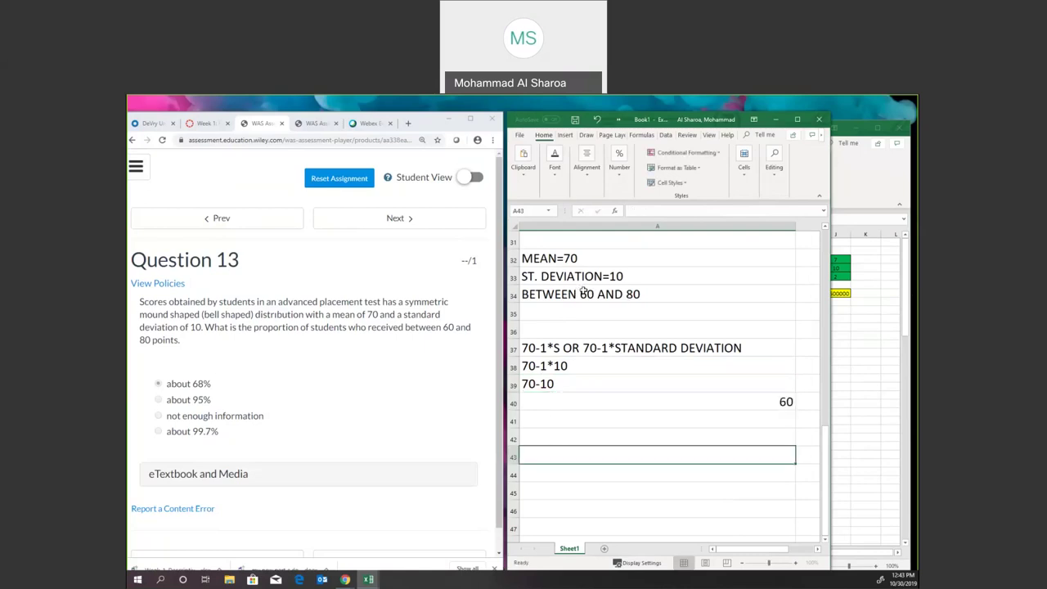
Step: Replace the content of A40 with the word ALSO
left_click(543, 384)
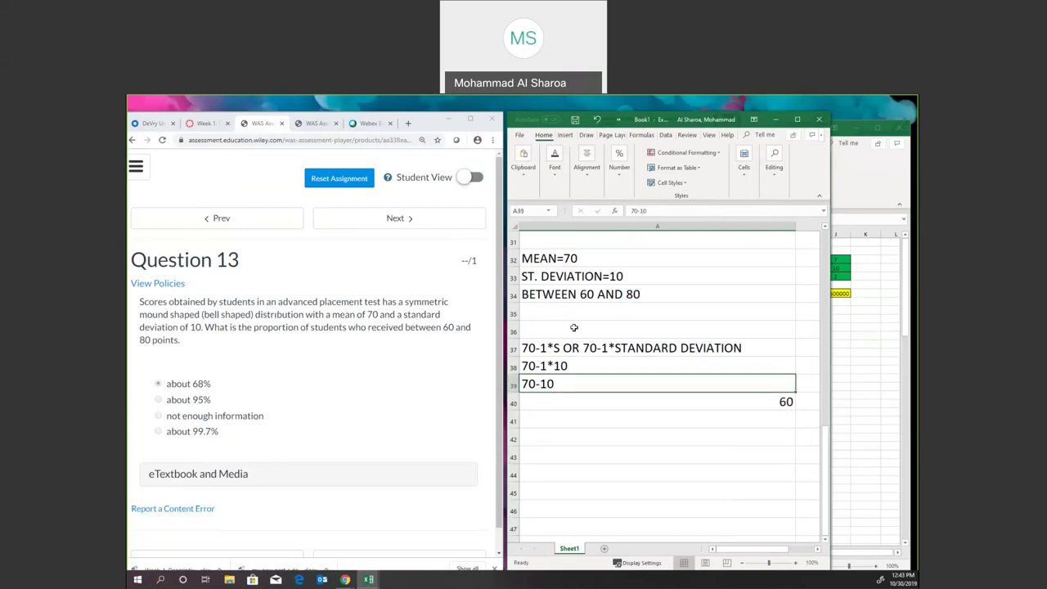
left_click(542, 401)
type("ALSO")
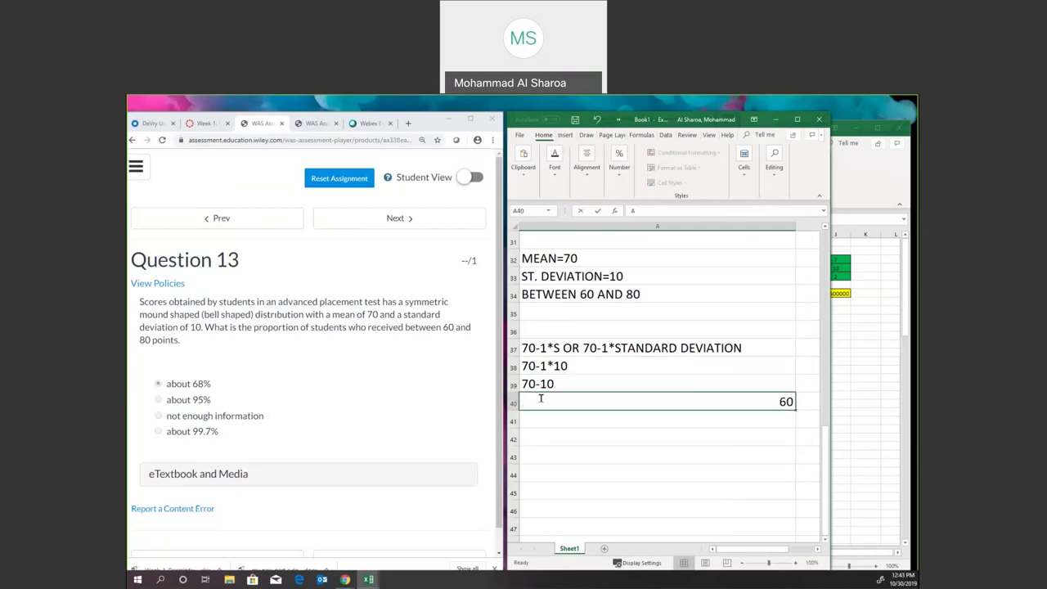
scroll(540, 398, "up", 1)
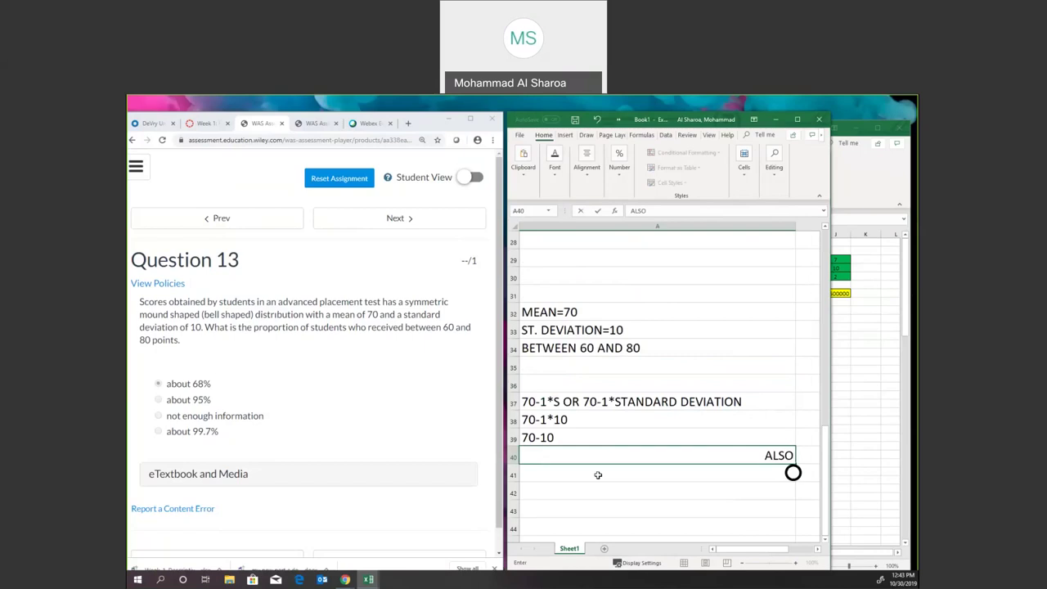
key("Return")
left_click(543, 492)
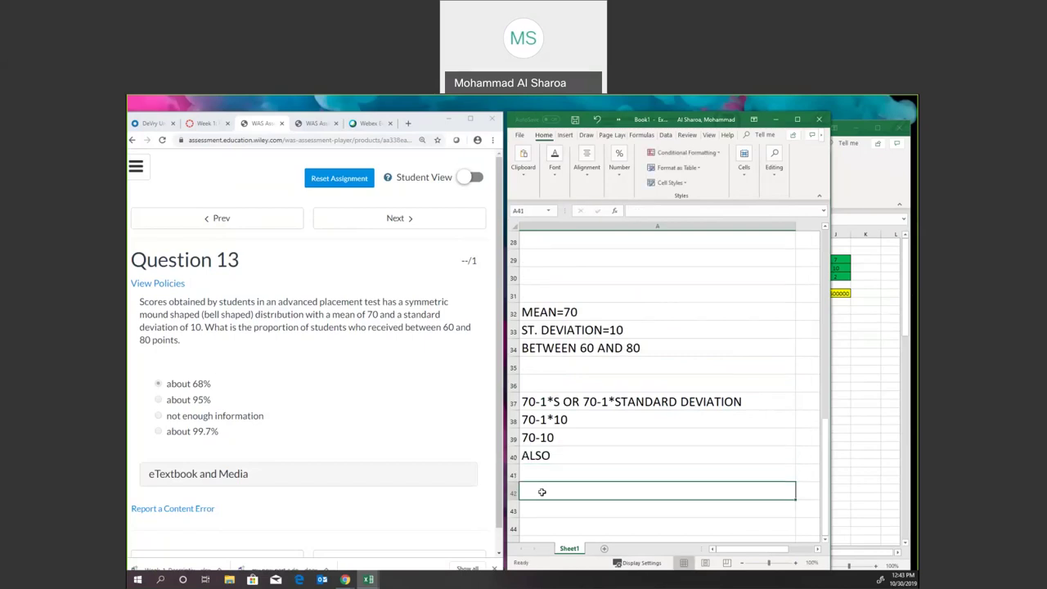
Step: Copy the formula text from A37 into A41
left_click(532, 403)
double_click(531, 403)
left_click_drag(521, 402, 746, 401)
key("ctrl+c")
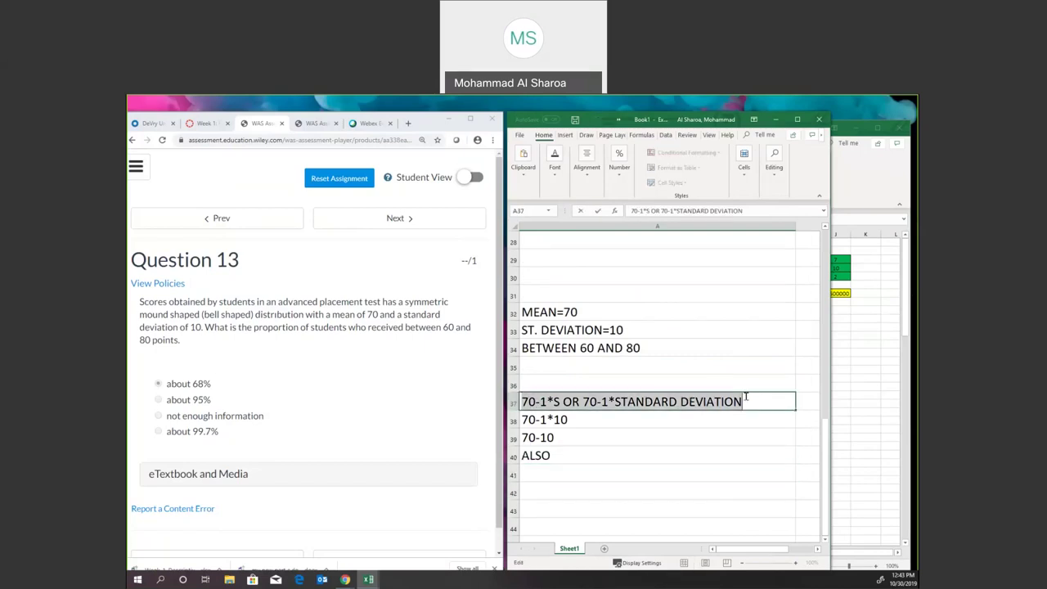
left_click(548, 489)
left_click(553, 467)
key("ctrl+v")
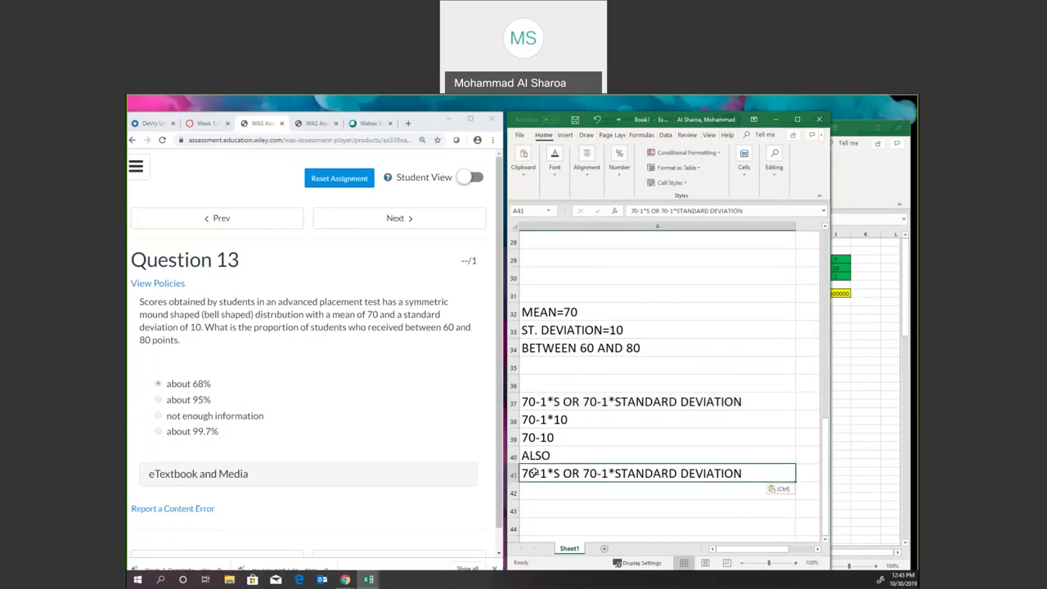
Step: Change both minus signs in A41 to plus, so it reads 70+1*S OR 70+1*STANDARD DEVIATION
double_click(536, 472)
key("Delete")
type("+")
left_click_drag(592, 471, 599, 475)
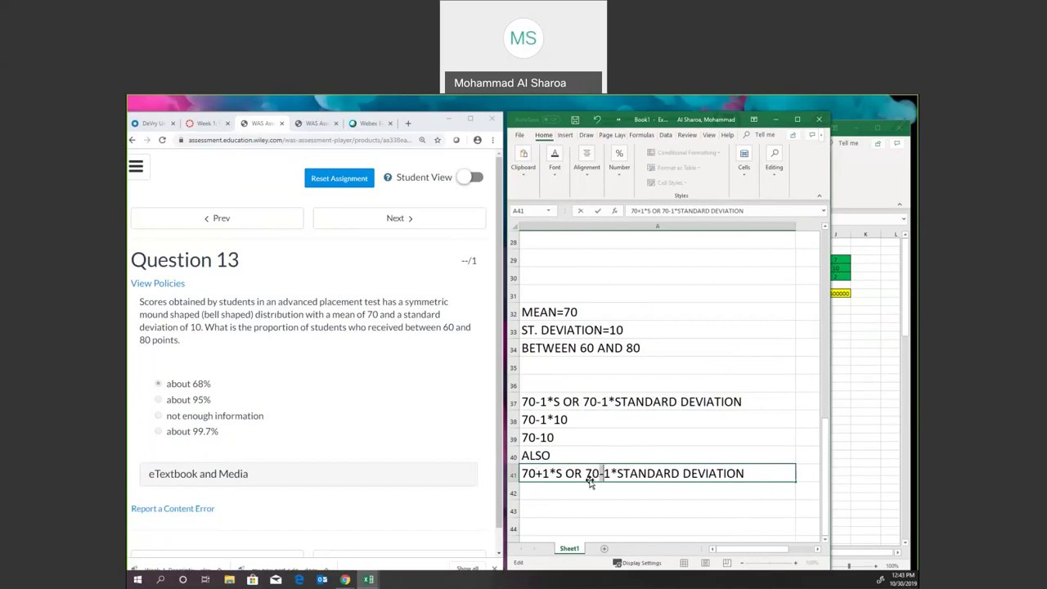
type("+")
Step: Enter 70+1*10 in A42 and 70+10 in A43
left_click(553, 488)
type("70")
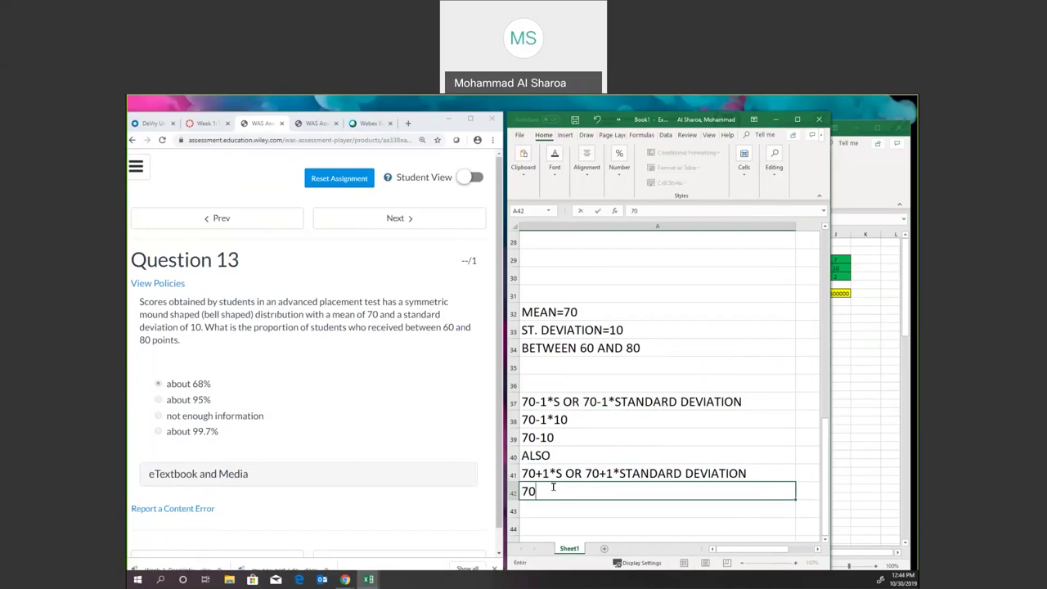
type("+1*10")
key("Return")
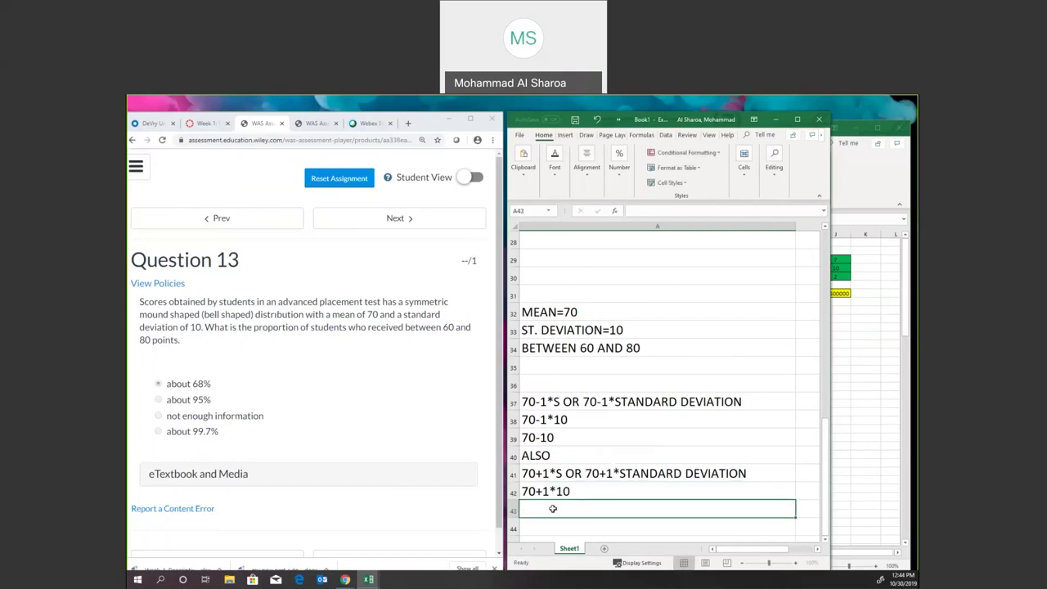
type("70+")
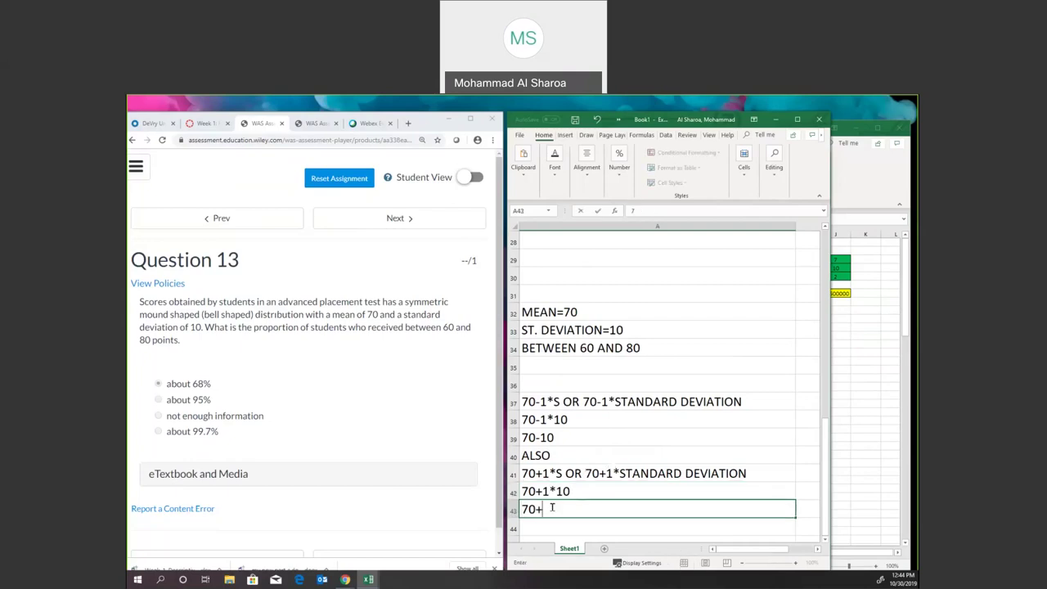
type("10")
Step: Append the results to the last working lines: =60 to A39 and =80 to A43
double_click(564, 436)
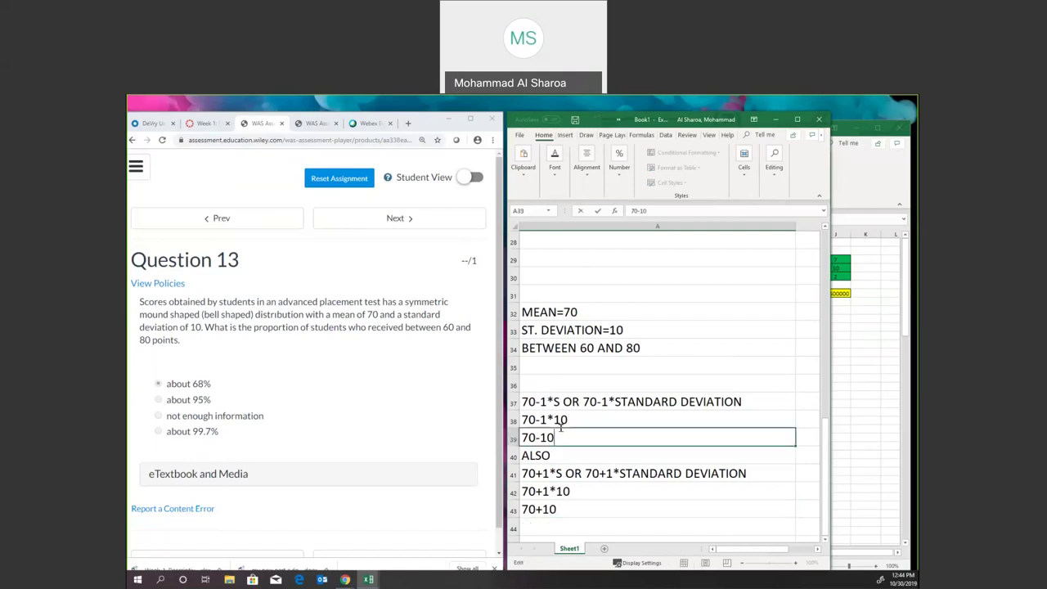
type("=60")
double_click(567, 507)
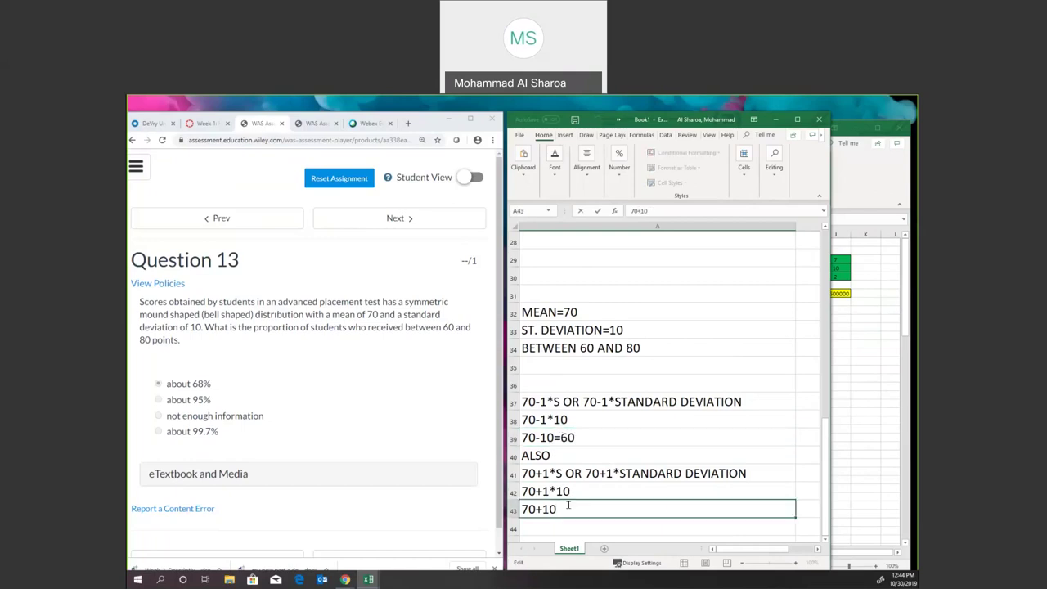
type("=80")
left_click(540, 401)
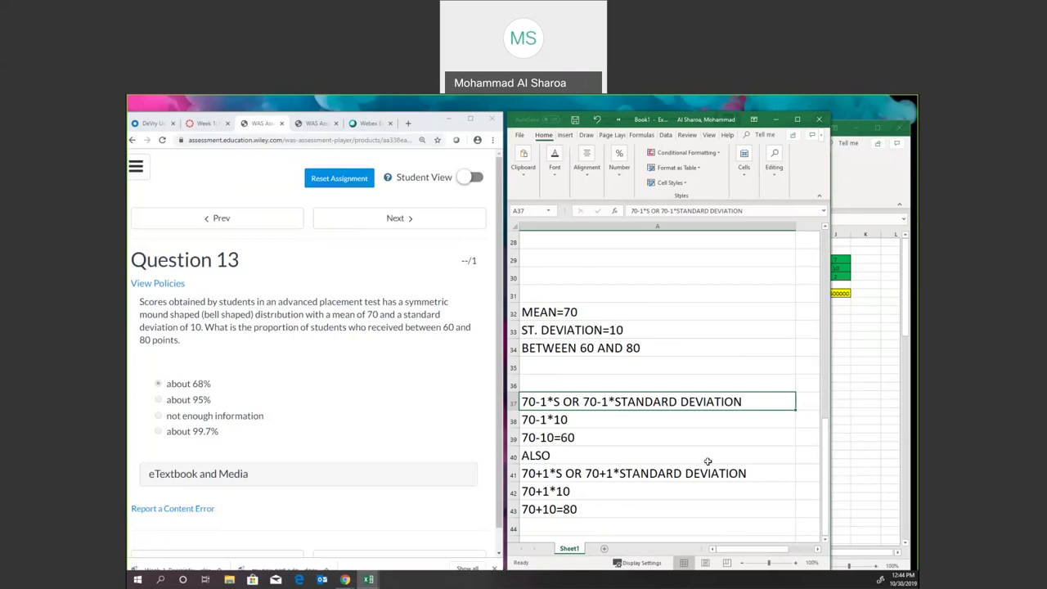
Step: Place the Normal Distribution page beside Question 13 to review its charts, and highlight the standard deviation 10 in the question
scroll(708, 462, "down", 1)
scroll(682, 467, "down", 1)
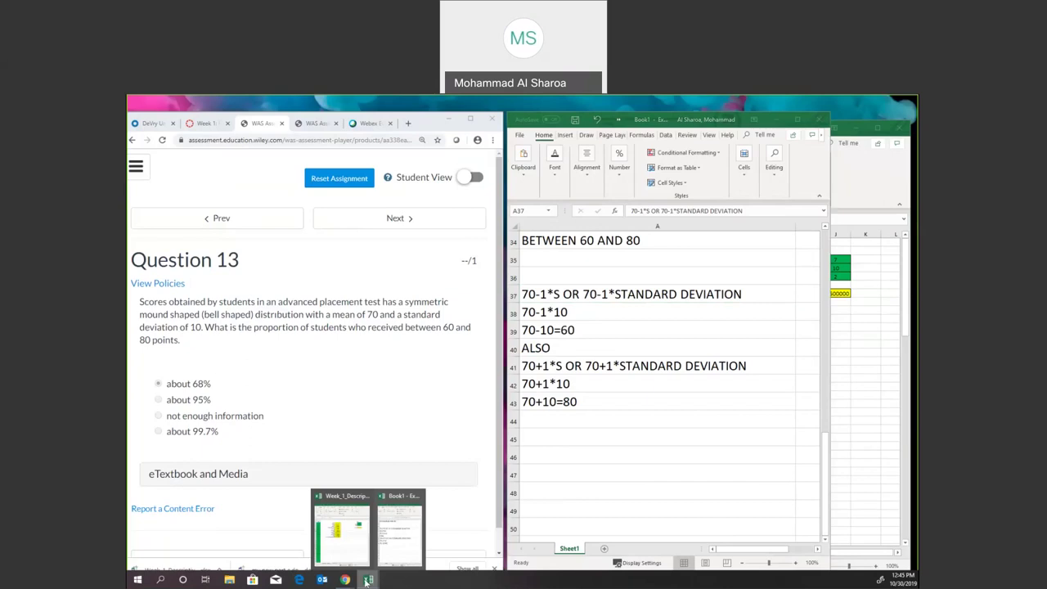
left_click(356, 563)
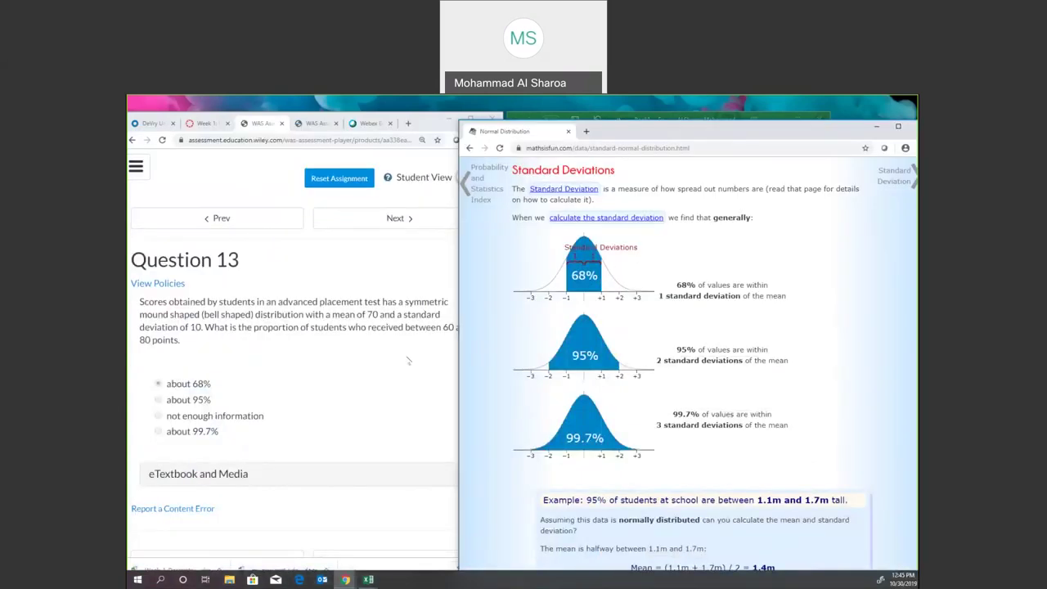
left_click_drag(647, 131, 670, 128)
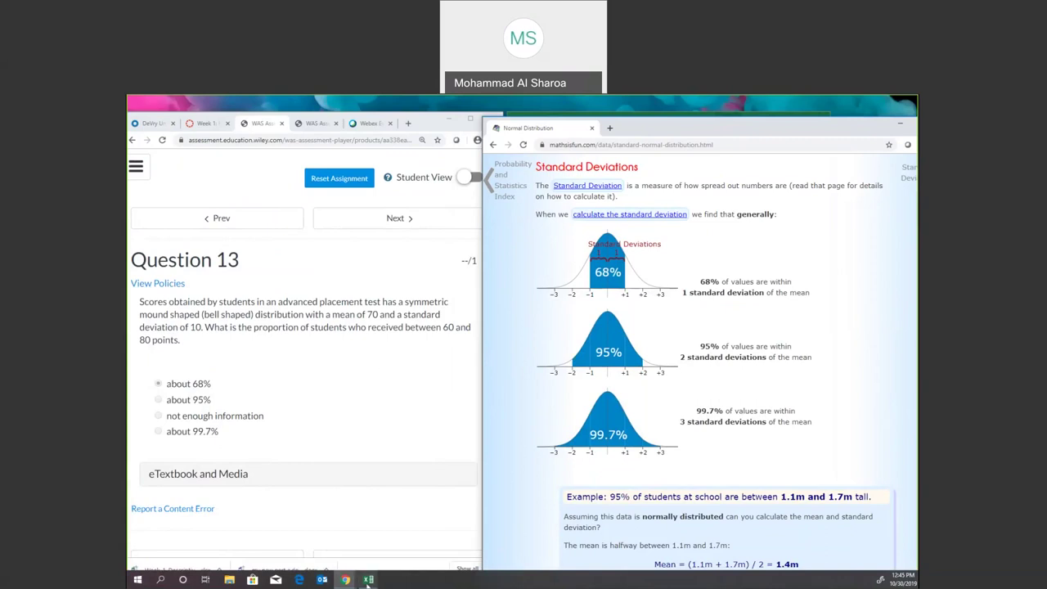
left_click(186, 326)
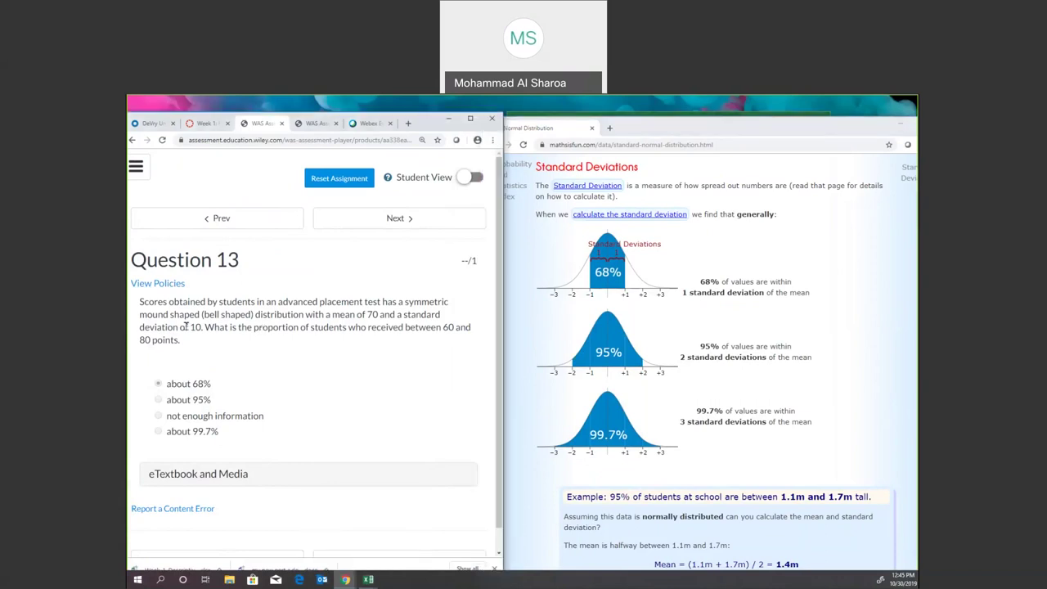
left_click_drag(189, 326, 201, 327)
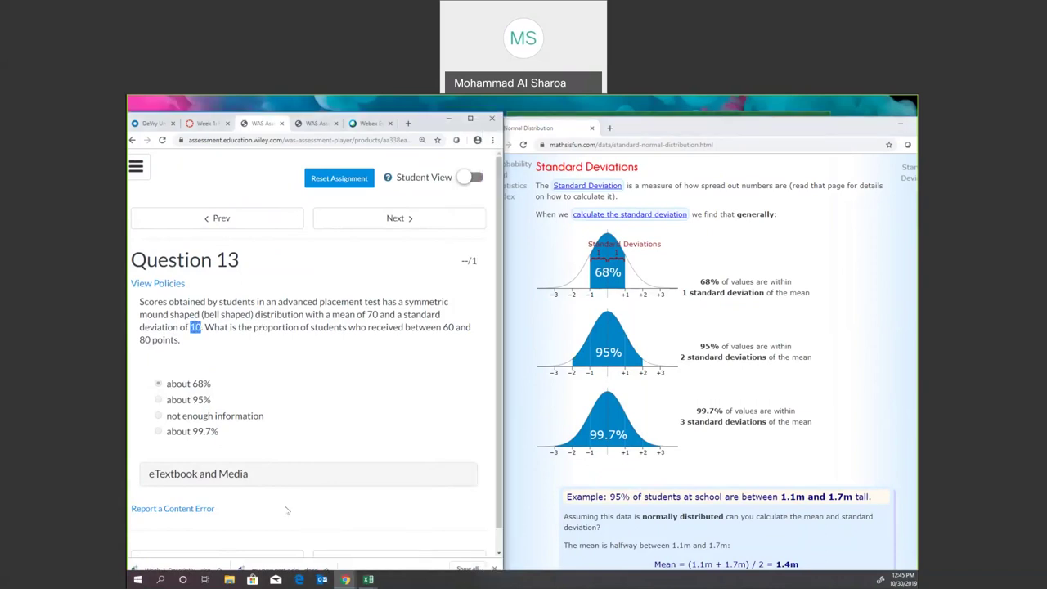
Step: Switch back to Book1 and enter the two-standard-deviation expressions 70-2*10 in A52 and 70+2*10 in A53
left_click(368, 579)
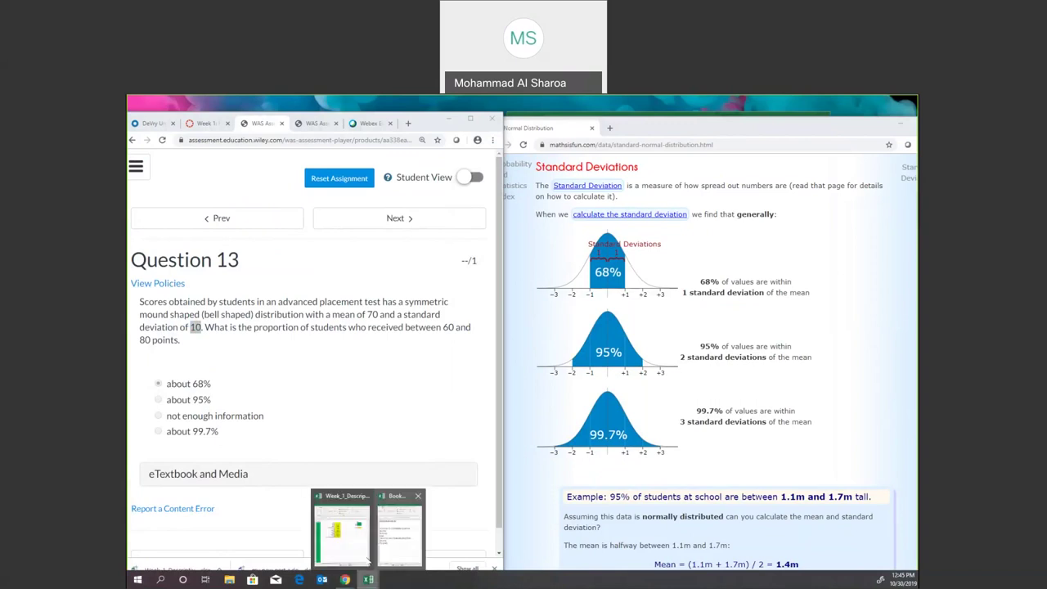
left_click(399, 531)
scroll(694, 447, "down", 4)
left_click(546, 346)
type("70-2")
type("*01")
key("BackSpace")
key("BackSpace")
type("10")
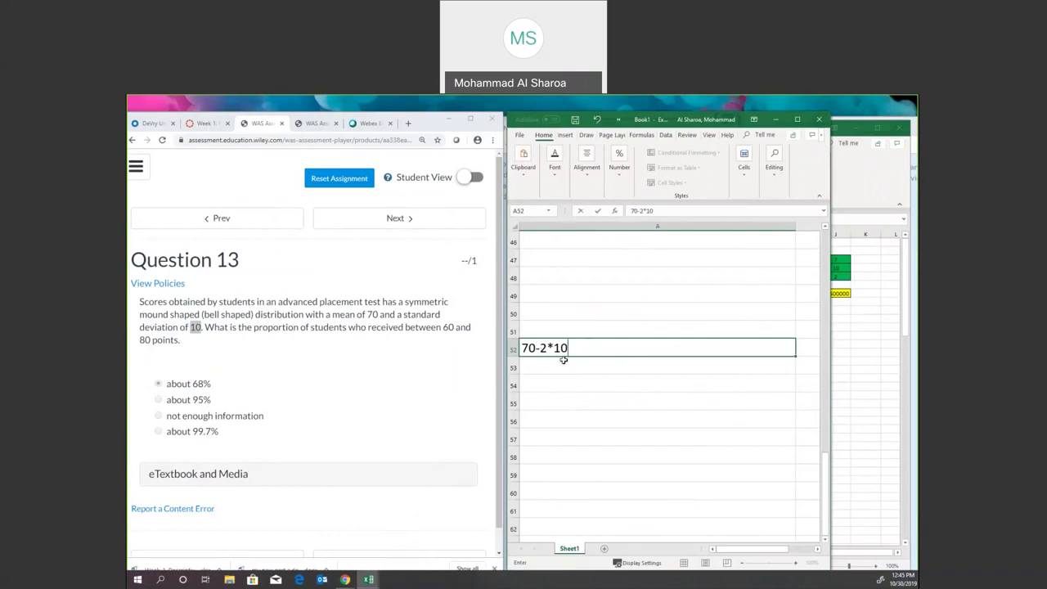
key("Return")
type("70+2*10")
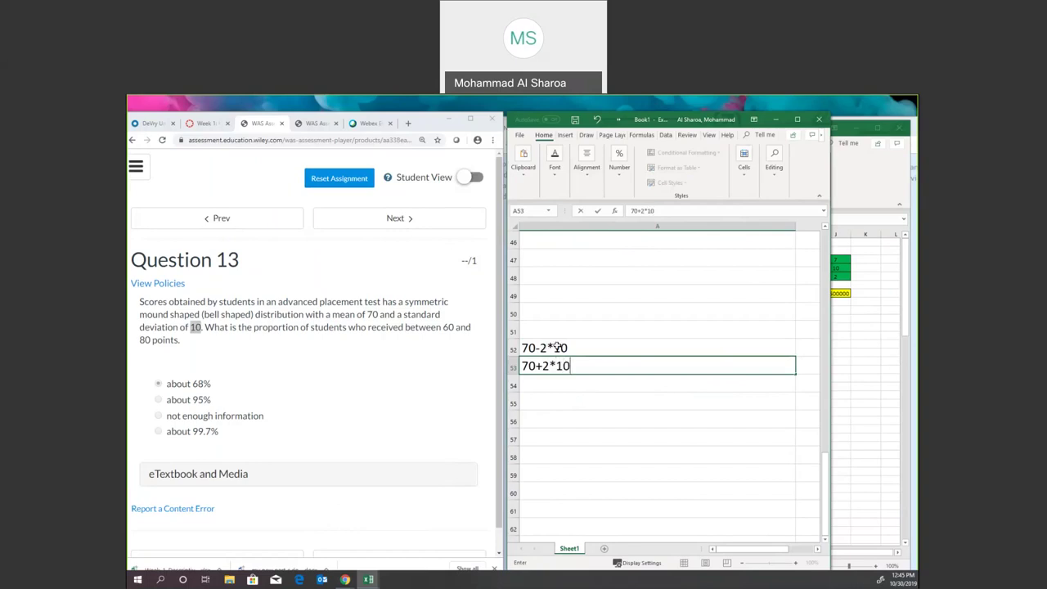
Step: Complete the two-standard-deviation lines by appending =50 to A52 and =90 to A53, and select both cells
double_click(575, 348)
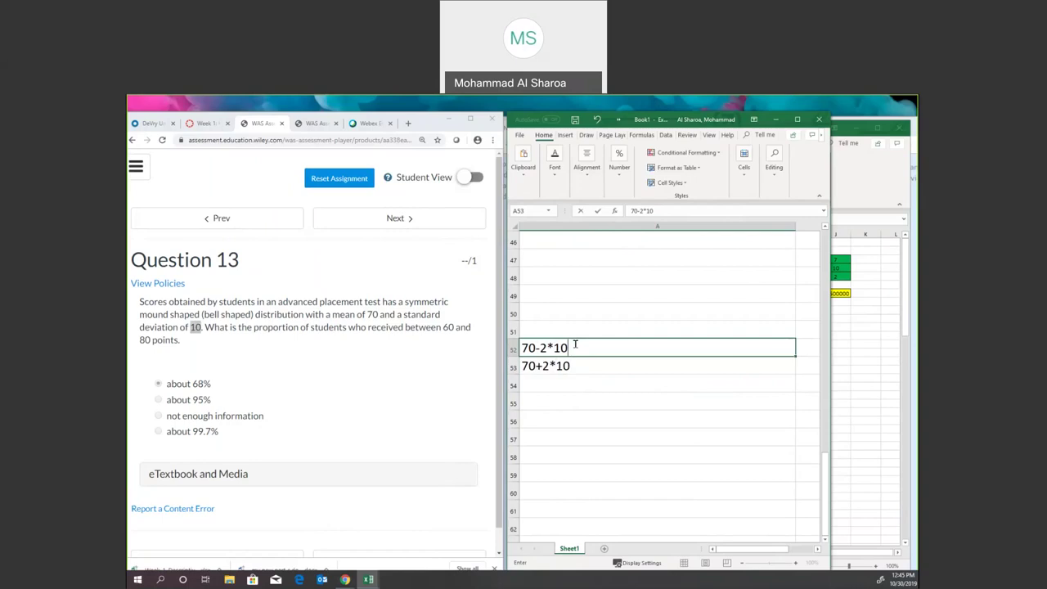
type("50")
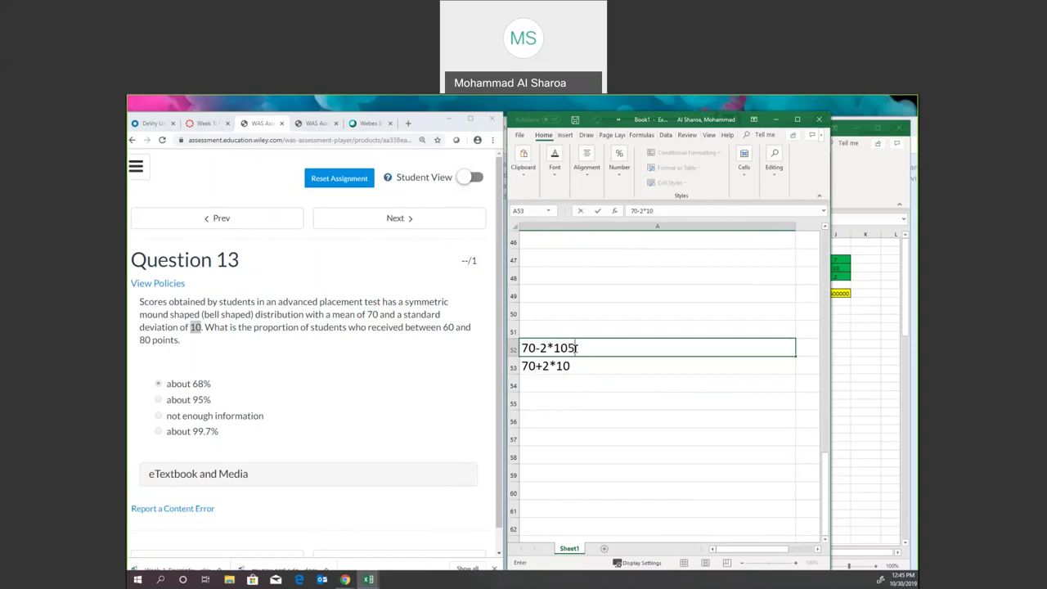
key("BackSpace")
key("BackSpace")
type("=50")
left_click(575, 364)
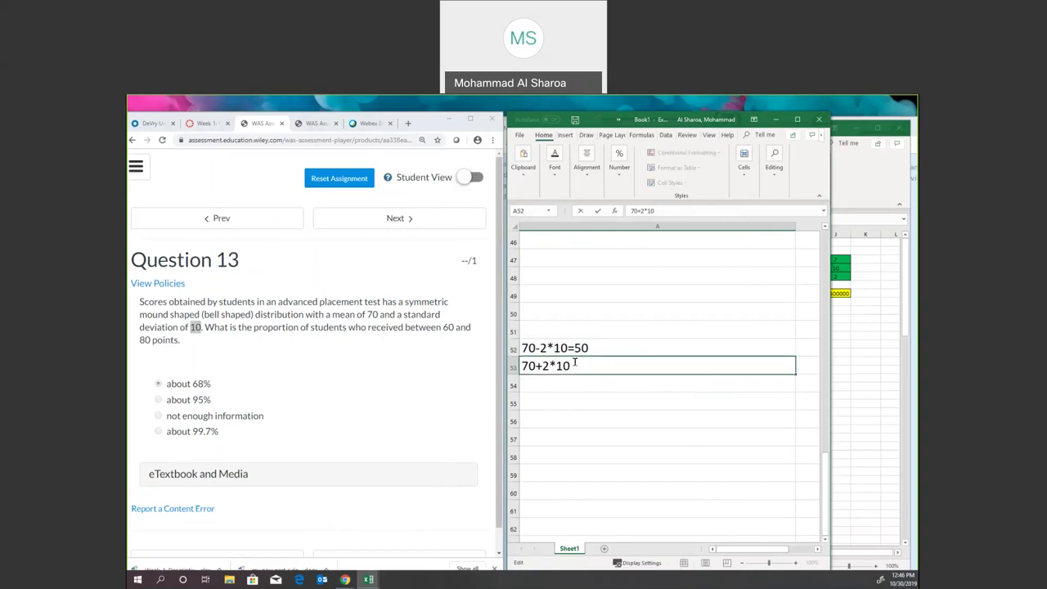
type("70+2*10=90")
left_click_drag(575, 347, 575, 365)
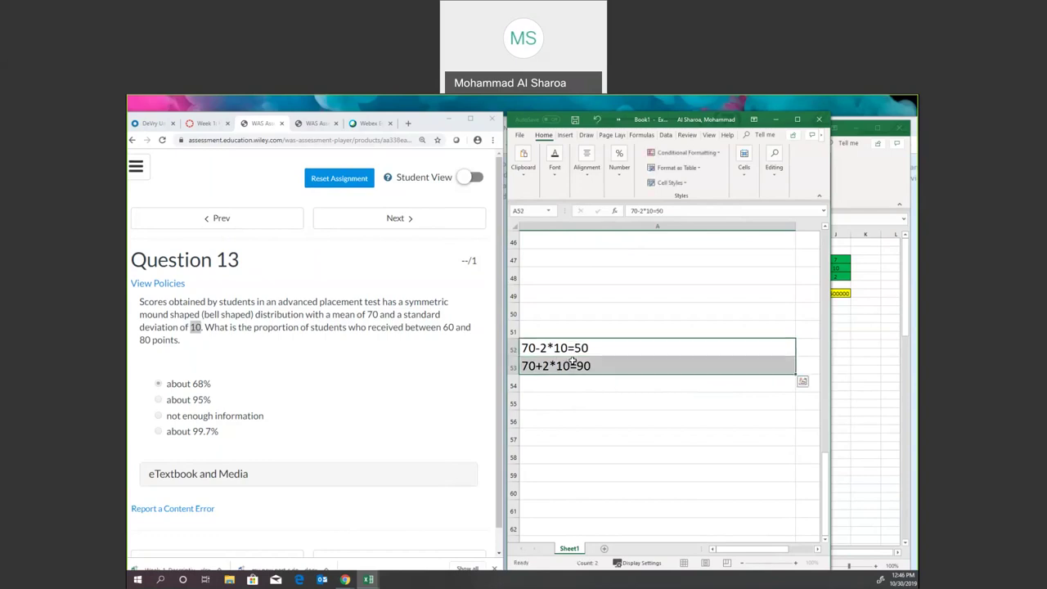
Step: Review the 95% chart on the Normal Distribution page and return to Question 13
mouse_move(346, 579)
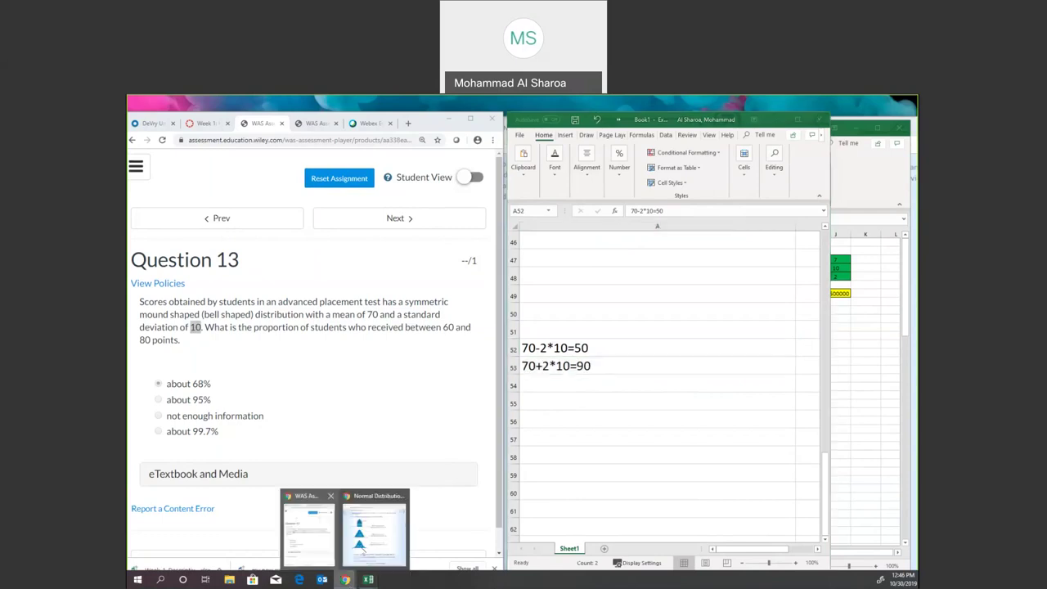
left_click(378, 531)
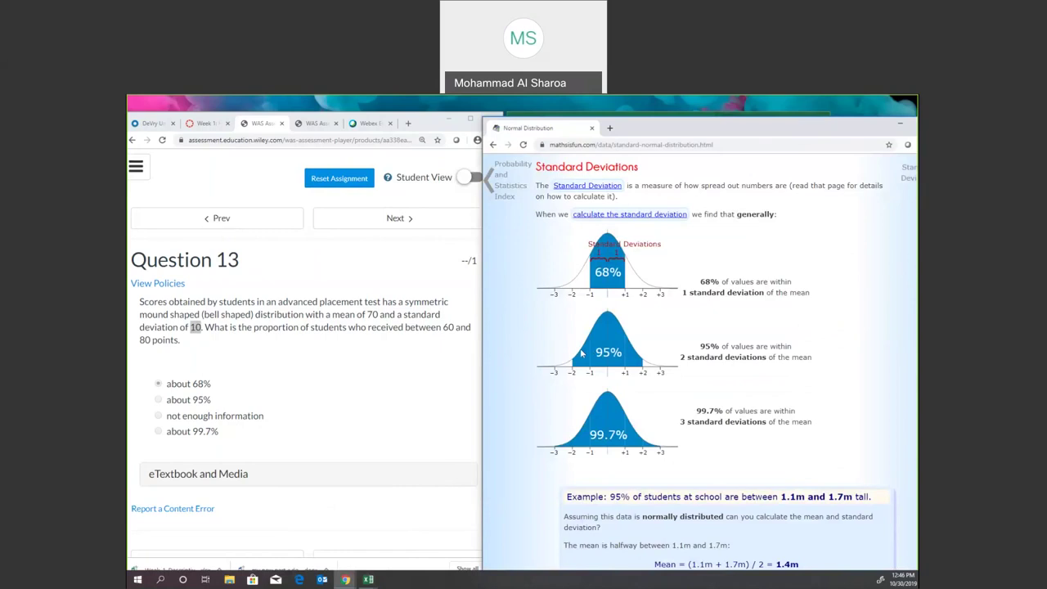
left_click(445, 374)
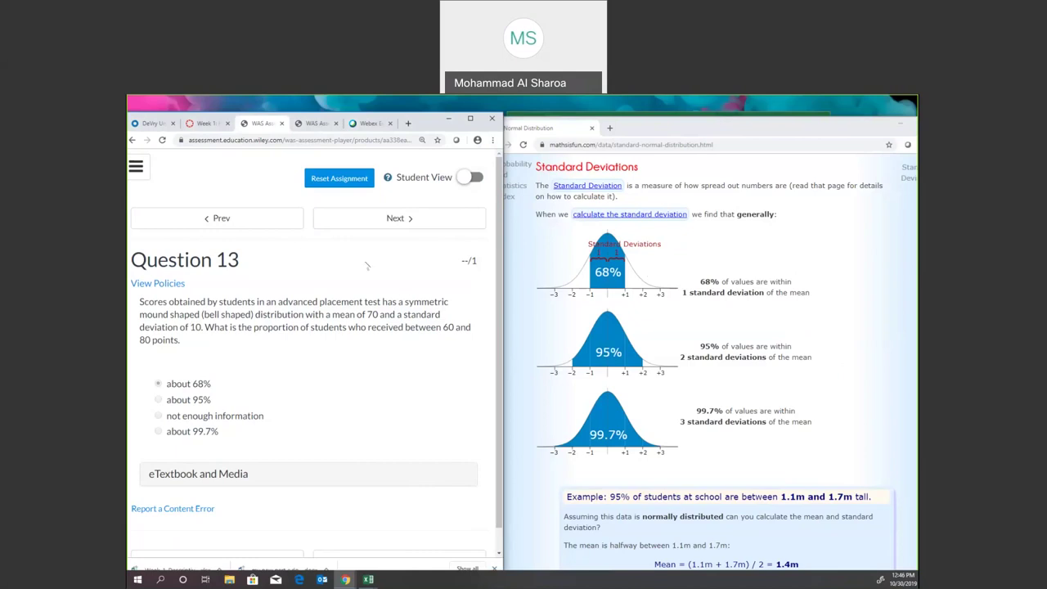
Step: Advance to Question 14 and bring the Week 1 descriptive statistics calculator workbook up beside it
scroll(433, 456, "down", 1)
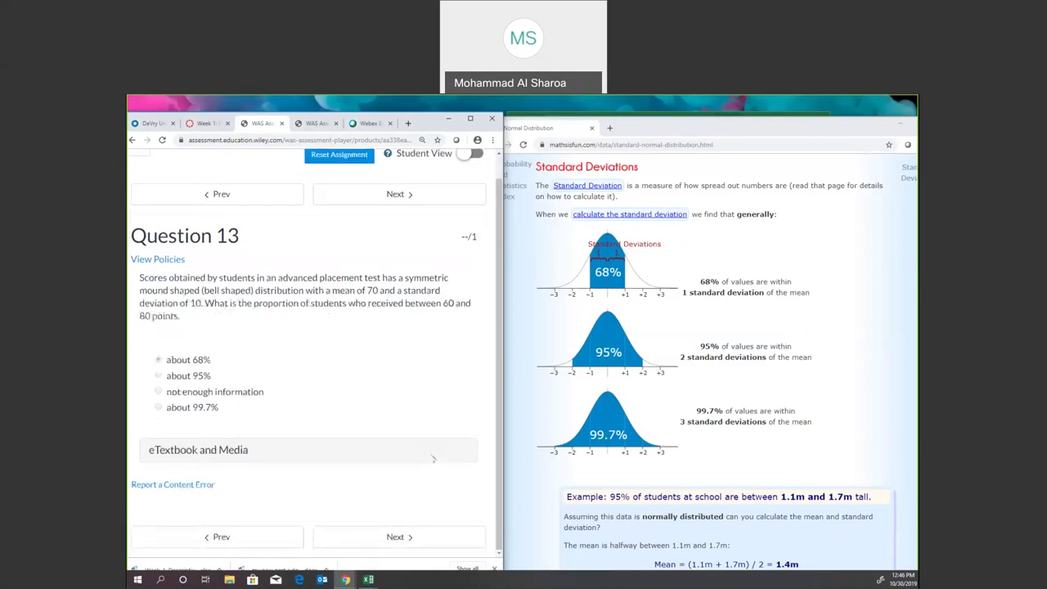
scroll(433, 456, "up", 1)
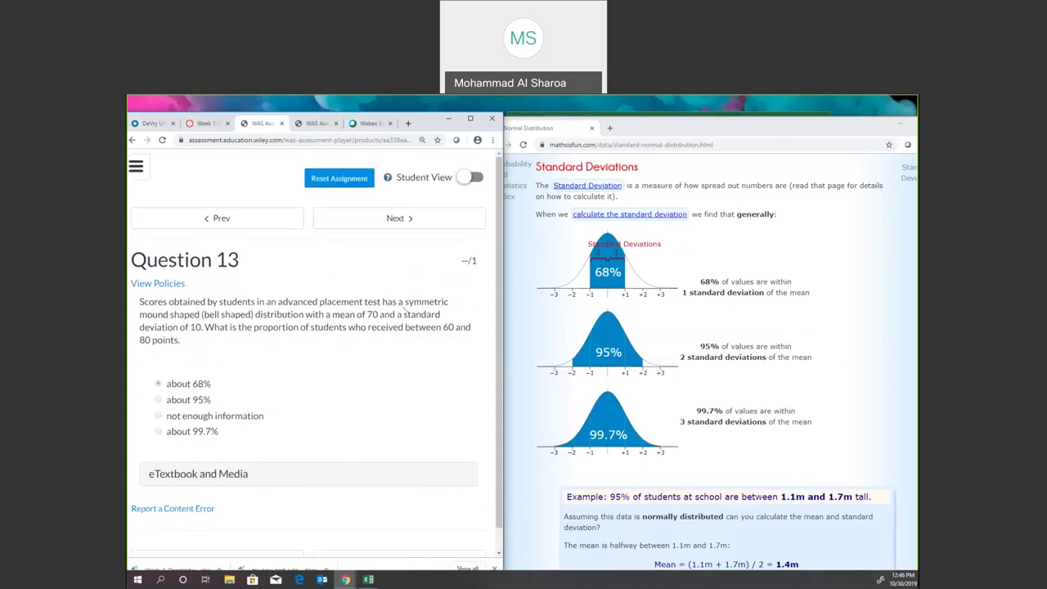
left_click(398, 218)
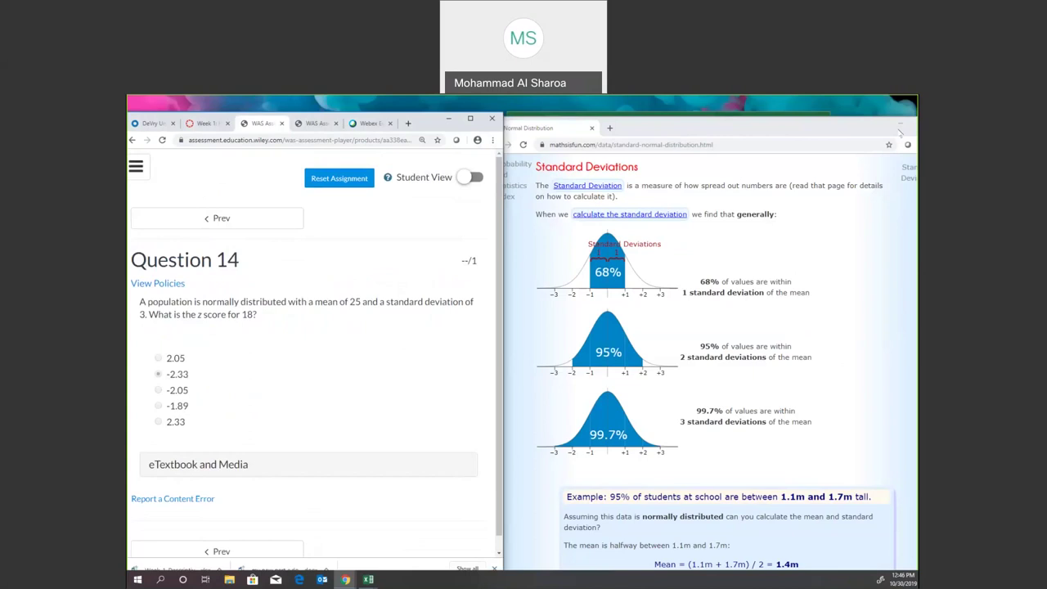
key("alt+Tab")
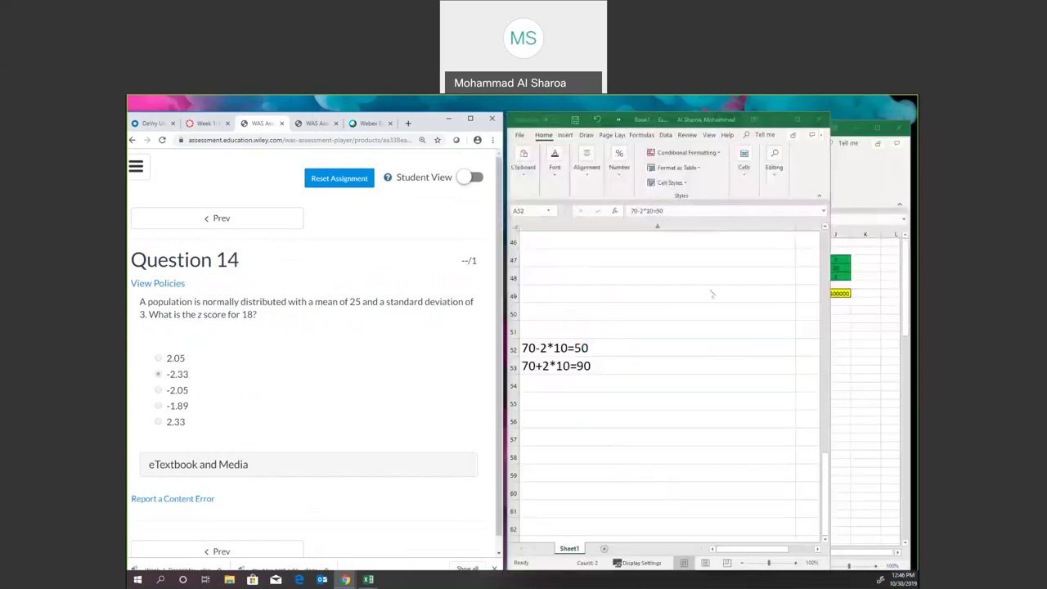
left_click(832, 139)
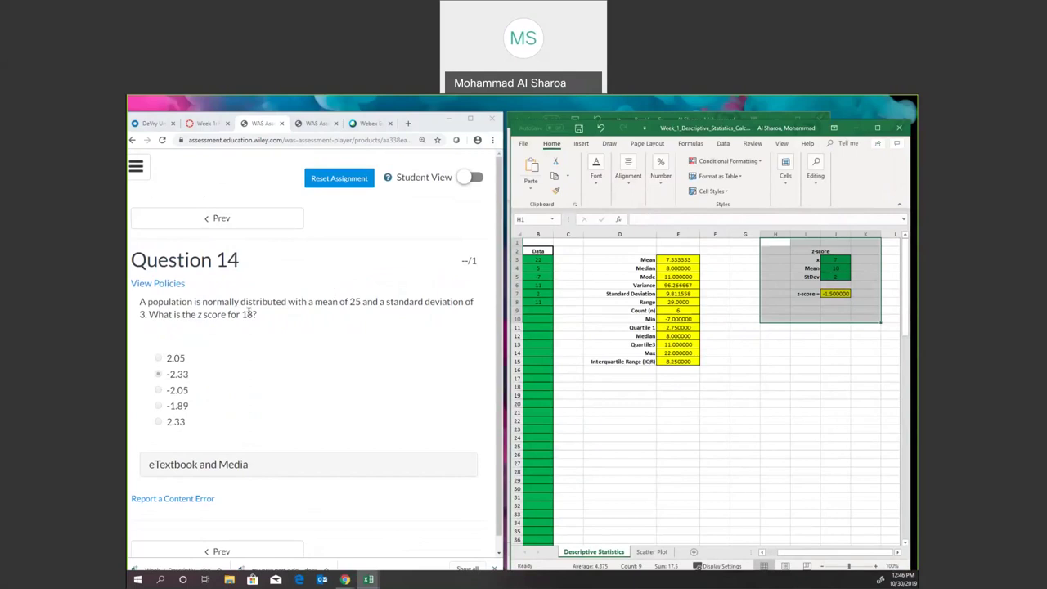
Step: Highlight the Question 14 text and clear the x, Mean and StDev values in the z-score calculator
left_click(279, 300)
left_click_drag(202, 301, 360, 309)
left_click(775, 329)
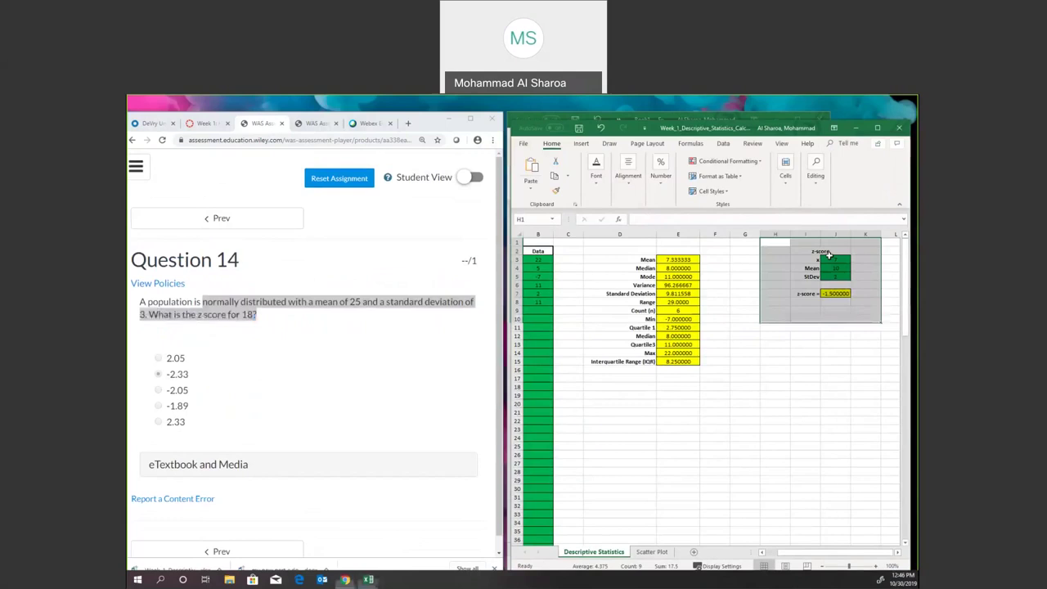
left_click(834, 259)
key("shift+Down")
key("Delete")
key("Down")
key("Down")
key("Delete")
Step: Enter the Question 14 values in the z-score calculator: 25 for Mean in J4 and 3 for StDev in J5
left_click(370, 296)
left_click(835, 268)
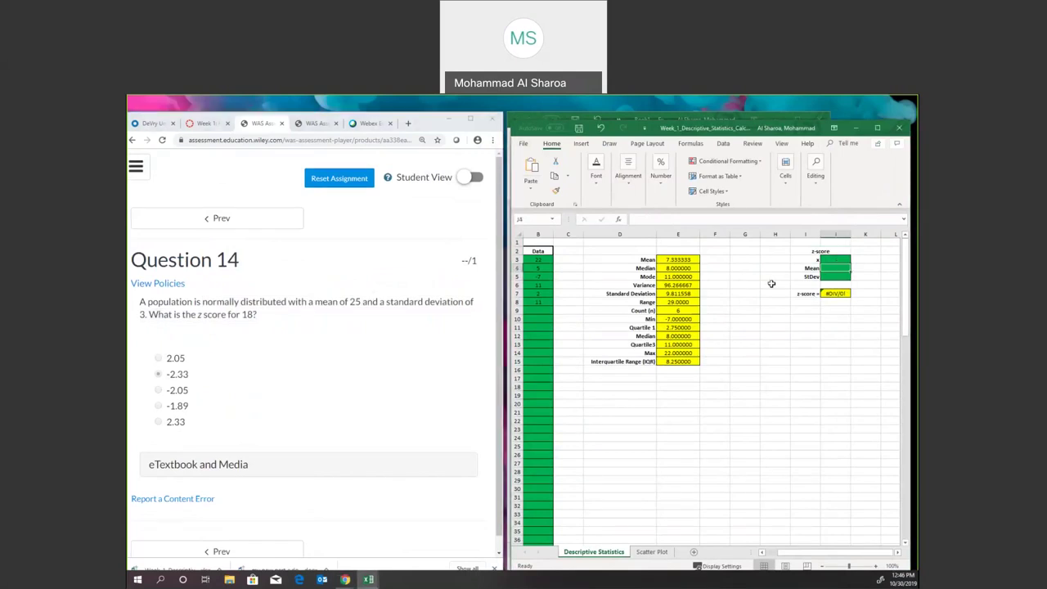
type("25")
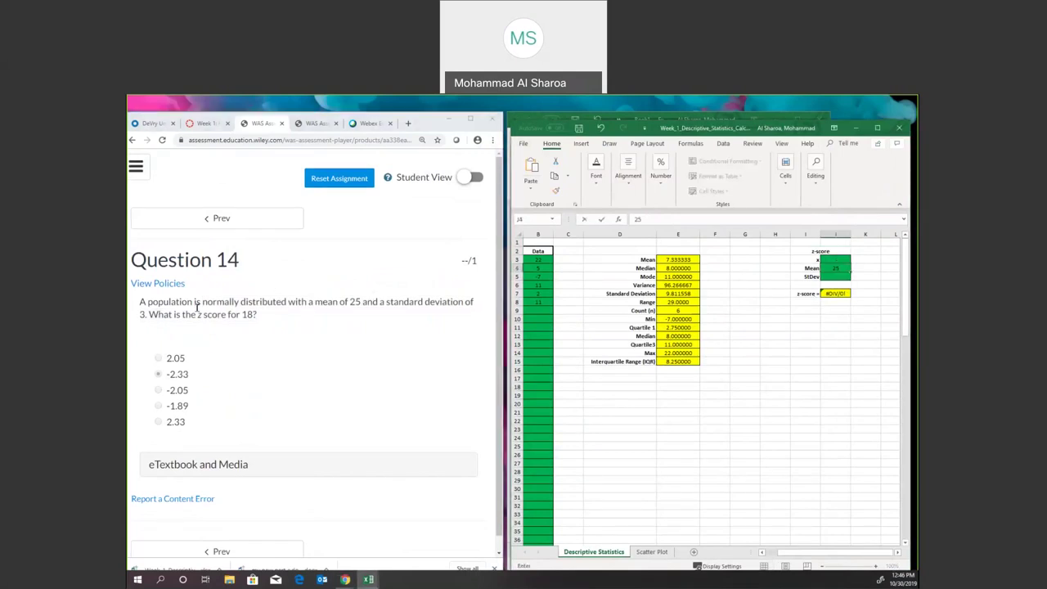
key("Return")
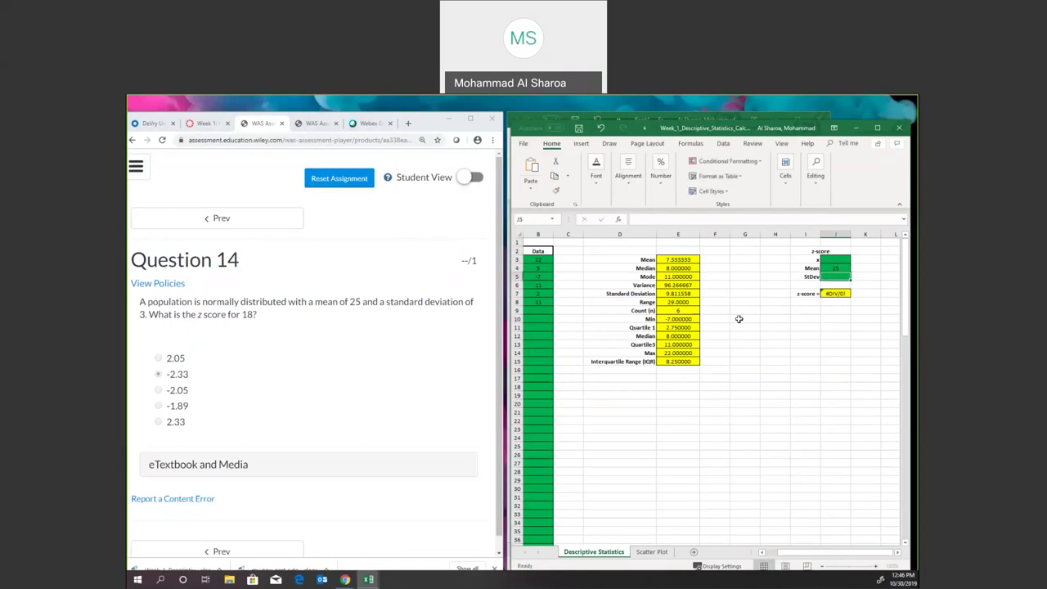
type("3")
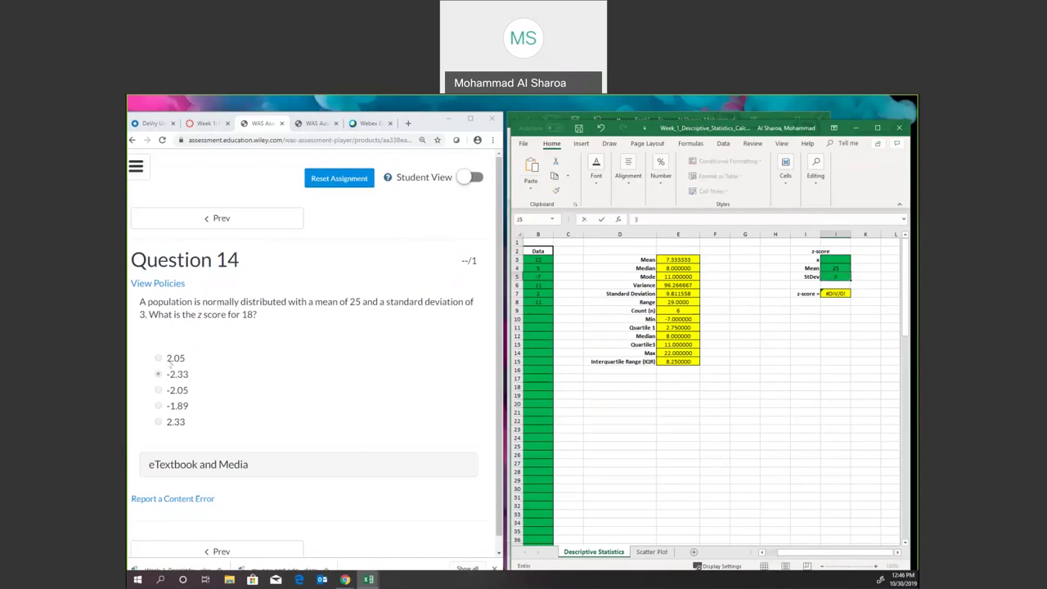
Step: Highlight "z score for 18?" in the question, enter 18 as x in J3, and review the calculator's input cells
left_click_drag(197, 315, 267, 325)
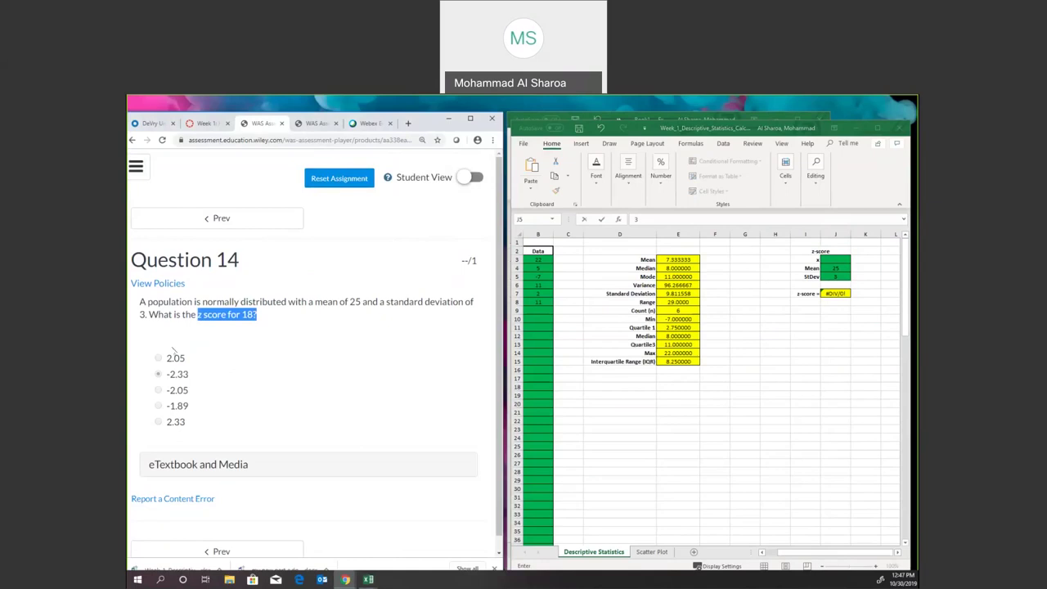
left_click_drag(197, 315, 262, 318)
left_click(261, 318)
left_click(842, 260)
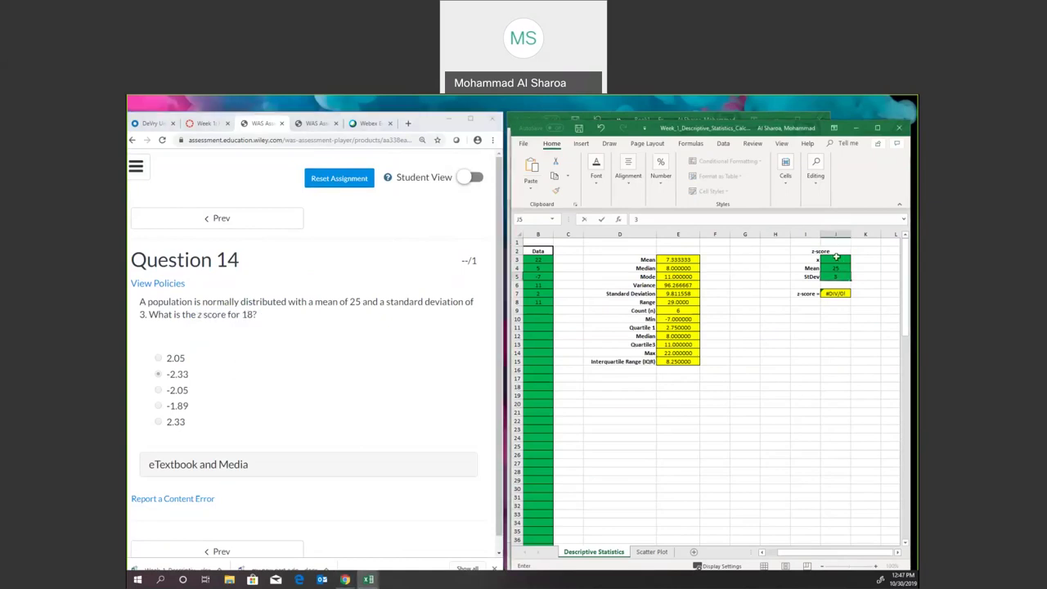
type("18")
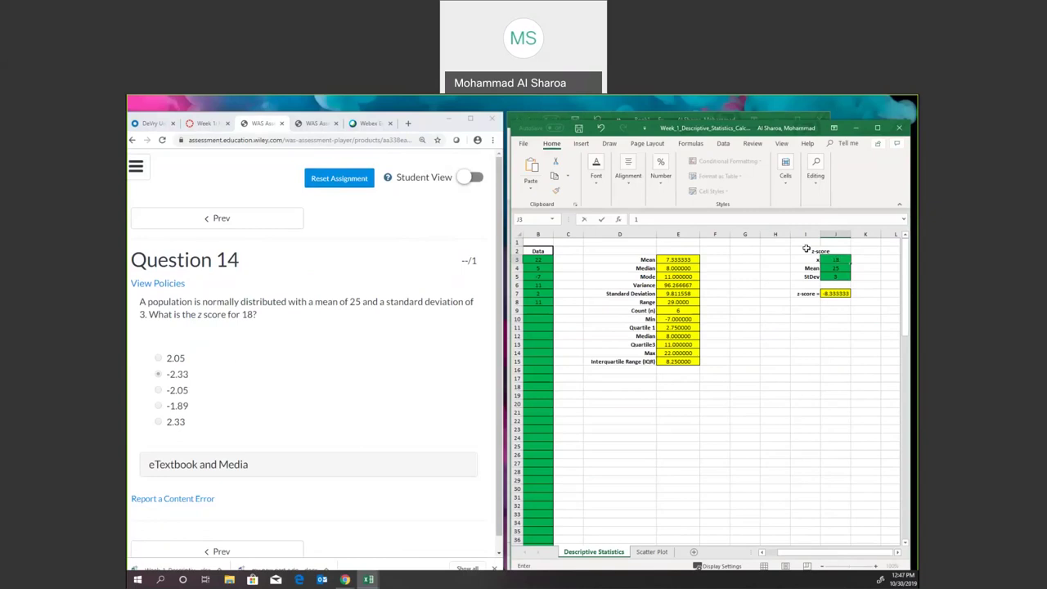
left_click(763, 265)
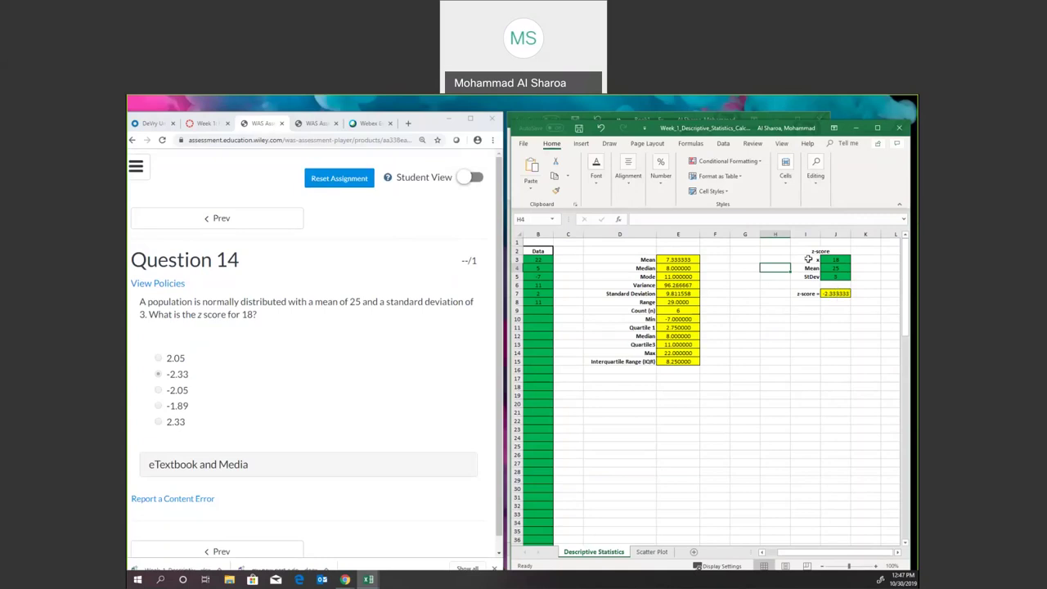
left_click(835, 264)
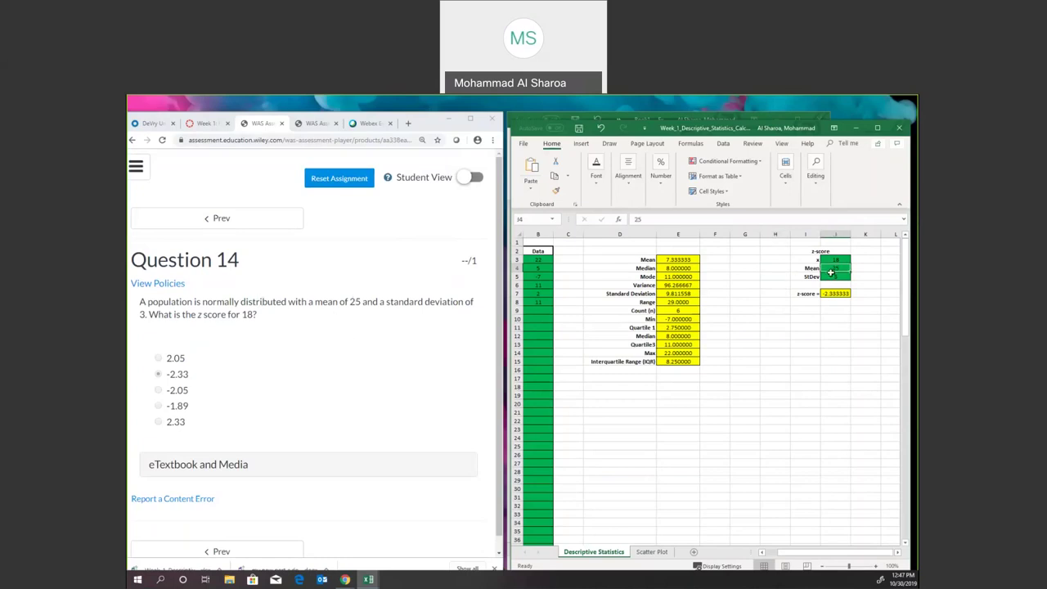
left_click(830, 275)
left_click(791, 318)
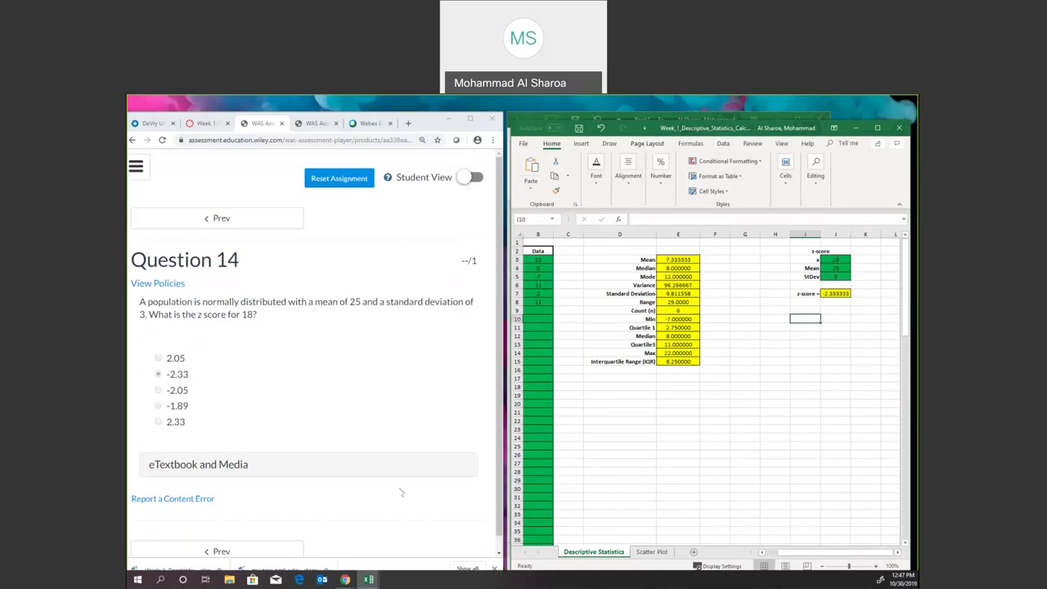
Step: Switch to the Book1 workbook, go back to the start of its notes, and maximize its window
left_click(373, 579)
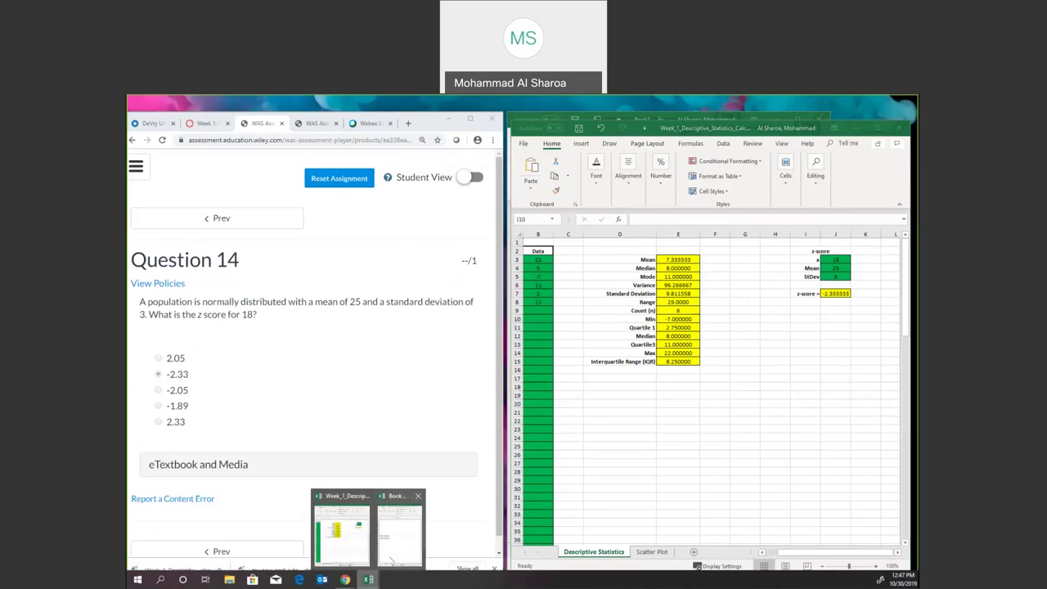
left_click(392, 560)
scroll(630, 412, "down", 4)
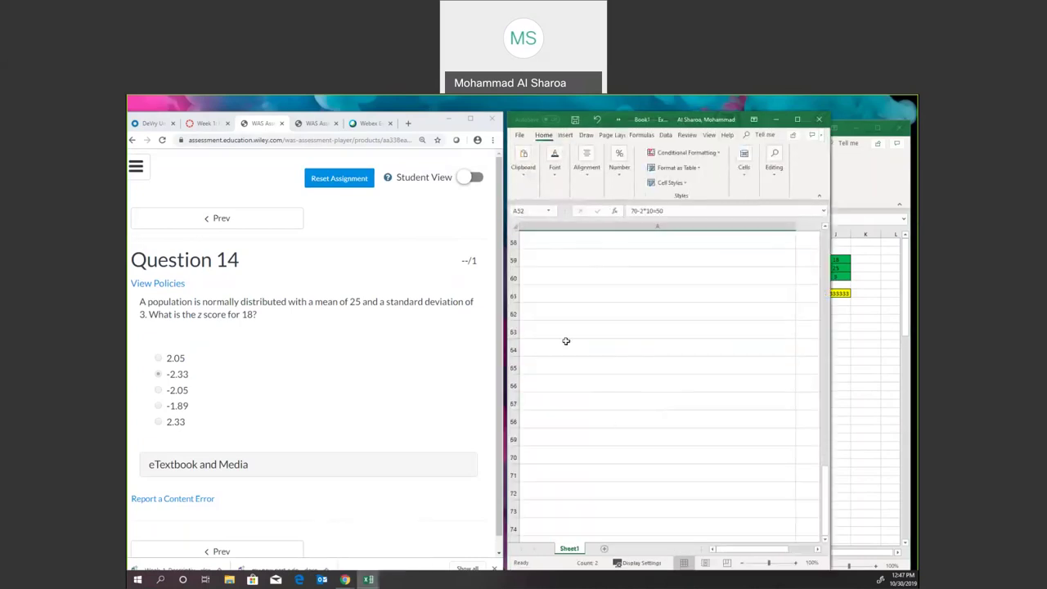
scroll(646, 339, "up", 19)
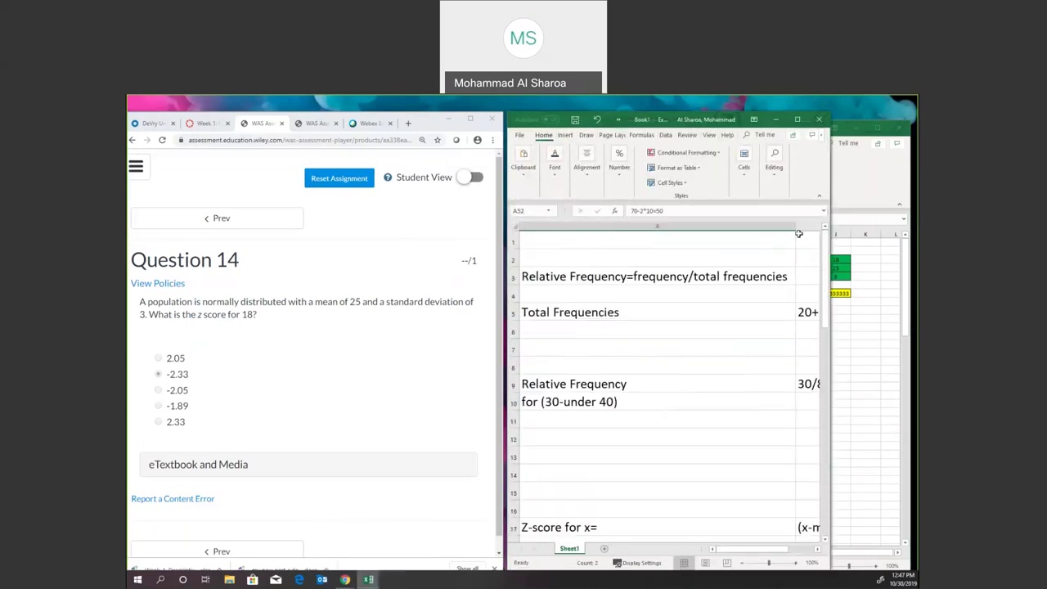
left_click(798, 121)
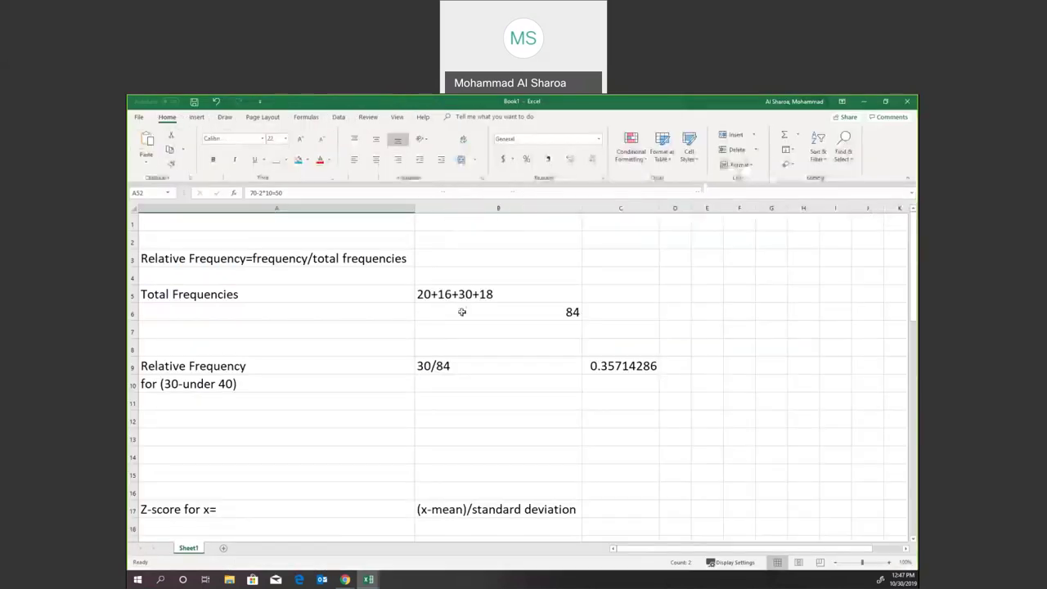
Step: Copy the z-score formula note in A16:B17 and paste it at A58, below the 70+2*10=90 line
scroll(474, 386, "down", 5)
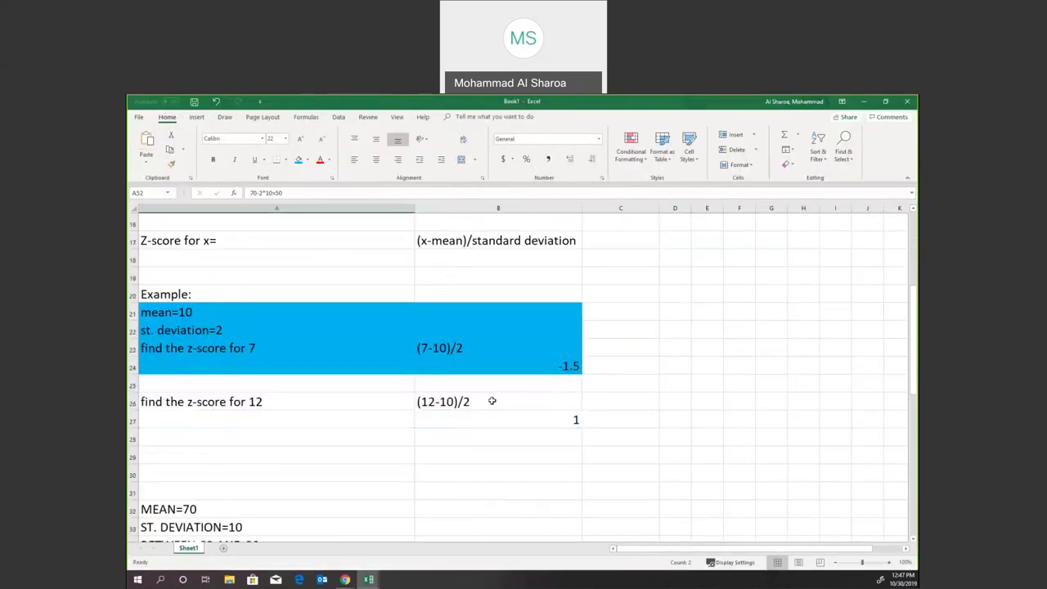
left_click_drag(327, 239, 500, 232)
key("ctrl+c")
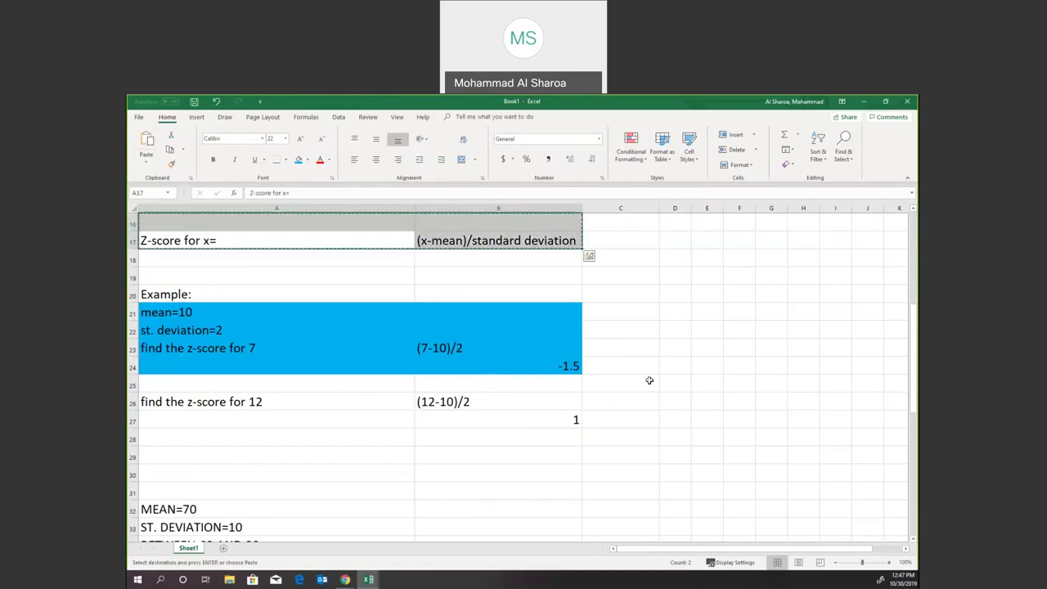
scroll(646, 379, "down", 11)
left_click(189, 381)
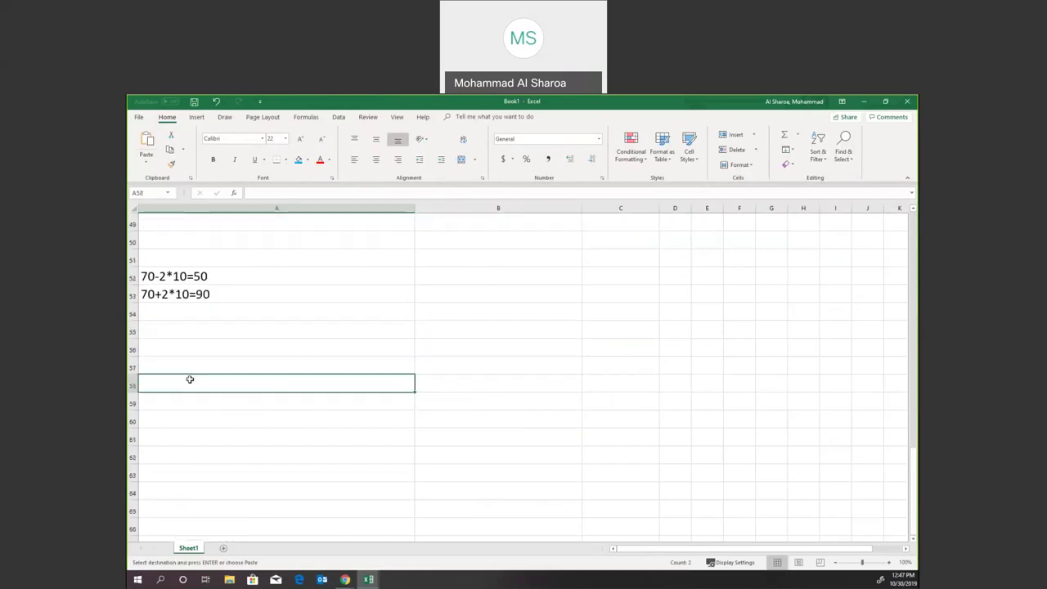
key("ctrl+v")
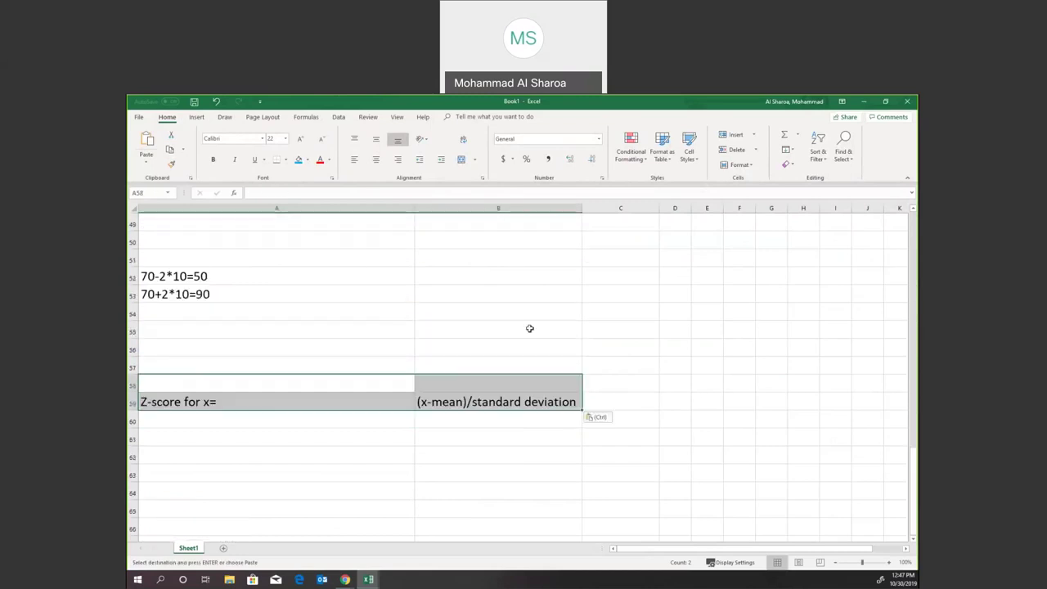
Step: Restore Book1 to a smaller window showing column B, and arrange it beside a narrowed Question 14 browser window
left_click(886, 100)
mouse_move(792, 552)
left_mouse_down()
mouse_move(777, 553)
mouse_move(789, 553)
left_mouse_up()
left_click(717, 120)
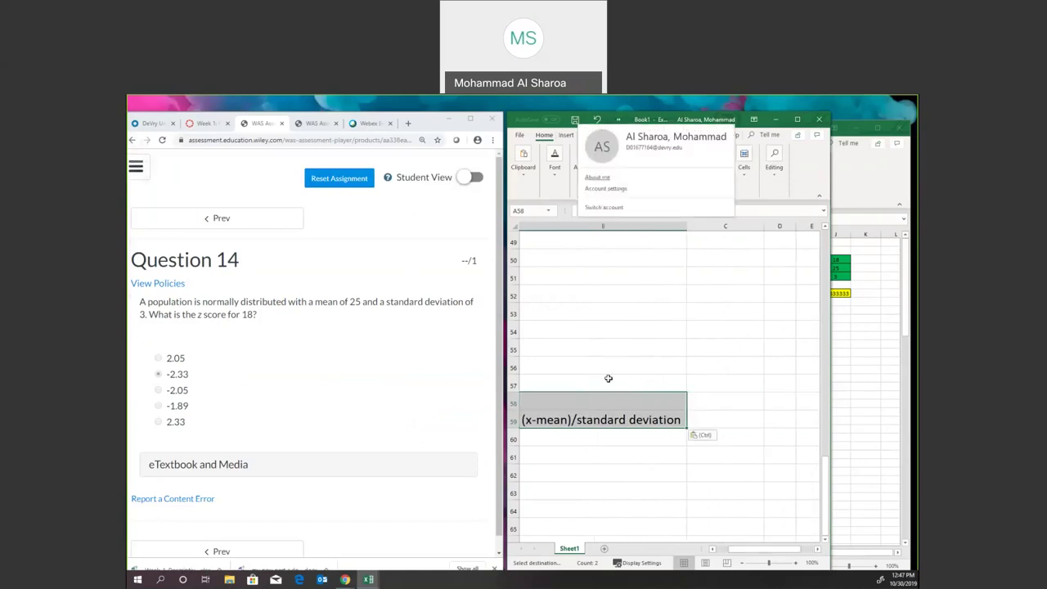
left_click(796, 119)
left_click(886, 102)
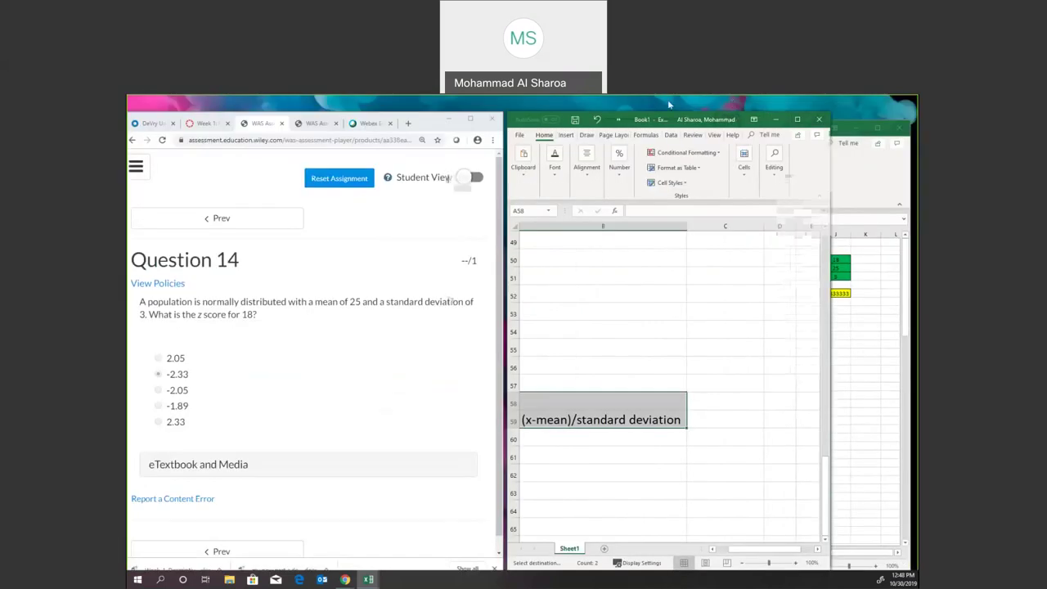
left_click_drag(667, 119, 609, 105)
left_click(481, 423)
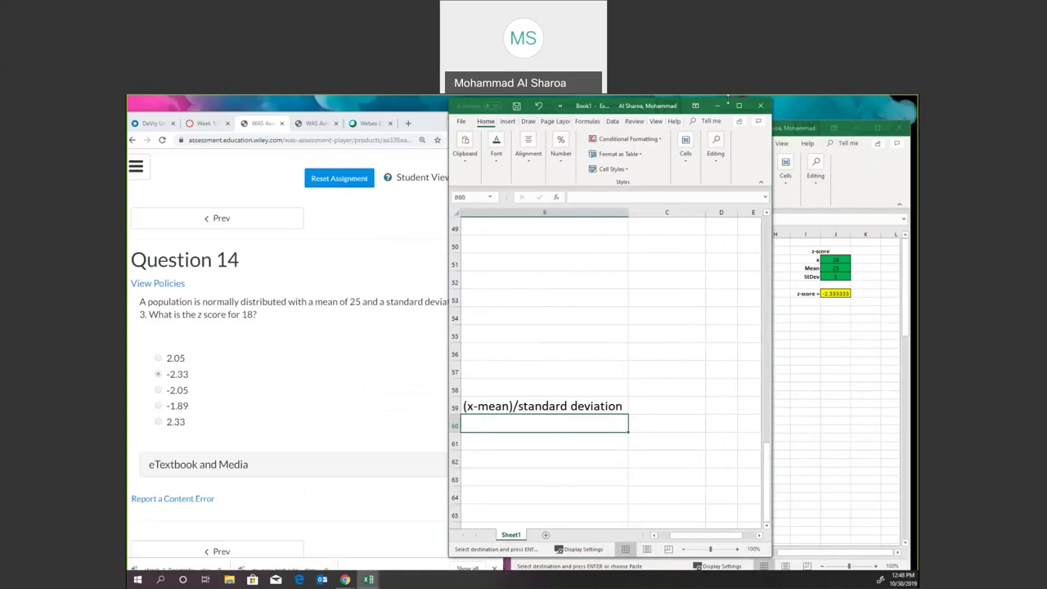
left_click(389, 230)
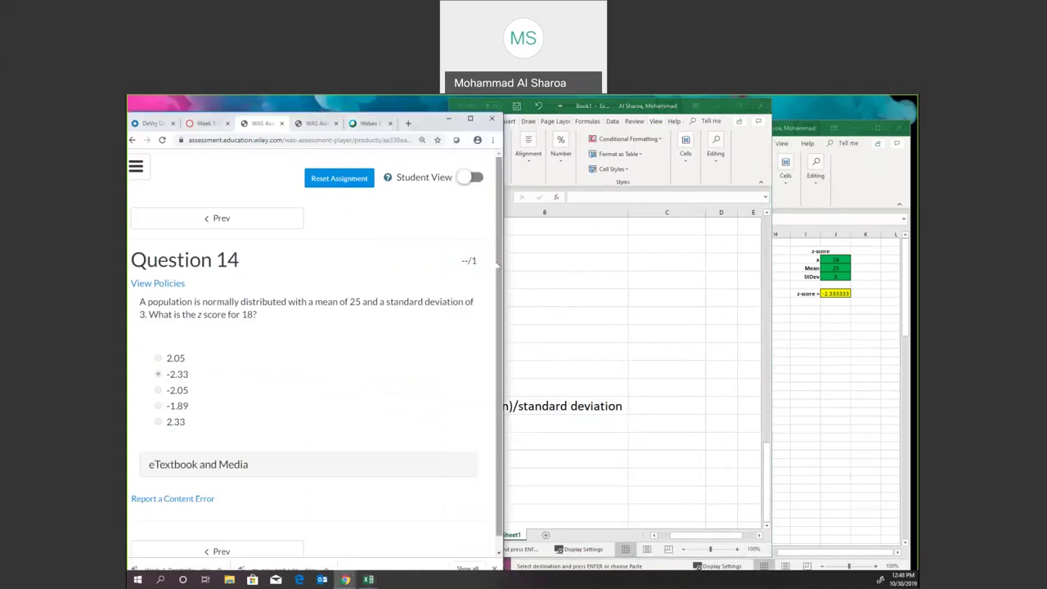
left_click_drag(497, 263, 442, 273)
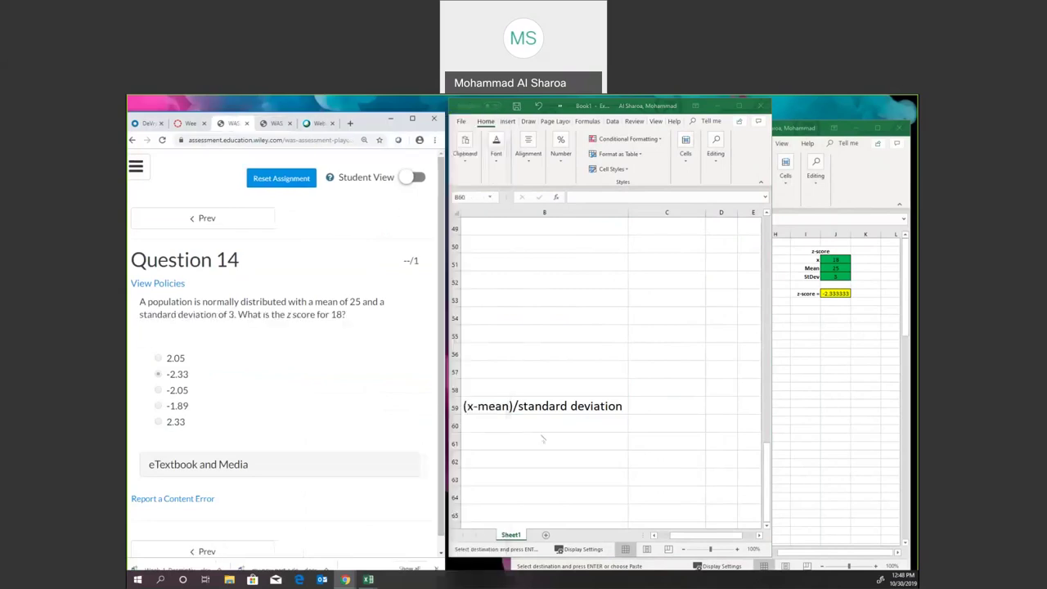
Step: Enter the Question 14 z-score expression (18-25)/3 as text in B60, under the pasted formula
double_click(514, 418)
type("(18-")
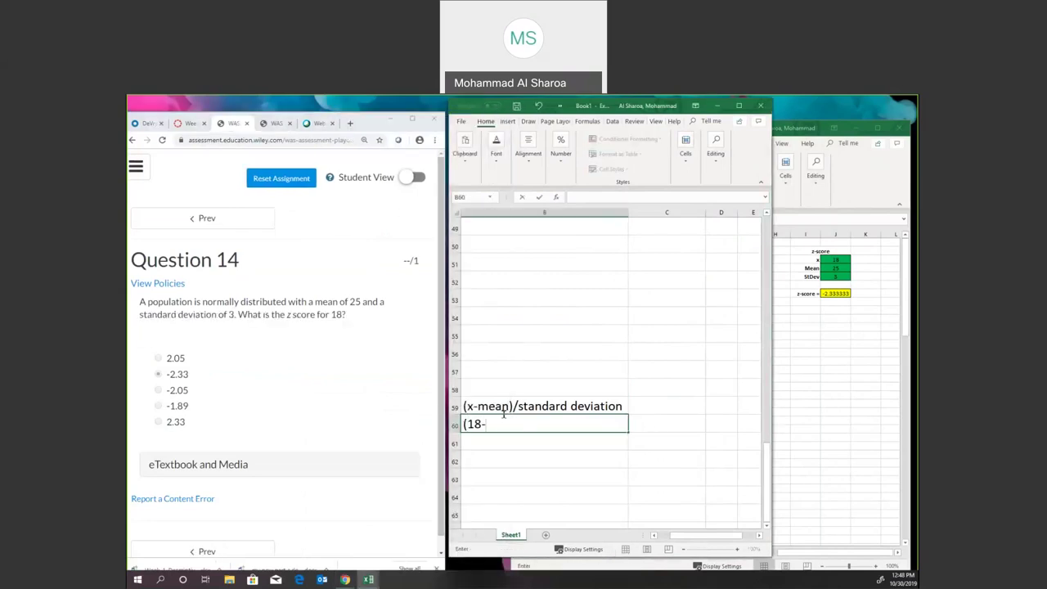
type("25)/3")
left_click(609, 459)
Step: Copy the expression from B60 and calculate it in C60 as =(18-25)/3
left_click(517, 423)
double_click(518, 422)
left_click_drag(454, 419, 674, 421)
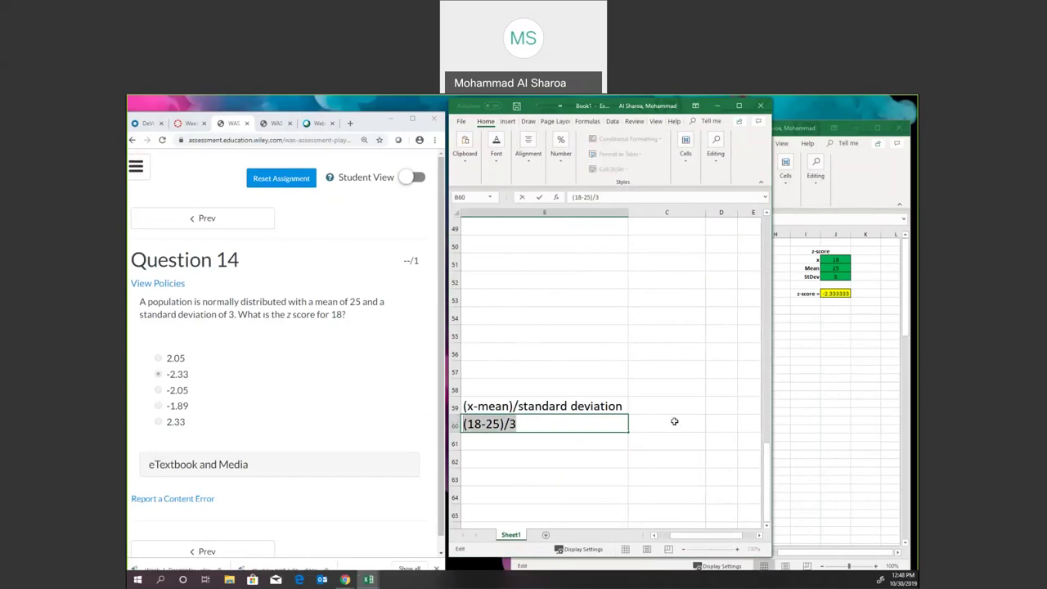
left_click(648, 419)
type("=")
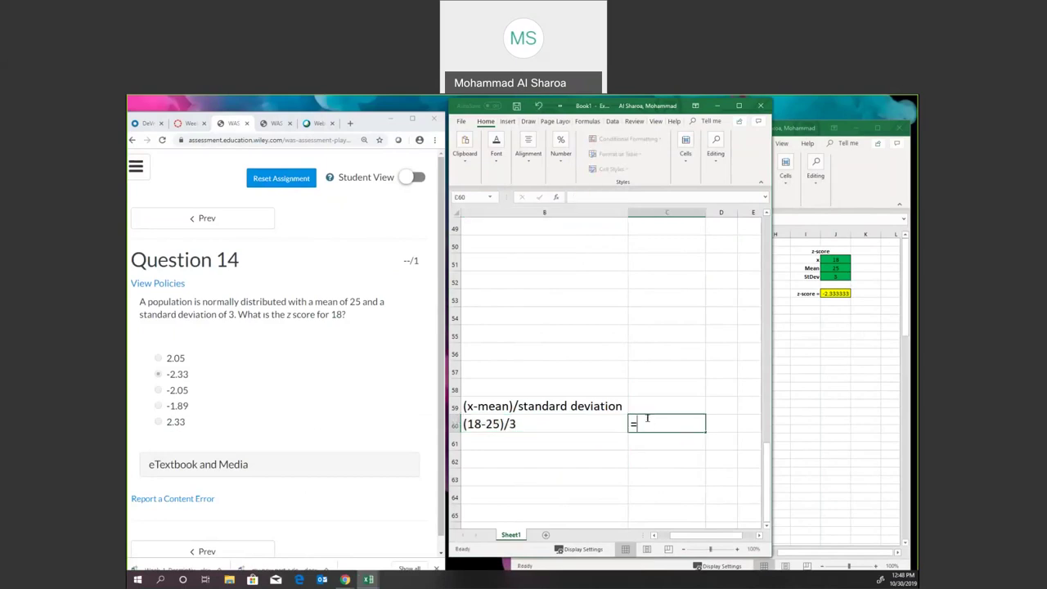
key("ctrl+v")
key("Return")
Step: Select C60 to compare its value with the Question 14 answer choices, and minimize Book1
left_click(675, 423)
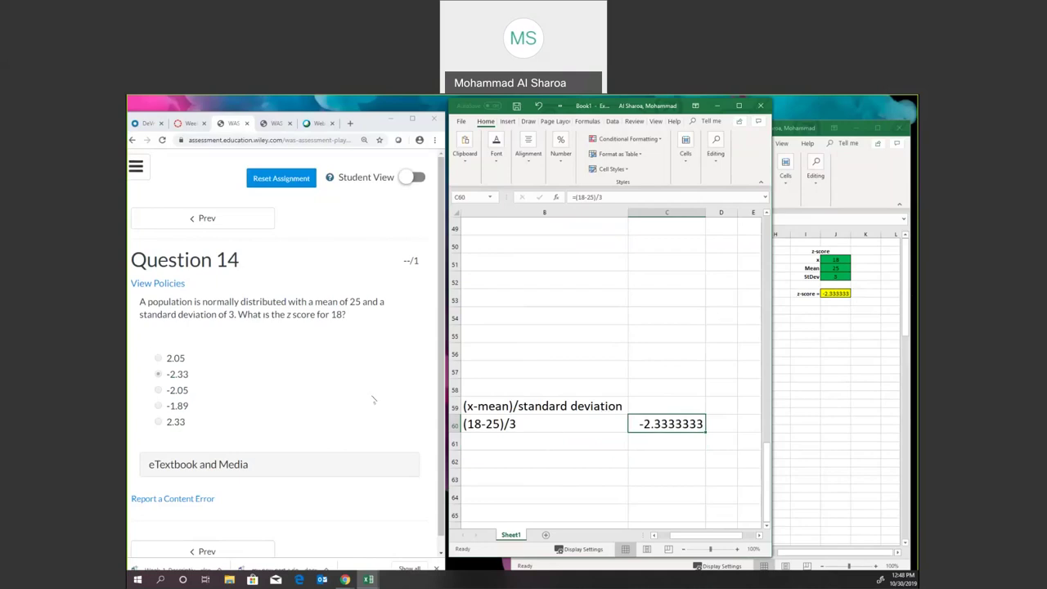
left_click(394, 342)
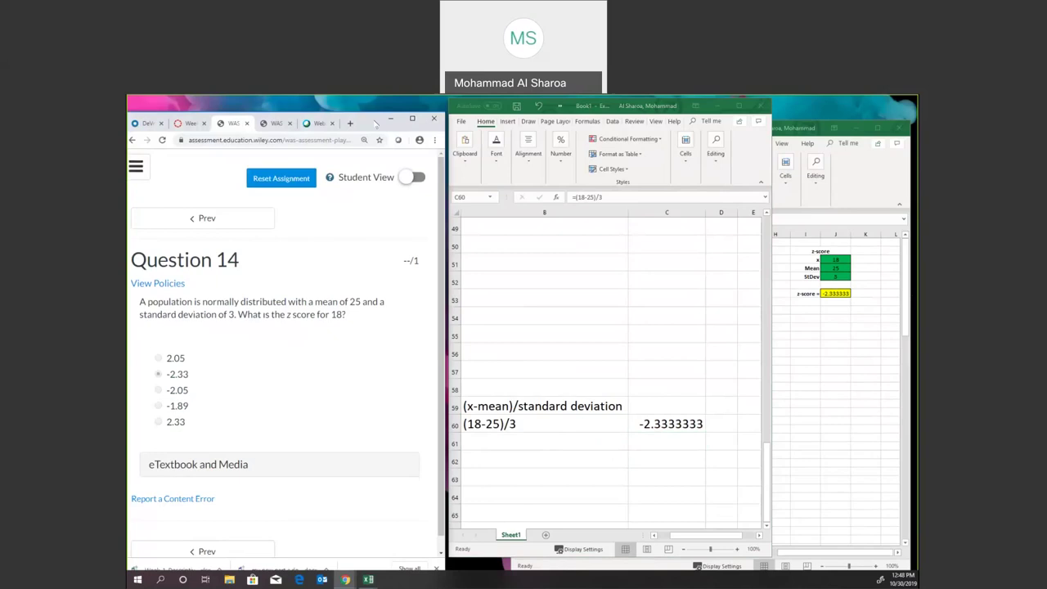
left_click(715, 109)
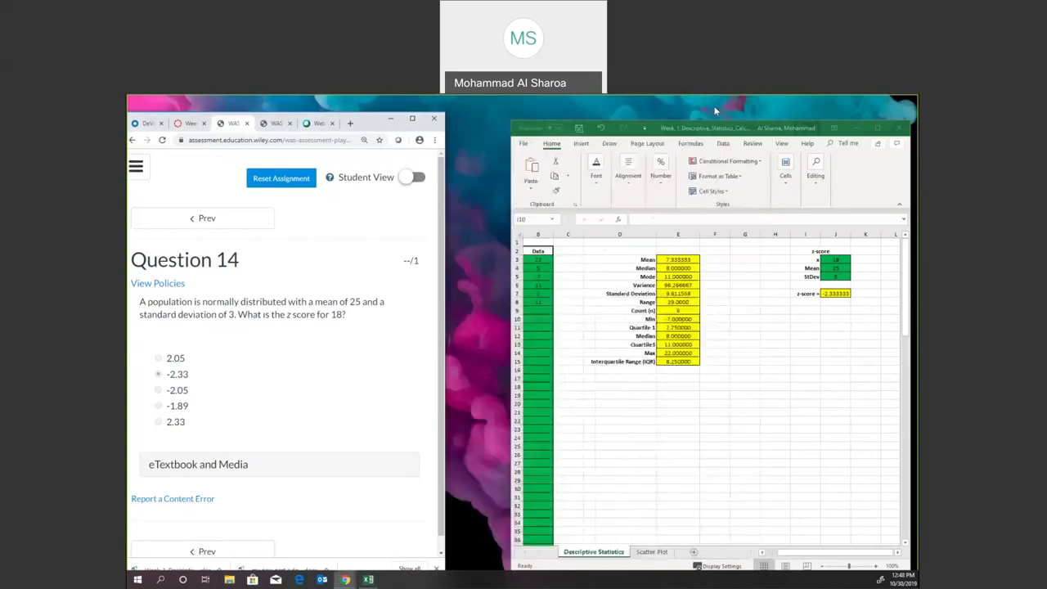
Step: Maximize the browser, show the Week 1: Homework page, and place the Week 1 descriptive statistics workbook in front of it
left_click(412, 119)
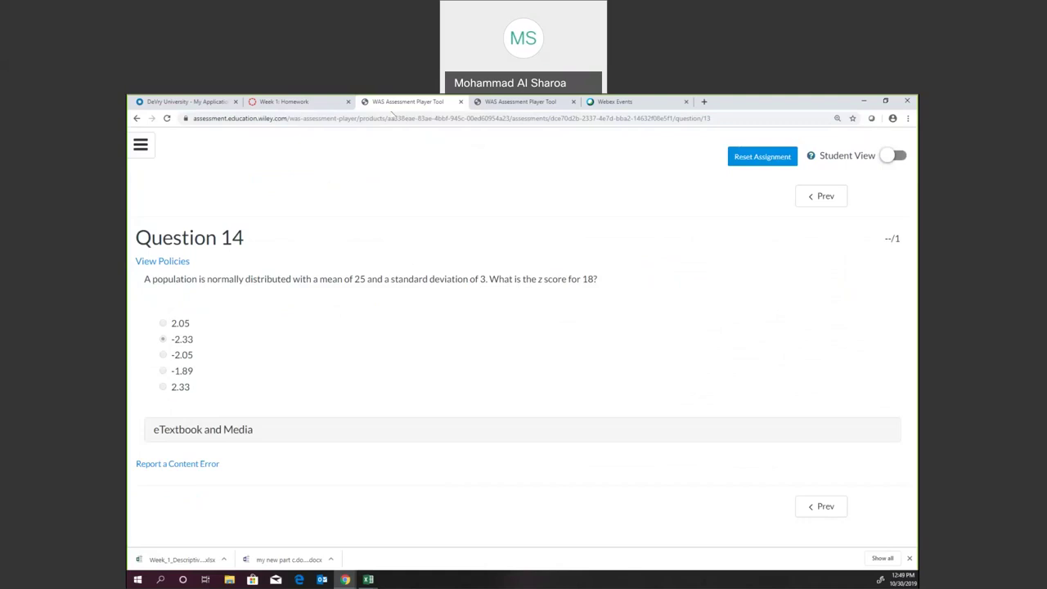
left_click(283, 102)
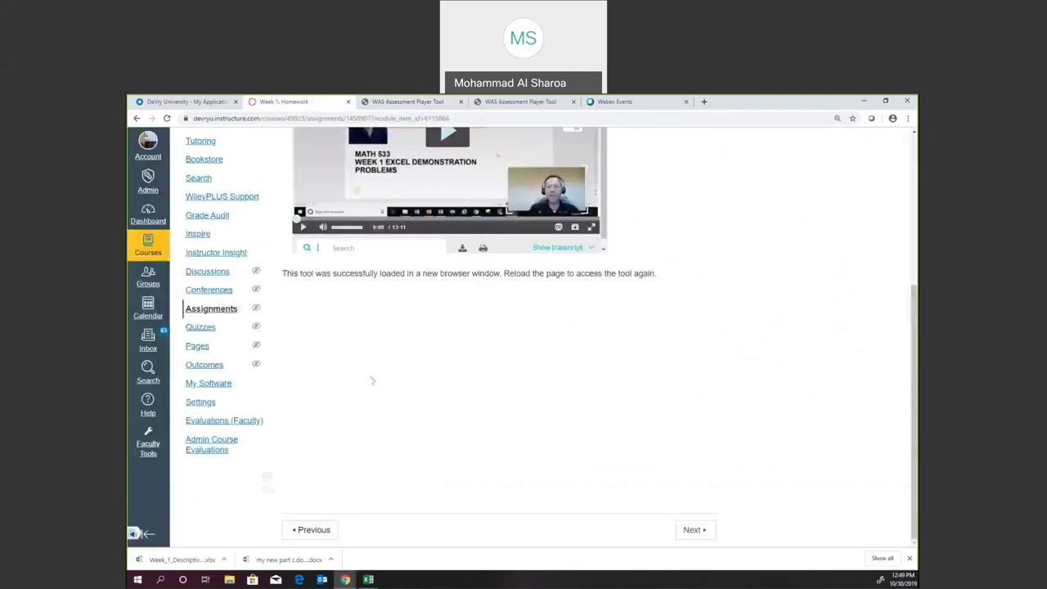
mouse_move(371, 578)
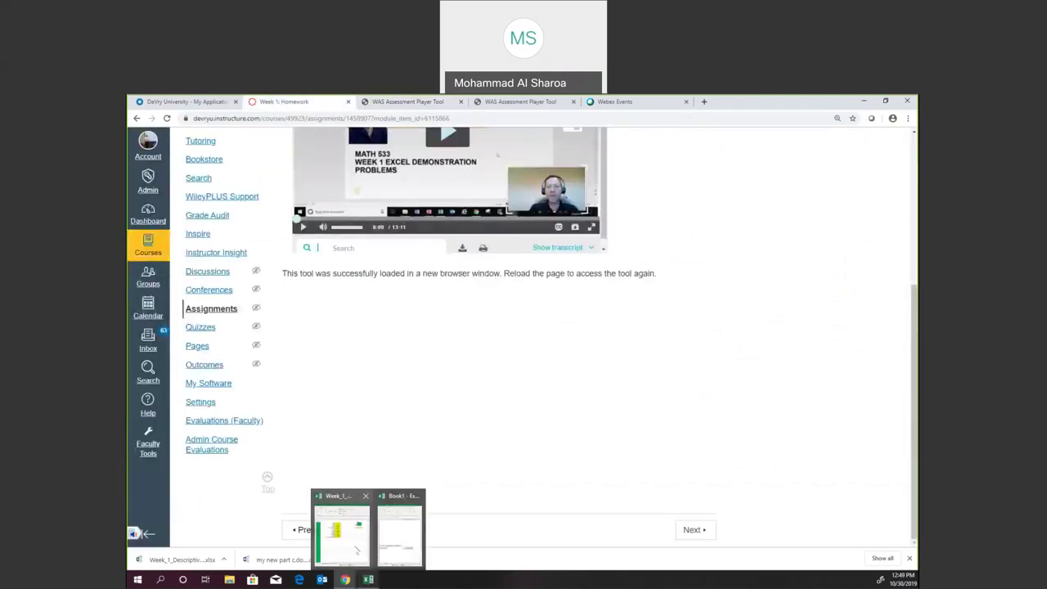
left_click(415, 530)
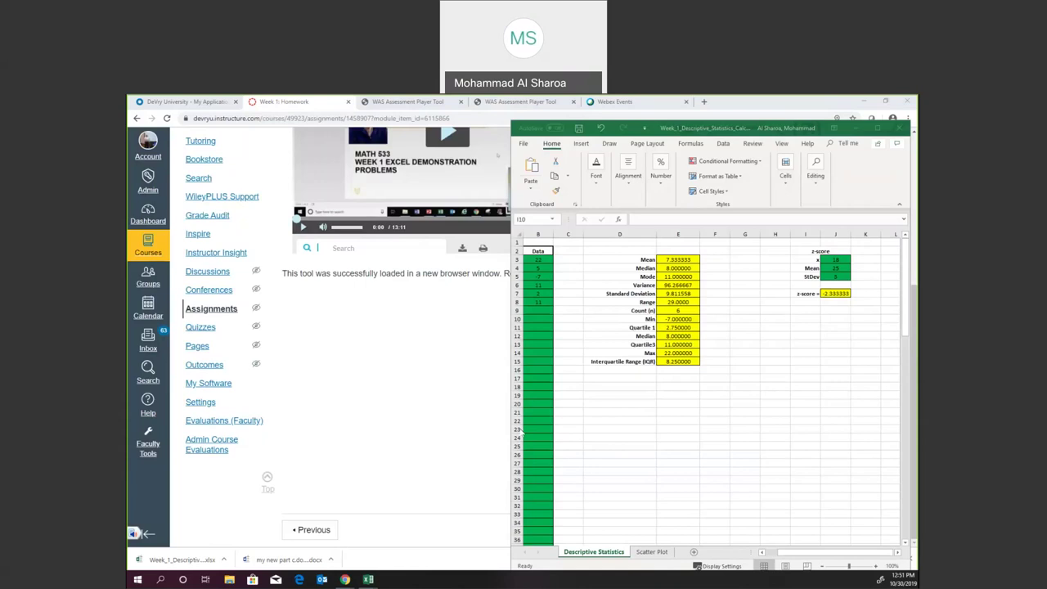
left_click(766, 339)
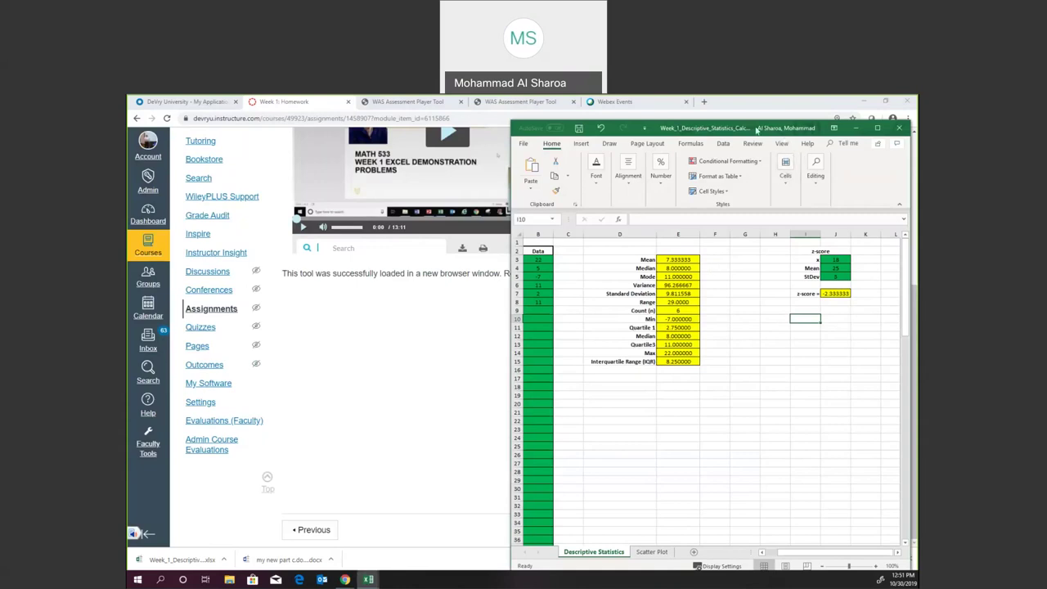
left_click_drag(733, 119, 720, 109)
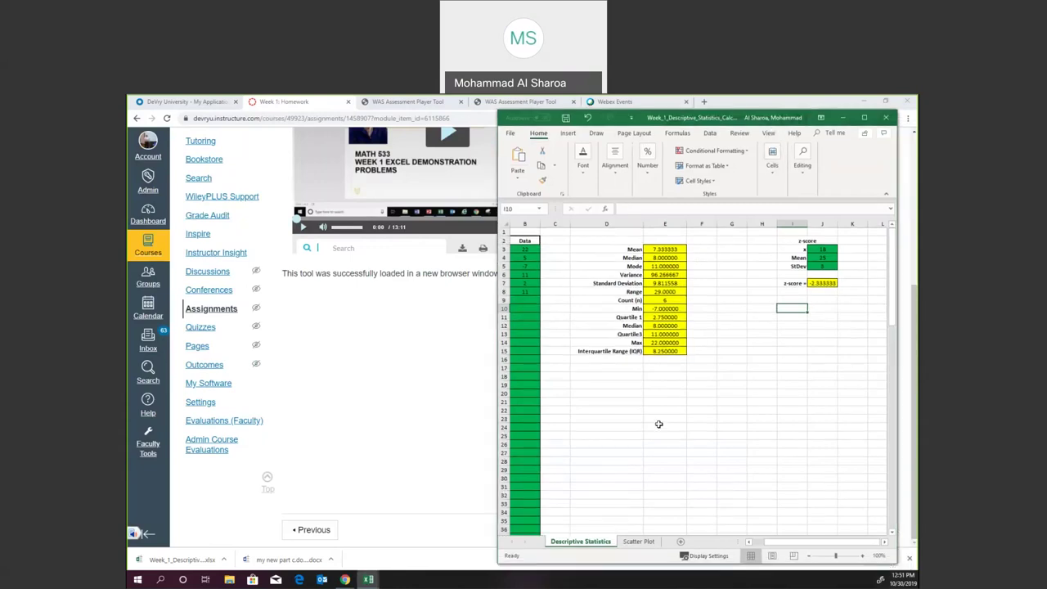
Step: Select the Variance and Standard Deviation rows, D6:E7, in the Descriptive Statistics sheet
left_click(658, 423)
mouse_move(605, 240)
left_mouse_down()
mouse_move(743, 379)
mouse_move(740, 388)
mouse_move(594, 230)
left_mouse_up()
left_click(734, 392)
left_click(753, 401)
left_click_drag(628, 274, 671, 282)
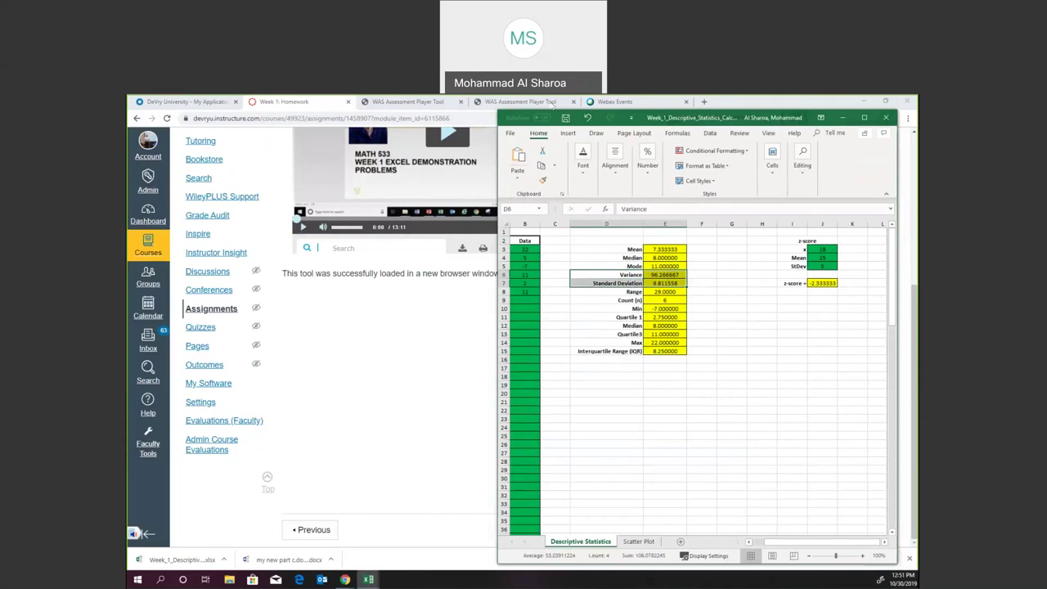
Step: Examine the formulas behind the Variance and Standard Deviation results in E6 and E7
double_click(659, 273)
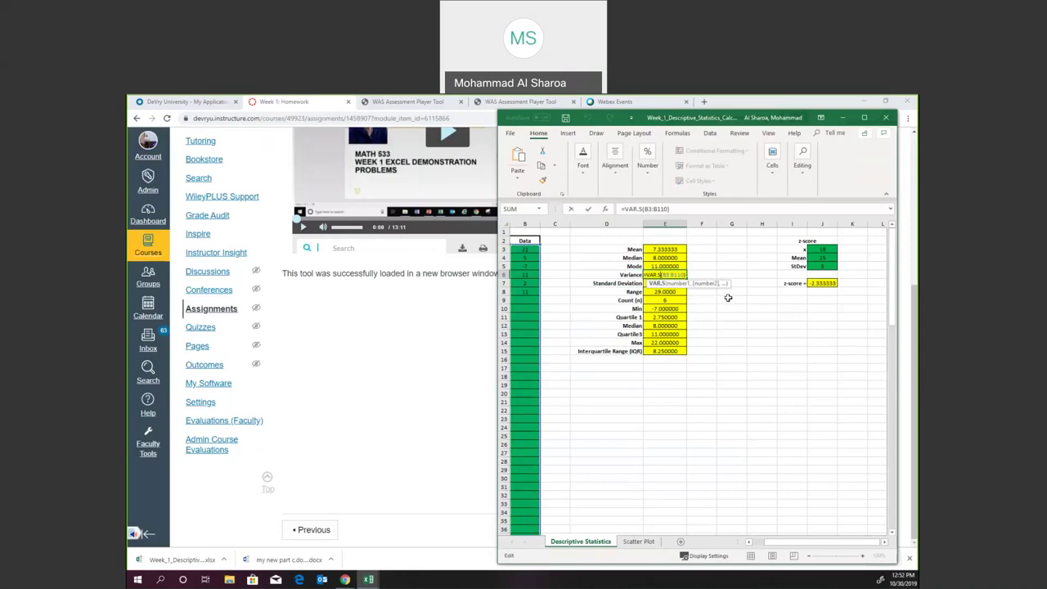
key("Return")
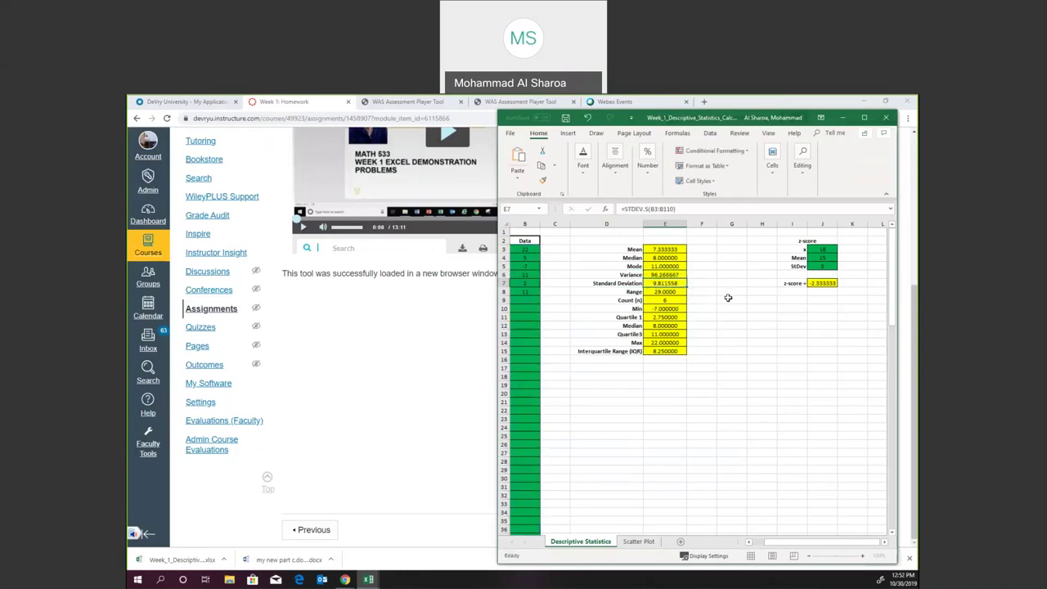
double_click(661, 281)
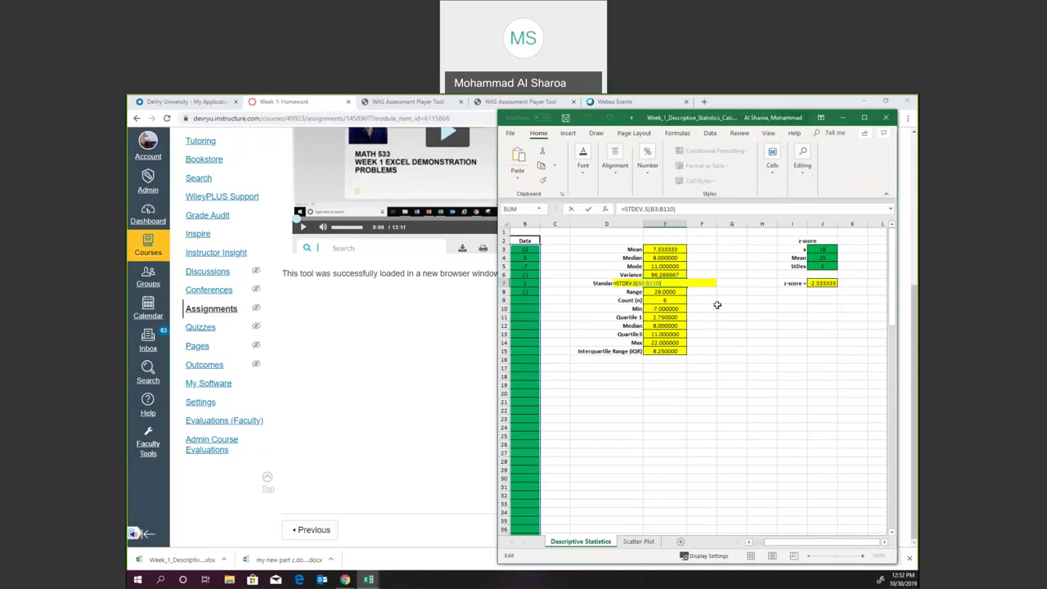
left_click(689, 367)
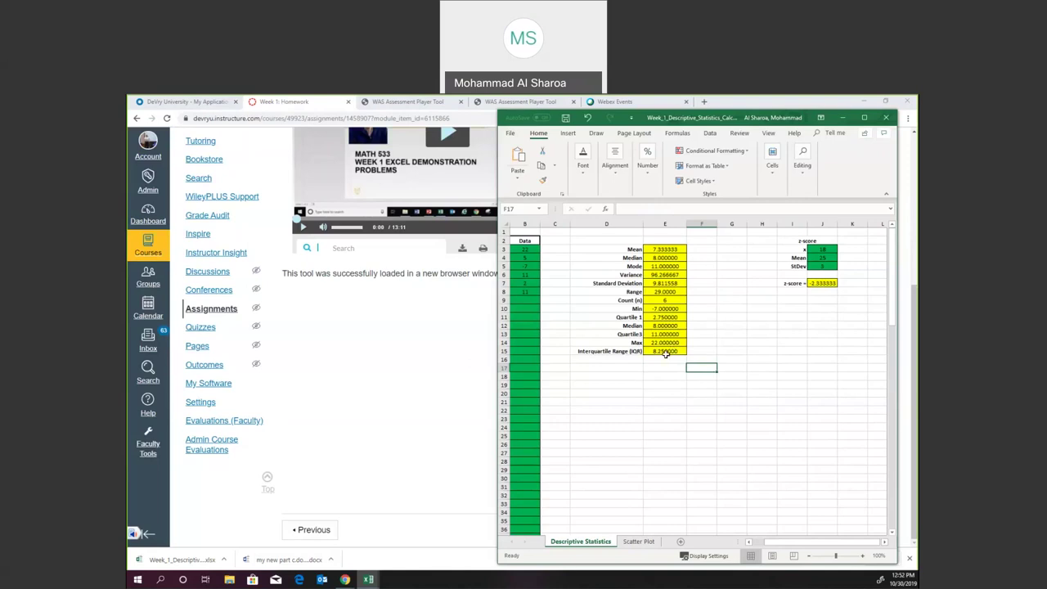
Step: Return to the Week 1: Homework page and look over the Excel Demonstration 1 video and the instructions above it
left_click(470, 315)
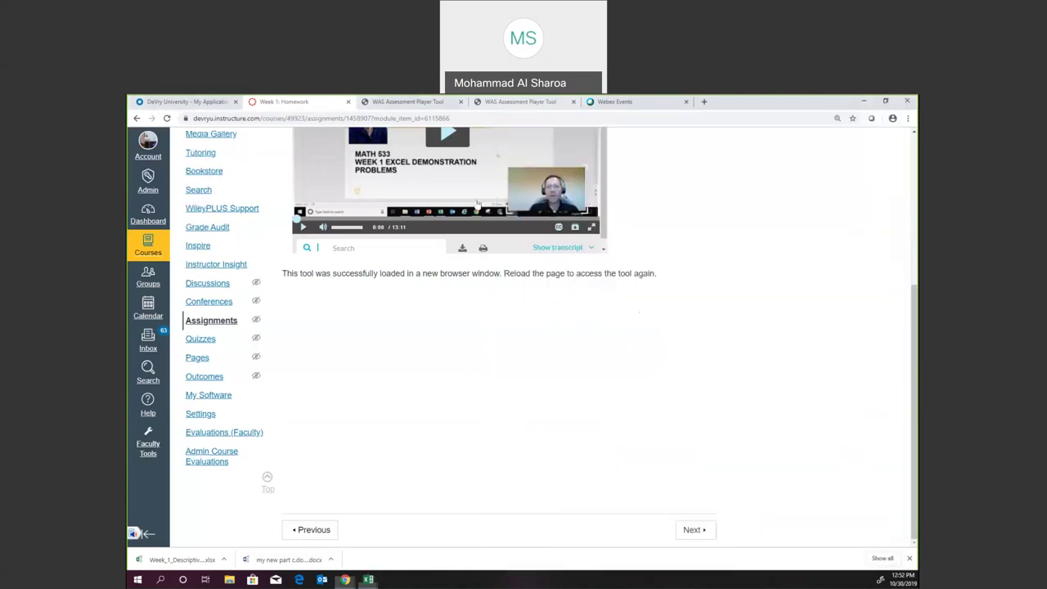
scroll(478, 203, "up", 2)
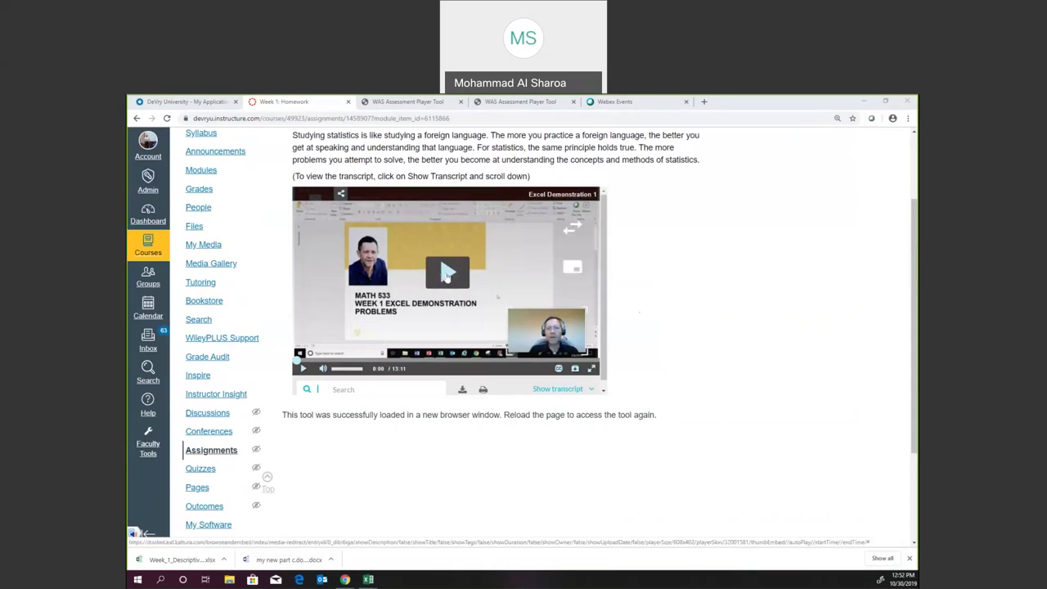
left_click(447, 274)
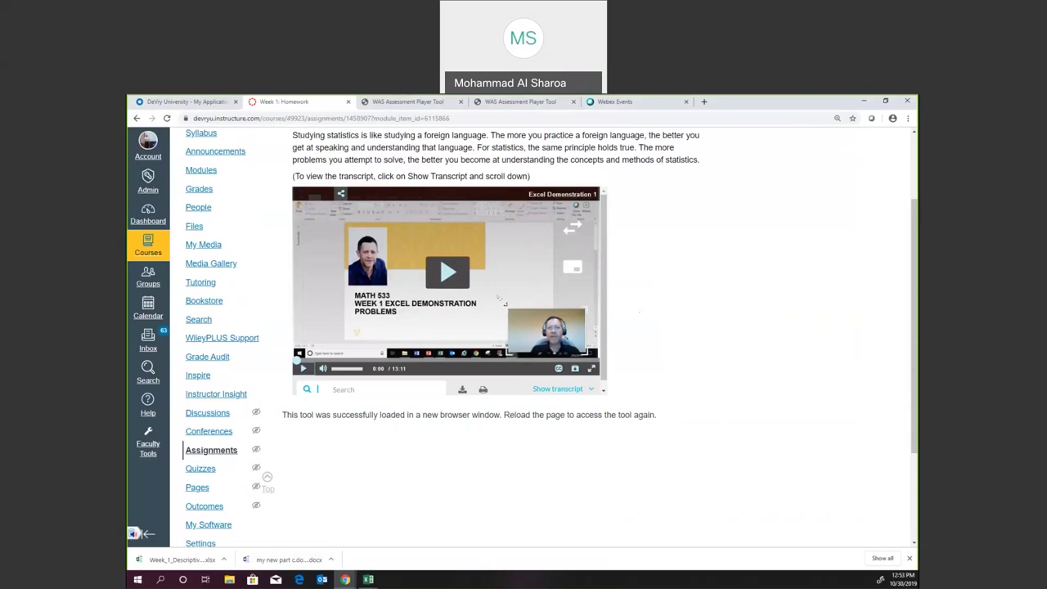
scroll(504, 309, "up", 1)
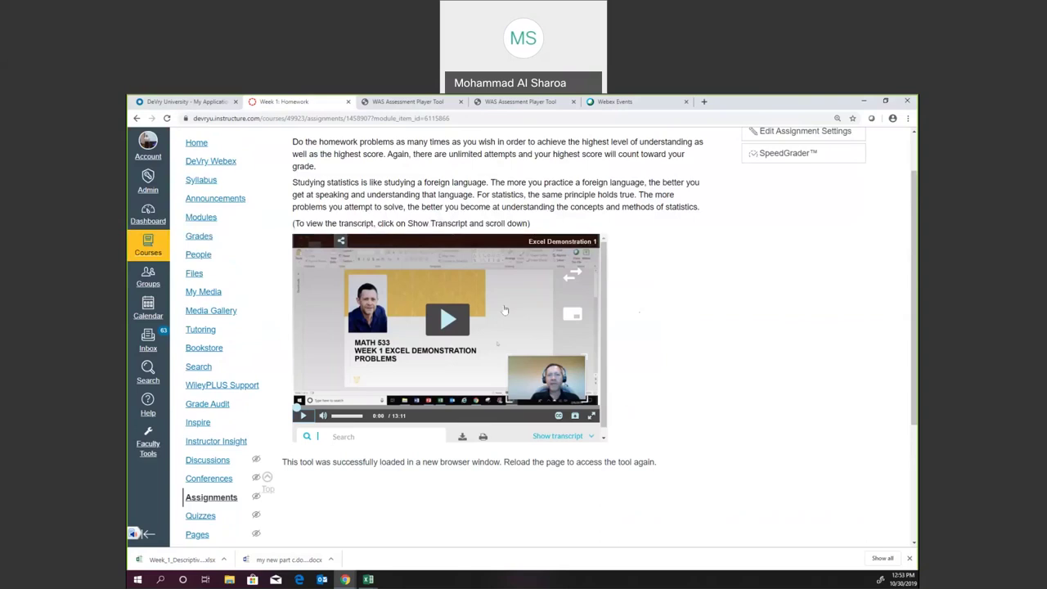
scroll(572, 303, "up", 1)
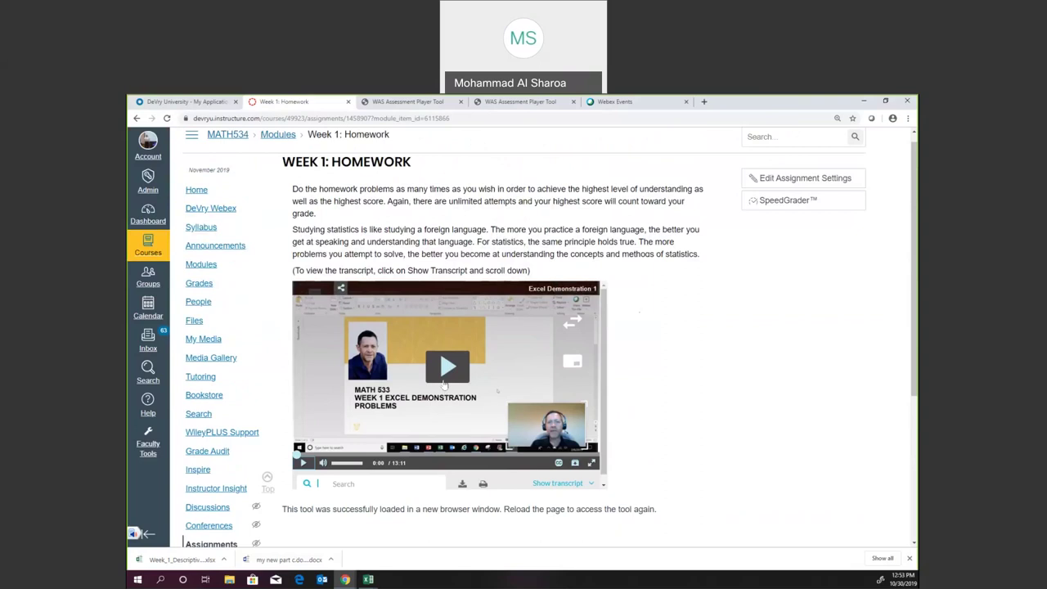
Step: Bring back the descriptive statistics workbook and highlight the whole calculator area, followed by the Variance and Standard Deviation rows
mouse_move(375, 574)
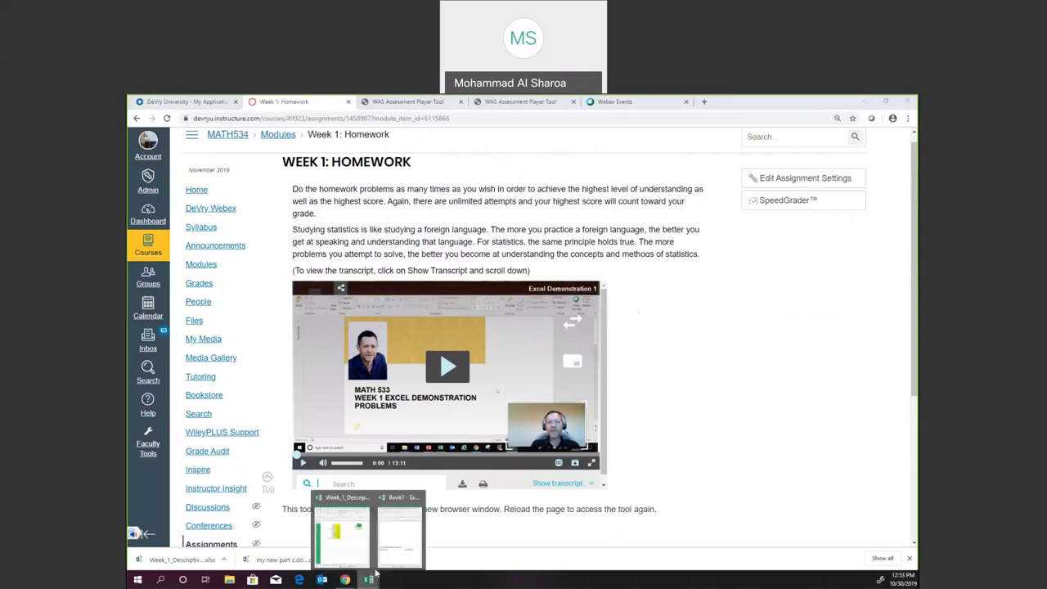
left_click(341, 534)
left_click_drag(551, 238, 843, 509)
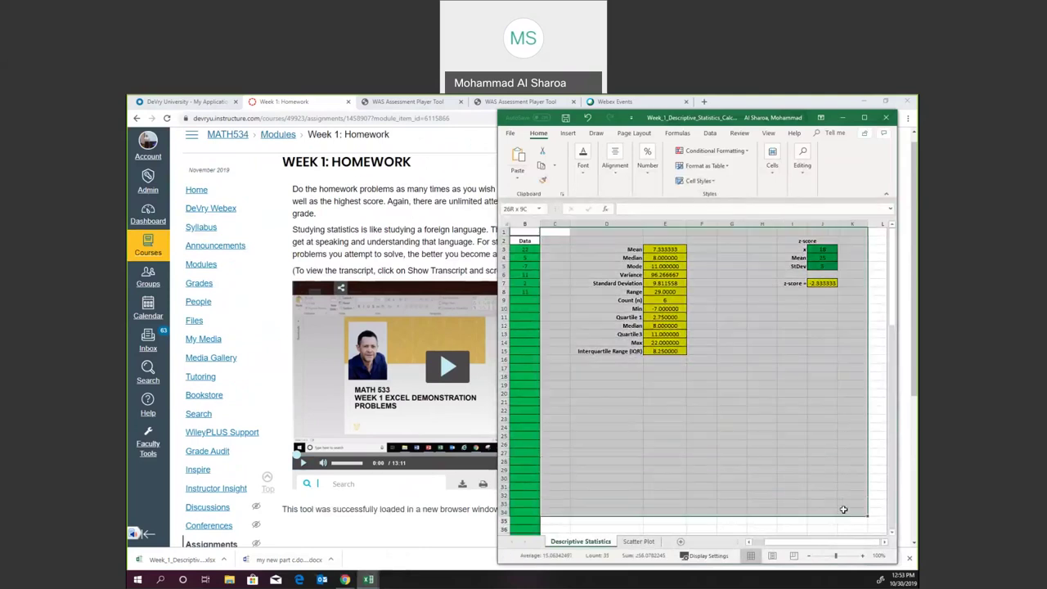
left_click(843, 510)
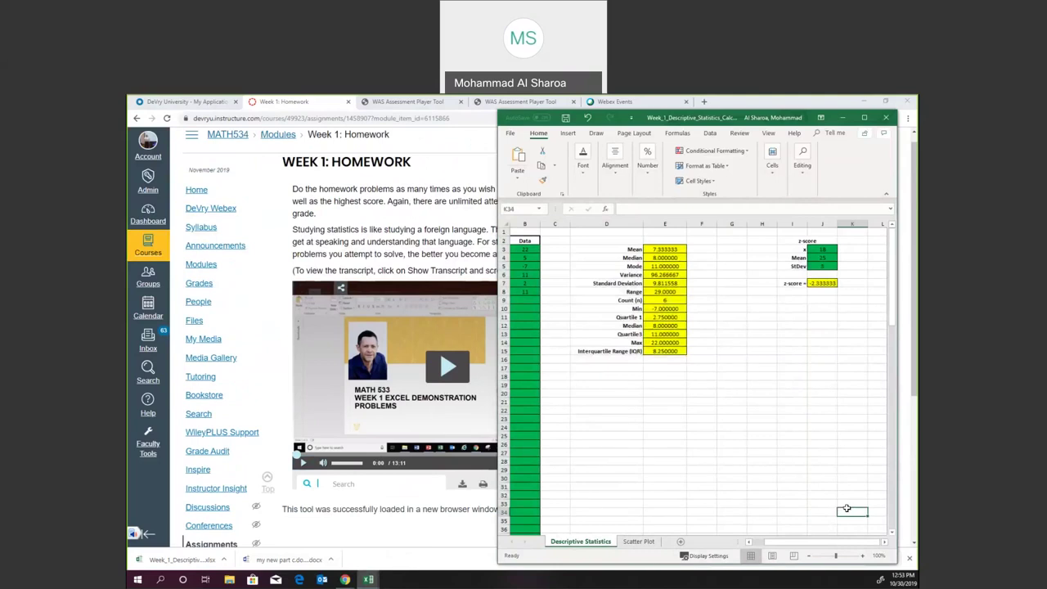
left_click_drag(846, 509, 511, 226)
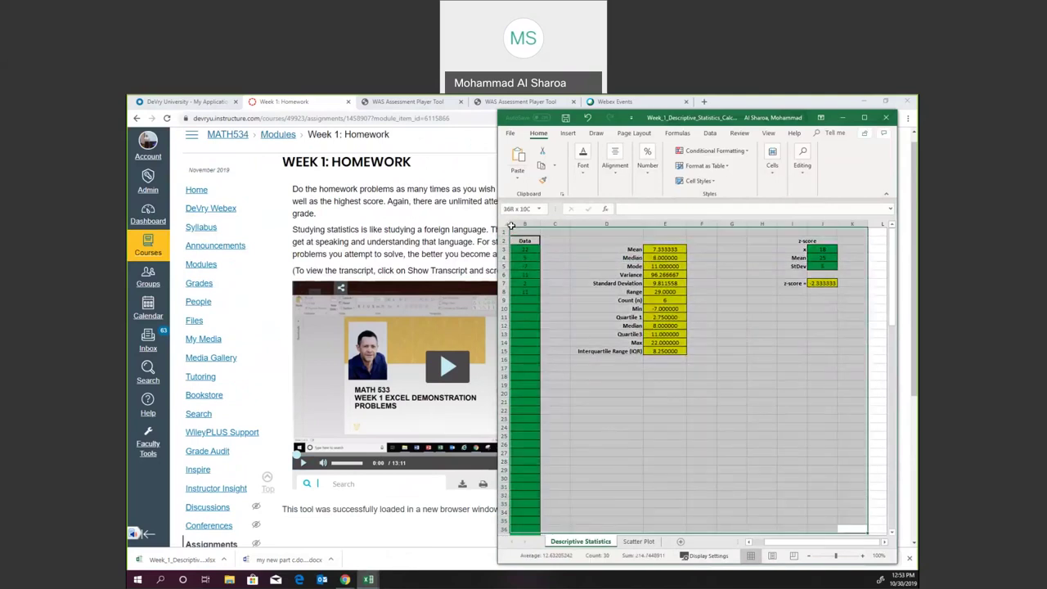
left_click(579, 282)
left_click_drag(598, 273, 667, 279)
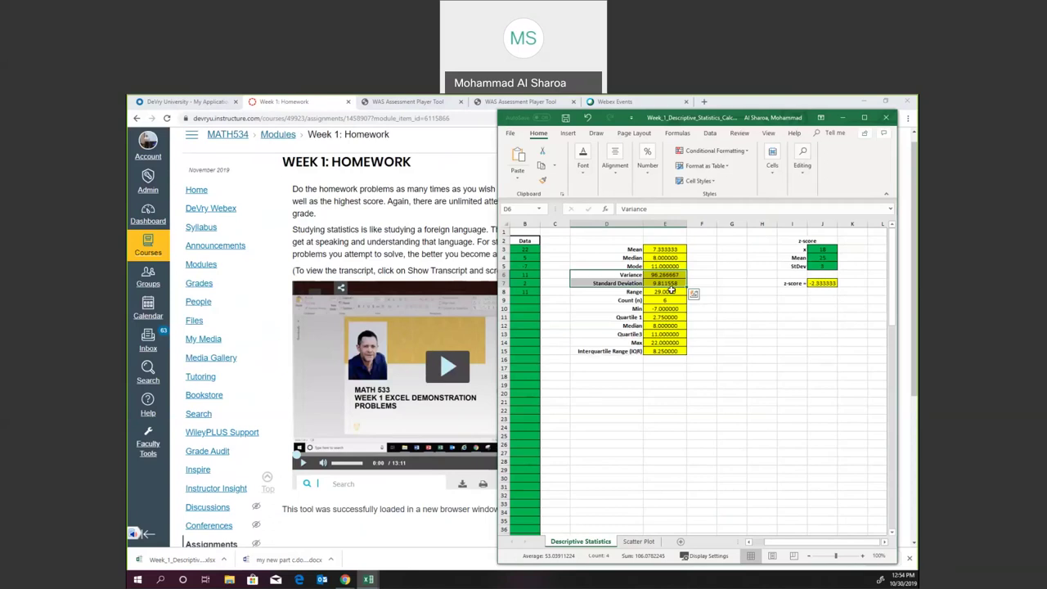
left_click(644, 442)
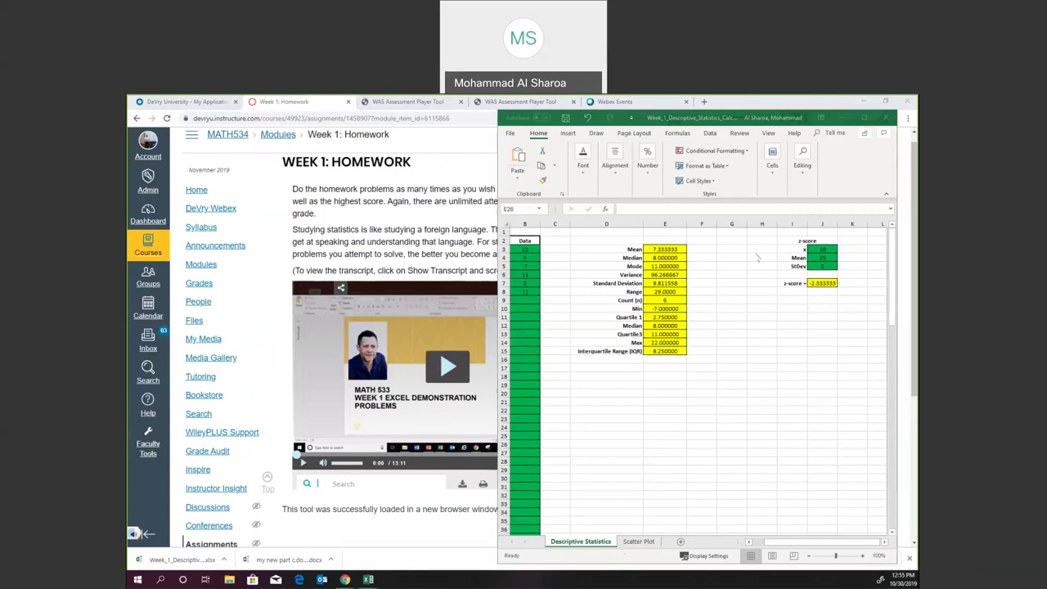
Step: Open the Week 1 course announcement and highlight the note about attending or watching 6 of the 8 lectures
left_click(228, 252)
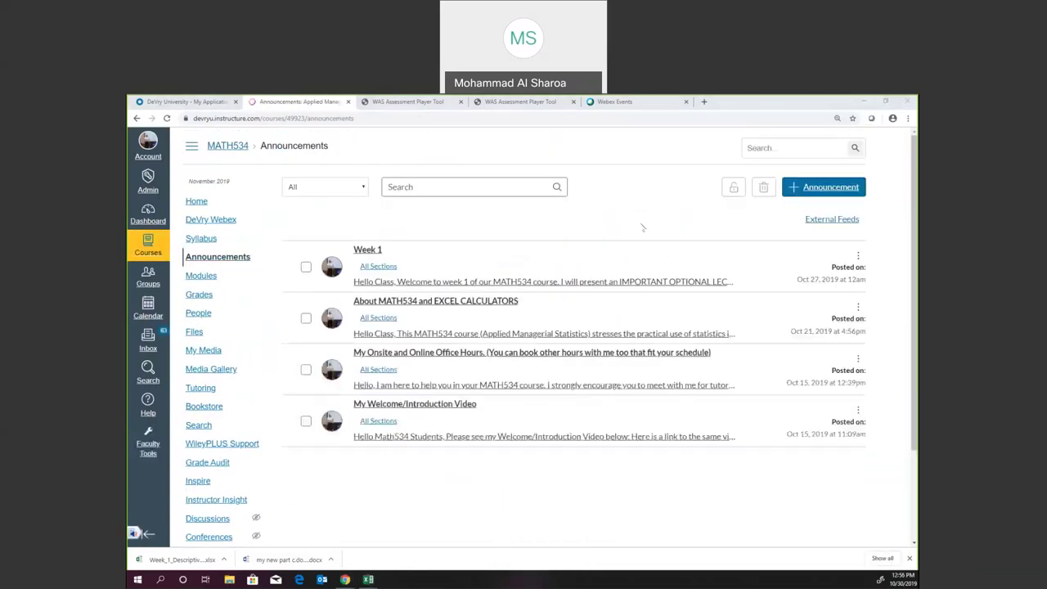
left_click(460, 283)
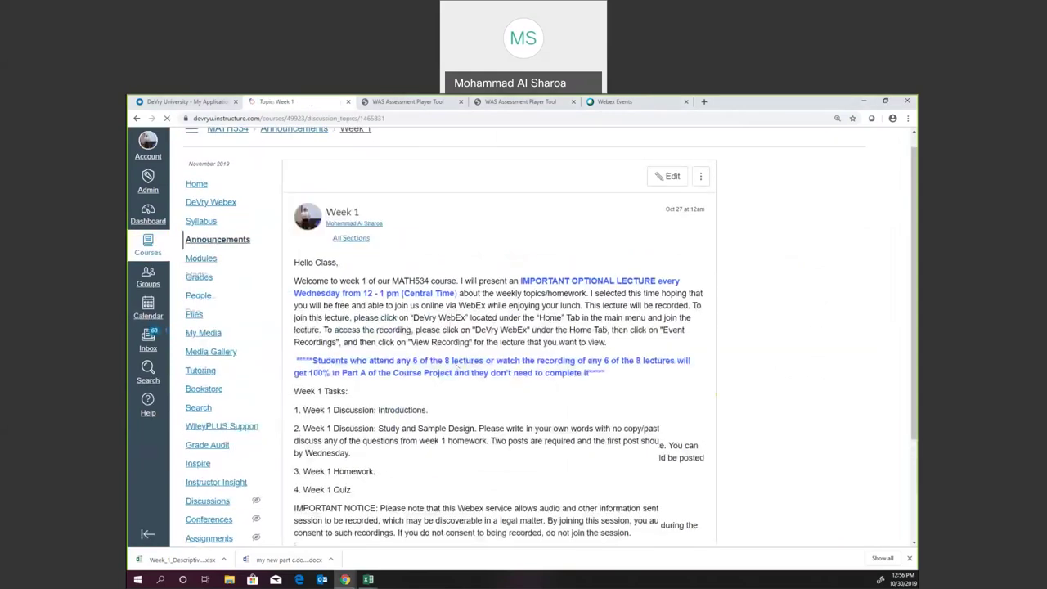
left_click_drag(292, 286, 590, 309)
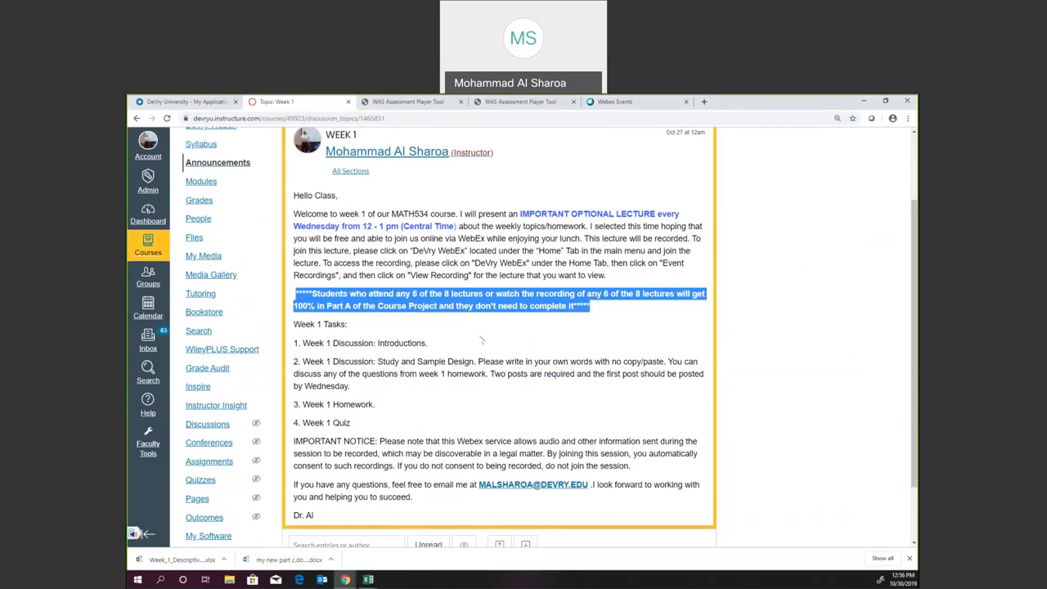
left_click(385, 343)
left_click_drag(294, 293, 610, 309)
Step: Open the Course Project Overview page from the Introduction & Resources section of the course modules
scroll(399, 285, "up", 1)
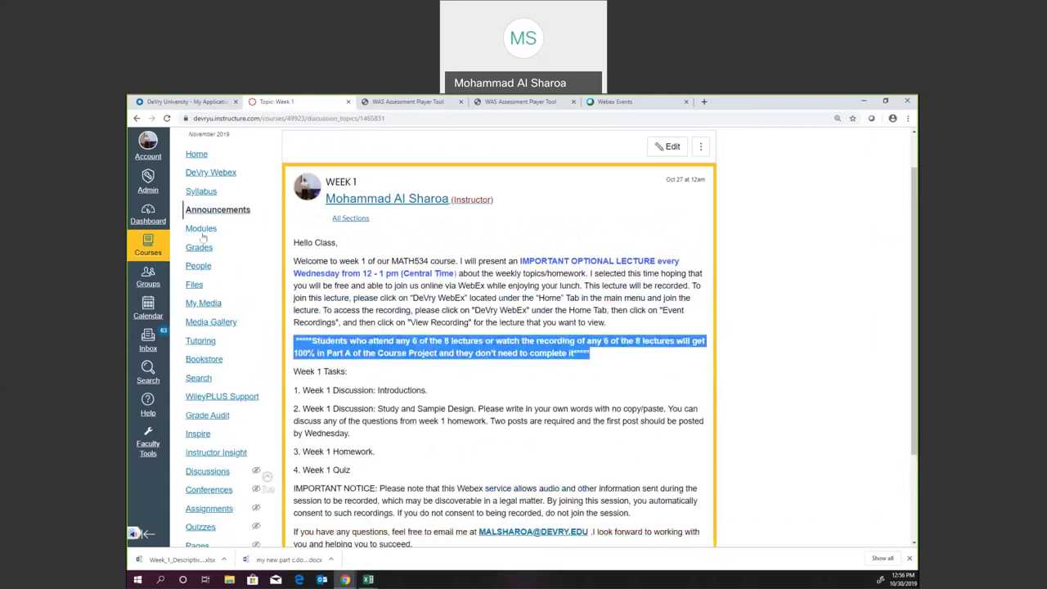
scroll(206, 245, "up", 1)
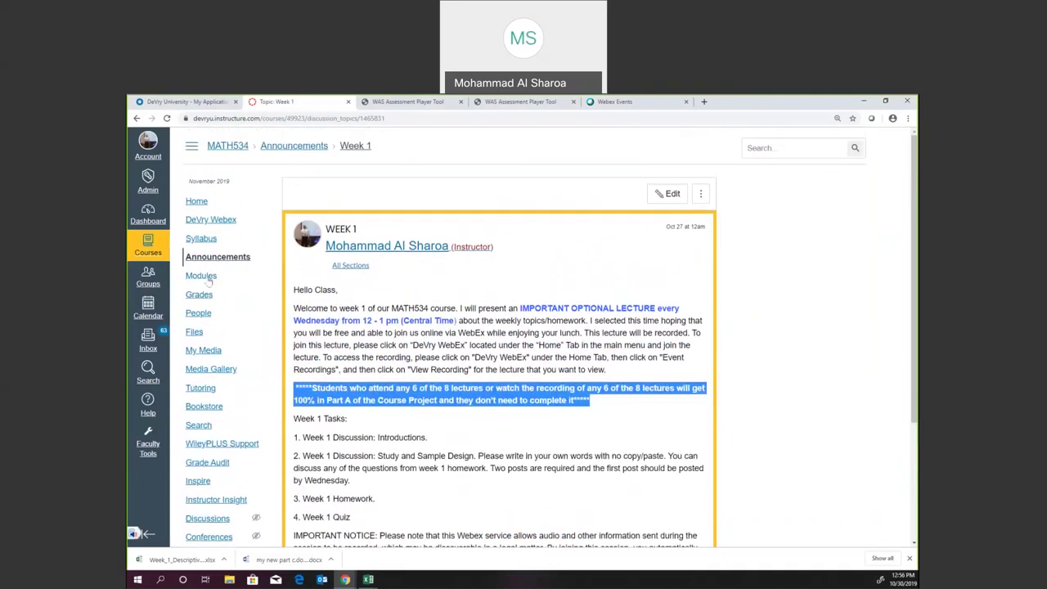
left_click(205, 276)
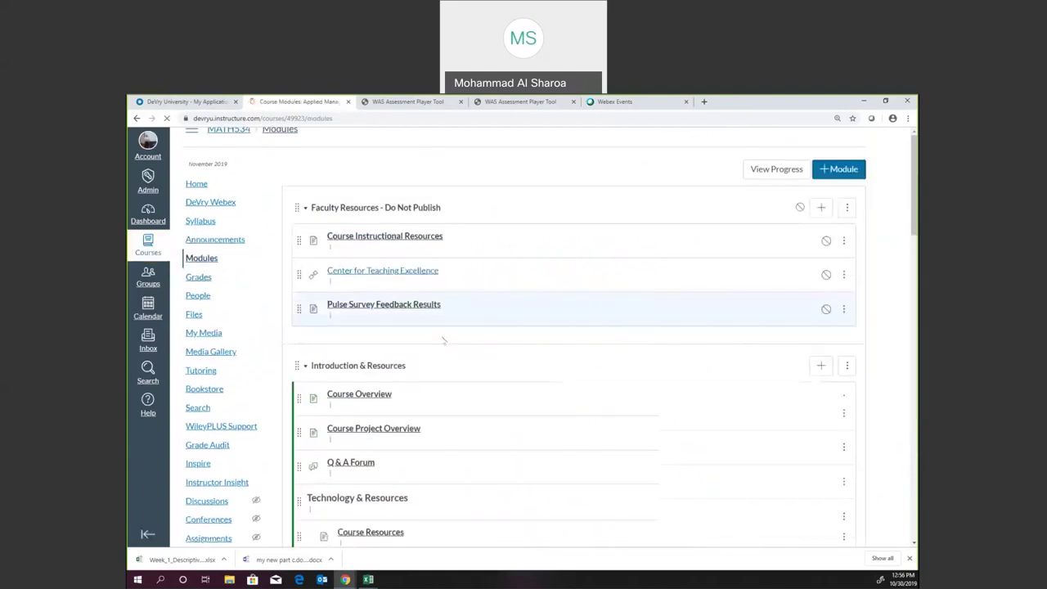
scroll(442, 342, "down", 2)
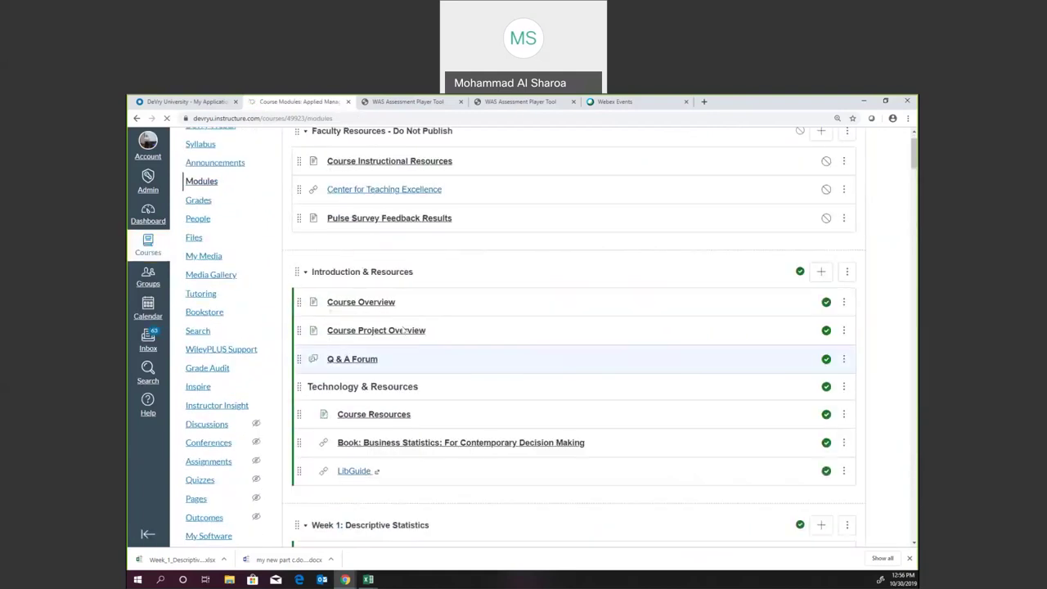
left_click(403, 330)
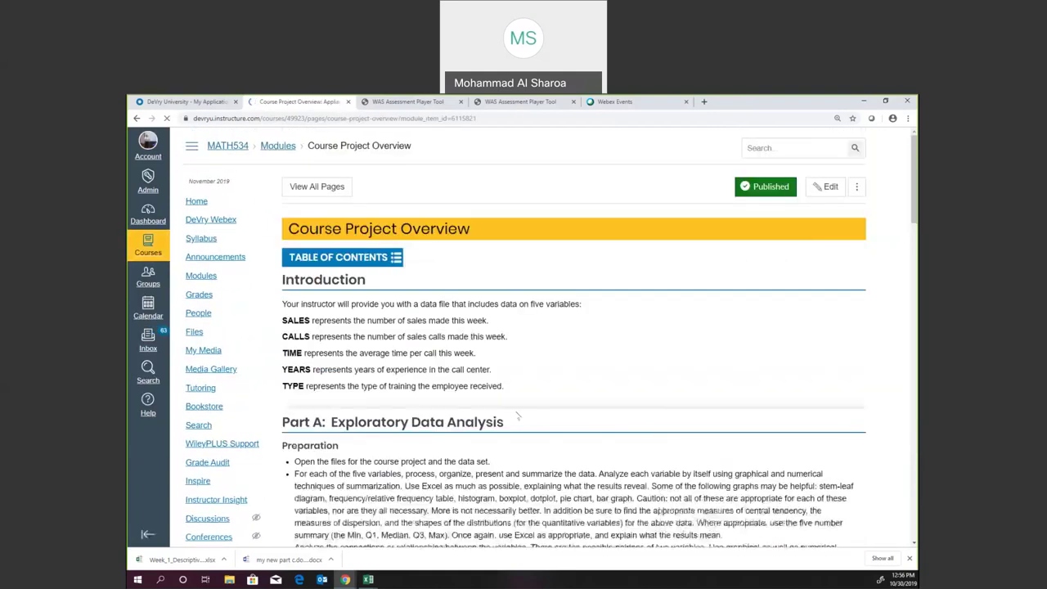
Step: Highlight the Part A, Part B and Final Project headings one after another on the Course Project Overview page
scroll(308, 302, "down", 3)
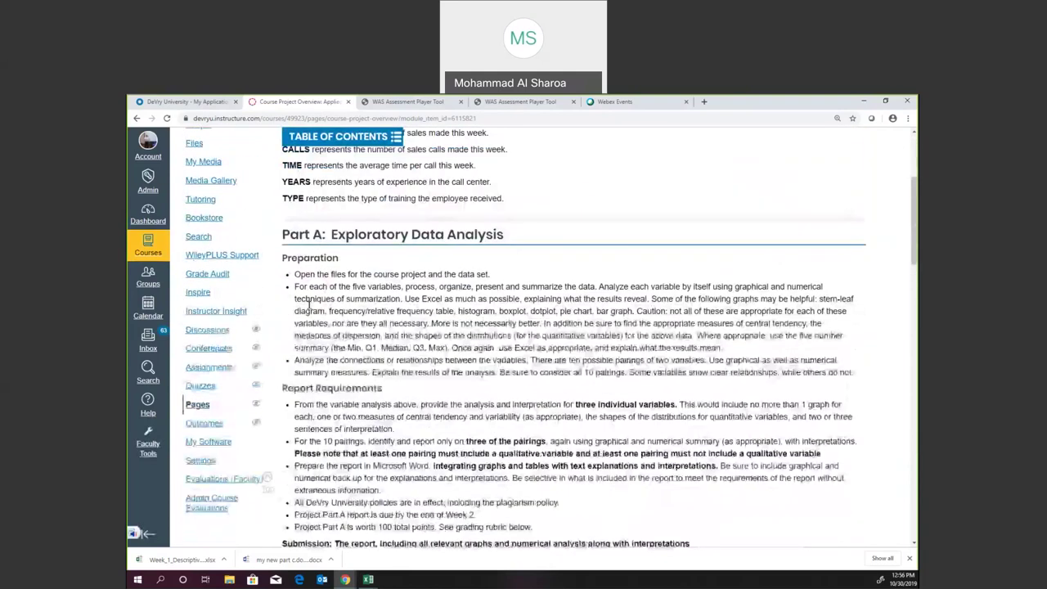
left_click_drag(283, 234, 506, 235)
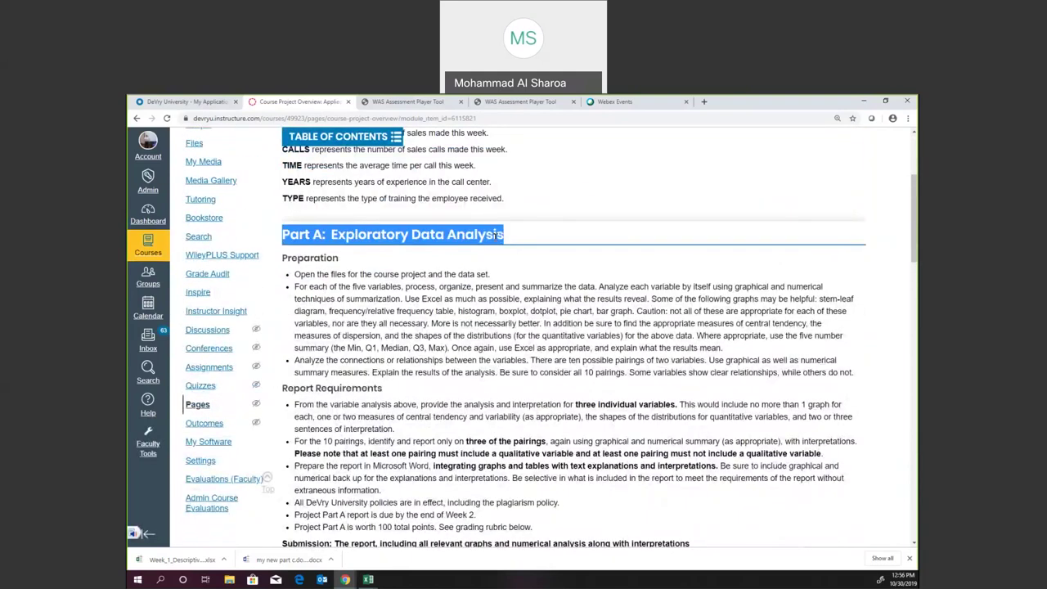
scroll(452, 326, "down", 4)
scroll(453, 325, "down", 5)
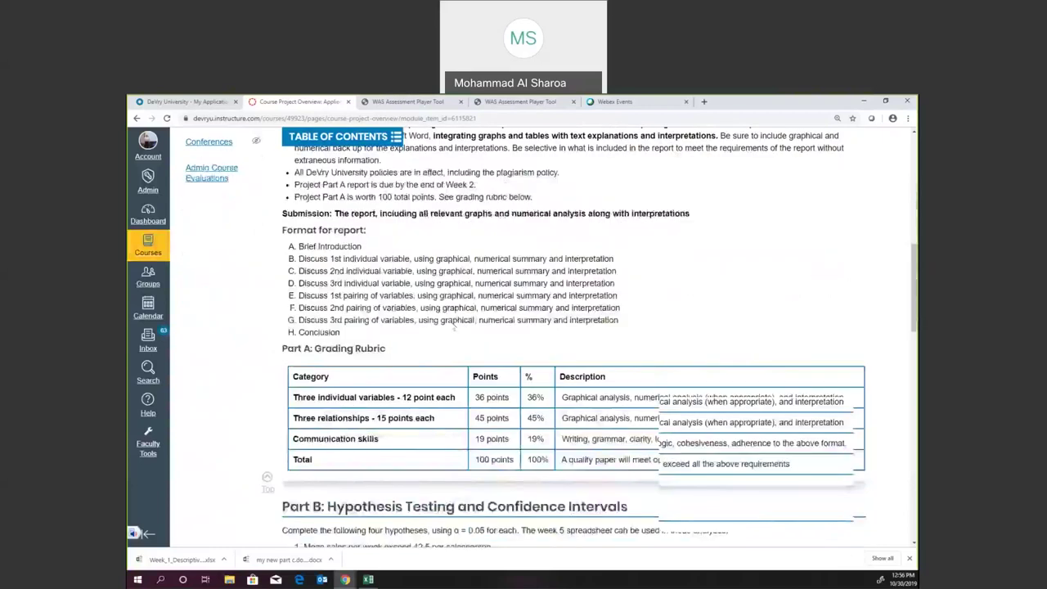
left_click_drag(282, 318, 627, 321)
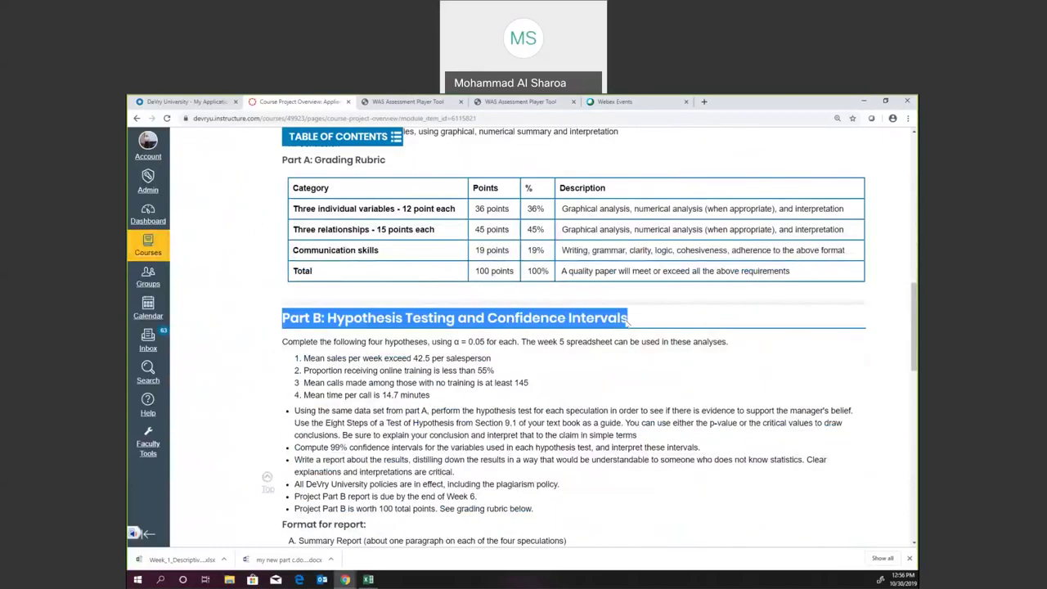
scroll(627, 320, "down", 10)
scroll(276, 271, "up", 1)
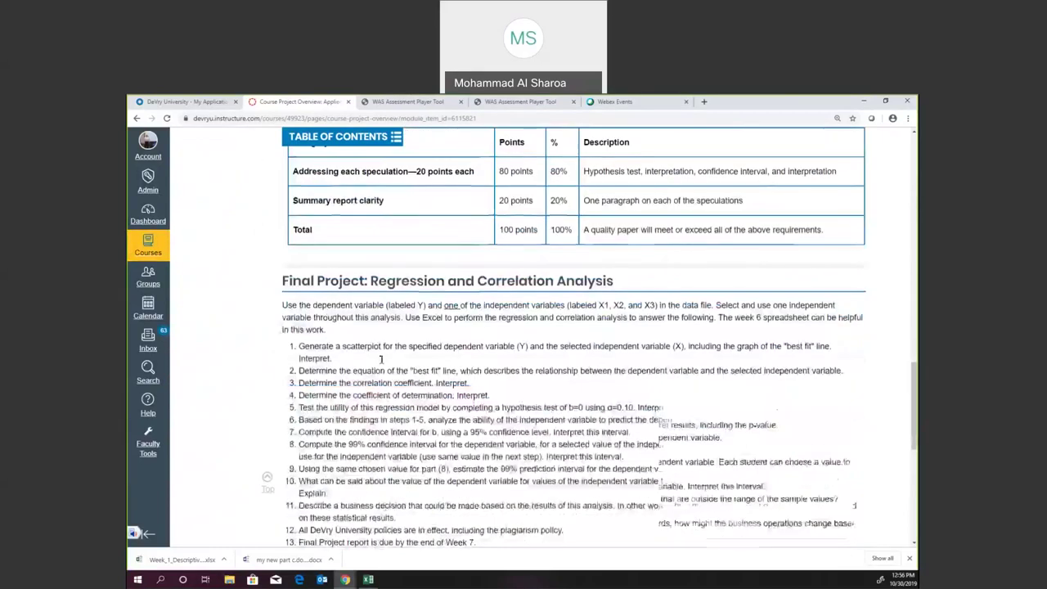
left_click_drag(276, 271, 622, 281)
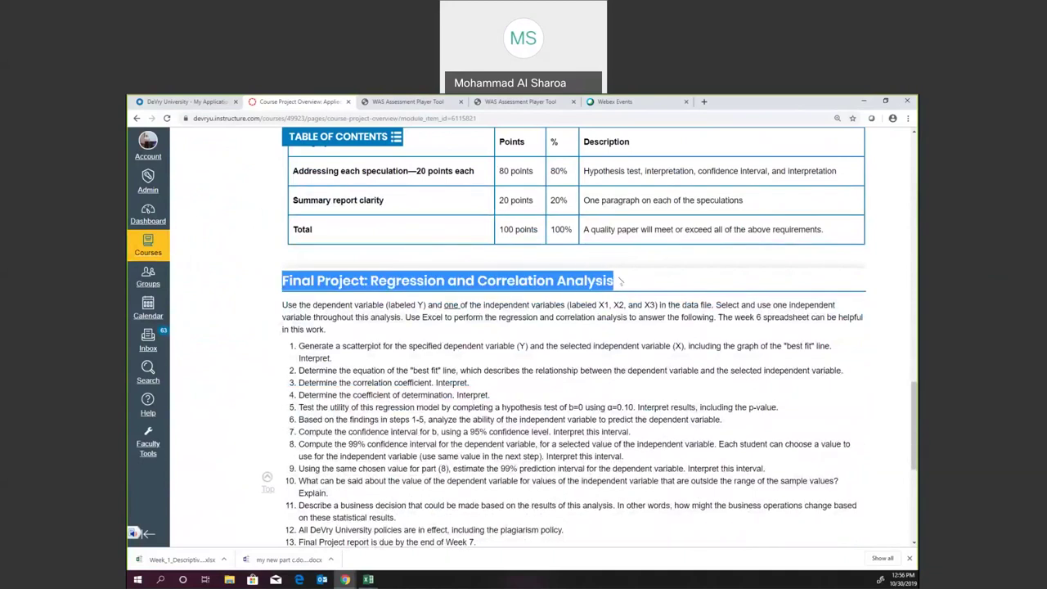
Step: Return to the Introduction and highlight the definitions of the five variables from SALES to TYPE
scroll(444, 415, "up", 1)
scroll(444, 414, "up", 20)
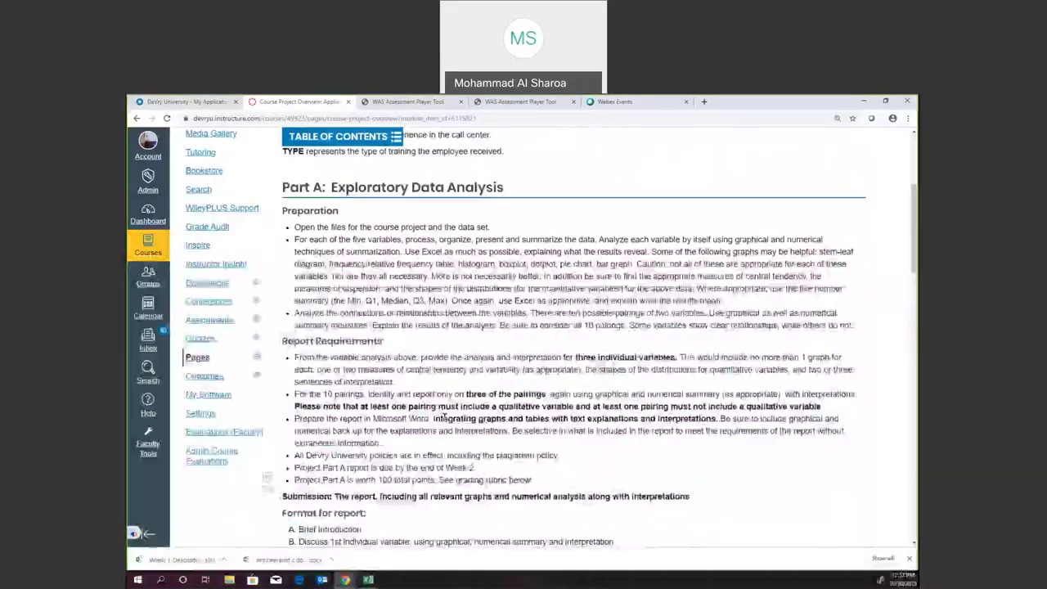
left_click_drag(282, 320, 511, 384)
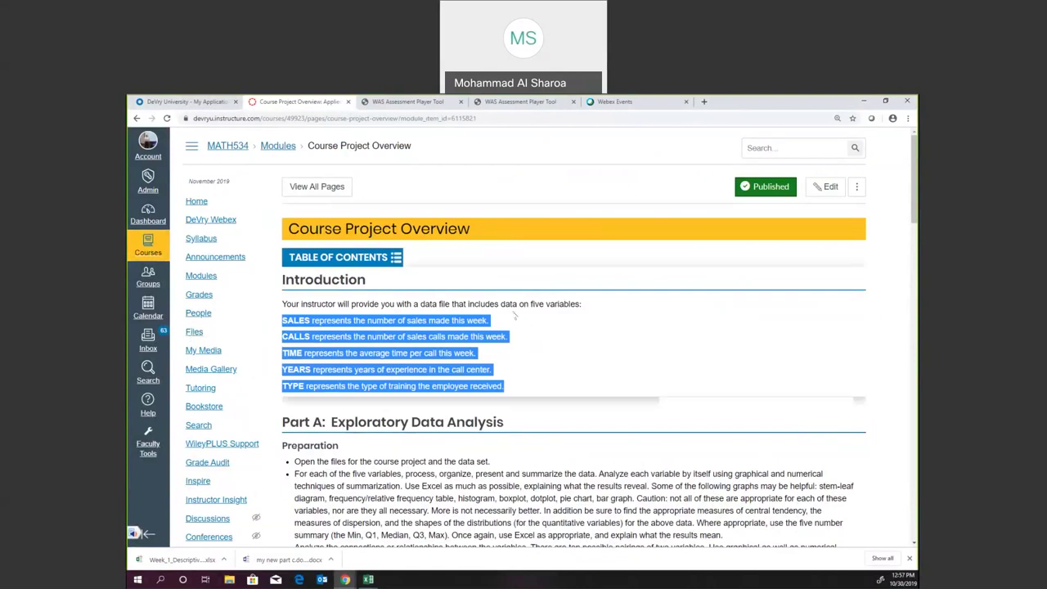
Step: Look over the Part B and Final Project requirements, then return to the Introduction and clear the text highlight
scroll(514, 315, "down", 12)
scroll(448, 406, "down", 5)
scroll(449, 407, "down", 2)
scroll(290, 303, "up", 4)
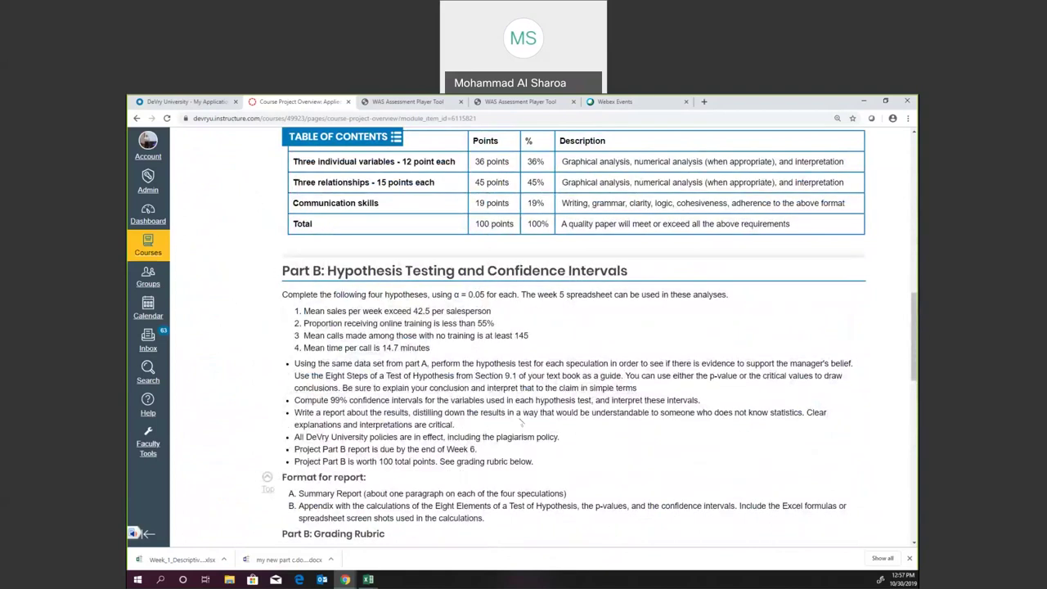
scroll(520, 420, "down", 5)
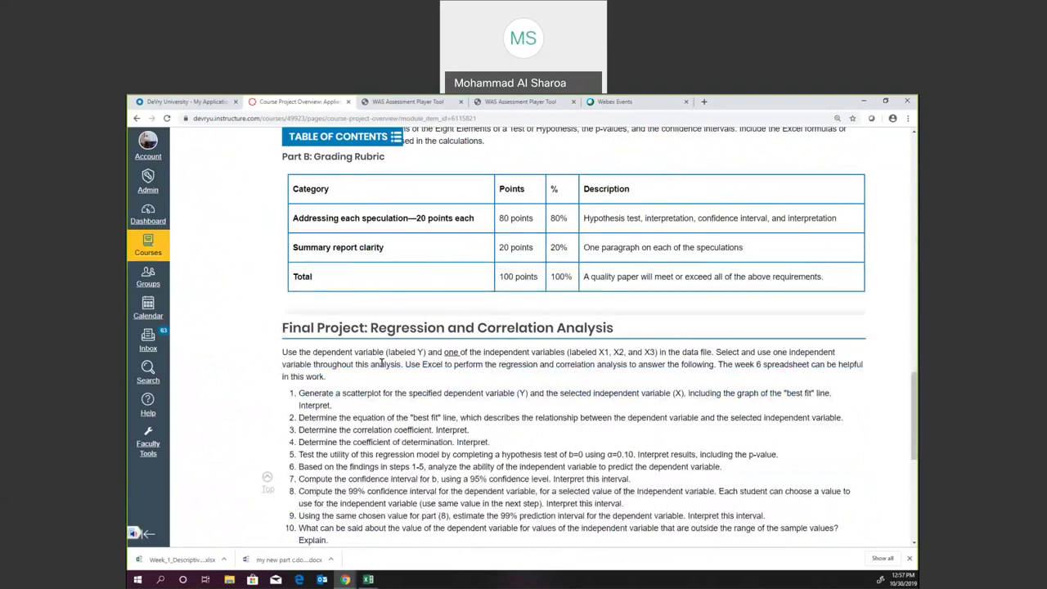
scroll(381, 362, "up", 15)
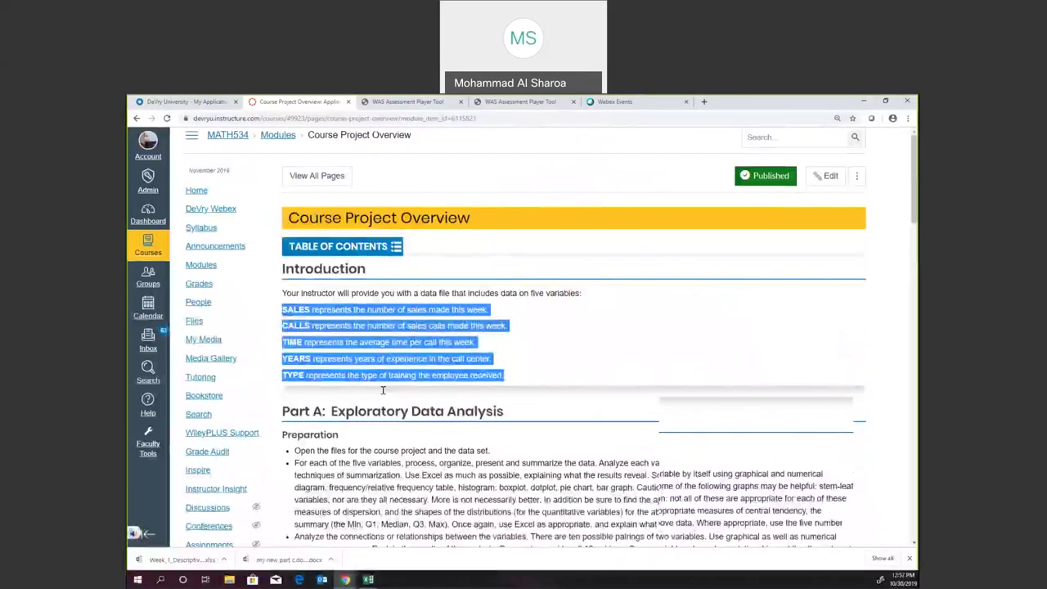
scroll(381, 390, "down", 1)
left_click(328, 269)
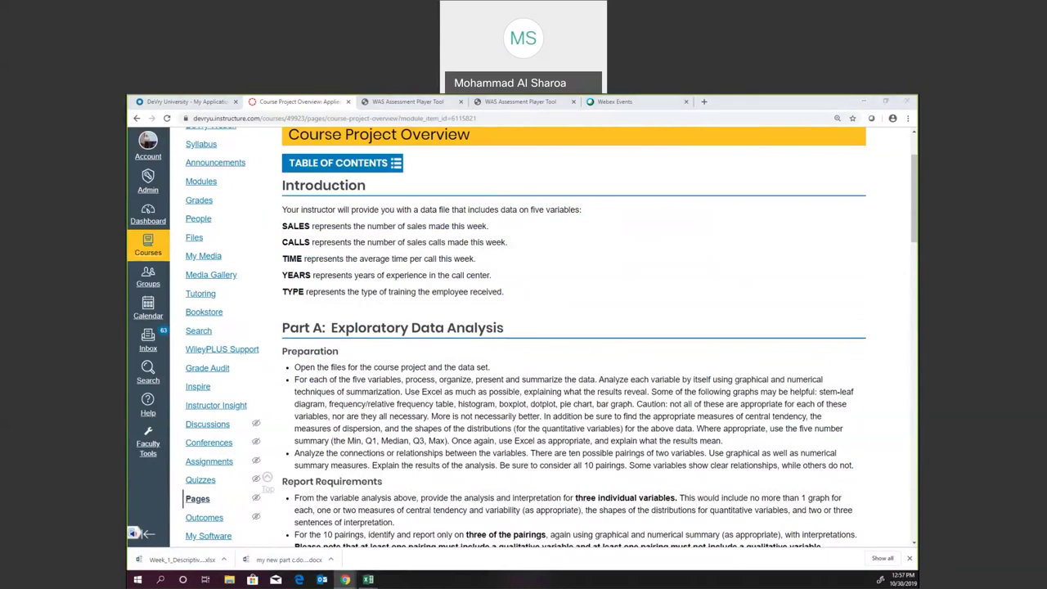
Step: Switch to the PROJECT DATA FOR PARTS A AND B AND C workbook in Excel, highlight part of the data, and minimize the workbook
left_click(368, 579)
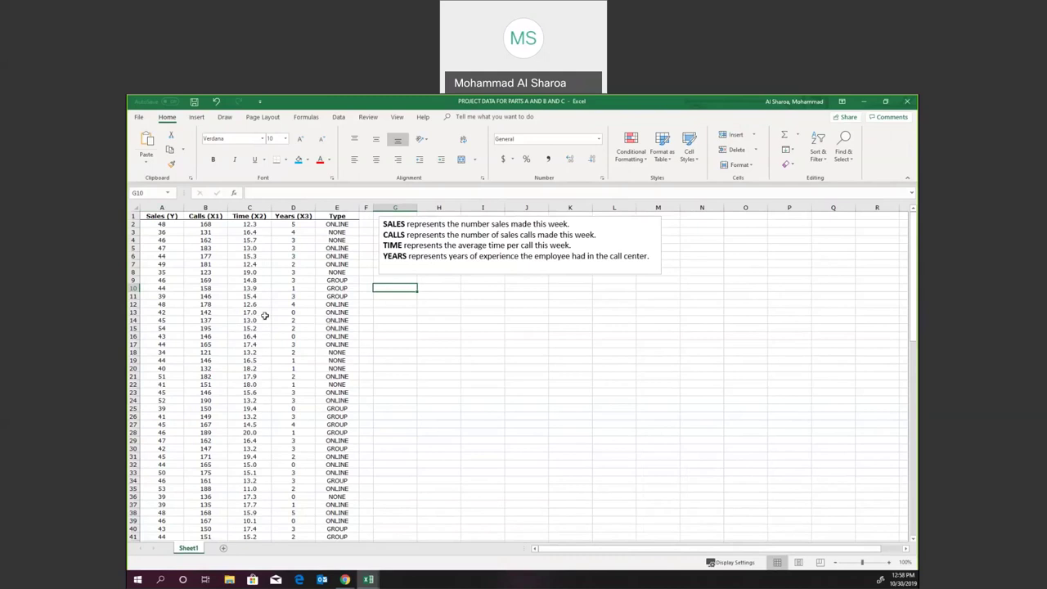
left_click_drag(157, 231, 479, 372)
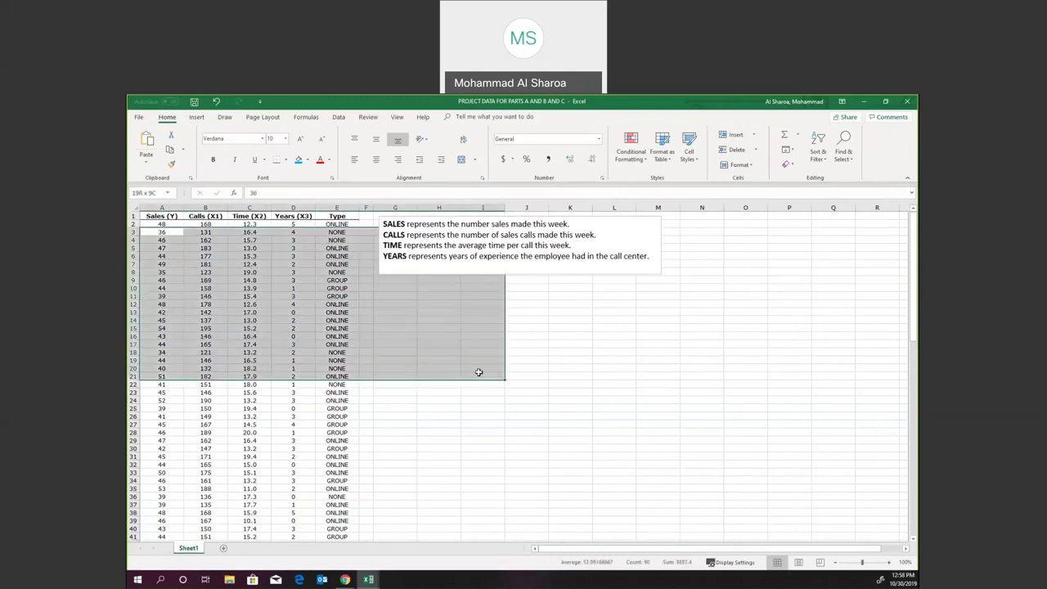
left_click(483, 373)
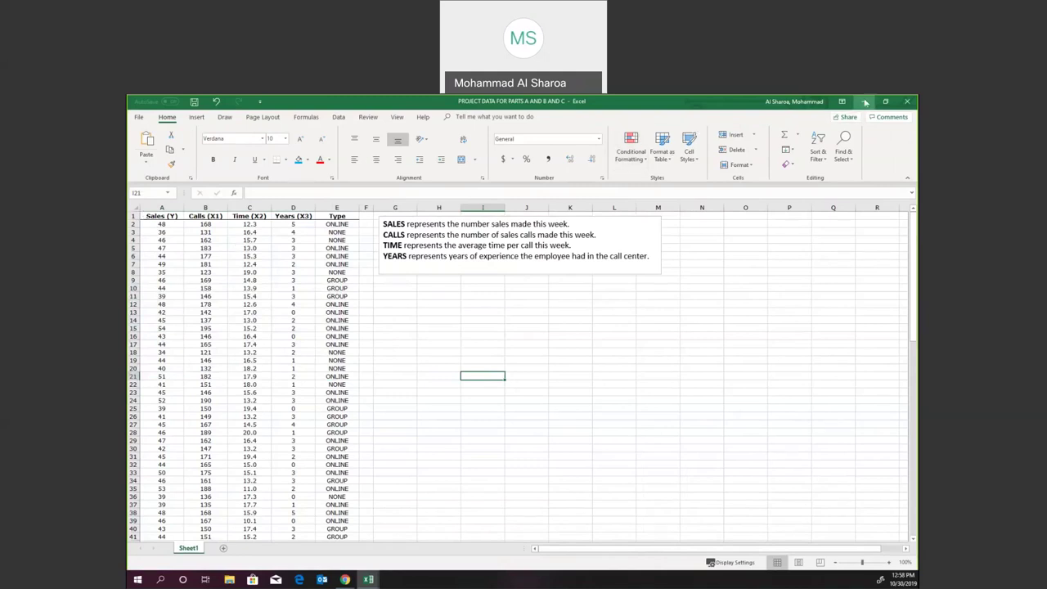
left_click(865, 102)
Step: Reopen the Course Project Overview page from the course modules and go to the Part A section
left_click(318, 328)
scroll(331, 329, "down", 2)
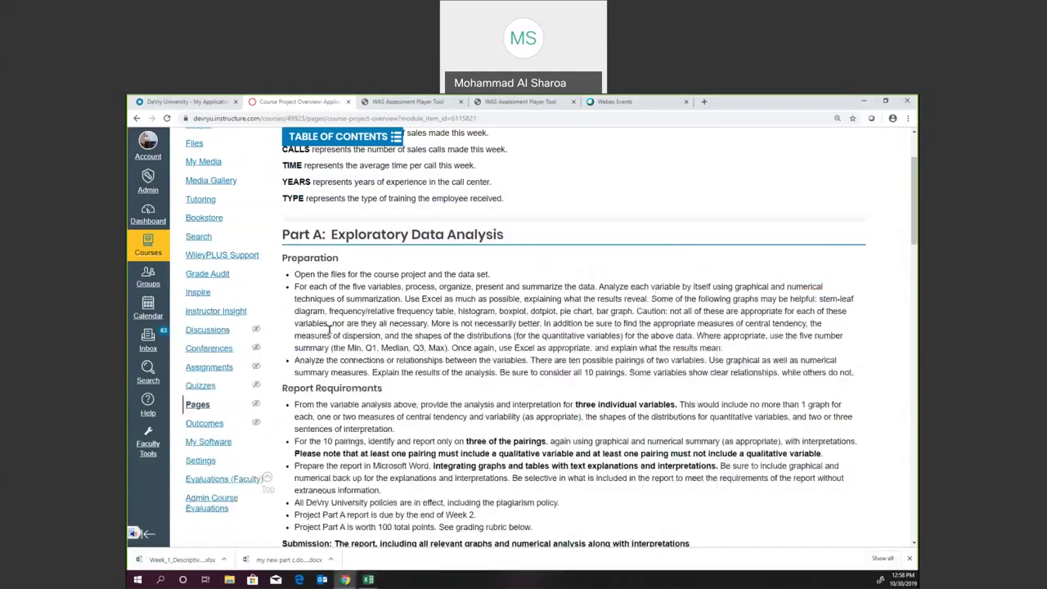
scroll(331, 328, "up", 3)
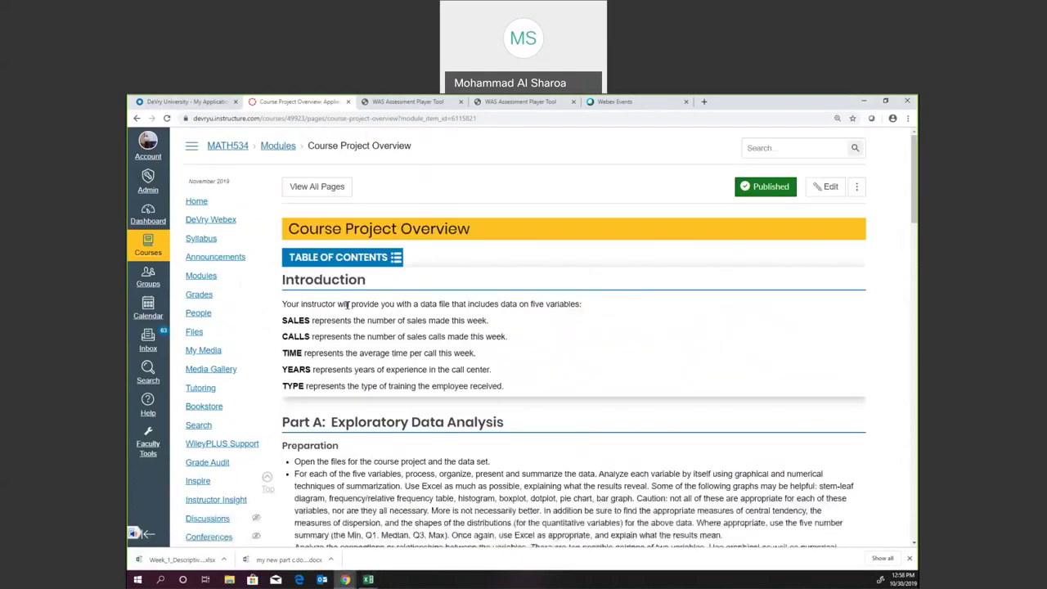
left_click(201, 277)
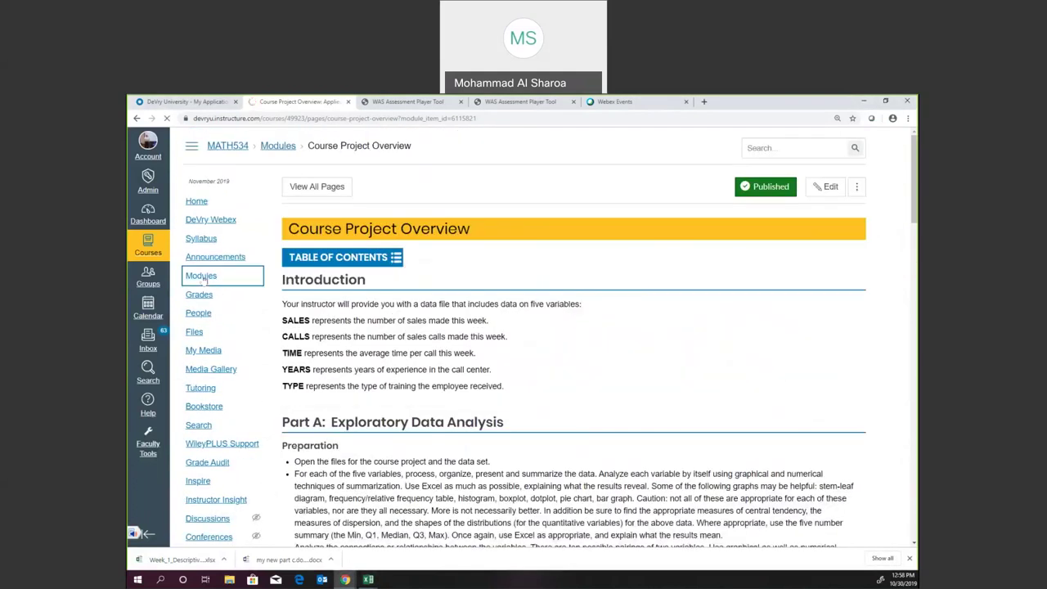
scroll(460, 285, "down", 2)
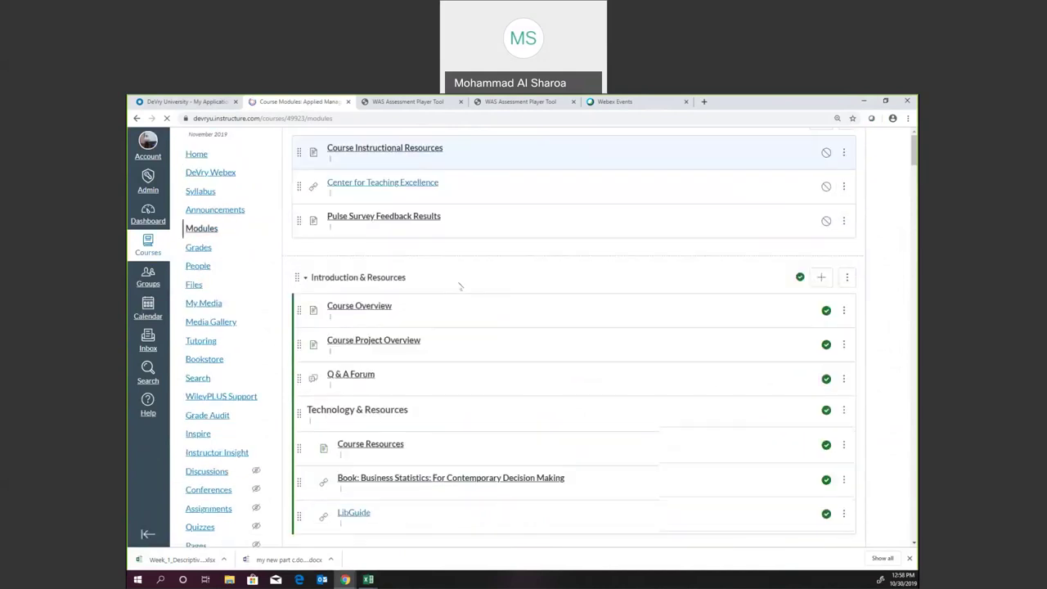
scroll(460, 286, "down", 2)
left_click(394, 278)
scroll(459, 271, "down", 4)
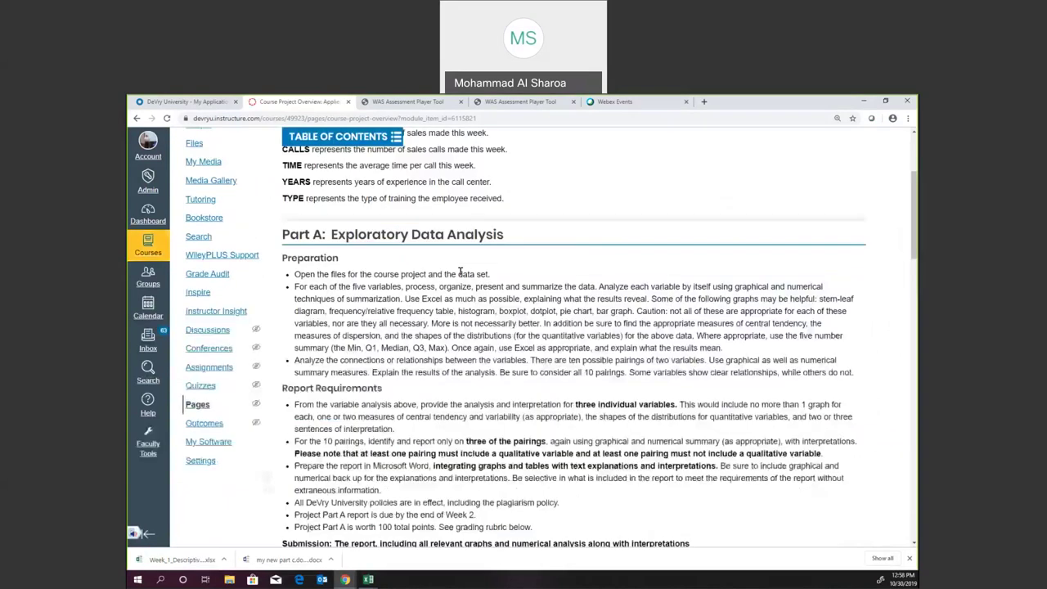
Step: Highlight Part A from Preparation through Brief Introduction, clear the highlight, and review the report format and requirements
scroll(409, 271, "down", 1)
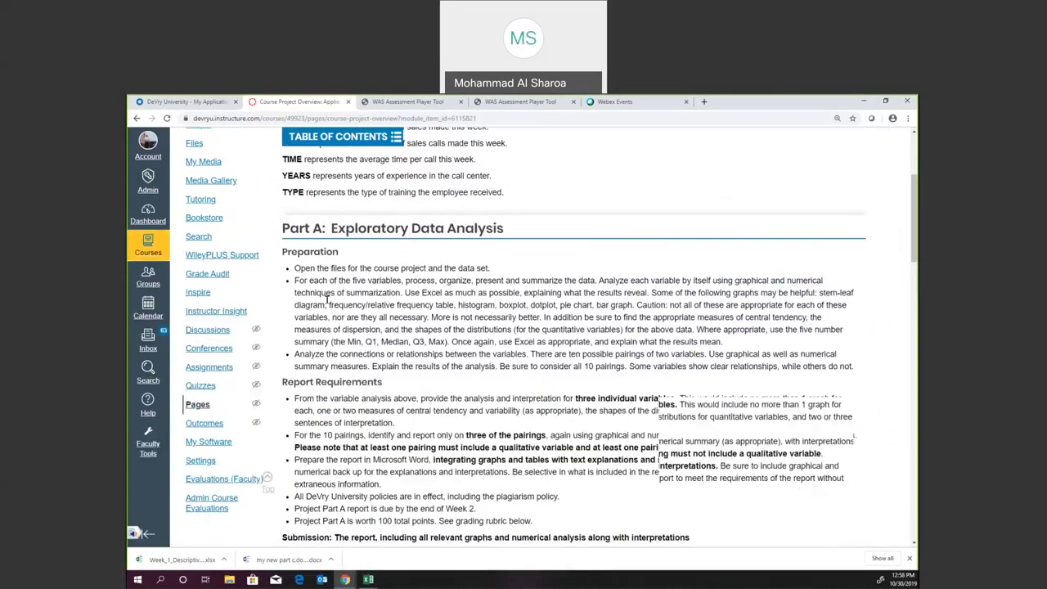
scroll(333, 309, "down", 1)
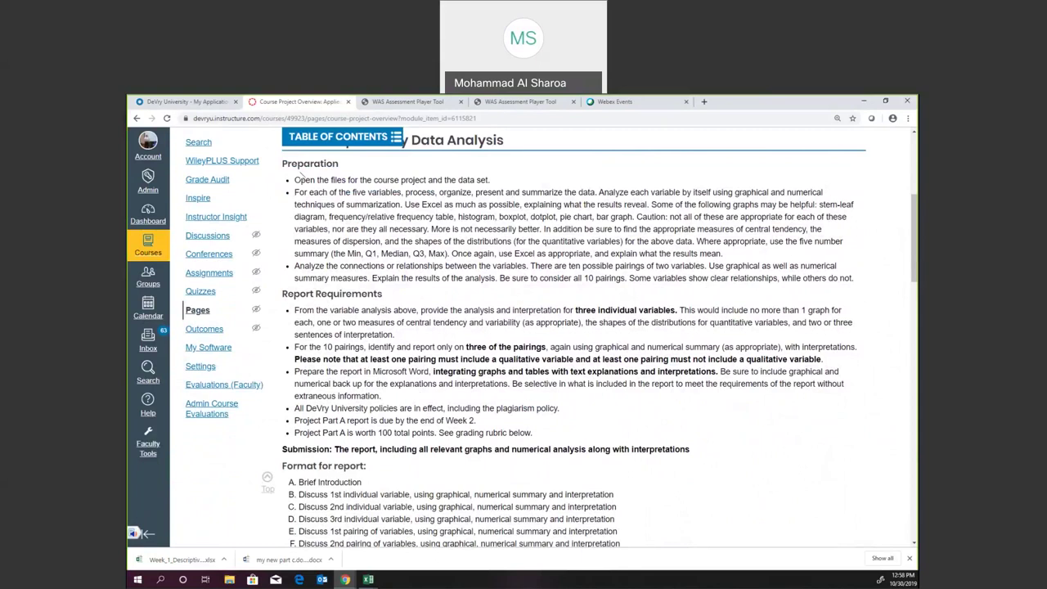
left_click_drag(283, 165, 454, 482)
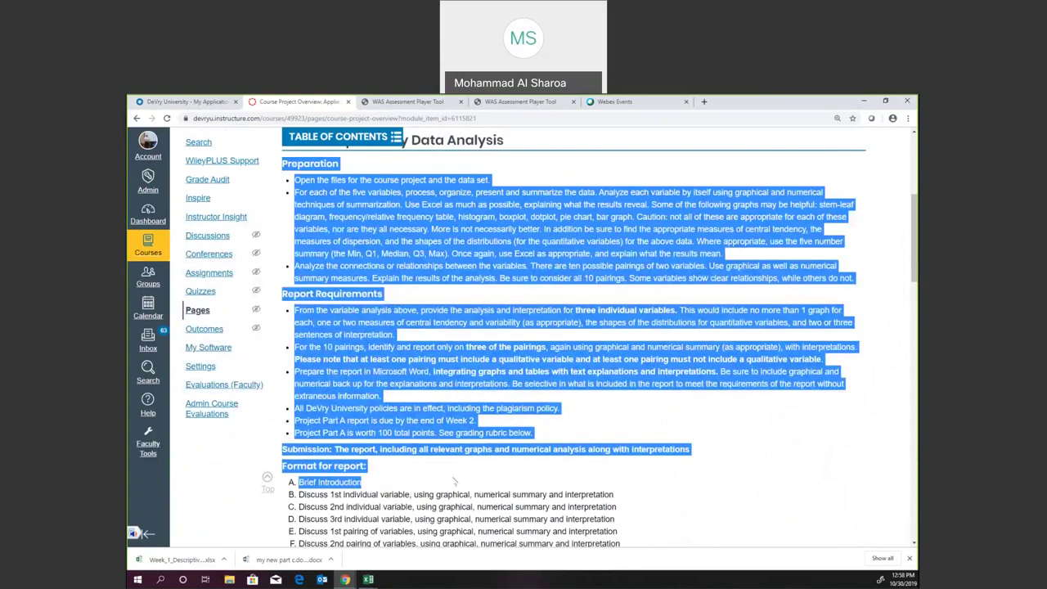
left_click(454, 481)
scroll(462, 495, "down", 2)
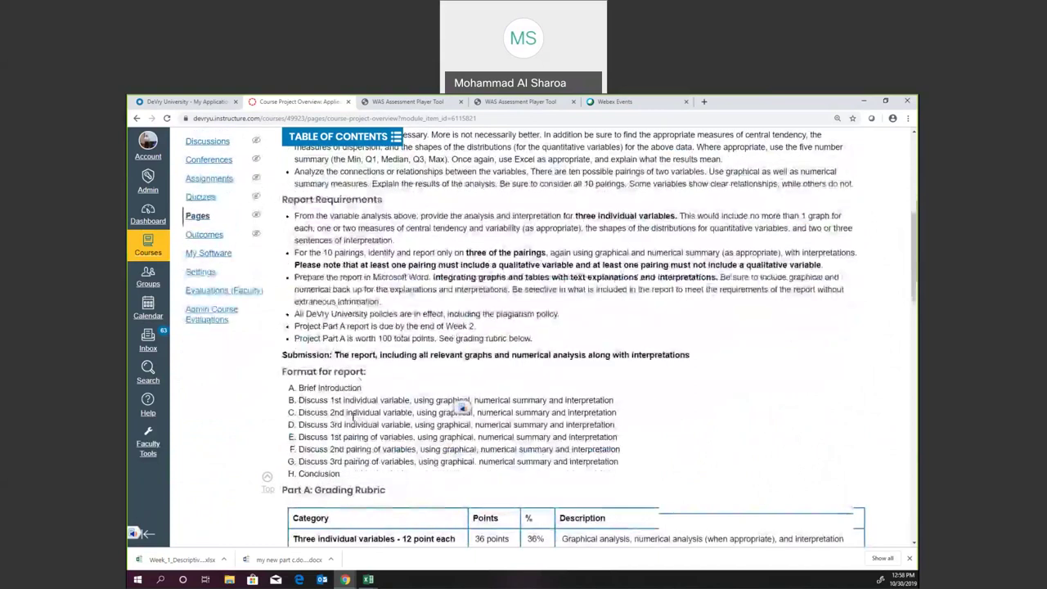
scroll(353, 416, "up", 3)
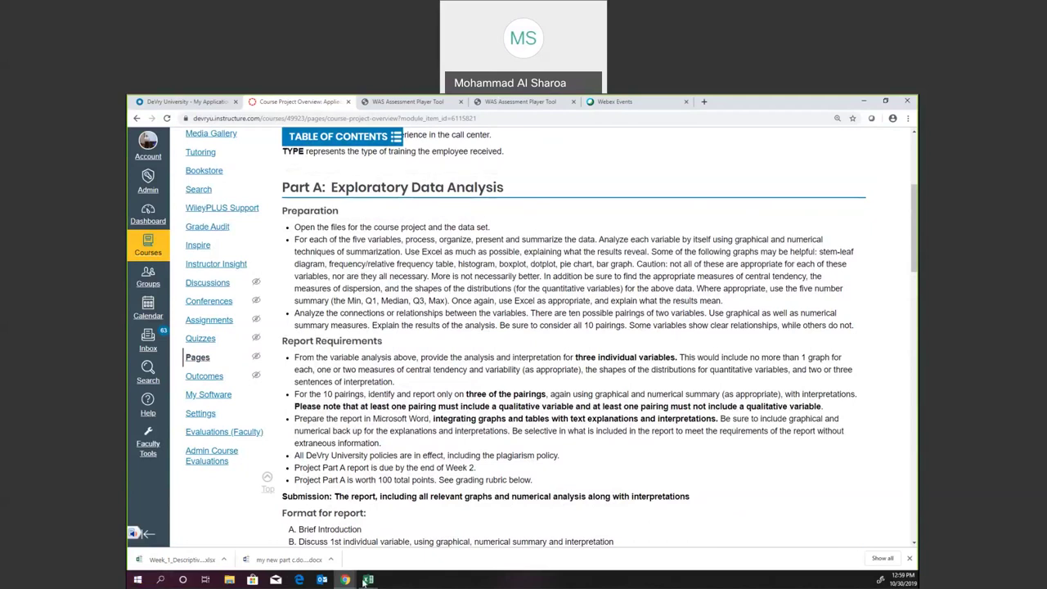
Step: Switch to the project data workbook in Excel and select the Sales, Calls, Time and Years column headers in turn
mouse_move(368, 579)
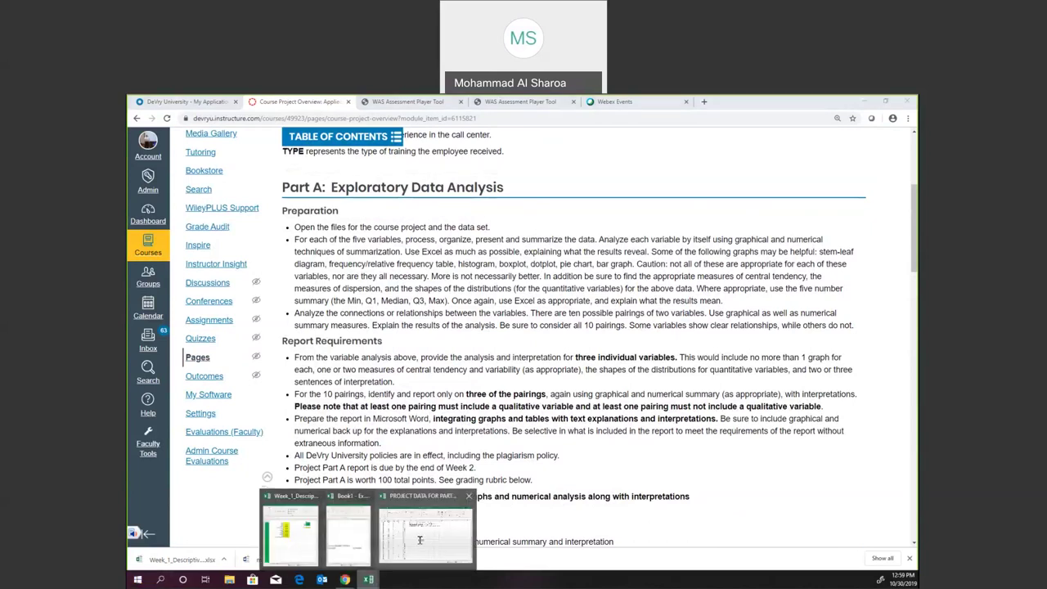
left_click(352, 515)
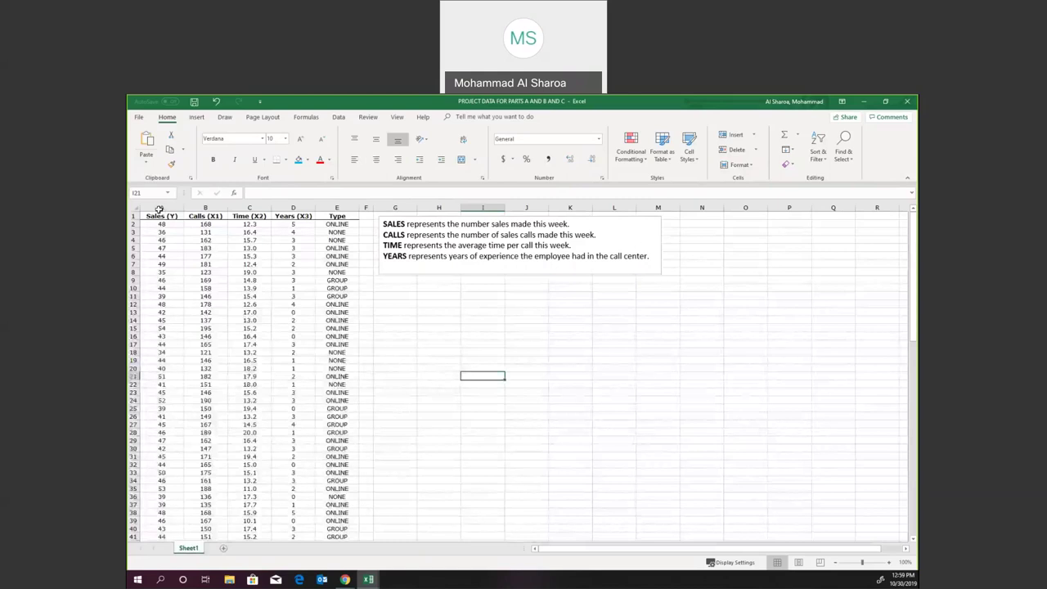
left_click(156, 212)
left_click(204, 215)
left_click(255, 215)
left_click(286, 215)
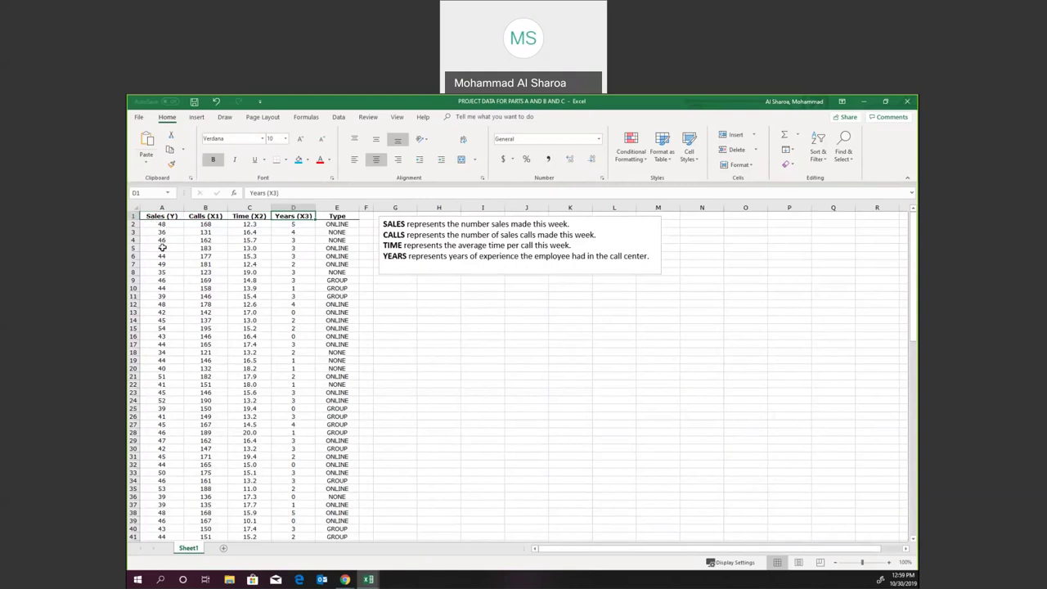
Step: Return to the Course Project Overview page in Chrome and highlight the Introduction section with its variable definitions
mouse_move(345, 579)
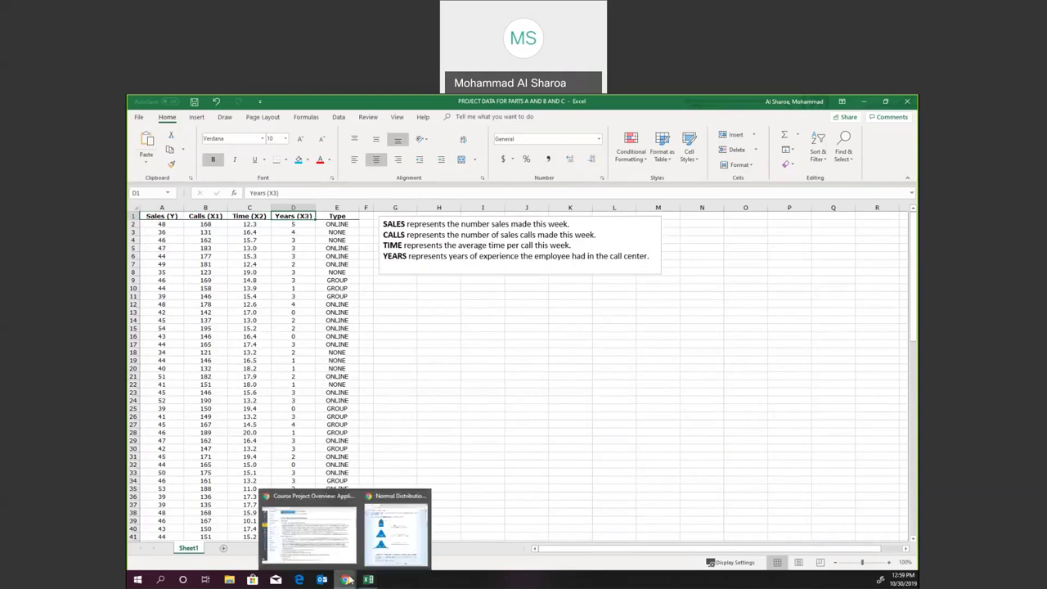
left_click(315, 541)
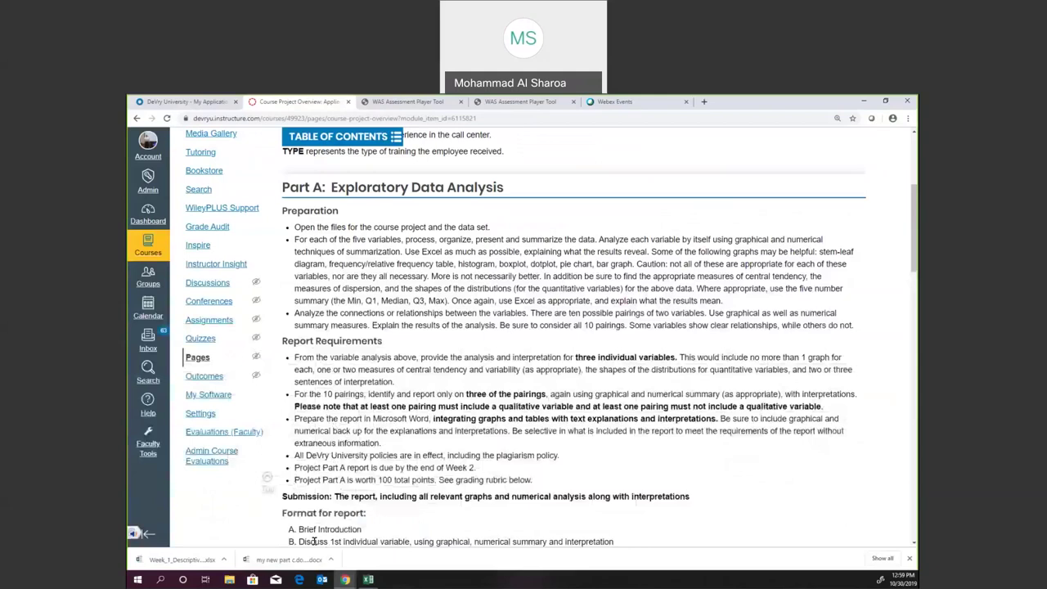
left_click_drag(914, 266, 913, 233)
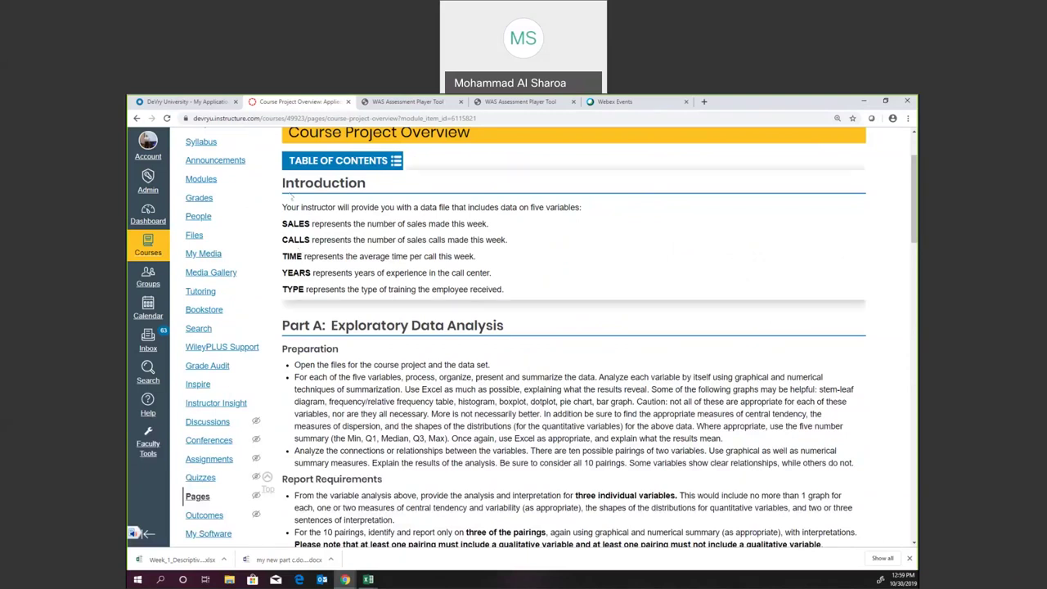
left_click_drag(290, 196, 331, 245)
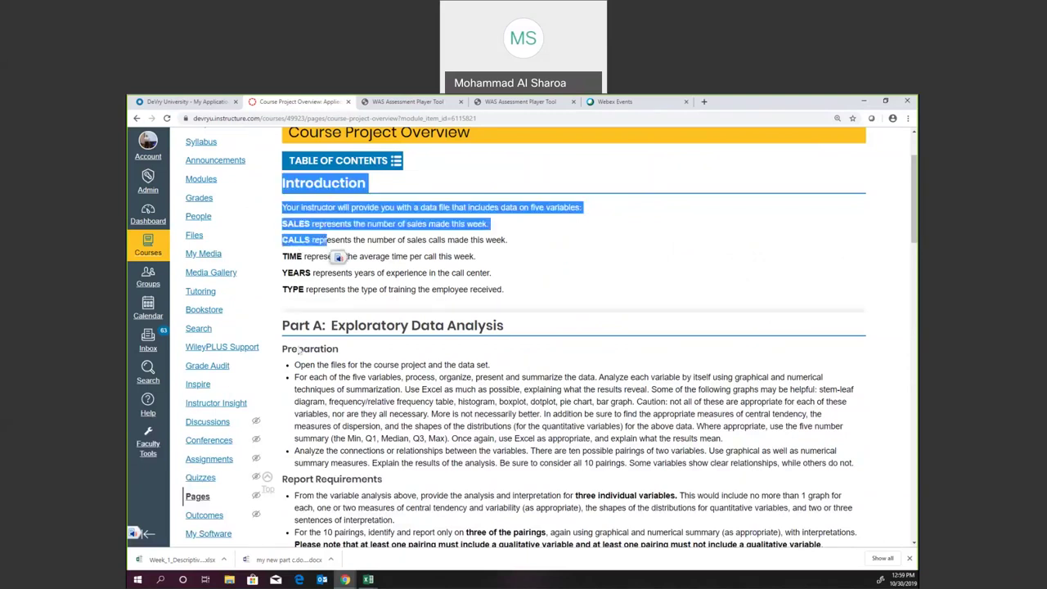
left_click(367, 316)
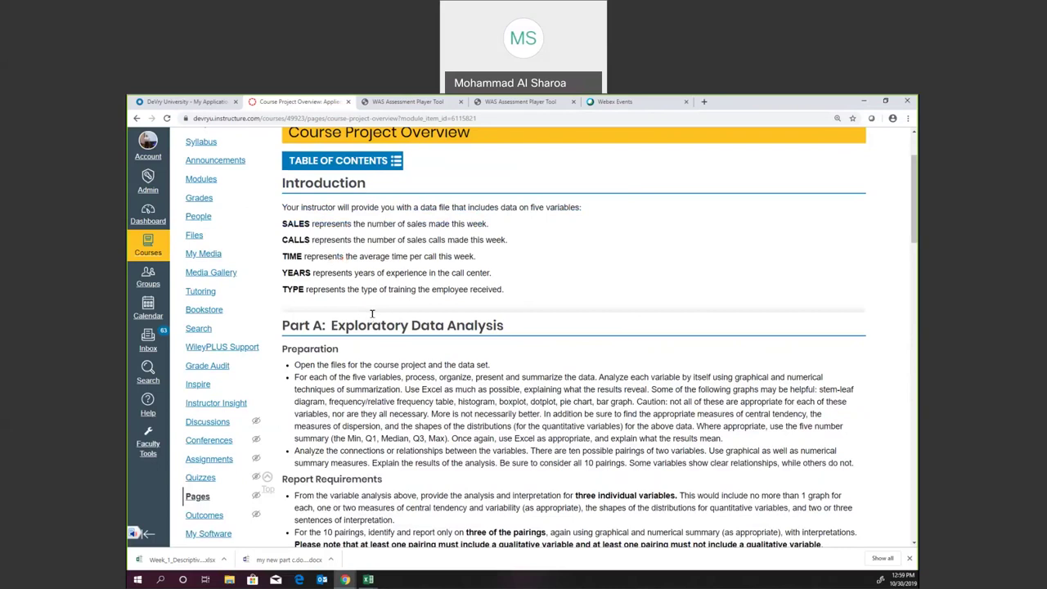
left_click_drag(280, 183, 467, 281)
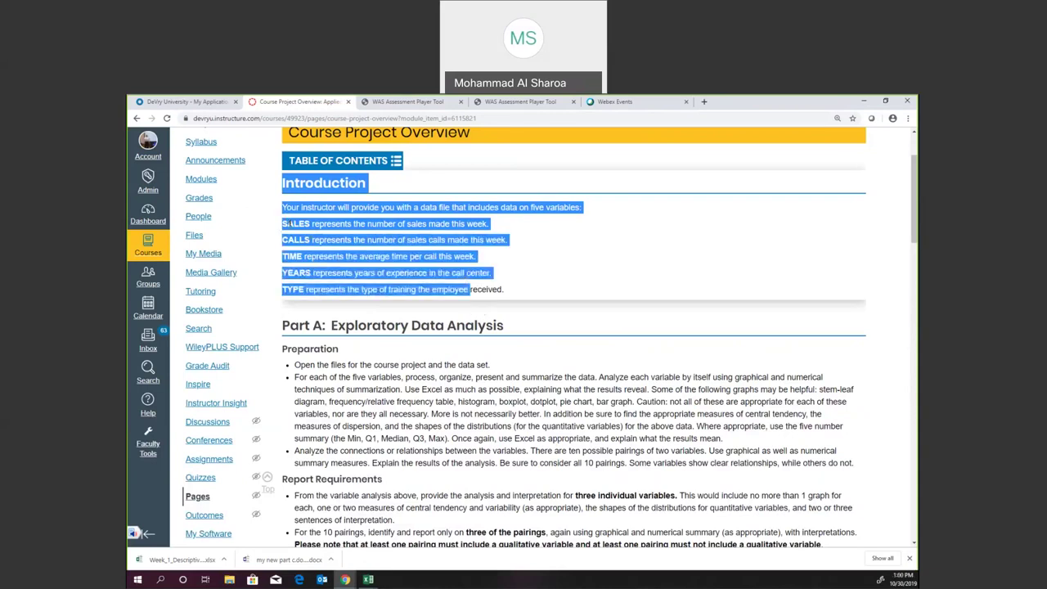
Step: Review Part B, highlight the Final Project: Regression and Correlation Analysis heading, and return to the start of the page
scroll(366, 396, "down", 10)
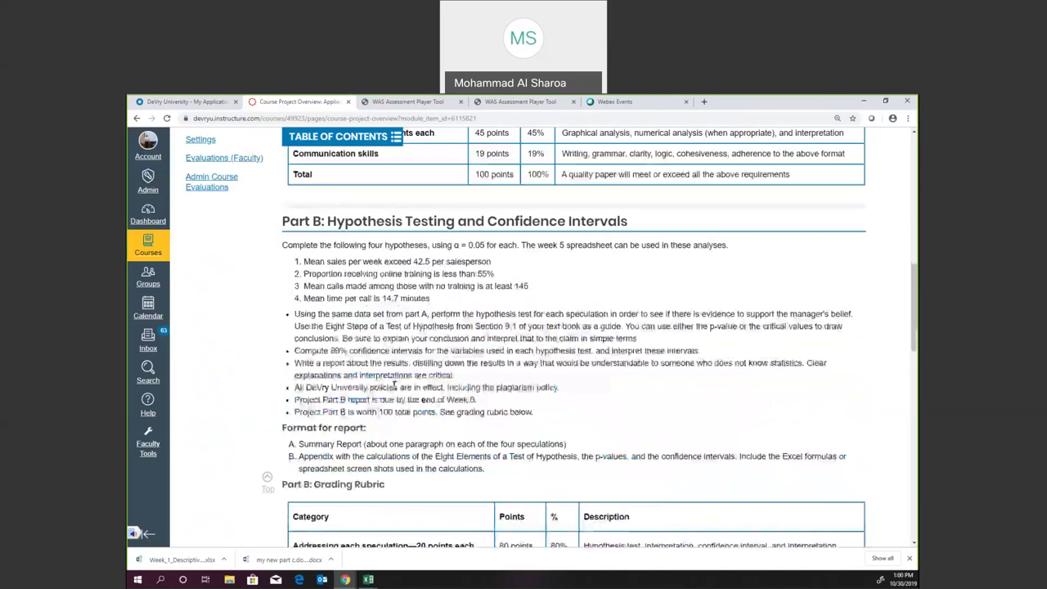
scroll(354, 276, "down", 5)
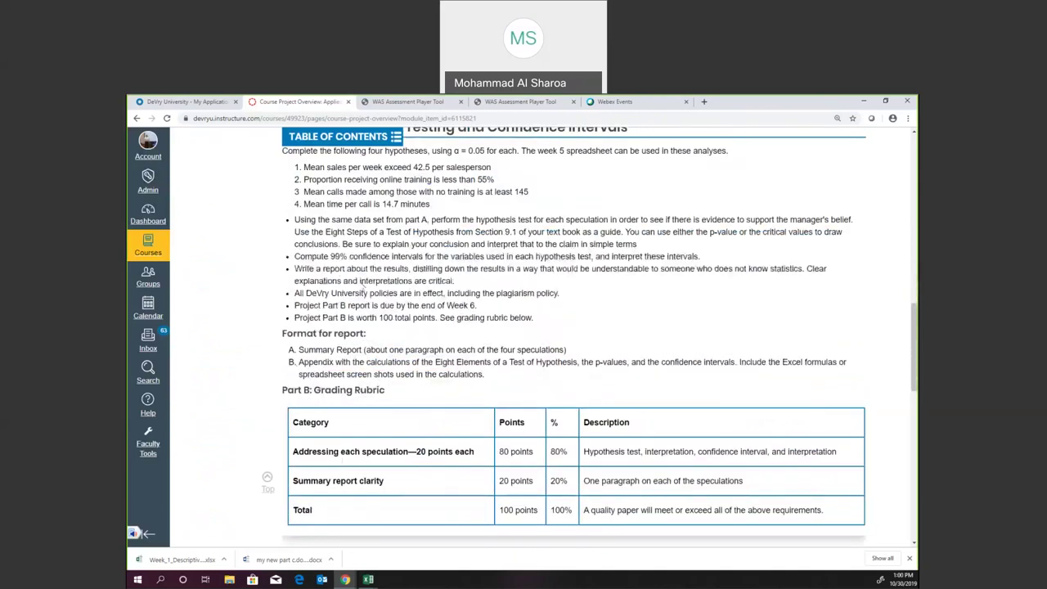
left_click_drag(280, 226, 621, 235)
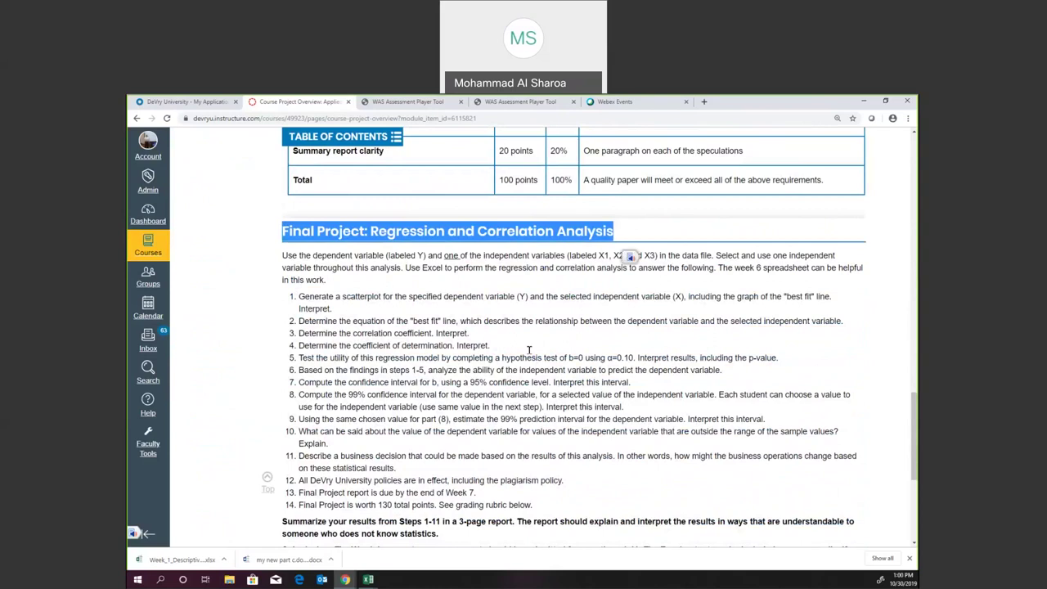
scroll(529, 349, "up", 1)
scroll(530, 349, "up", 8)
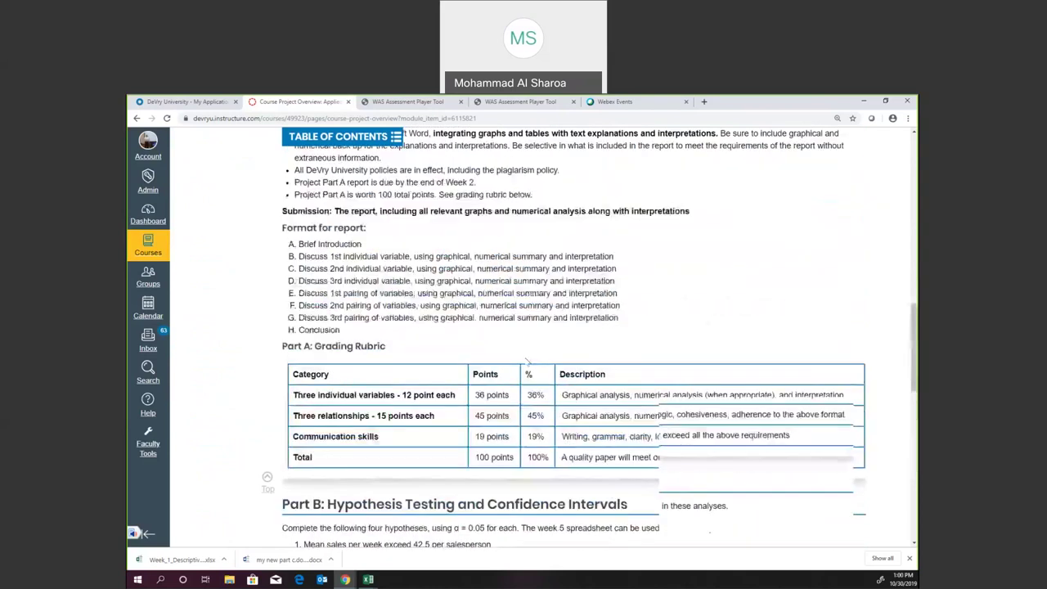
scroll(527, 360, "up", 8)
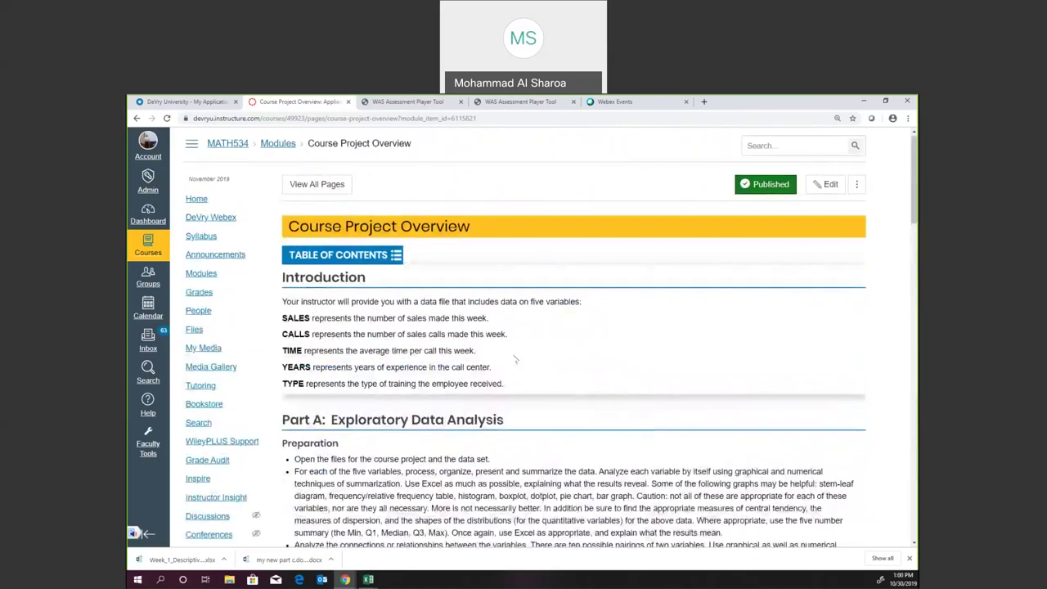